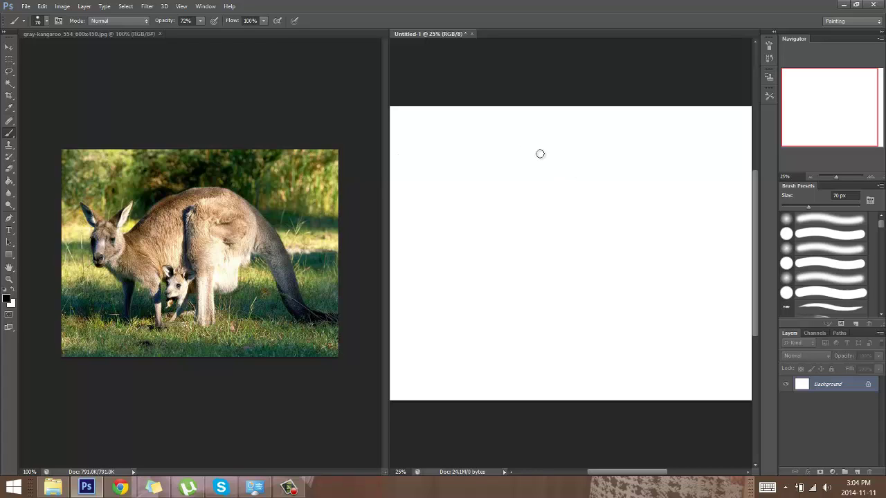
Step: Check which keyboard shortcut is assigned to Edit > Step Backward in the application shortcut settings
{"action": "left_click", "coordinate": [43, 6]}
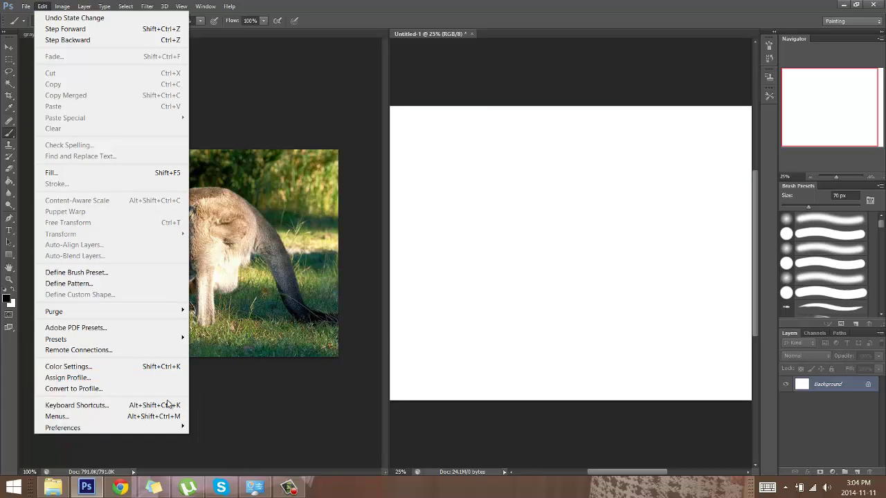
{"action": "left_click", "coordinate": [171, 405]}
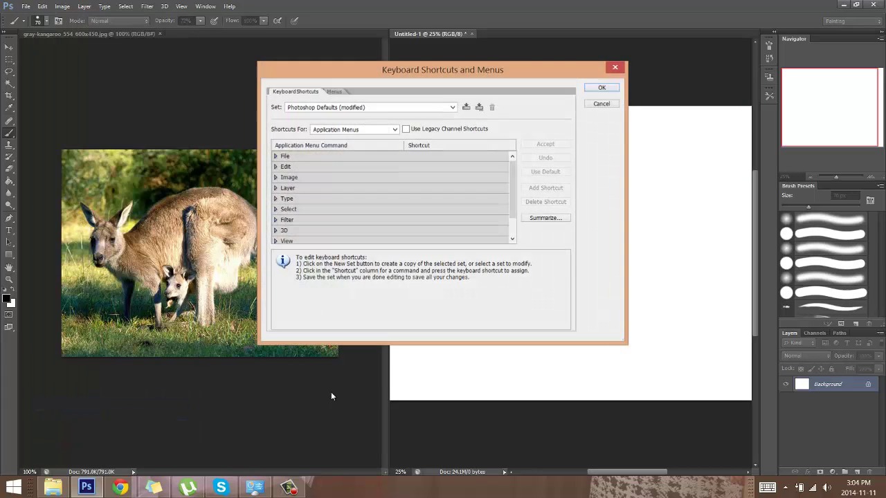
{"action": "left_click", "coordinate": [275, 167]}
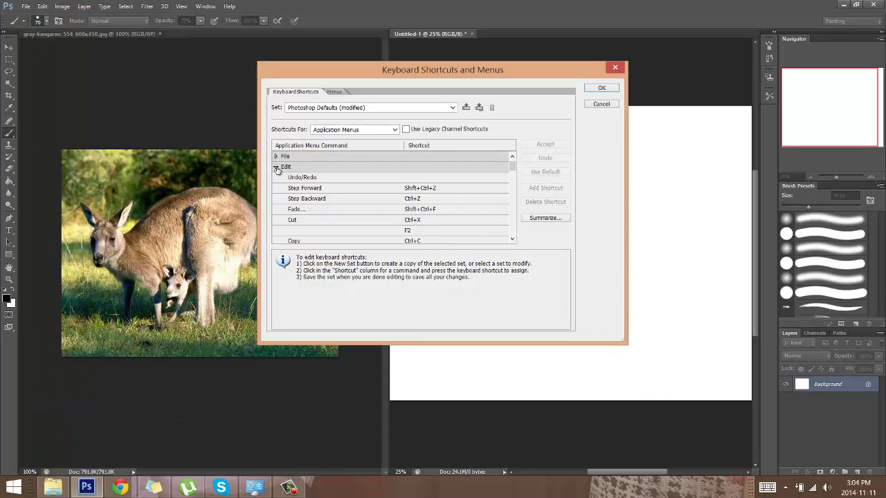
{"action": "left_click", "coordinate": [345, 201]}
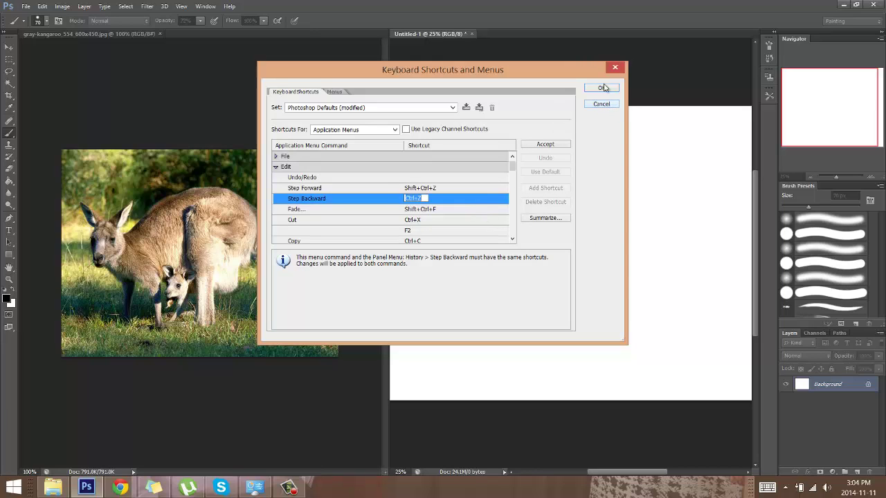
{"action": "left_click", "coordinate": [600, 89]}
{"action": "left_click", "coordinate": [600, 93]}
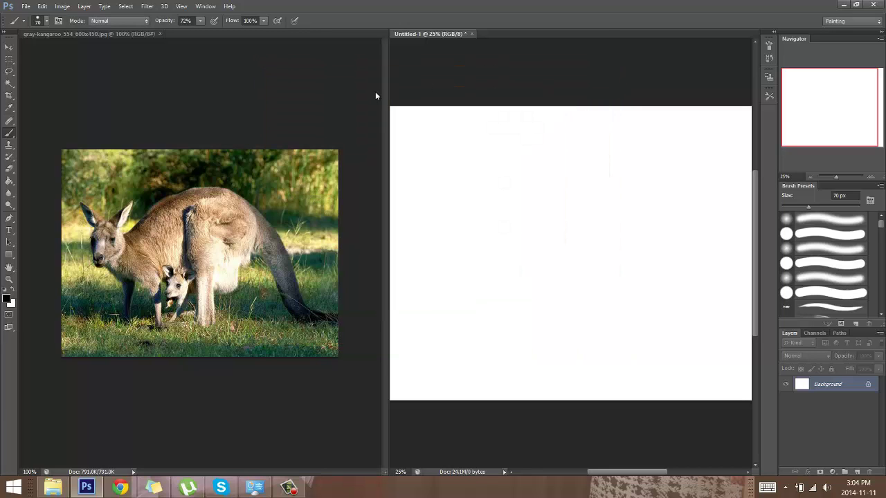
Step: Review the History States setting in the Performance preferences
{"action": "left_click", "coordinate": [42, 6]}
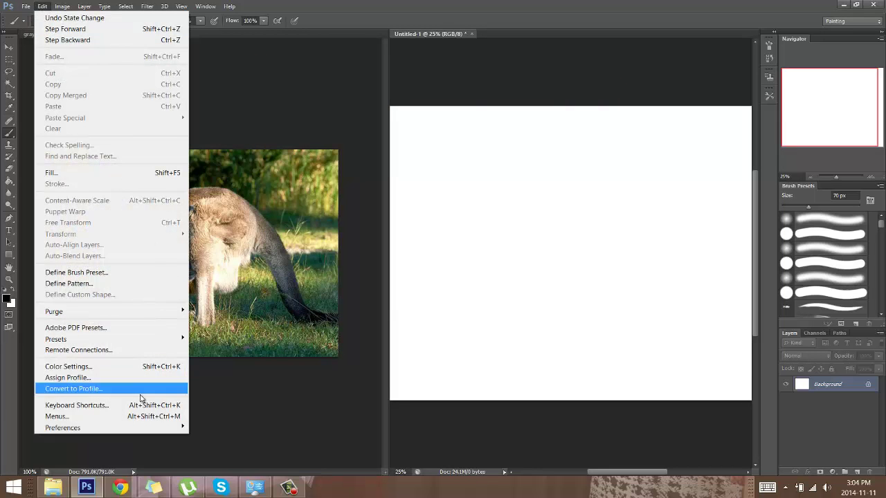
{"action": "mouse_move", "coordinate": [142, 426]}
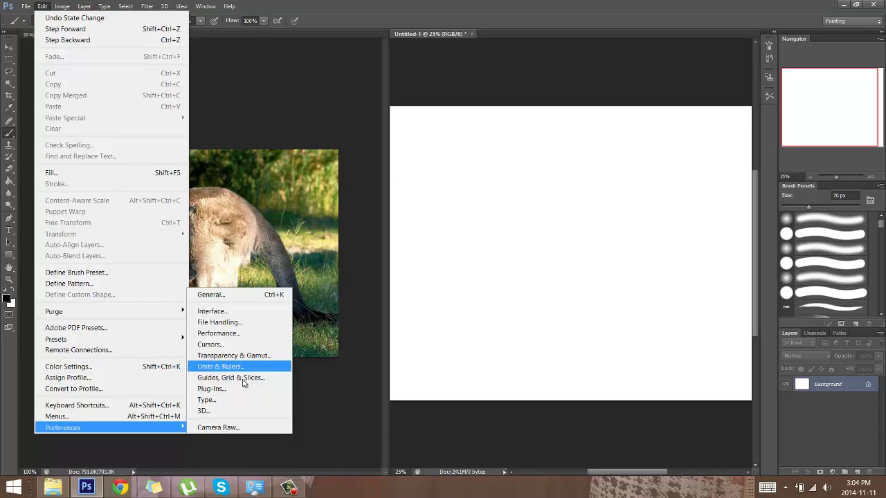
{"action": "left_click", "coordinate": [242, 295]}
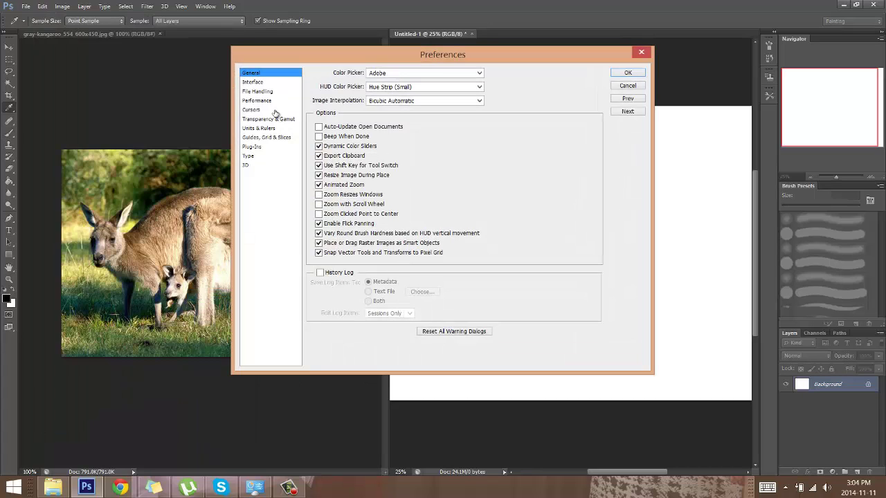
{"action": "left_click", "coordinate": [260, 101]}
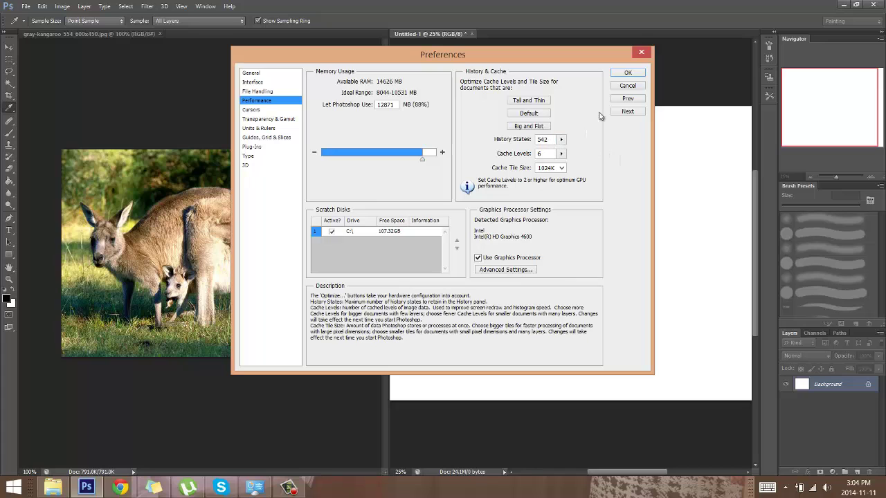
{"action": "left_click", "coordinate": [627, 73]}
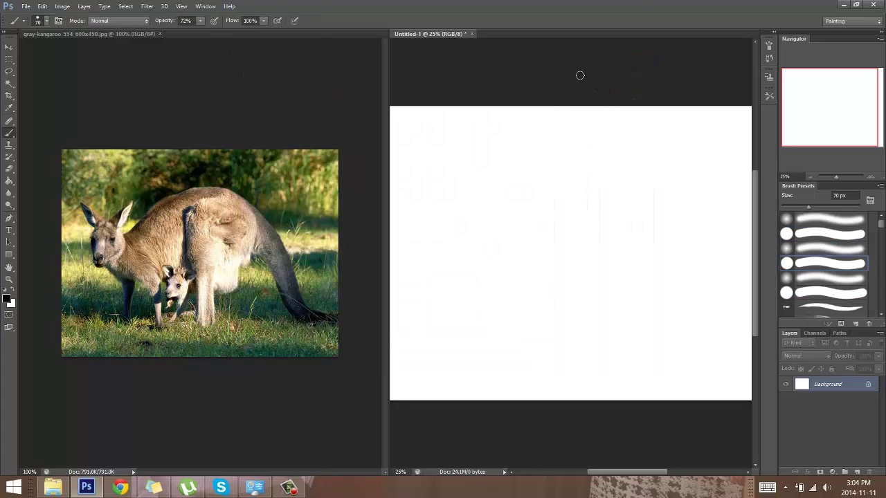
Step: Add a new layer above the Background and test the 70 px hard round brush with trial strokes, undoing them
{"action": "left_click", "coordinate": [857, 472]}
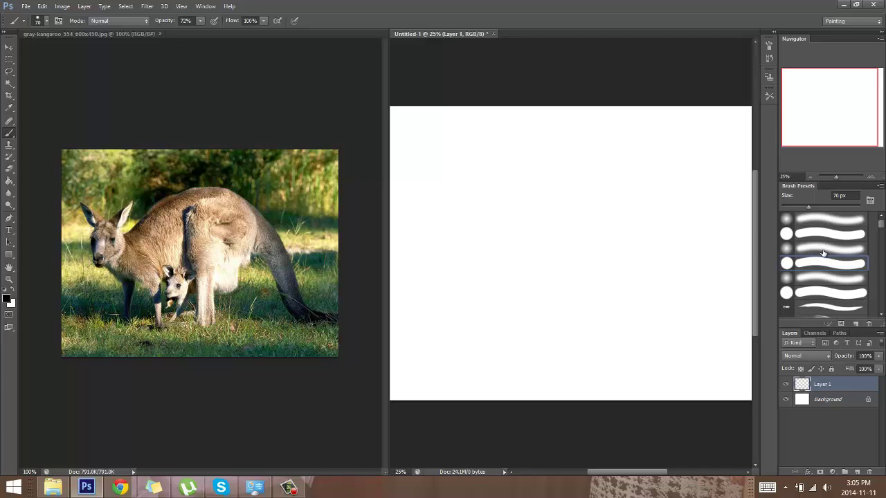
{"action": "left_click", "coordinate": [46, 22]}
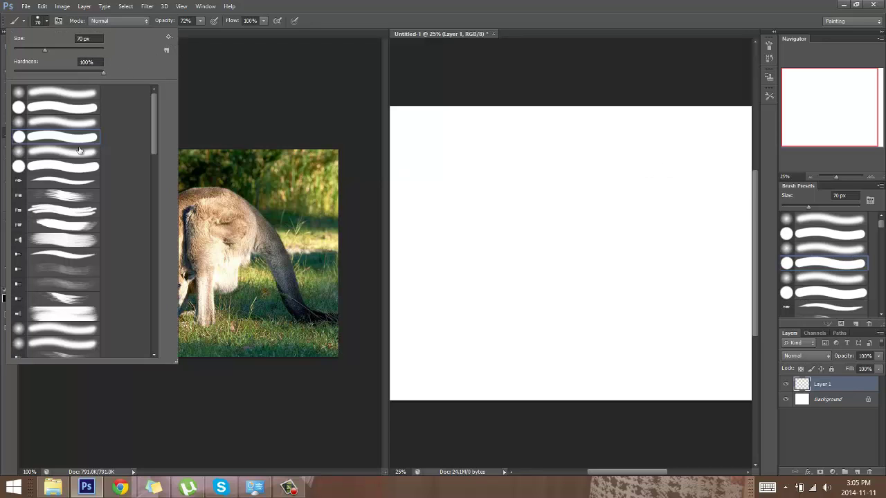
{"action": "mouse_move", "coordinate": [538, 205]}
{"action": "left_mouse_down"}
{"action": "mouse_move", "coordinate": [587, 277]}
{"action": "mouse_move", "coordinate": [677, 274]}
{"action": "left_mouse_up"}
{"action": "mouse_move", "coordinate": [664, 206]}
{"action": "left_mouse_down"}
{"action": "mouse_move", "coordinate": [501, 287]}
{"action": "mouse_move", "coordinate": [507, 192]}
{"action": "left_mouse_up"}
{"action": "key", "text": "ctrl+alt+z"}
{"action": "key", "text": "ctrl+alt+z"}
{"action": "key", "text": "ctrl+alt+z"}
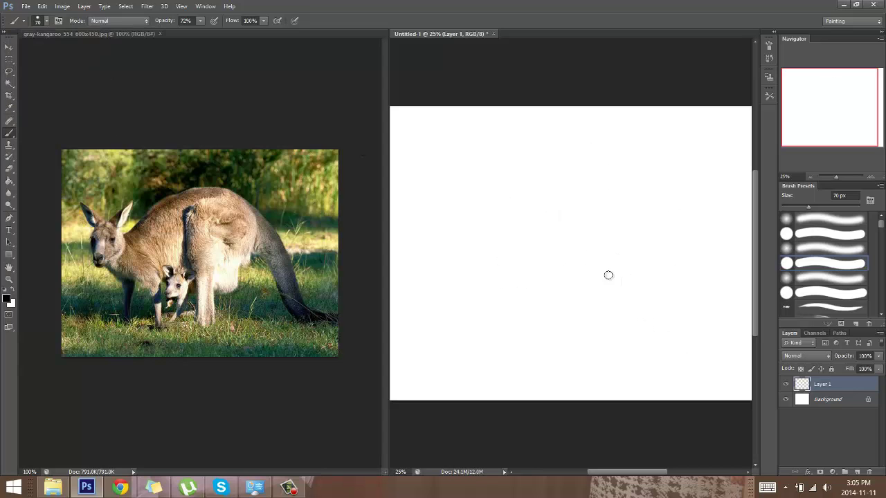
Step: Switch the brush to the sixth preset in the list, a hard round tip, at 70 px
{"action": "left_click", "coordinate": [43, 20]}
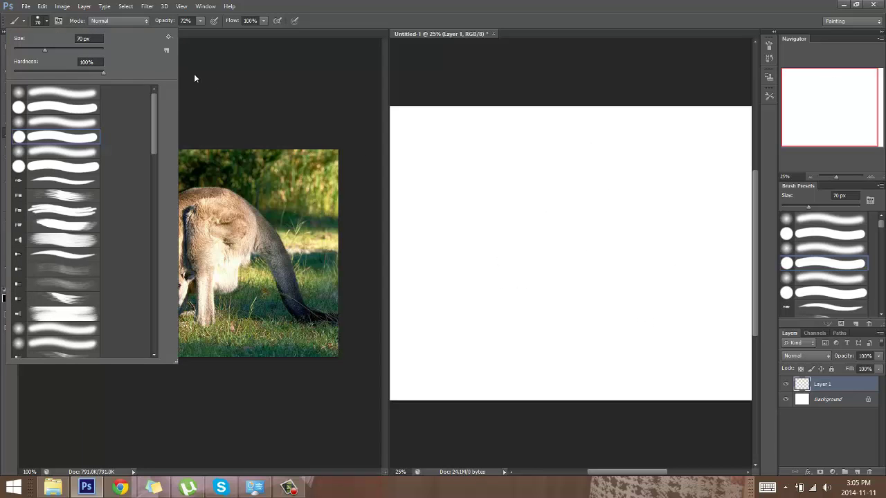
{"action": "left_click", "coordinate": [168, 34]}
{"action": "left_click", "coordinate": [164, 35]}
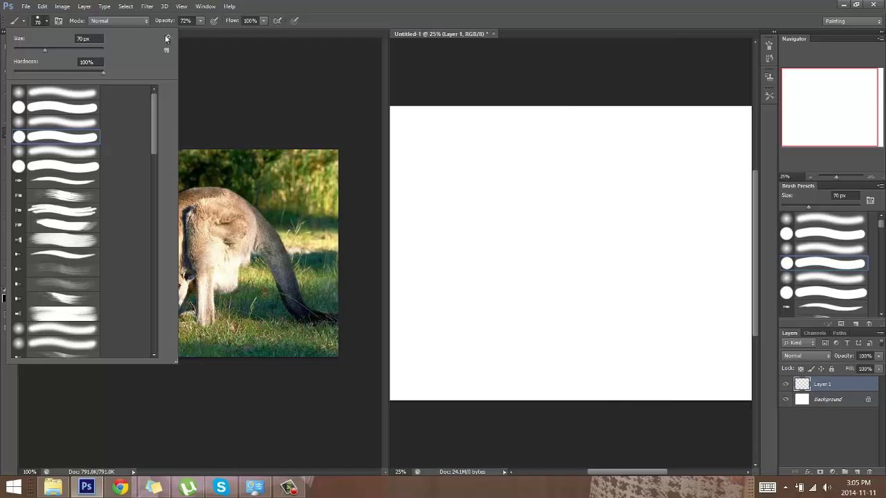
{"action": "left_click", "coordinate": [90, 166]}
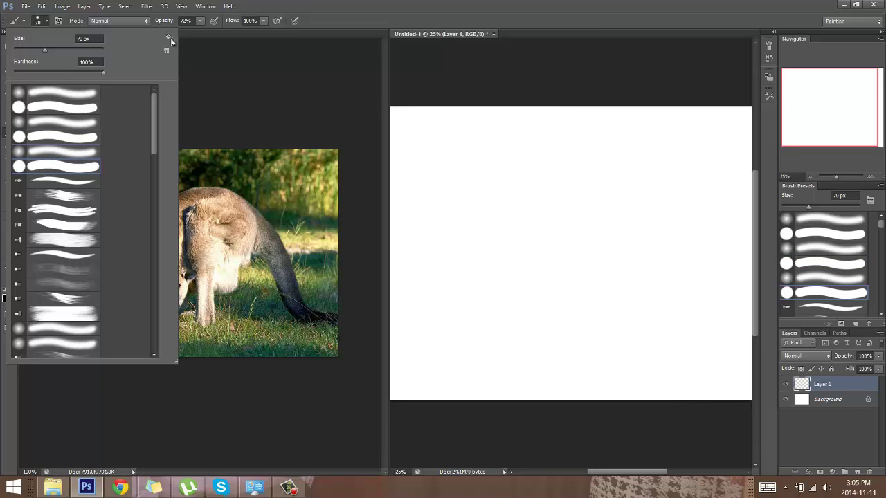
Step: Test the chosen brush with a few overlapping black diagonal strokes on the canvas and undo them all
{"action": "left_click_drag", "start_coordinate": [525, 193], "coordinate": [644, 242]}
{"action": "mouse_move", "coordinate": [566, 201]}
{"action": "left_mouse_down"}
{"action": "mouse_move", "coordinate": [626, 233]}
{"action": "mouse_move", "coordinate": [627, 225]}
{"action": "left_mouse_up"}
{"action": "left_click_drag", "start_coordinate": [569, 200], "coordinate": [621, 210]}
{"action": "key", "text": "ctrl+alt+z"}
{"action": "key", "text": "ctrl+alt+z"}
{"action": "key", "text": "ctrl+alt+z"}
{"action": "key", "text": "ctrl+alt+z"}
{"action": "key", "text": "ctrl+alt+z"}
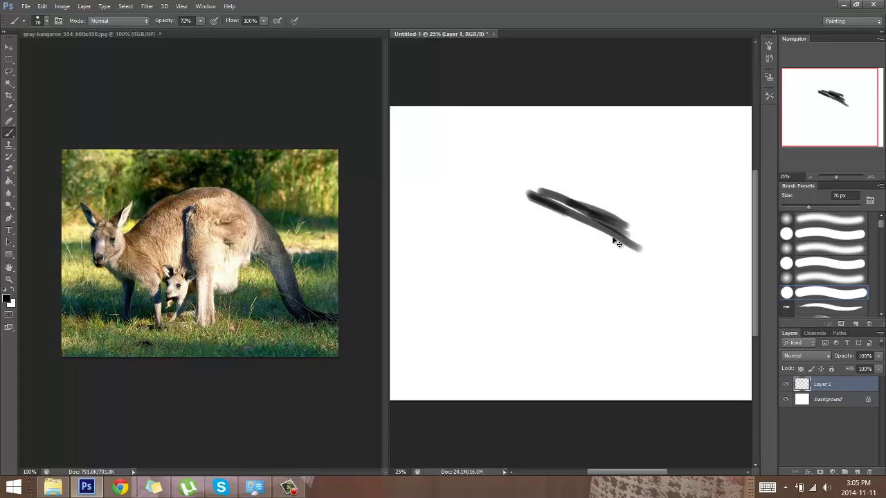
{"action": "key", "text": "ctrl+alt+z"}
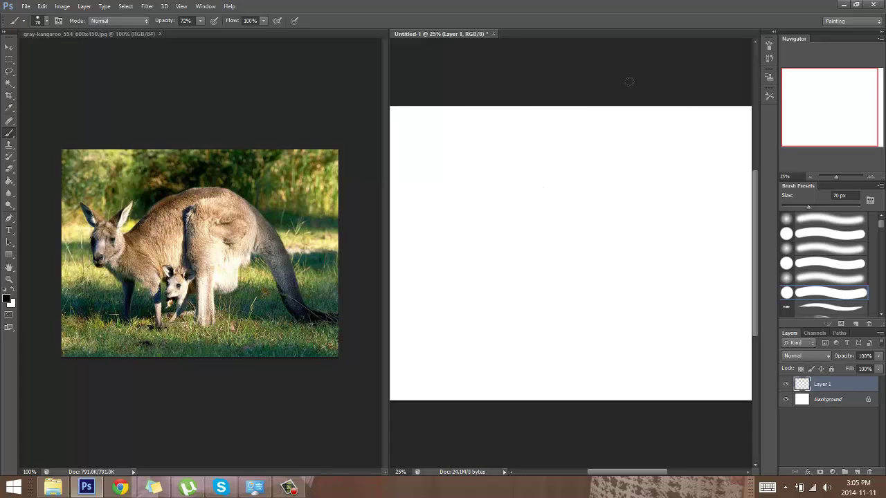
Step: Try Pen Pressure as the Opacity Jitter control in the brush's Transfer settings and set it back to Off
{"action": "left_click", "coordinate": [768, 46]}
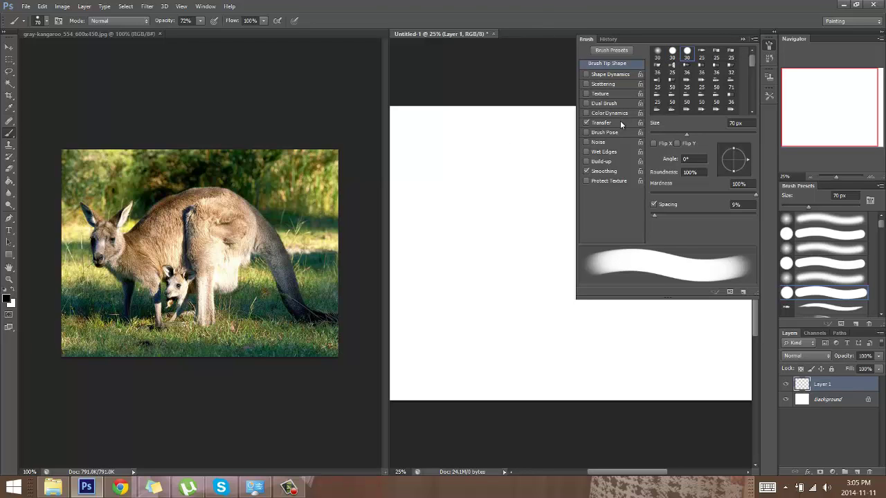
{"action": "left_click", "coordinate": [602, 123]}
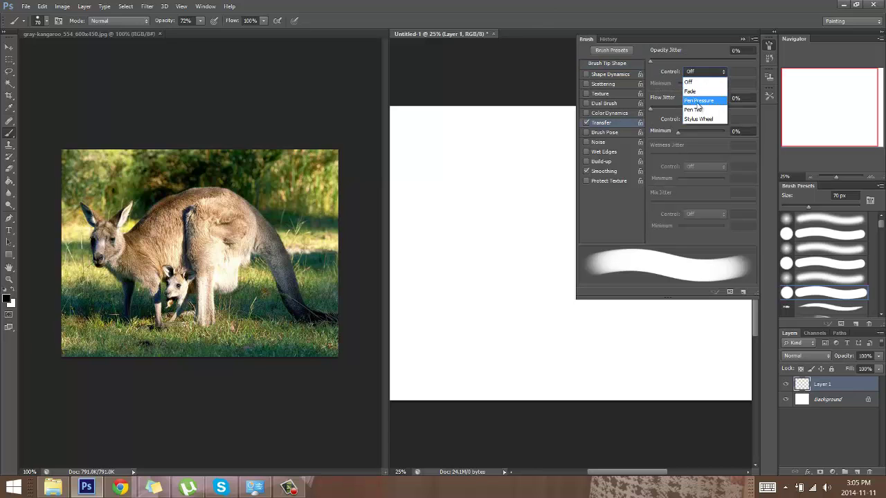
{"action": "left_click", "coordinate": [700, 95]}
{"action": "left_click", "coordinate": [712, 74]}
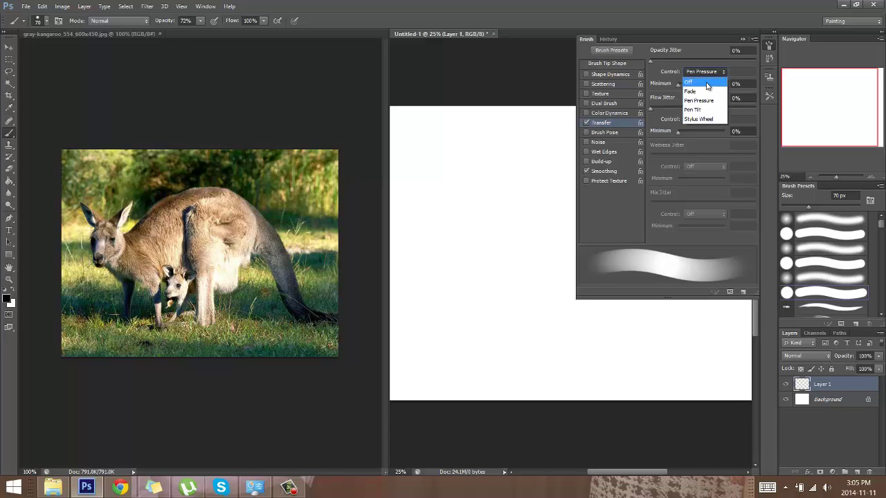
{"action": "left_click", "coordinate": [706, 83]}
{"action": "left_click", "coordinate": [743, 39]}
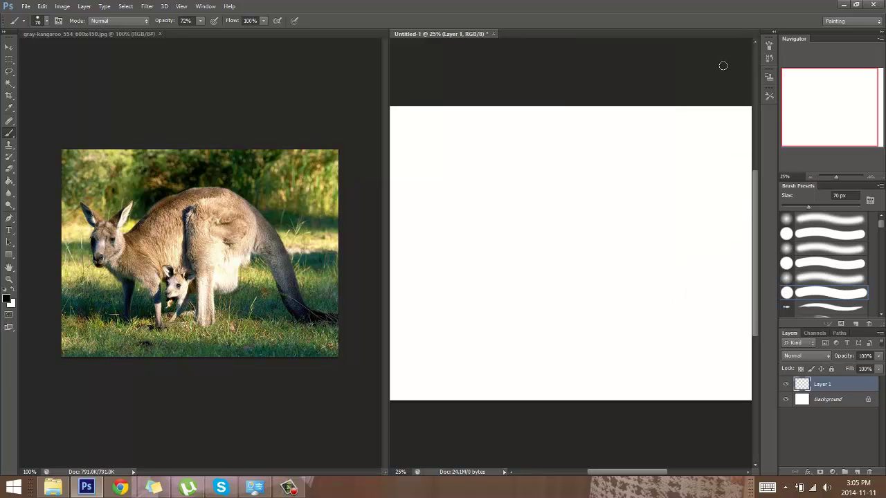
Step: Try softer and firmer Tip Feel settings for the grip pen in Wacom Tablet Properties and return it to the middle
{"action": "key", "text": "super"}
{"action": "left_click", "coordinate": [545, 400]}
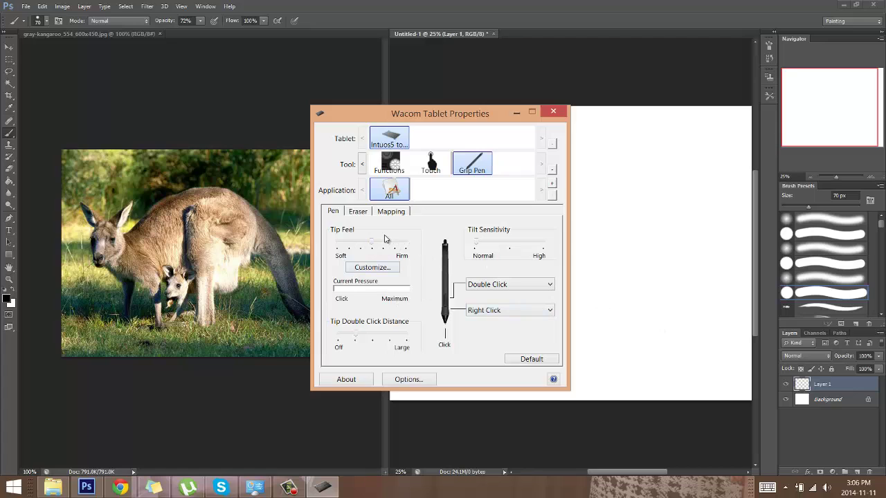
{"action": "left_click", "coordinate": [360, 242]}
{"action": "left_click", "coordinate": [376, 247]}
{"action": "left_click", "coordinate": [384, 240]}
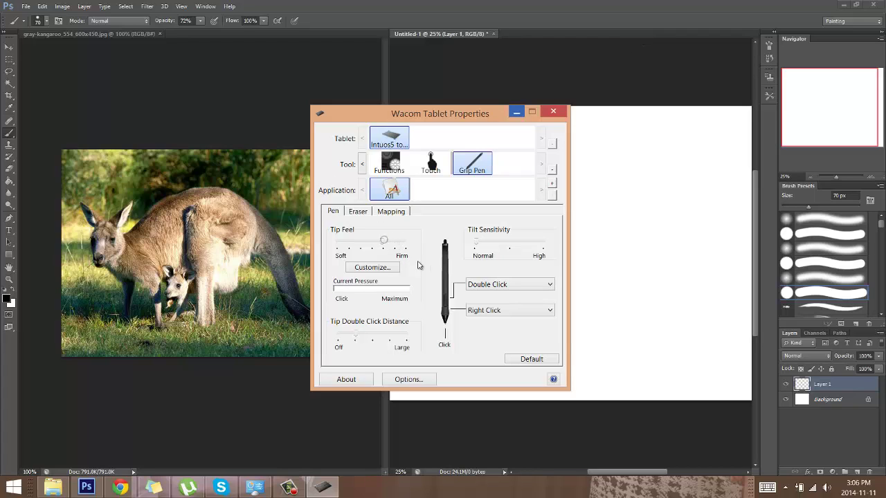
{"action": "left_click", "coordinate": [372, 242]}
{"action": "left_click", "coordinate": [517, 111]}
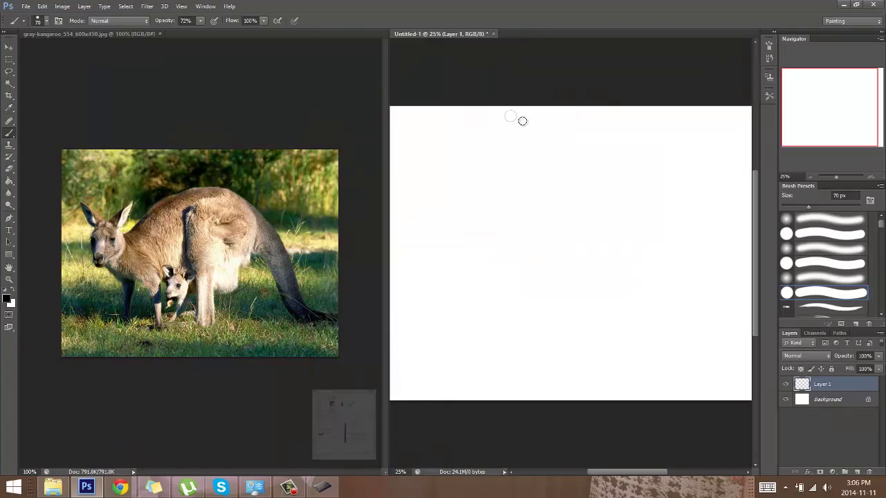
Step: Choose the fourth brush preset, a hard round tip, and set the foreground colour to mid grey #7c7c7c
{"action": "left_click", "coordinate": [834, 264]}
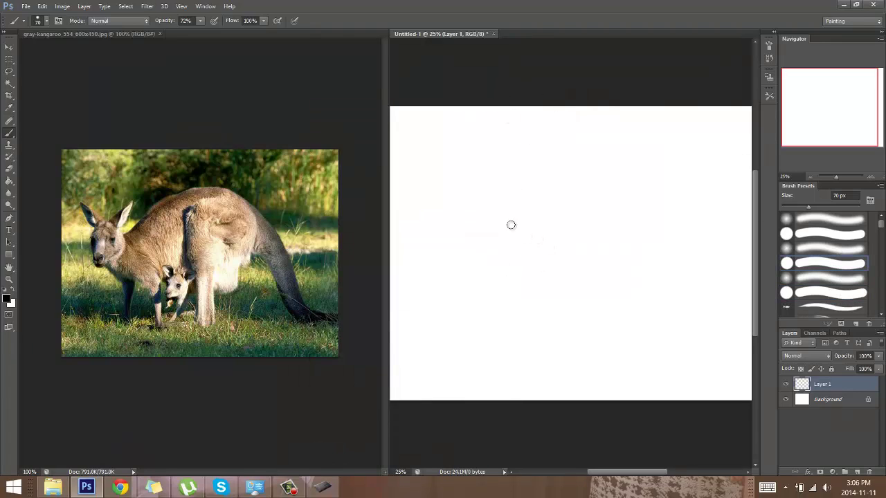
{"action": "left_click", "coordinate": [9, 300]}
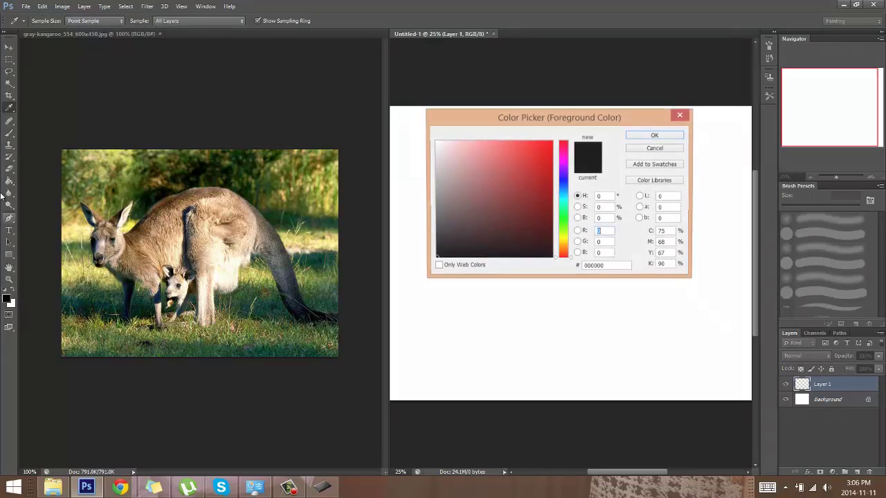
{"action": "left_click", "coordinate": [434, 203]}
{"action": "left_click", "coordinate": [654, 136]}
Step: Fill the Background layer with the grey foreground colour using the Paint Bucket
{"action": "key", "text": "alt+bracketleft"}
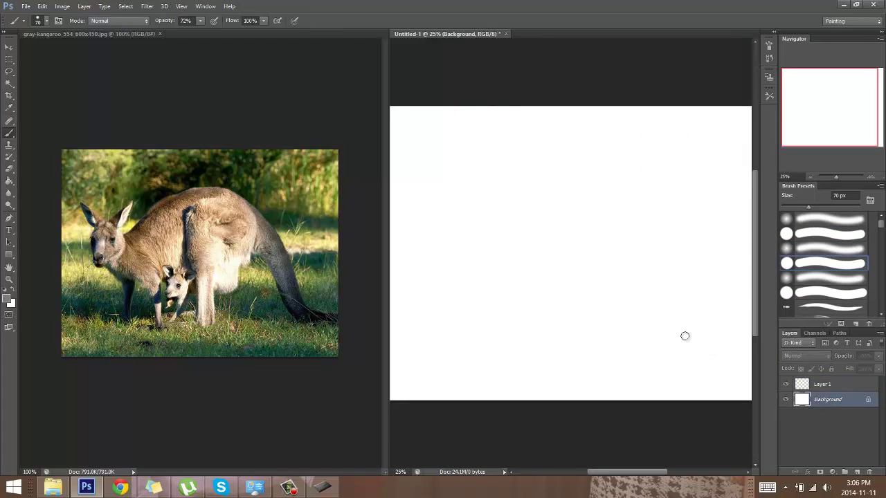
{"action": "key", "text": "g"}
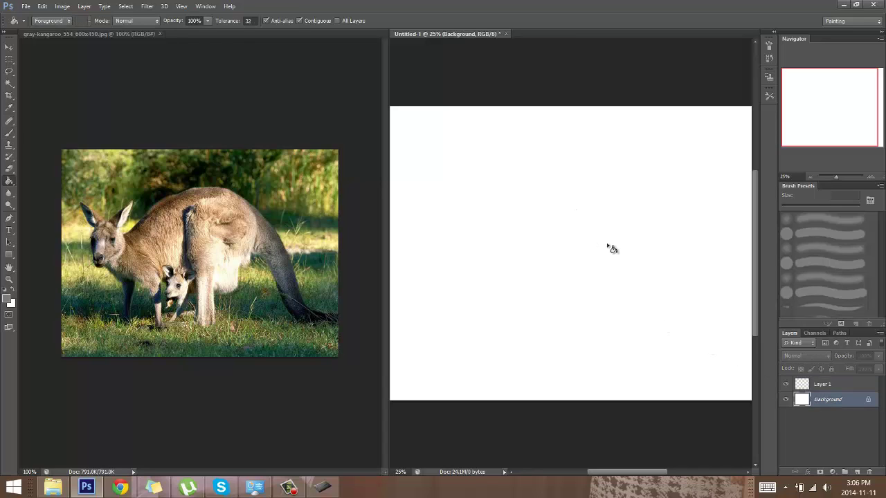
{"action": "left_click", "coordinate": [703, 301]}
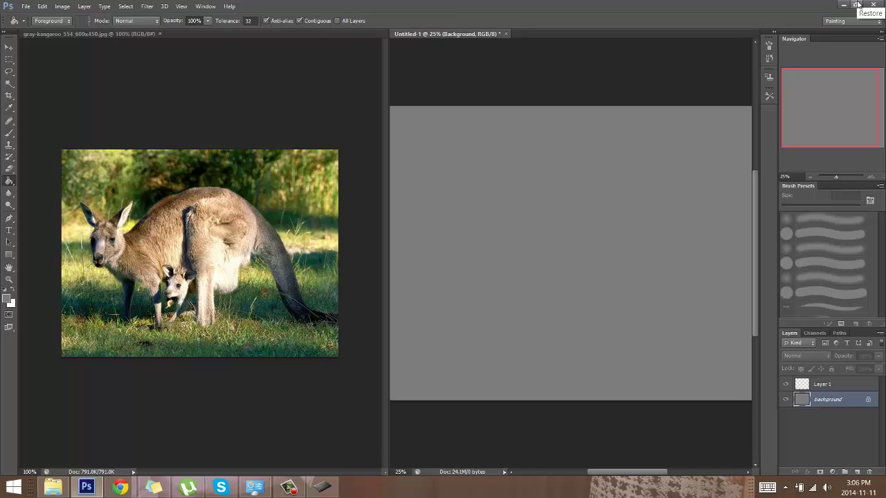
Step: Make Layer 1 active and set the foreground colour to the dark reddish brown #523b3b
{"action": "left_click", "coordinate": [818, 382]}
{"action": "left_click", "coordinate": [8, 299]}
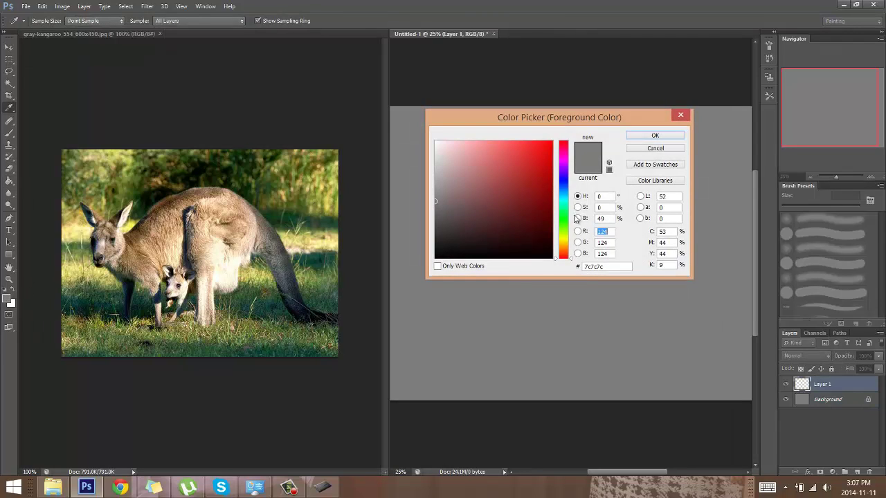
{"action": "mouse_move", "coordinate": [448, 224]}
{"action": "left_mouse_down"}
{"action": "mouse_move", "coordinate": [467, 214]}
{"action": "mouse_move", "coordinate": [463, 223]}
{"action": "left_mouse_up"}
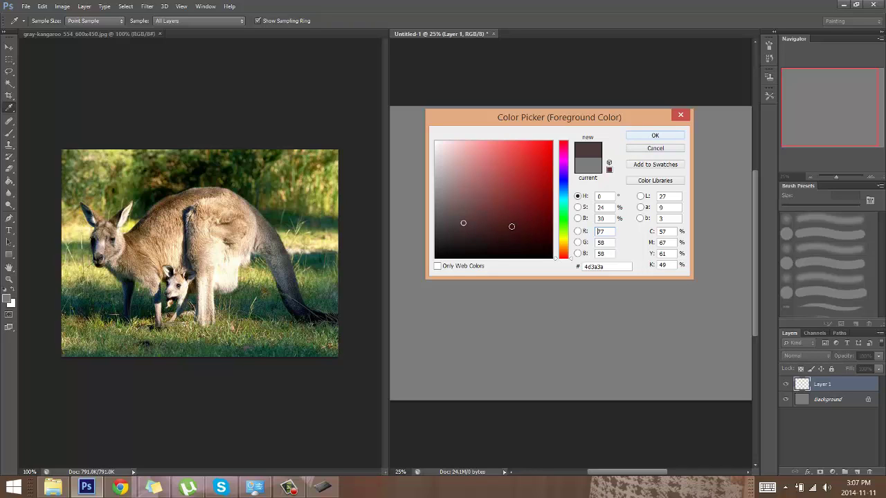
{"action": "left_click", "coordinate": [519, 153]}
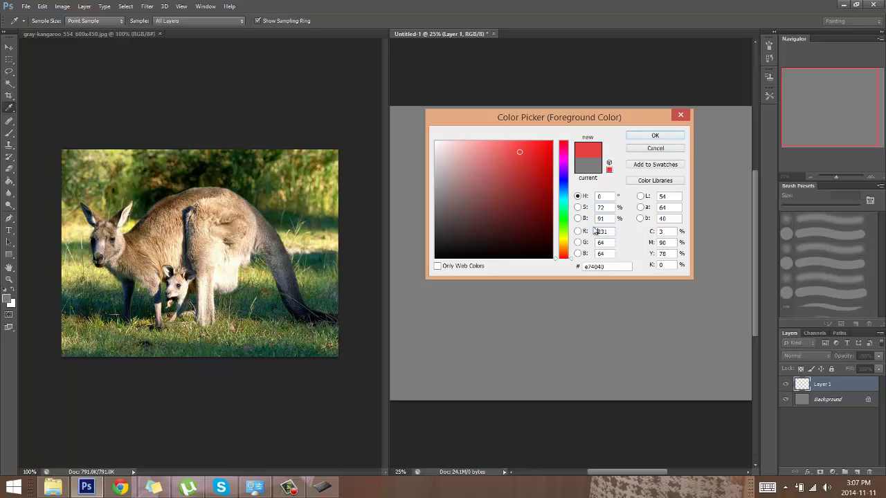
{"action": "left_click_drag", "start_coordinate": [513, 177], "coordinate": [494, 157]}
{"action": "left_click", "coordinate": [510, 176]}
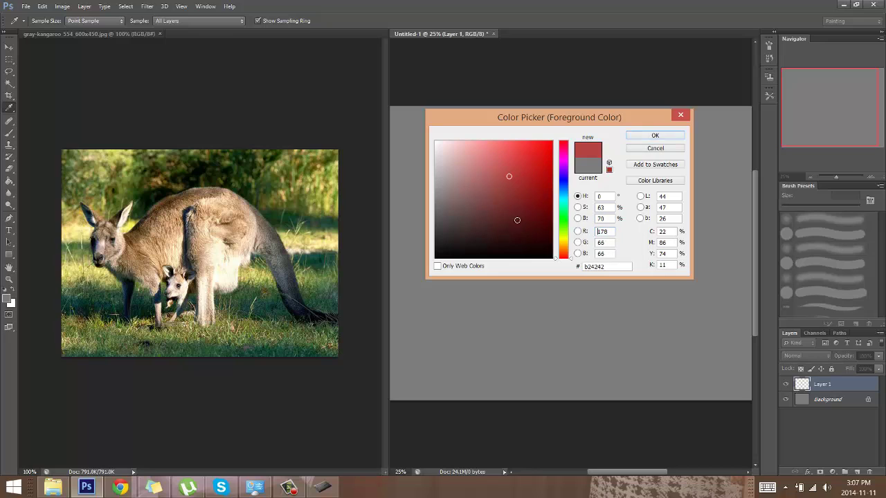
{"action": "left_click", "coordinate": [468, 220]}
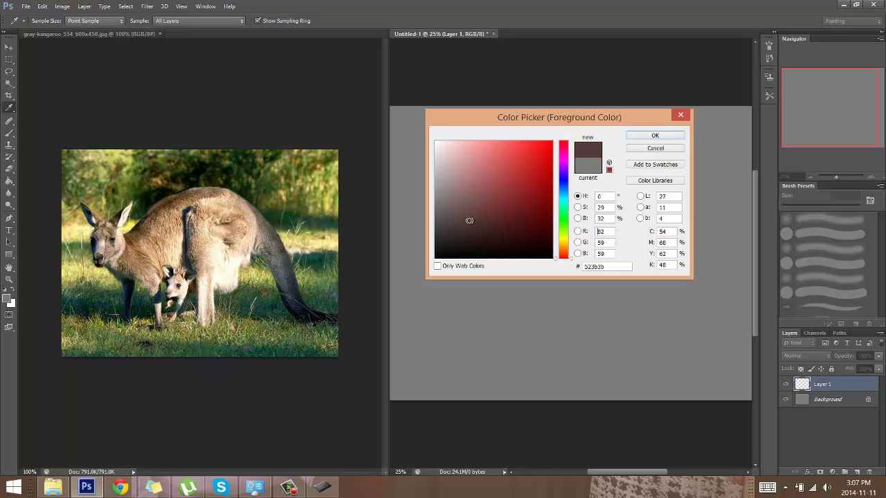
{"action": "left_click", "coordinate": [655, 135]}
Step: Take the Brush tool, reduce its size to 30 px, and undo a test stroke on the canvas
{"action": "key", "text": "g"}
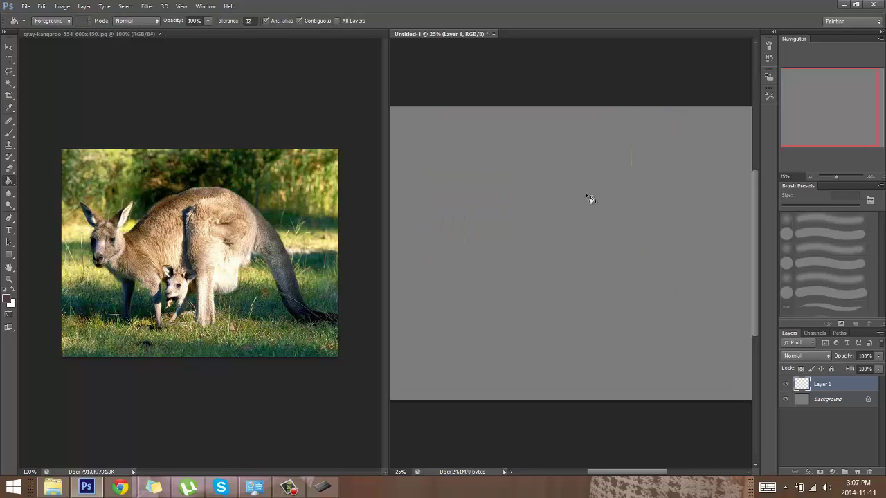
{"action": "key", "text": "b"}
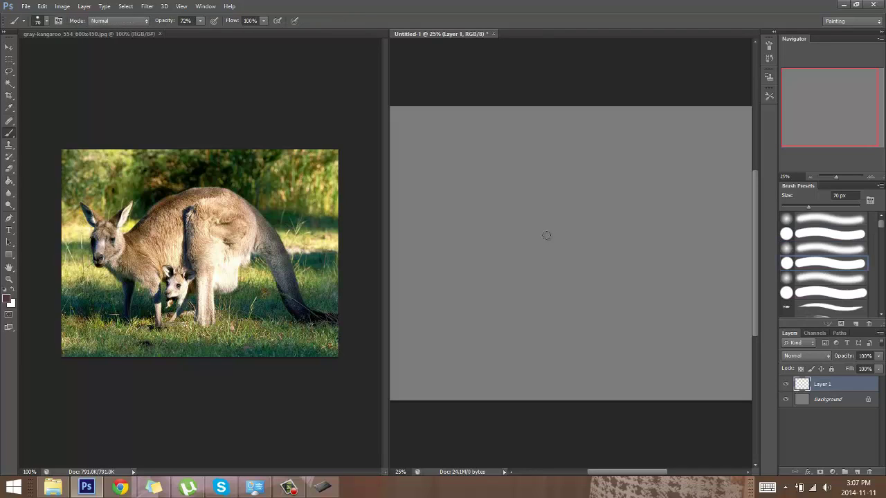
{"action": "key", "text": "bracketleft"}
{"action": "key", "text": "bracketleft"}
{"action": "key", "text": "bracketleft"}
{"action": "key", "text": "bracketleft"}
{"action": "key", "text": "bracketleft"}
{"action": "mouse_move", "coordinate": [529, 203]}
{"action": "left_mouse_down"}
{"action": "mouse_move", "coordinate": [535, 216]}
{"action": "mouse_move", "coordinate": [635, 261]}
{"action": "left_mouse_up"}
{"action": "key", "text": "ctrl+z"}
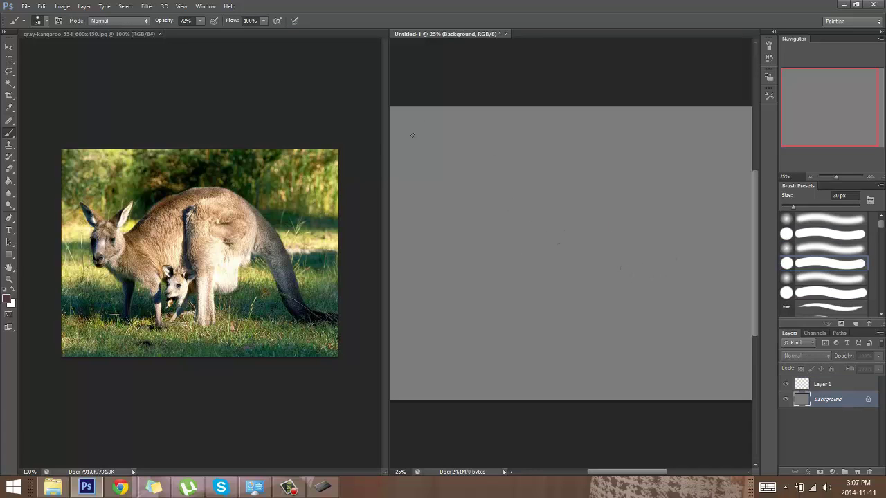
Step: On Layer 1, sketch the kangaroo's head with its muzzle, eye line and two upright ears on the canvas's left side
{"action": "left_click", "coordinate": [842, 382]}
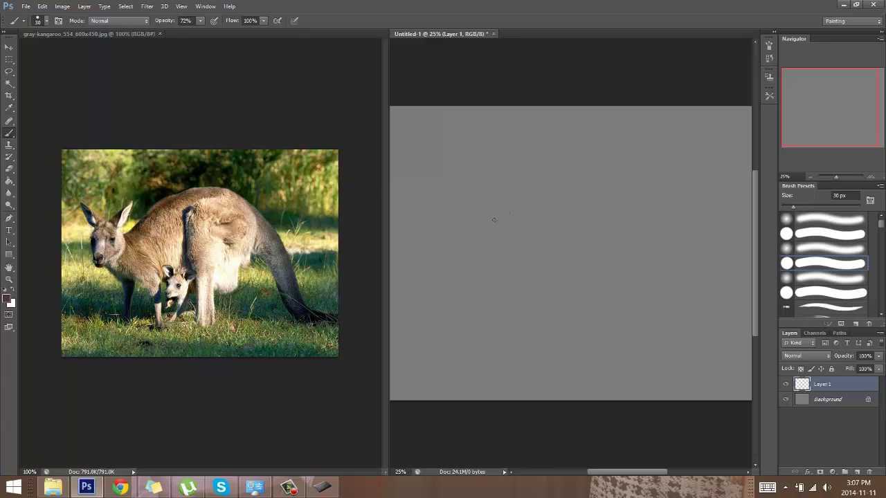
{"action": "mouse_move", "coordinate": [488, 219]}
{"action": "left_mouse_down"}
{"action": "mouse_move", "coordinate": [470, 225]}
{"action": "mouse_move", "coordinate": [481, 236]}
{"action": "mouse_move", "coordinate": [493, 223]}
{"action": "left_mouse_up"}
{"action": "mouse_move", "coordinate": [482, 234]}
{"action": "left_mouse_down"}
{"action": "mouse_move", "coordinate": [476, 221]}
{"action": "mouse_move", "coordinate": [470, 242]}
{"action": "mouse_move", "coordinate": [478, 262]}
{"action": "mouse_move", "coordinate": [499, 248]}
{"action": "mouse_move", "coordinate": [503, 232]}
{"action": "mouse_move", "coordinate": [505, 240]}
{"action": "mouse_move", "coordinate": [490, 258]}
{"action": "mouse_move", "coordinate": [476, 236]}
{"action": "mouse_move", "coordinate": [503, 220]}
{"action": "mouse_move", "coordinate": [465, 199]}
{"action": "mouse_move", "coordinate": [460, 211]}
{"action": "mouse_move", "coordinate": [476, 216]}
{"action": "mouse_move", "coordinate": [454, 197]}
{"action": "mouse_move", "coordinate": [496, 217]}
{"action": "mouse_move", "coordinate": [476, 198]}
{"action": "mouse_move", "coordinate": [493, 205]}
{"action": "left_mouse_up"}
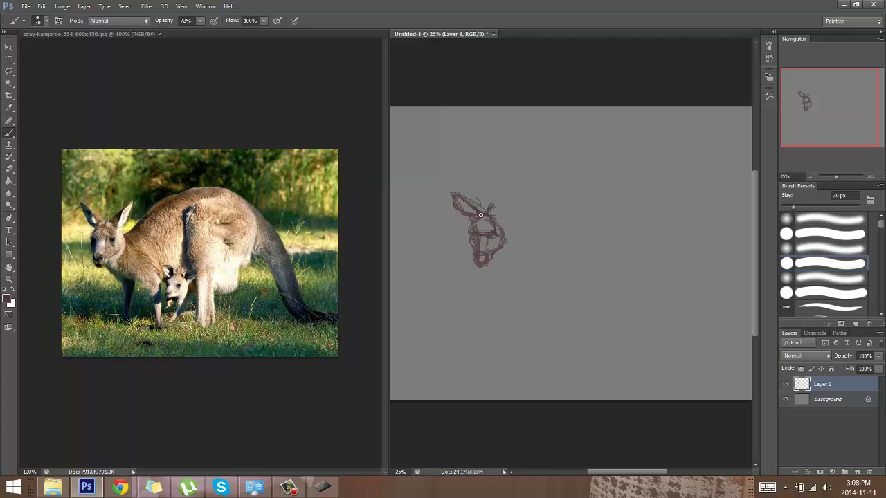
{"action": "mouse_move", "coordinate": [495, 203]}
{"action": "left_mouse_down"}
{"action": "mouse_move", "coordinate": [508, 192]}
{"action": "mouse_move", "coordinate": [493, 214]}
{"action": "mouse_move", "coordinate": [506, 194]}
{"action": "mouse_move", "coordinate": [505, 213]}
{"action": "mouse_move", "coordinate": [507, 200]}
{"action": "left_mouse_up"}
{"action": "mouse_move", "coordinate": [501, 232]}
{"action": "left_mouse_down"}
{"action": "mouse_move", "coordinate": [497, 218]}
{"action": "mouse_move", "coordinate": [501, 237]}
{"action": "left_mouse_up"}
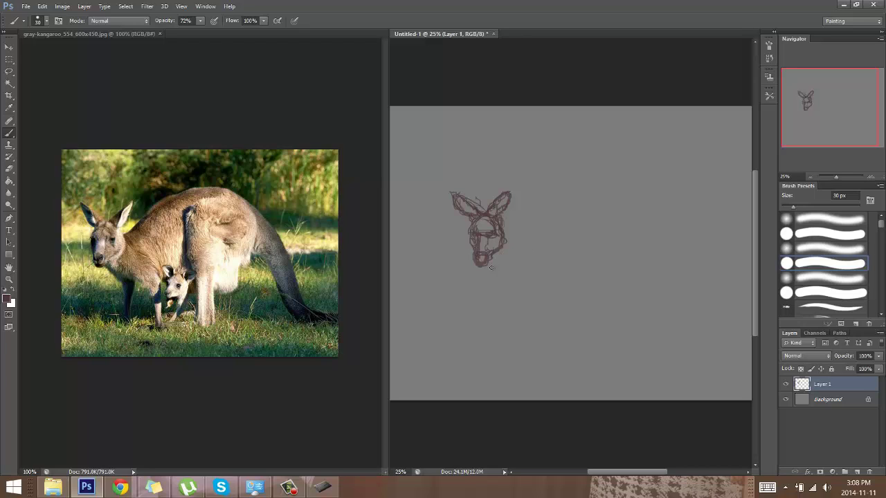
Step: Sketch the neck, chest and shoulder block behind the kangaroo's head
{"action": "mouse_move", "coordinate": [485, 264]}
{"action": "left_mouse_down"}
{"action": "mouse_move", "coordinate": [520, 269]}
{"action": "mouse_move", "coordinate": [504, 223]}
{"action": "mouse_move", "coordinate": [511, 234]}
{"action": "mouse_move", "coordinate": [504, 248]}
{"action": "mouse_move", "coordinate": [506, 226]}
{"action": "mouse_move", "coordinate": [507, 251]}
{"action": "mouse_move", "coordinate": [504, 226]}
{"action": "mouse_move", "coordinate": [502, 256]}
{"action": "mouse_move", "coordinate": [509, 235]}
{"action": "mouse_move", "coordinate": [499, 222]}
{"action": "mouse_move", "coordinate": [514, 244]}
{"action": "left_mouse_up"}
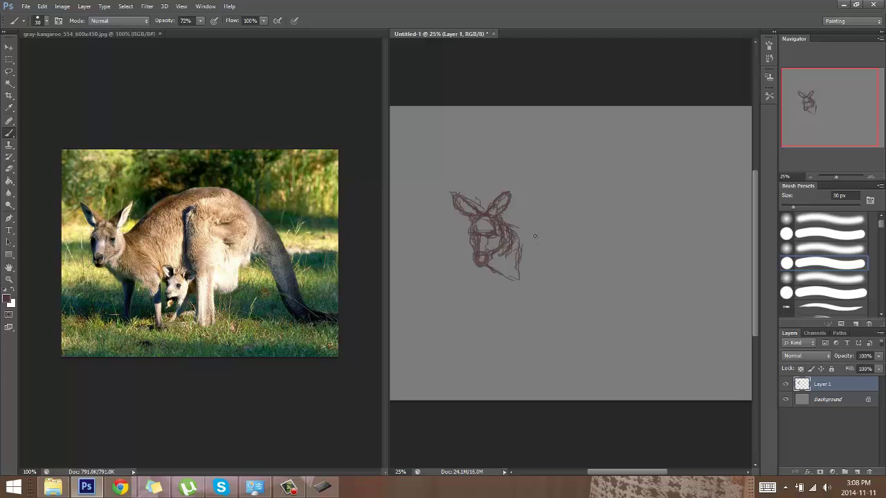
{"action": "mouse_move", "coordinate": [513, 229]}
{"action": "left_mouse_down"}
{"action": "mouse_move", "coordinate": [514, 247]}
{"action": "mouse_move", "coordinate": [519, 230]}
{"action": "left_mouse_up"}
{"action": "key", "text": "["}
{"action": "key", "text": "["}
{"action": "key", "text": "["}
{"action": "key", "text": "["}
{"action": "key", "text": "["}
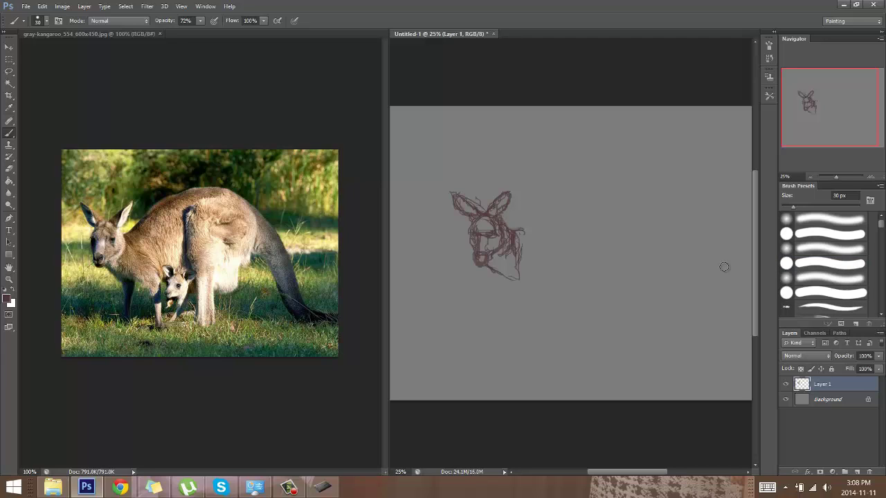
{"action": "key", "text": "["}
{"action": "key", "text": "["}
{"action": "key", "text": "["}
{"action": "mouse_move", "coordinate": [513, 231]}
{"action": "left_mouse_down"}
{"action": "mouse_move", "coordinate": [526, 227]}
{"action": "mouse_move", "coordinate": [519, 256]}
{"action": "mouse_move", "coordinate": [529, 284]}
{"action": "mouse_move", "coordinate": [514, 277]}
{"action": "mouse_move", "coordinate": [513, 241]}
{"action": "mouse_move", "coordinate": [540, 249]}
{"action": "mouse_move", "coordinate": [547, 273]}
{"action": "mouse_move", "coordinate": [529, 280]}
{"action": "mouse_move", "coordinate": [552, 263]}
{"action": "mouse_move", "coordinate": [550, 278]}
{"action": "mouse_move", "coordinate": [515, 242]}
{"action": "mouse_move", "coordinate": [513, 273]}
{"action": "left_mouse_up"}
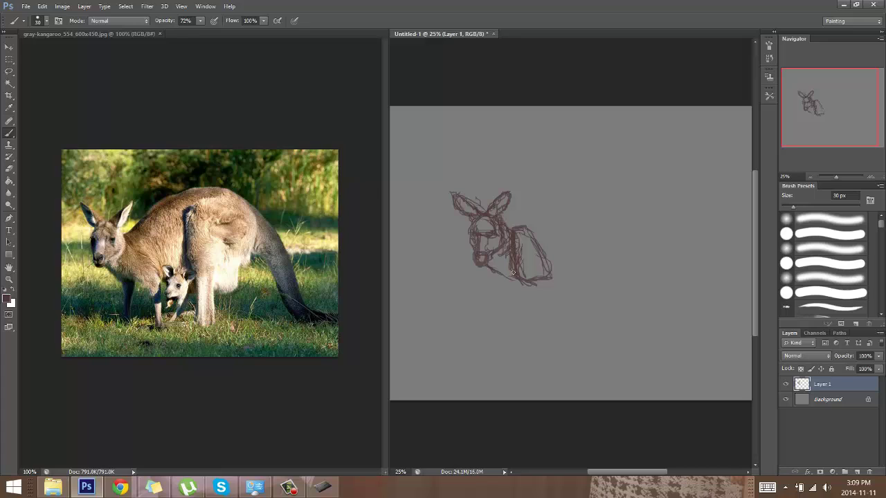
{"action": "mouse_move", "coordinate": [522, 240]}
{"action": "left_mouse_down"}
{"action": "mouse_move", "coordinate": [522, 258]}
{"action": "mouse_move", "coordinate": [533, 263]}
{"action": "mouse_move", "coordinate": [519, 232]}
{"action": "mouse_move", "coordinate": [521, 258]}
{"action": "left_mouse_up"}
Step: Try a zigzag leg-structure diagram beside the shoulder sketch and undo it
{"action": "mouse_move", "coordinate": [579, 211]}
{"action": "left_mouse_down"}
{"action": "mouse_move", "coordinate": [580, 177]}
{"action": "mouse_move", "coordinate": [604, 185]}
{"action": "mouse_move", "coordinate": [576, 207]}
{"action": "mouse_move", "coordinate": [606, 221]}
{"action": "mouse_move", "coordinate": [587, 211]}
{"action": "mouse_move", "coordinate": [606, 221]}
{"action": "mouse_move", "coordinate": [590, 261]}
{"action": "left_mouse_up"}
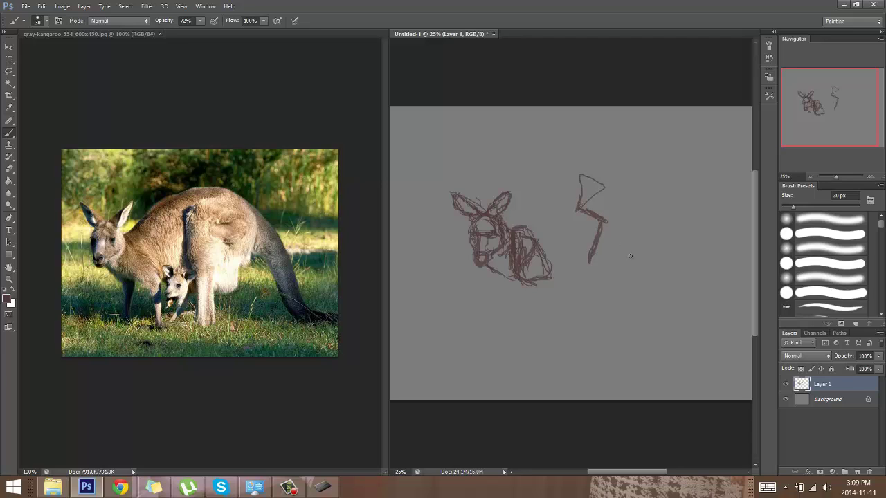
{"action": "key", "text": "ctrl+z"}
{"action": "key", "text": "ctrl+alt+z"}
{"action": "key", "text": "ctrl+alt+z"}
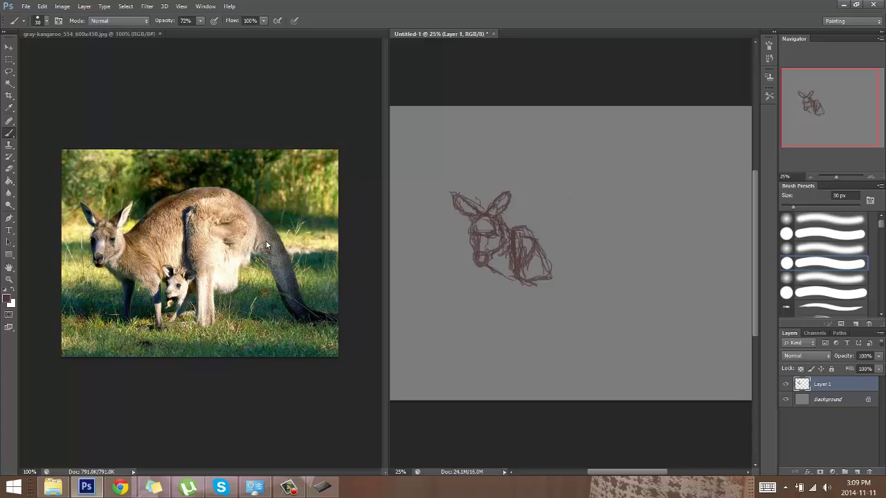
Step: Add a new layer above the Background in the kangaroo reference photo
{"action": "left_click", "coordinate": [351, 247]}
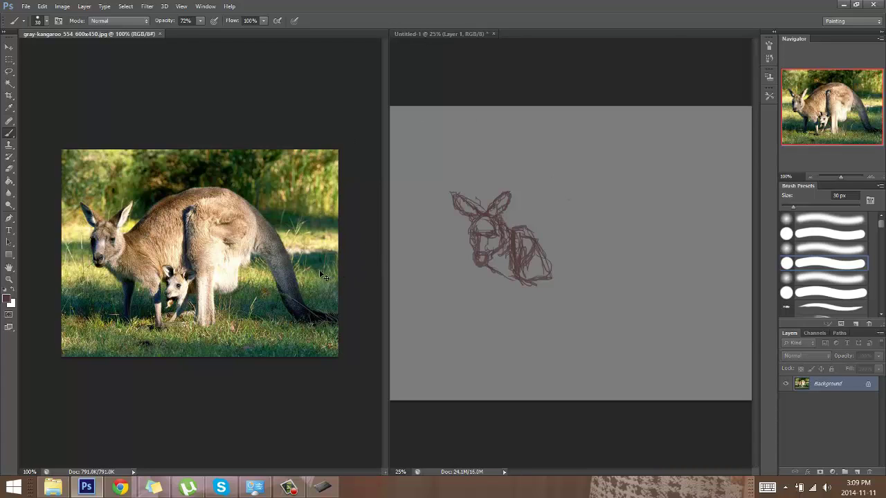
{"action": "key", "text": "ctrl+shift+n"}
{"action": "left_click", "coordinate": [526, 145]}
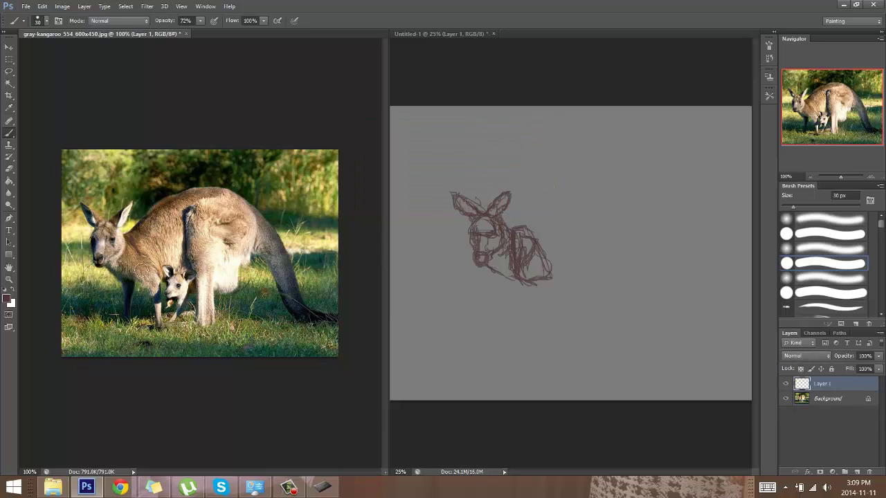
Step: Try shading the kangaroo's shoulder area on the reference photo and undo the strokes
{"action": "mouse_move", "coordinate": [130, 236]}
{"action": "left_mouse_down"}
{"action": "mouse_move", "coordinate": [146, 275]}
{"action": "mouse_move", "coordinate": [154, 257]}
{"action": "mouse_move", "coordinate": [131, 239]}
{"action": "mouse_move", "coordinate": [135, 271]}
{"action": "mouse_move", "coordinate": [136, 263]}
{"action": "mouse_move", "coordinate": [149, 274]}
{"action": "left_mouse_up"}
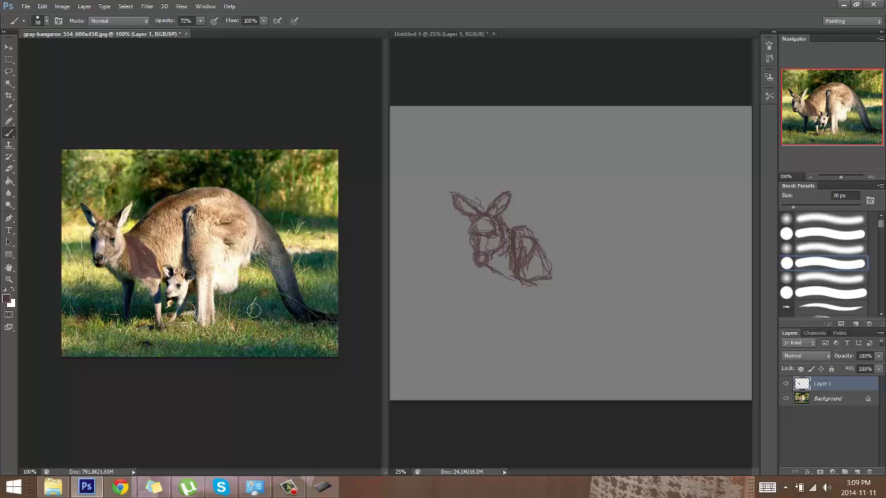
{"action": "key", "text": "ctrl+alt+z"}
{"action": "key", "text": "ctrl+alt+z"}
{"action": "key", "text": "ctrl+alt+z"}
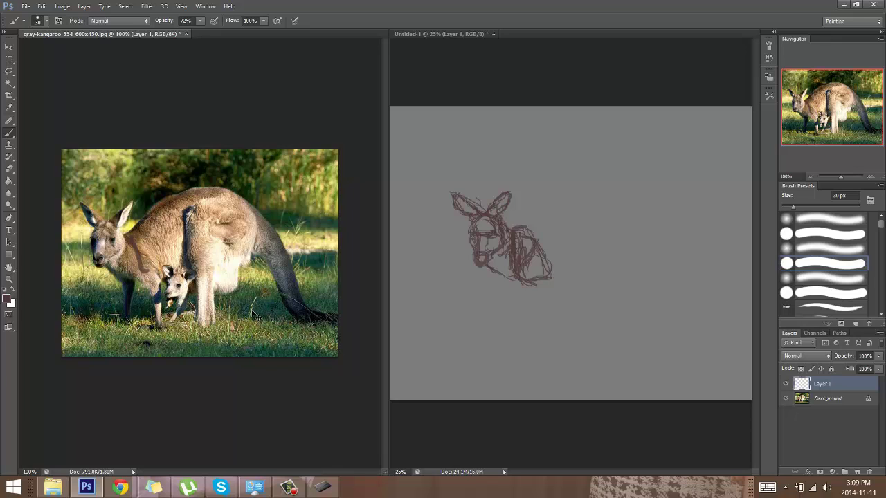
Step: Back in the painting document, sketch the kangaroo's two front legs from the chest down to the feet
{"action": "left_click", "coordinate": [526, 241]}
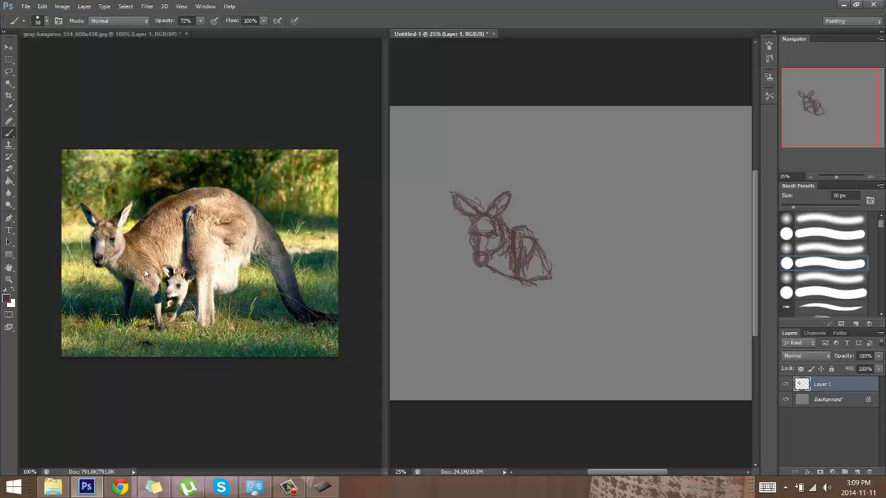
{"action": "mouse_move", "coordinate": [535, 281]}
{"action": "left_mouse_down"}
{"action": "mouse_move", "coordinate": [554, 274]}
{"action": "mouse_move", "coordinate": [542, 270]}
{"action": "mouse_move", "coordinate": [553, 279]}
{"action": "mouse_move", "coordinate": [540, 290]}
{"action": "mouse_move", "coordinate": [551, 319]}
{"action": "mouse_move", "coordinate": [548, 283]}
{"action": "mouse_move", "coordinate": [550, 319]}
{"action": "left_mouse_up"}
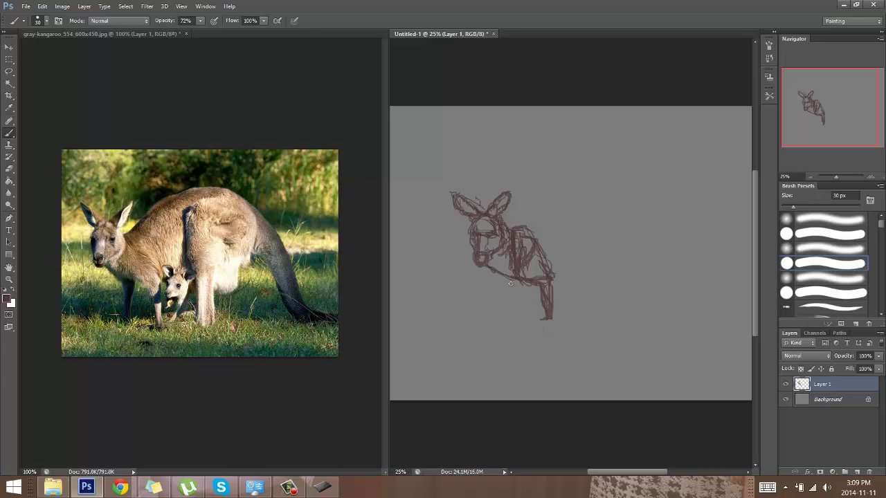
{"action": "mouse_move", "coordinate": [506, 279]}
{"action": "left_mouse_down"}
{"action": "mouse_move", "coordinate": [511, 317]}
{"action": "mouse_move", "coordinate": [509, 279]}
{"action": "mouse_move", "coordinate": [509, 320]}
{"action": "mouse_move", "coordinate": [514, 283]}
{"action": "left_mouse_up"}
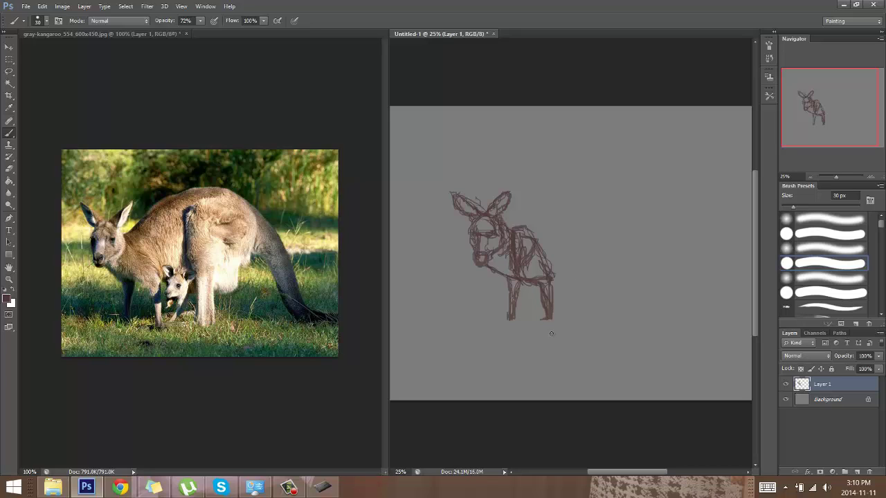
{"action": "left_click_drag", "start_coordinate": [545, 320], "coordinate": [548, 311]}
{"action": "mouse_move", "coordinate": [548, 311]}
{"action": "left_mouse_down"}
{"action": "mouse_move", "coordinate": [548, 325]}
{"action": "mouse_move", "coordinate": [510, 326]}
{"action": "left_mouse_up"}
Step: Sketch the arched back to the rump with the belly and thigh lines, and add a higher back contour from the neck
{"action": "mouse_move", "coordinate": [525, 228]}
{"action": "left_mouse_down"}
{"action": "mouse_move", "coordinate": [581, 174]}
{"action": "mouse_move", "coordinate": [550, 195]}
{"action": "mouse_move", "coordinate": [535, 219]}
{"action": "mouse_move", "coordinate": [570, 185]}
{"action": "mouse_move", "coordinate": [647, 188]}
{"action": "left_mouse_up"}
{"action": "mouse_move", "coordinate": [580, 177]}
{"action": "left_mouse_down"}
{"action": "mouse_move", "coordinate": [634, 189]}
{"action": "mouse_move", "coordinate": [652, 213]}
{"action": "left_mouse_up"}
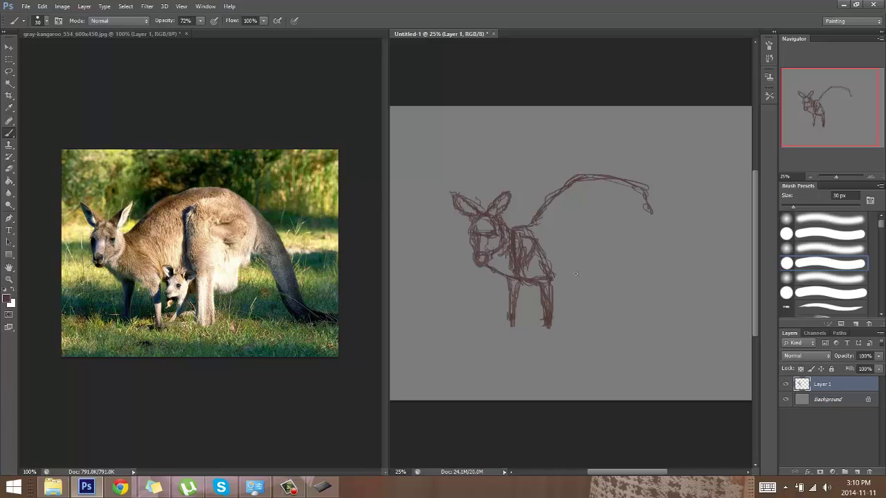
{"action": "left_click_drag", "start_coordinate": [551, 276], "coordinate": [586, 270]}
{"action": "mouse_move", "coordinate": [566, 203]}
{"action": "left_mouse_down"}
{"action": "mouse_move", "coordinate": [588, 199]}
{"action": "mouse_move", "coordinate": [578, 206]}
{"action": "mouse_move", "coordinate": [600, 187]}
{"action": "mouse_move", "coordinate": [616, 192]}
{"action": "left_mouse_up"}
{"action": "left_click_drag", "start_coordinate": [574, 217], "coordinate": [586, 247]}
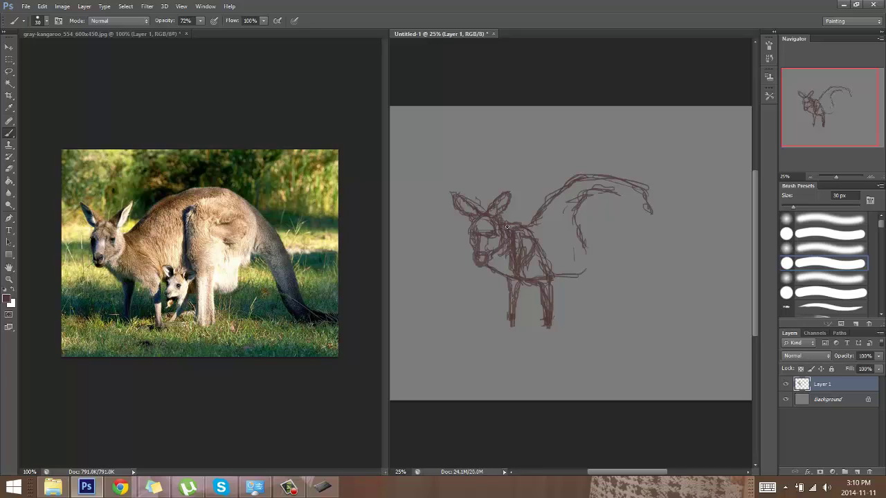
{"action": "mouse_move", "coordinate": [515, 223]}
{"action": "left_mouse_down"}
{"action": "mouse_move", "coordinate": [544, 180]}
{"action": "mouse_move", "coordinate": [590, 177]}
{"action": "mouse_move", "coordinate": [540, 188]}
{"action": "left_mouse_up"}
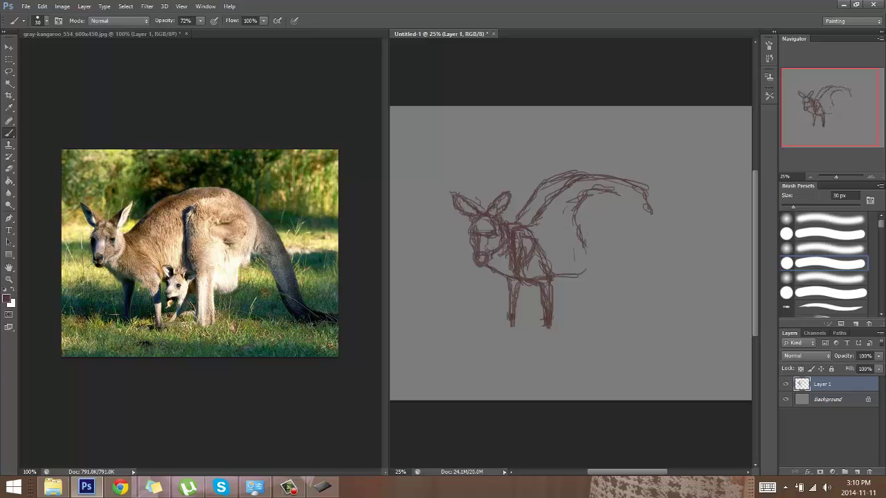
Step: Erase the hindquarters, belly and front leg nearer the rump, and redraw that front leg slanting backward from the chest
{"action": "key", "text": "e"}
{"action": "mouse_move", "coordinate": [631, 193]}
{"action": "left_mouse_down"}
{"action": "mouse_move", "coordinate": [609, 186]}
{"action": "mouse_move", "coordinate": [608, 177]}
{"action": "mouse_move", "coordinate": [647, 205]}
{"action": "mouse_move", "coordinate": [633, 189]}
{"action": "mouse_move", "coordinate": [598, 188]}
{"action": "mouse_move", "coordinate": [614, 171]}
{"action": "mouse_move", "coordinate": [577, 180]}
{"action": "mouse_move", "coordinate": [520, 230]}
{"action": "mouse_move", "coordinate": [561, 281]}
{"action": "mouse_move", "coordinate": [540, 259]}
{"action": "mouse_move", "coordinate": [549, 323]}
{"action": "mouse_move", "coordinate": [529, 247]}
{"action": "mouse_move", "coordinate": [573, 227]}
{"action": "mouse_move", "coordinate": [589, 252]}
{"action": "mouse_move", "coordinate": [575, 267]}
{"action": "mouse_move", "coordinate": [570, 204]}
{"action": "mouse_move", "coordinate": [566, 246]}
{"action": "mouse_move", "coordinate": [588, 283]}
{"action": "mouse_move", "coordinate": [614, 215]}
{"action": "mouse_move", "coordinate": [662, 172]}
{"action": "mouse_move", "coordinate": [658, 188]}
{"action": "mouse_move", "coordinate": [629, 178]}
{"action": "mouse_move", "coordinate": [543, 204]}
{"action": "mouse_move", "coordinate": [559, 202]}
{"action": "mouse_move", "coordinate": [598, 247]}
{"action": "mouse_move", "coordinate": [591, 243]}
{"action": "mouse_move", "coordinate": [606, 202]}
{"action": "left_mouse_up"}
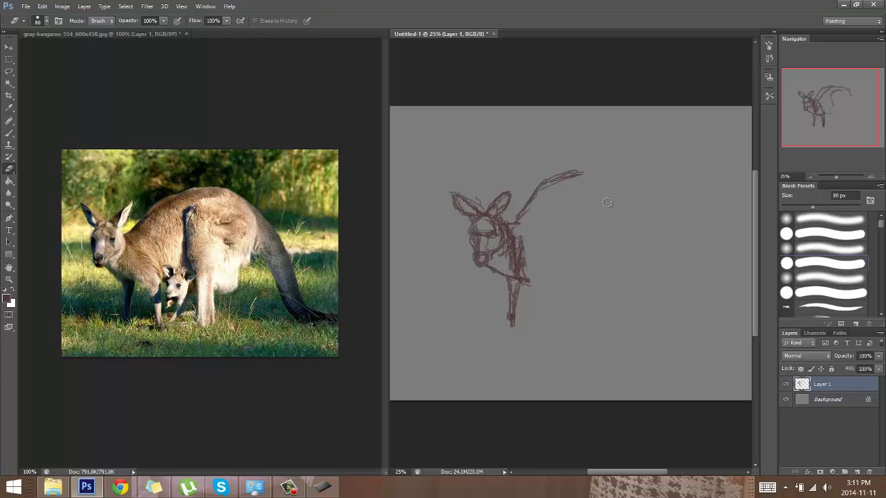
{"action": "key", "text": "b"}
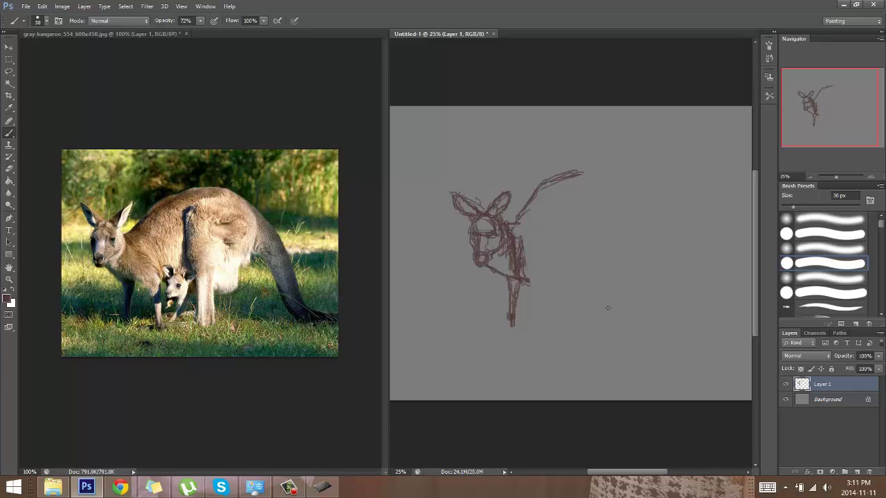
{"action": "left_click_drag", "start_coordinate": [530, 282], "coordinate": [519, 274]}
{"action": "mouse_move", "coordinate": [512, 234]}
{"action": "left_mouse_down"}
{"action": "mouse_move", "coordinate": [527, 224]}
{"action": "mouse_move", "coordinate": [519, 233]}
{"action": "mouse_move", "coordinate": [547, 266]}
{"action": "mouse_move", "coordinate": [544, 280]}
{"action": "mouse_move", "coordinate": [526, 282]}
{"action": "mouse_move", "coordinate": [550, 325]}
{"action": "left_mouse_up"}
{"action": "mouse_move", "coordinate": [534, 285]}
{"action": "left_mouse_down"}
{"action": "mouse_move", "coordinate": [552, 322]}
{"action": "mouse_move", "coordinate": [552, 273]}
{"action": "mouse_move", "coordinate": [555, 319]}
{"action": "mouse_move", "coordinate": [542, 271]}
{"action": "left_mouse_up"}
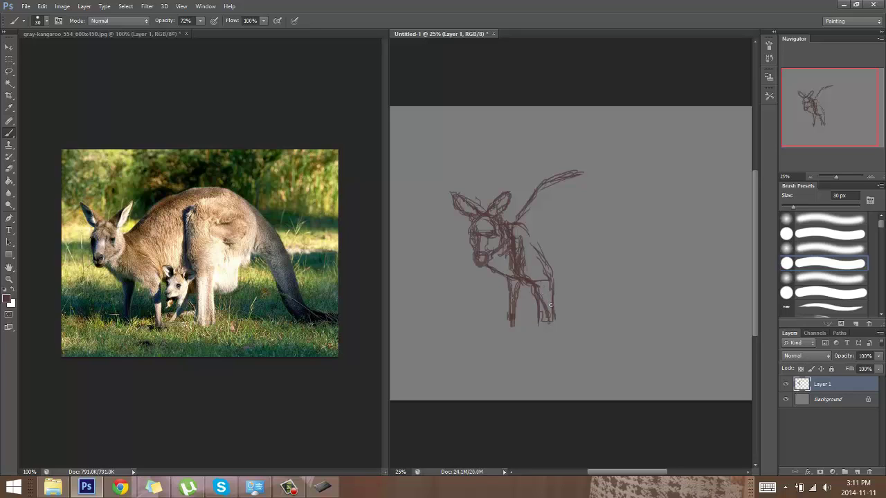
{"action": "key", "text": "e"}
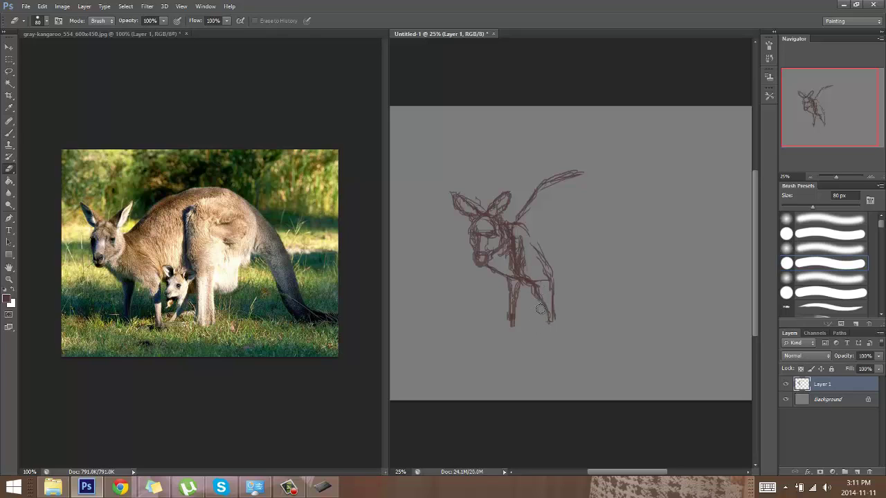
{"action": "key", "text": "b"}
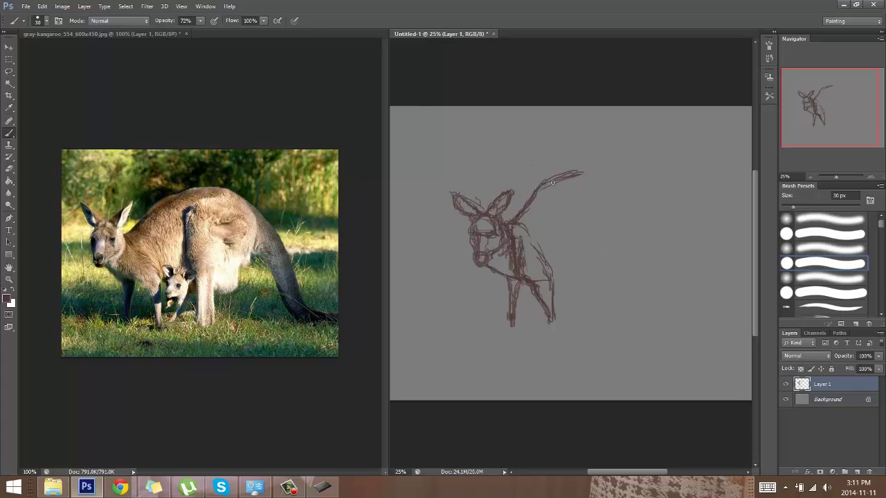
Step: Redraw the body outline with the arched back down to the rump, the belly line and the thigh's front edge
{"action": "mouse_move", "coordinate": [553, 182]}
{"action": "left_mouse_down"}
{"action": "mouse_move", "coordinate": [581, 173]}
{"action": "mouse_move", "coordinate": [616, 176]}
{"action": "mouse_move", "coordinate": [637, 196]}
{"action": "left_mouse_up"}
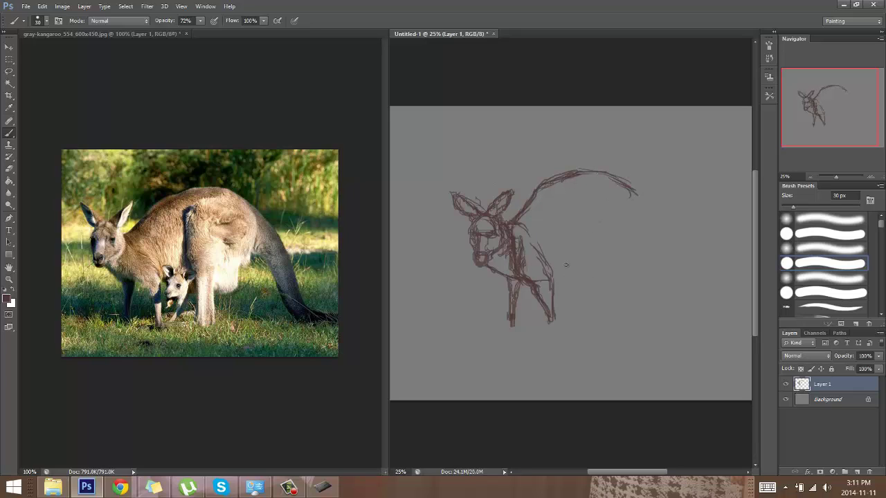
{"action": "mouse_move", "coordinate": [567, 272]}
{"action": "left_mouse_down"}
{"action": "mouse_move", "coordinate": [547, 281]}
{"action": "mouse_move", "coordinate": [553, 304]}
{"action": "mouse_move", "coordinate": [545, 273]}
{"action": "mouse_move", "coordinate": [554, 313]}
{"action": "mouse_move", "coordinate": [541, 270]}
{"action": "mouse_move", "coordinate": [551, 298]}
{"action": "mouse_move", "coordinate": [550, 275]}
{"action": "mouse_move", "coordinate": [601, 267]}
{"action": "left_mouse_up"}
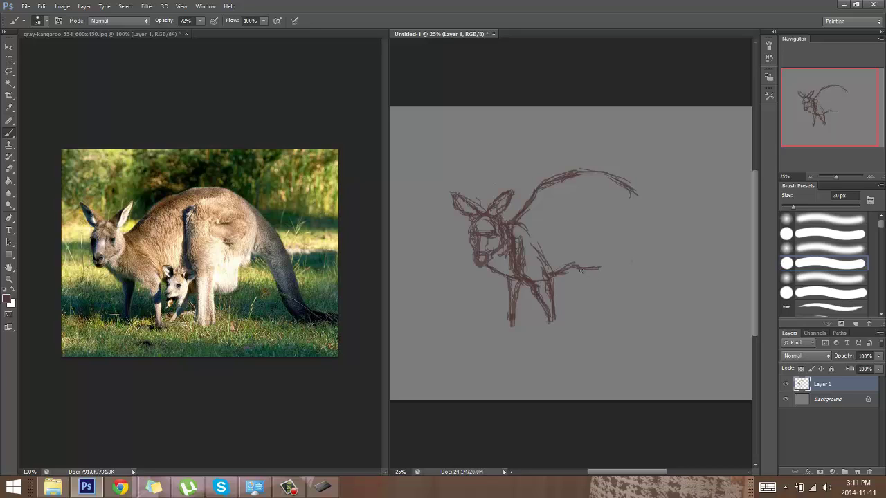
{"action": "mouse_move", "coordinate": [580, 216]}
{"action": "left_mouse_down"}
{"action": "mouse_move", "coordinate": [599, 265]}
{"action": "mouse_move", "coordinate": [582, 216]}
{"action": "mouse_move", "coordinate": [601, 193]}
{"action": "mouse_move", "coordinate": [576, 211]}
{"action": "left_mouse_up"}
{"action": "mouse_move", "coordinate": [581, 207]}
{"action": "left_mouse_down"}
{"action": "mouse_move", "coordinate": [593, 231]}
{"action": "mouse_move", "coordinate": [582, 245]}
{"action": "mouse_move", "coordinate": [612, 261]}
{"action": "left_mouse_up"}
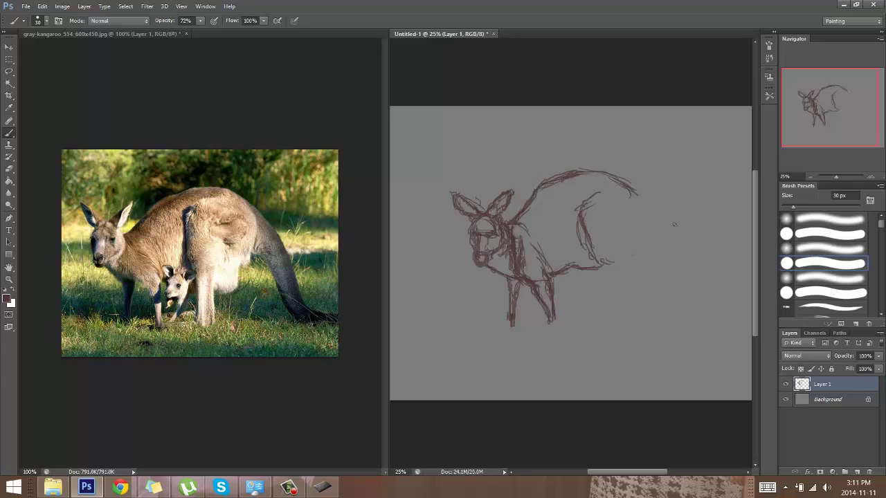
Step: Sketch the hind leg from the rounded haunch down to a long flat foot level with the front feet
{"action": "left_click_drag", "start_coordinate": [611, 194], "coordinate": [641, 216]}
{"action": "mouse_move", "coordinate": [640, 216]}
{"action": "left_mouse_down"}
{"action": "mouse_move", "coordinate": [638, 246]}
{"action": "mouse_move", "coordinate": [638, 224]}
{"action": "mouse_move", "coordinate": [623, 263]}
{"action": "mouse_move", "coordinate": [610, 271]}
{"action": "mouse_move", "coordinate": [600, 262]}
{"action": "mouse_move", "coordinate": [605, 270]}
{"action": "mouse_move", "coordinate": [598, 256]}
{"action": "mouse_move", "coordinate": [606, 293]}
{"action": "mouse_move", "coordinate": [608, 284]}
{"action": "mouse_move", "coordinate": [600, 310]}
{"action": "left_mouse_up"}
{"action": "mouse_move", "coordinate": [601, 271]}
{"action": "left_mouse_down"}
{"action": "mouse_move", "coordinate": [599, 314]}
{"action": "mouse_move", "coordinate": [623, 312]}
{"action": "mouse_move", "coordinate": [614, 269]}
{"action": "mouse_move", "coordinate": [628, 267]}
{"action": "mouse_move", "coordinate": [622, 243]}
{"action": "mouse_move", "coordinate": [622, 320]}
{"action": "mouse_move", "coordinate": [591, 317]}
{"action": "left_mouse_up"}
{"action": "mouse_move", "coordinate": [616, 319]}
{"action": "left_mouse_down"}
{"action": "mouse_move", "coordinate": [624, 310]}
{"action": "mouse_move", "coordinate": [561, 317]}
{"action": "mouse_move", "coordinate": [609, 310]}
{"action": "mouse_move", "coordinate": [580, 310]}
{"action": "left_mouse_up"}
{"action": "left_click_drag", "start_coordinate": [599, 313], "coordinate": [563, 319]}
{"action": "mouse_move", "coordinate": [563, 317]}
{"action": "left_mouse_down"}
{"action": "mouse_move", "coordinate": [590, 316]}
{"action": "mouse_move", "coordinate": [577, 317]}
{"action": "left_mouse_up"}
{"action": "mouse_move", "coordinate": [588, 314]}
{"action": "left_mouse_down"}
{"action": "mouse_move", "coordinate": [624, 315]}
{"action": "mouse_move", "coordinate": [596, 305]}
{"action": "mouse_move", "coordinate": [606, 298]}
{"action": "mouse_move", "coordinate": [602, 273]}
{"action": "left_mouse_up"}
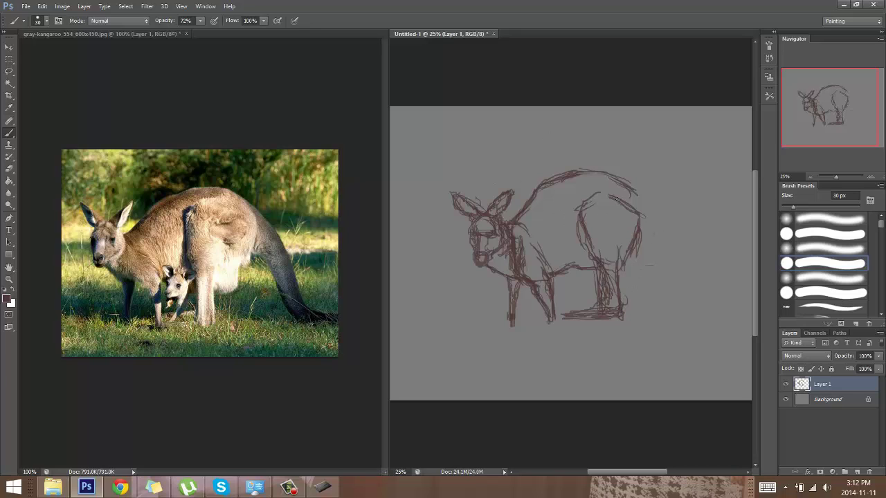
Step: Sketch the muscle contours across the thigh and a rounded rump bulge behind the hind leg
{"action": "mouse_move", "coordinate": [589, 212]}
{"action": "left_mouse_down"}
{"action": "mouse_move", "coordinate": [626, 218]}
{"action": "mouse_move", "coordinate": [577, 207]}
{"action": "mouse_move", "coordinate": [635, 234]}
{"action": "mouse_move", "coordinate": [578, 222]}
{"action": "mouse_move", "coordinate": [600, 219]}
{"action": "mouse_move", "coordinate": [600, 201]}
{"action": "mouse_move", "coordinate": [595, 242]}
{"action": "mouse_move", "coordinate": [598, 220]}
{"action": "left_mouse_up"}
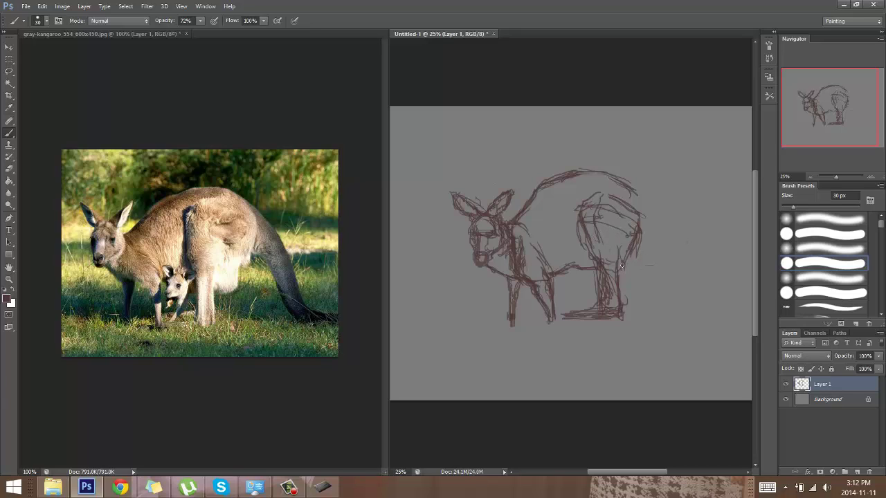
{"action": "mouse_move", "coordinate": [620, 266]}
{"action": "left_mouse_down"}
{"action": "mouse_move", "coordinate": [646, 272]}
{"action": "mouse_move", "coordinate": [660, 209]}
{"action": "mouse_move", "coordinate": [655, 240]}
{"action": "mouse_move", "coordinate": [652, 213]}
{"action": "mouse_move", "coordinate": [646, 265]}
{"action": "left_mouse_up"}
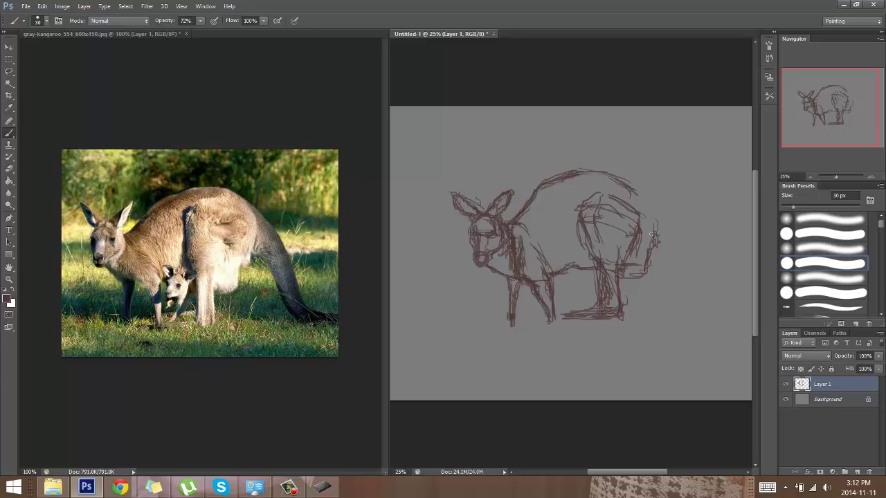
{"action": "mouse_move", "coordinate": [596, 215]}
{"action": "left_mouse_down"}
{"action": "mouse_move", "coordinate": [638, 236]}
{"action": "mouse_move", "coordinate": [621, 231]}
{"action": "mouse_move", "coordinate": [644, 248]}
{"action": "left_mouse_up"}
{"action": "mouse_move", "coordinate": [627, 269]}
{"action": "left_mouse_down"}
{"action": "mouse_move", "coordinate": [647, 256]}
{"action": "mouse_move", "coordinate": [629, 191]}
{"action": "mouse_move", "coordinate": [665, 212]}
{"action": "left_mouse_up"}
Step: Sketch the long tail curving from the back down to the ground behind the hind foot, and retrace the arched back
{"action": "mouse_move", "coordinate": [618, 182]}
{"action": "left_mouse_down"}
{"action": "mouse_move", "coordinate": [656, 206]}
{"action": "mouse_move", "coordinate": [652, 242]}
{"action": "mouse_move", "coordinate": [681, 308]}
{"action": "mouse_move", "coordinate": [690, 313]}
{"action": "mouse_move", "coordinate": [678, 300]}
{"action": "mouse_move", "coordinate": [697, 317]}
{"action": "mouse_move", "coordinate": [735, 314]}
{"action": "left_mouse_up"}
{"action": "mouse_move", "coordinate": [652, 201]}
{"action": "left_mouse_down"}
{"action": "mouse_move", "coordinate": [679, 237]}
{"action": "mouse_move", "coordinate": [682, 249]}
{"action": "mouse_move", "coordinate": [671, 225]}
{"action": "mouse_move", "coordinate": [681, 262]}
{"action": "mouse_move", "coordinate": [680, 247]}
{"action": "mouse_move", "coordinate": [691, 258]}
{"action": "mouse_move", "coordinate": [700, 301]}
{"action": "mouse_move", "coordinate": [739, 306]}
{"action": "left_mouse_up"}
{"action": "mouse_move", "coordinate": [680, 249]}
{"action": "left_mouse_down"}
{"action": "mouse_move", "coordinate": [692, 279]}
{"action": "mouse_move", "coordinate": [675, 296]}
{"action": "mouse_move", "coordinate": [703, 318]}
{"action": "mouse_move", "coordinate": [751, 313]}
{"action": "mouse_move", "coordinate": [716, 297]}
{"action": "left_mouse_up"}
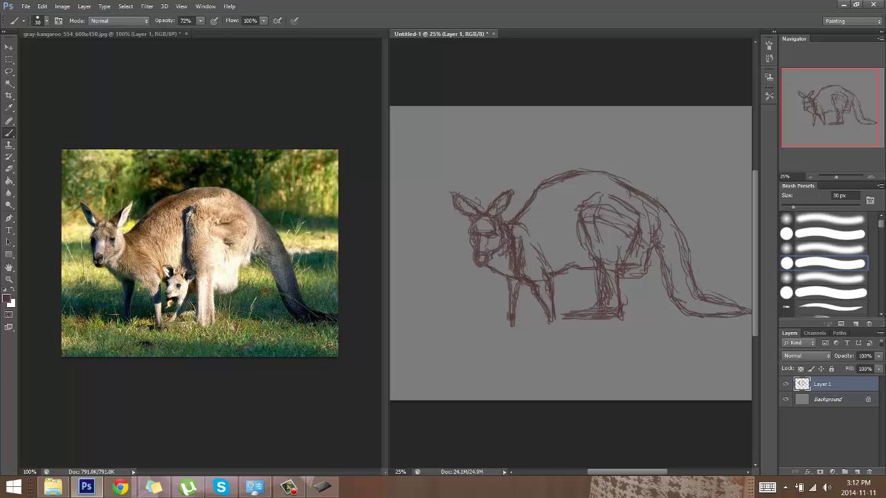
{"action": "left_click_drag", "start_coordinate": [610, 179], "coordinate": [537, 193]}
Step: Sketch the joey's head, ears and front legs below the belly, just in front of the hind leg
{"action": "mouse_move", "coordinate": [567, 269]}
{"action": "left_mouse_down"}
{"action": "mouse_move", "coordinate": [573, 261]}
{"action": "mouse_move", "coordinate": [577, 276]}
{"action": "mouse_move", "coordinate": [564, 268]}
{"action": "left_mouse_up"}
{"action": "left_click_drag", "start_coordinate": [559, 284], "coordinate": [574, 287]}
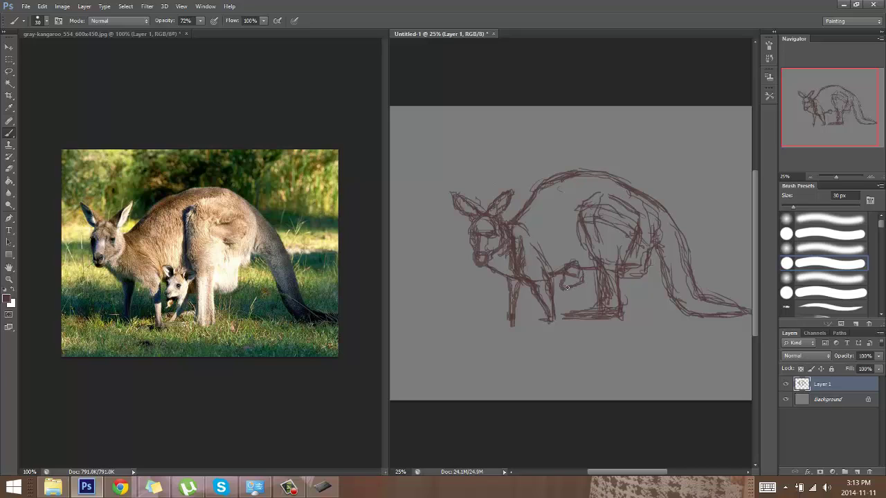
{"action": "left_click_drag", "start_coordinate": [580, 281], "coordinate": [573, 286]}
{"action": "mouse_move", "coordinate": [565, 264]}
{"action": "left_mouse_down"}
{"action": "mouse_move", "coordinate": [559, 252]}
{"action": "mouse_move", "coordinate": [568, 265]}
{"action": "mouse_move", "coordinate": [590, 264]}
{"action": "mouse_move", "coordinate": [565, 271]}
{"action": "mouse_move", "coordinate": [590, 277]}
{"action": "left_mouse_up"}
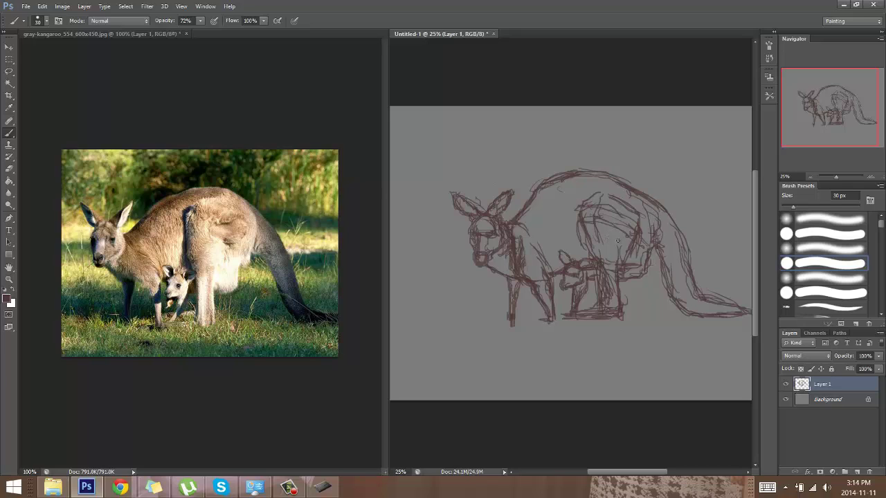
Step: Reinforce the contours of the tail, jaw, rump and arched back with darker strokes
{"action": "left_click_drag", "start_coordinate": [830, 105], "coordinate": [856, 103]}
{"action": "mouse_move", "coordinate": [703, 316]}
{"action": "left_mouse_down"}
{"action": "mouse_move", "coordinate": [673, 319]}
{"action": "mouse_move", "coordinate": [736, 318]}
{"action": "mouse_move", "coordinate": [717, 315]}
{"action": "mouse_move", "coordinate": [728, 315]}
{"action": "mouse_move", "coordinate": [701, 330]}
{"action": "mouse_move", "coordinate": [742, 324]}
{"action": "mouse_move", "coordinate": [690, 325]}
{"action": "mouse_move", "coordinate": [750, 324]}
{"action": "mouse_move", "coordinate": [683, 311]}
{"action": "mouse_move", "coordinate": [706, 316]}
{"action": "mouse_move", "coordinate": [666, 287]}
{"action": "mouse_move", "coordinate": [678, 303]}
{"action": "mouse_move", "coordinate": [670, 274]}
{"action": "mouse_move", "coordinate": [742, 328]}
{"action": "left_mouse_up"}
{"action": "mouse_move", "coordinate": [660, 226]}
{"action": "left_mouse_down"}
{"action": "mouse_move", "coordinate": [663, 261]}
{"action": "mouse_move", "coordinate": [642, 219]}
{"action": "left_mouse_up"}
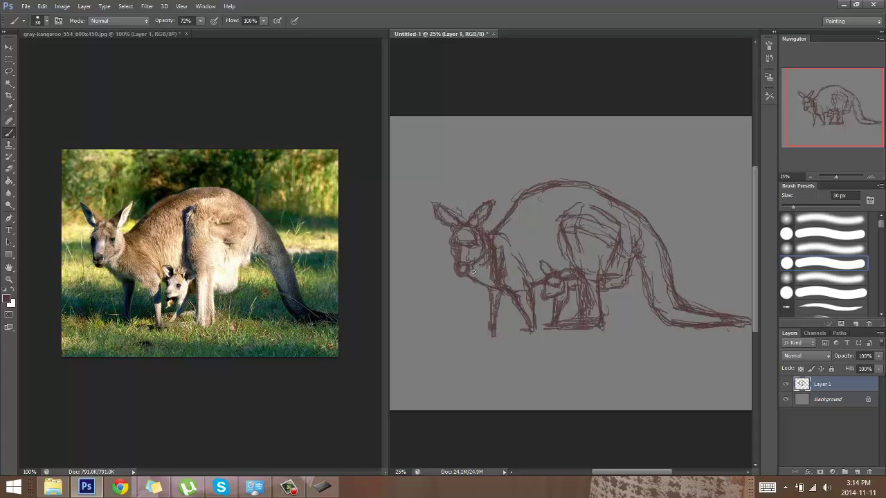
{"action": "left_click_drag", "start_coordinate": [473, 272], "coordinate": [478, 285]}
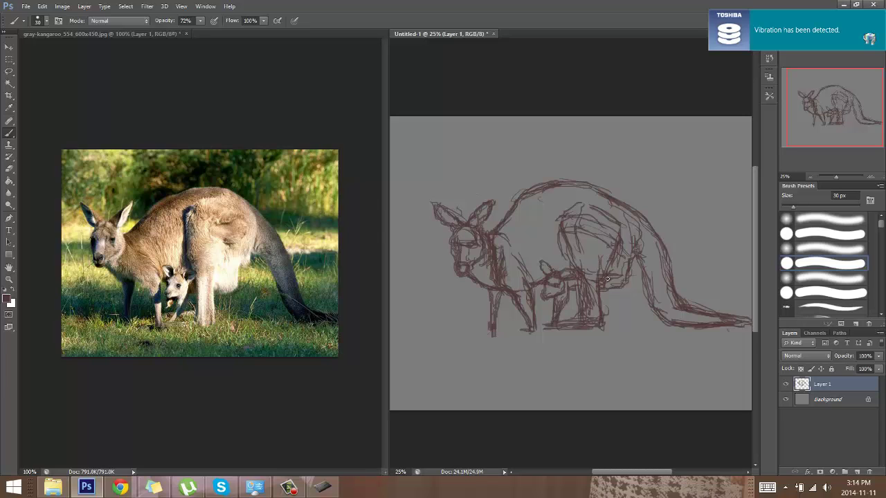
{"action": "mouse_move", "coordinate": [617, 273]}
{"action": "left_mouse_down"}
{"action": "mouse_move", "coordinate": [631, 237]}
{"action": "mouse_move", "coordinate": [637, 269]}
{"action": "left_mouse_up"}
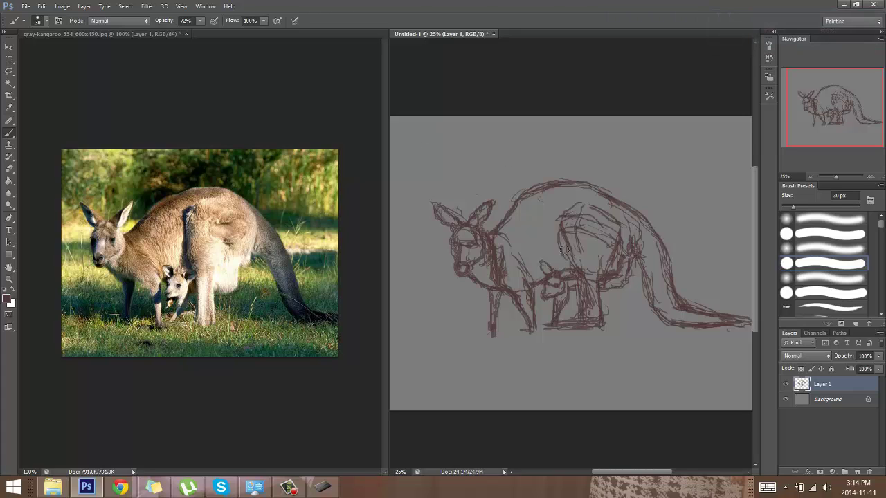
{"action": "key", "text": "ctrl+z"}
{"action": "mouse_move", "coordinate": [533, 191]}
{"action": "left_mouse_down"}
{"action": "mouse_move", "coordinate": [592, 181]}
{"action": "mouse_move", "coordinate": [643, 219]}
{"action": "mouse_move", "coordinate": [650, 208]}
{"action": "mouse_move", "coordinate": [650, 221]}
{"action": "mouse_move", "coordinate": [629, 207]}
{"action": "mouse_move", "coordinate": [659, 233]}
{"action": "left_mouse_up"}
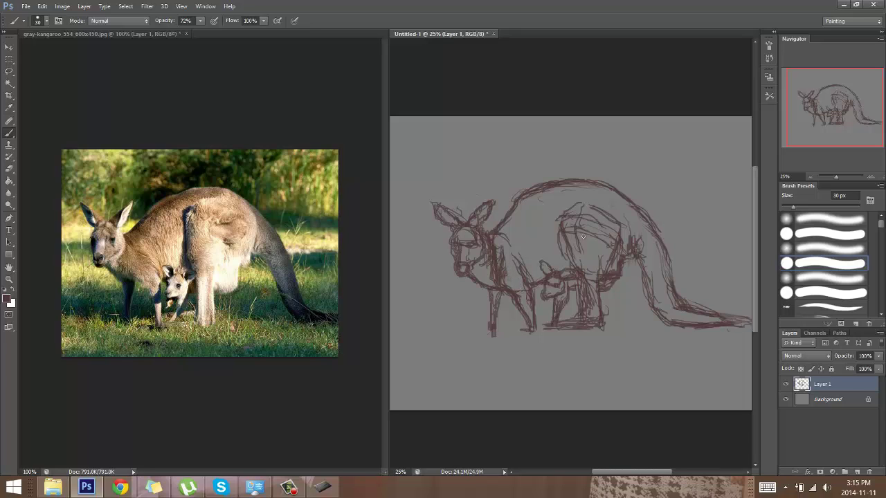
{"action": "left_click_drag", "start_coordinate": [665, 260], "coordinate": [673, 293]}
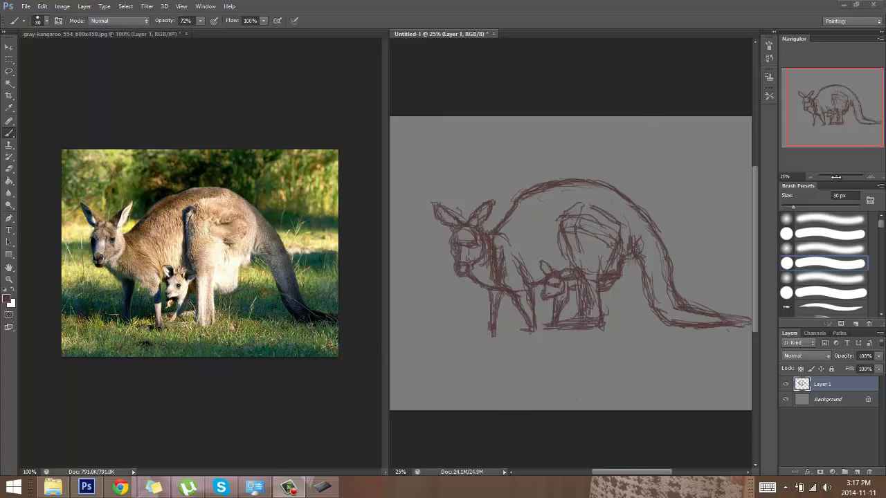
Step: Add a new layer above the sketch and lower the sketch layer's opacity to 44%
{"action": "left_click", "coordinate": [857, 472]}
{"action": "left_click", "coordinate": [855, 399]}
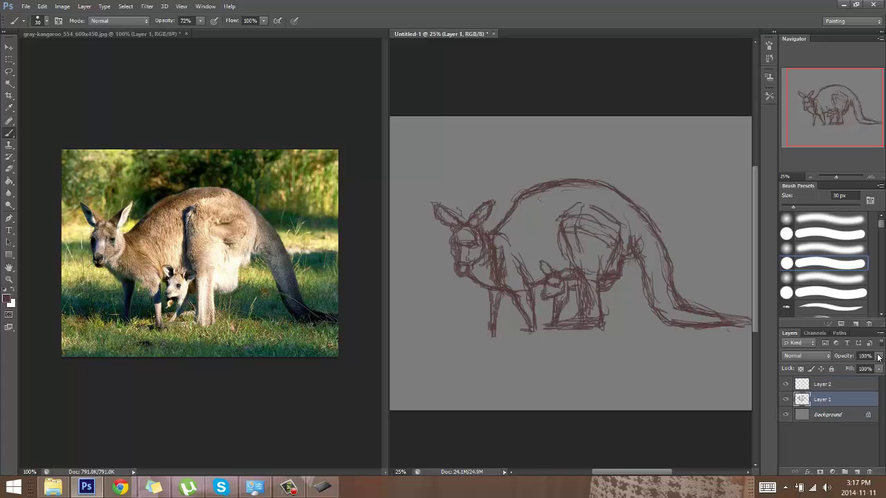
{"action": "left_click", "coordinate": [879, 355]}
{"action": "mouse_move", "coordinate": [873, 369]}
{"action": "left_mouse_down"}
{"action": "mouse_move", "coordinate": [838, 369]}
{"action": "mouse_move", "coordinate": [864, 369]}
{"action": "mouse_move", "coordinate": [853, 368]}
{"action": "left_mouse_up"}
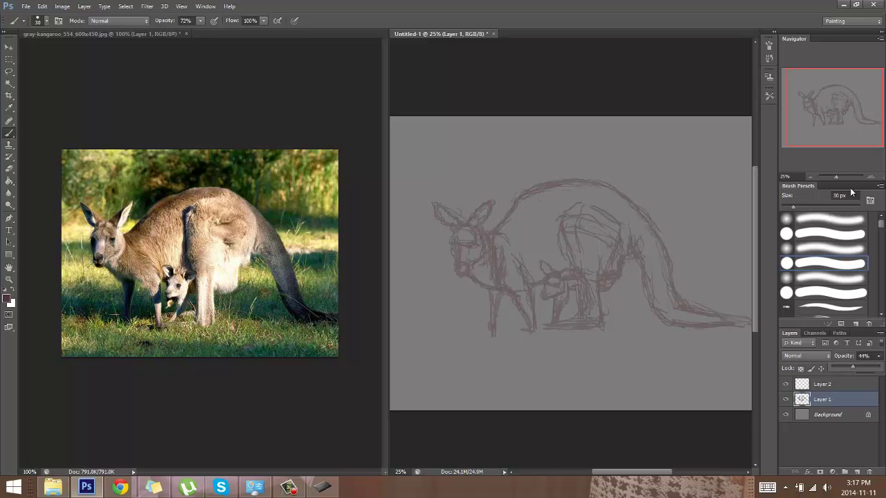
Step: On Layer 2, draw the kangaroo's far eye and the forehead edge above it with a 10 px brush
{"action": "left_click_drag", "start_coordinate": [837, 177], "coordinate": [842, 176]}
{"action": "mouse_move", "coordinate": [829, 103]}
{"action": "left_mouse_down"}
{"action": "mouse_move", "coordinate": [799, 103]}
{"action": "mouse_move", "coordinate": [817, 112]}
{"action": "mouse_move", "coordinate": [807, 104]}
{"action": "left_mouse_up"}
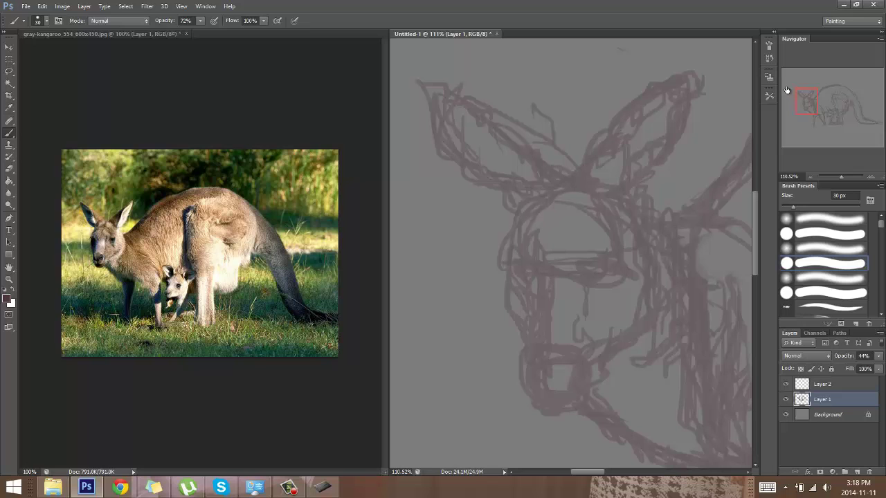
{"action": "left_click", "coordinate": [248, 95]}
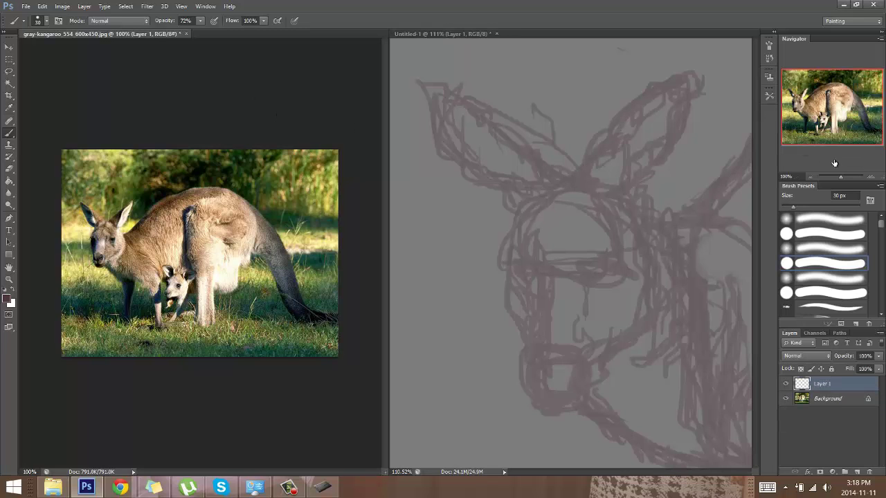
{"action": "left_click", "coordinate": [840, 178]}
{"action": "left_click_drag", "start_coordinate": [840, 177], "coordinate": [848, 177]}
{"action": "left_click_drag", "start_coordinate": [833, 121], "coordinate": [790, 129]}
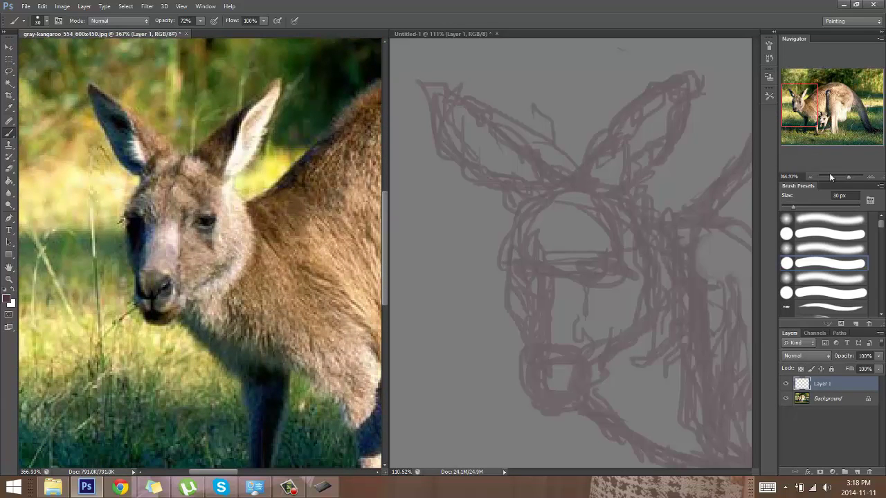
{"action": "left_click_drag", "start_coordinate": [849, 178], "coordinate": [851, 177]}
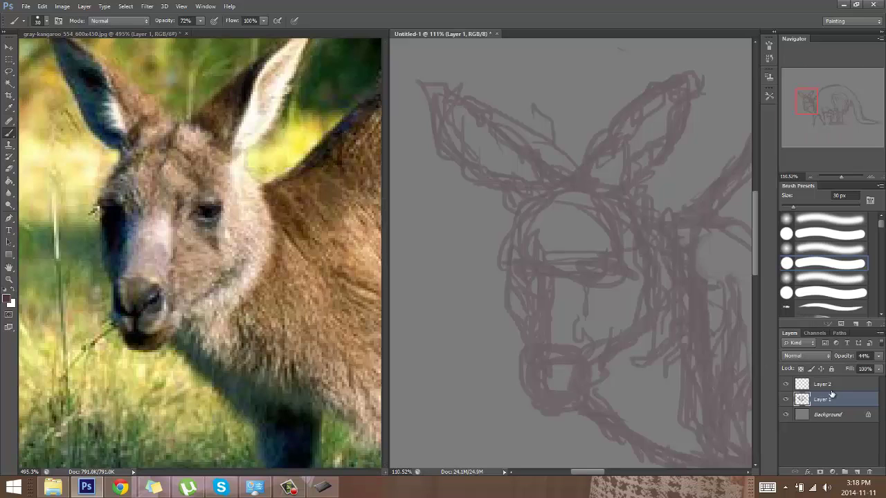
{"action": "left_click", "coordinate": [827, 385]}
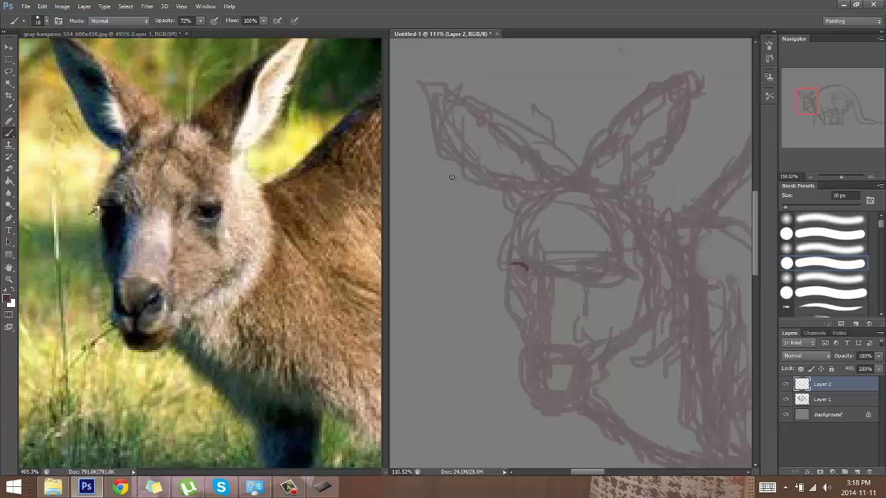
{"action": "mouse_move", "coordinate": [524, 265]}
{"action": "left_mouse_down"}
{"action": "mouse_move", "coordinate": [503, 263]}
{"action": "mouse_move", "coordinate": [532, 214]}
{"action": "left_mouse_up"}
{"action": "left_click_drag", "start_coordinate": [531, 210], "coordinate": [513, 231]}
{"action": "left_click_drag", "start_coordinate": [508, 268], "coordinate": [524, 269]}
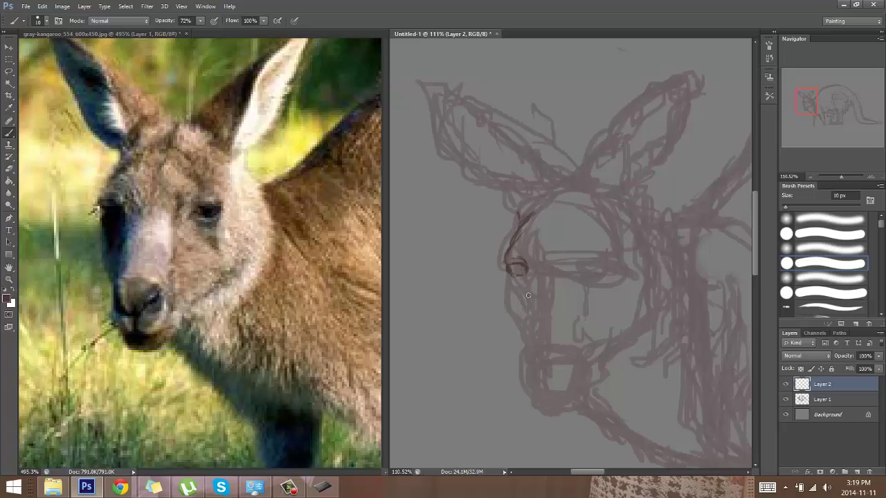
Step: Draw the far edge of the face from the eye down to the muzzle, and outline the nose
{"action": "mouse_move", "coordinate": [509, 274]}
{"action": "left_mouse_down"}
{"action": "mouse_move", "coordinate": [509, 279]}
{"action": "mouse_move", "coordinate": [523, 331]}
{"action": "left_mouse_up"}
{"action": "left_click_drag", "start_coordinate": [523, 332], "coordinate": [530, 315]}
{"action": "left_click_drag", "start_coordinate": [522, 283], "coordinate": [512, 282]}
{"action": "left_click_drag", "start_coordinate": [530, 349], "coordinate": [545, 361]}
{"action": "left_click_drag", "start_coordinate": [553, 354], "coordinate": [568, 343]}
{"action": "mouse_move", "coordinate": [542, 359]}
{"action": "left_mouse_down"}
{"action": "mouse_move", "coordinate": [545, 377]}
{"action": "mouse_move", "coordinate": [554, 377]}
{"action": "left_mouse_up"}
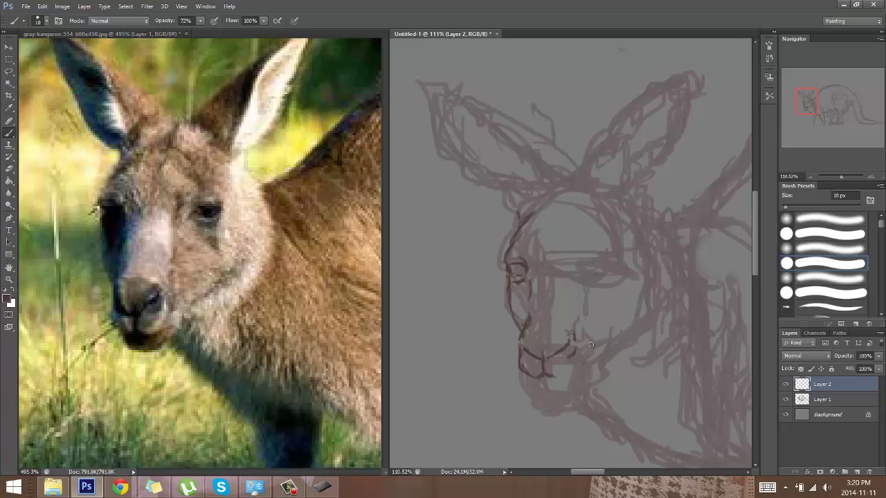
Step: Draw the near side of the muzzle, the mouth line and the rounded chin
{"action": "mouse_move", "coordinate": [587, 353]}
{"action": "left_mouse_down"}
{"action": "mouse_move", "coordinate": [575, 322]}
{"action": "mouse_move", "coordinate": [584, 337]}
{"action": "mouse_move", "coordinate": [585, 313]}
{"action": "mouse_move", "coordinate": [587, 349]}
{"action": "left_mouse_up"}
{"action": "left_click_drag", "start_coordinate": [546, 376], "coordinate": [565, 379]}
{"action": "left_click_drag", "start_coordinate": [581, 373], "coordinate": [590, 370]}
{"action": "mouse_move", "coordinate": [551, 402]}
{"action": "left_mouse_down"}
{"action": "mouse_move", "coordinate": [601, 377]}
{"action": "mouse_move", "coordinate": [574, 394]}
{"action": "mouse_move", "coordinate": [596, 369]}
{"action": "mouse_move", "coordinate": [576, 391]}
{"action": "mouse_move", "coordinate": [595, 373]}
{"action": "mouse_move", "coordinate": [571, 381]}
{"action": "mouse_move", "coordinate": [594, 368]}
{"action": "left_mouse_up"}
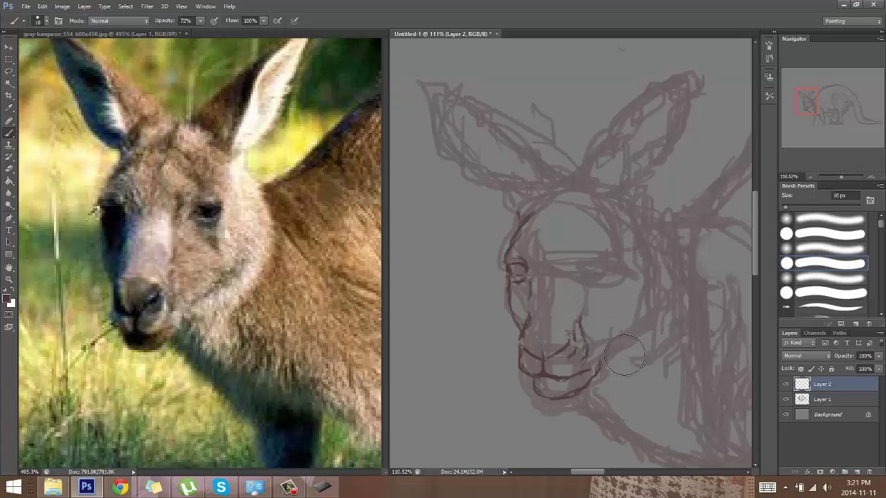
Step: Erase the near side of the muzzle and narrow the remaining nose and mouth lines to about 88% width
{"action": "mouse_move", "coordinate": [631, 374]}
{"action": "left_mouse_down"}
{"action": "mouse_move", "coordinate": [613, 394]}
{"action": "mouse_move", "coordinate": [623, 363]}
{"action": "mouse_move", "coordinate": [617, 330]}
{"action": "left_mouse_up"}
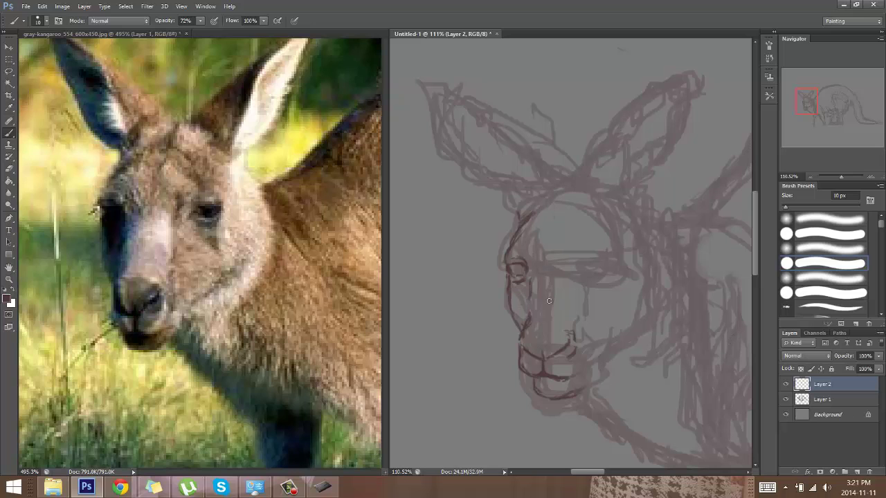
{"action": "key", "text": "l"}
{"action": "mouse_move", "coordinate": [571, 323]}
{"action": "left_mouse_down"}
{"action": "mouse_move", "coordinate": [584, 353]}
{"action": "mouse_move", "coordinate": [568, 392]}
{"action": "mouse_move", "coordinate": [557, 404]}
{"action": "mouse_move", "coordinate": [525, 399]}
{"action": "mouse_move", "coordinate": [527, 362]}
{"action": "mouse_move", "coordinate": [573, 321]}
{"action": "left_mouse_up"}
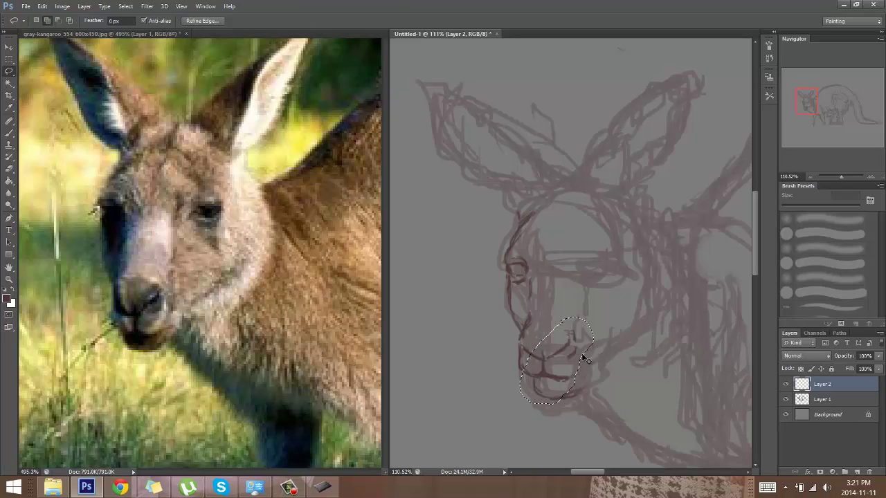
{"action": "key", "text": "ctrl+t"}
{"action": "left_click_drag", "start_coordinate": [592, 360], "coordinate": [585, 360]}
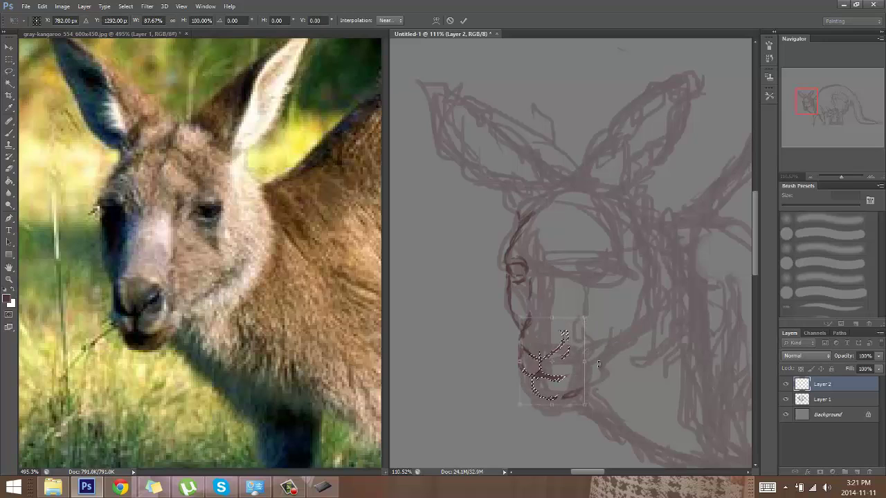
{"action": "key", "text": "Return"}
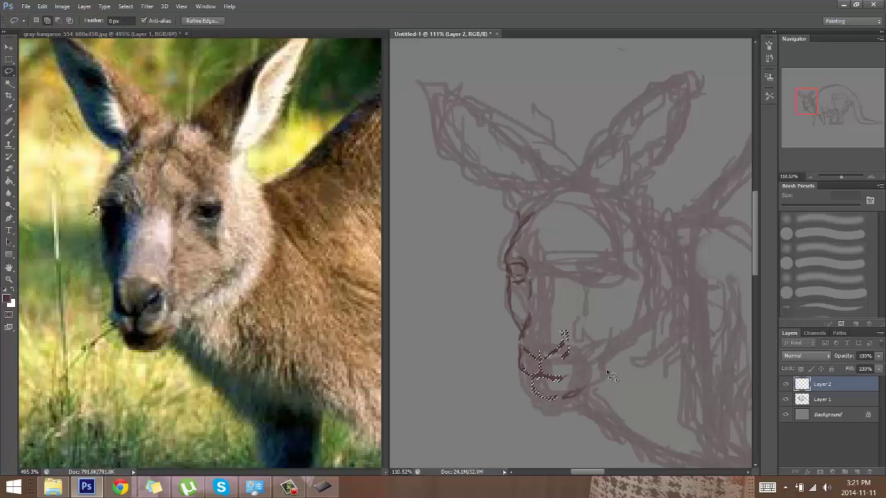
{"action": "key", "text": "ctrl+d"}
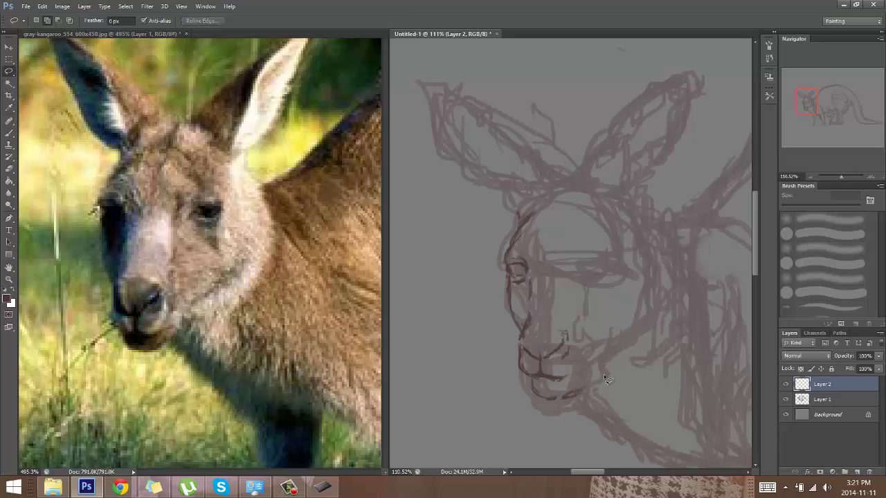
{"action": "key", "text": "b"}
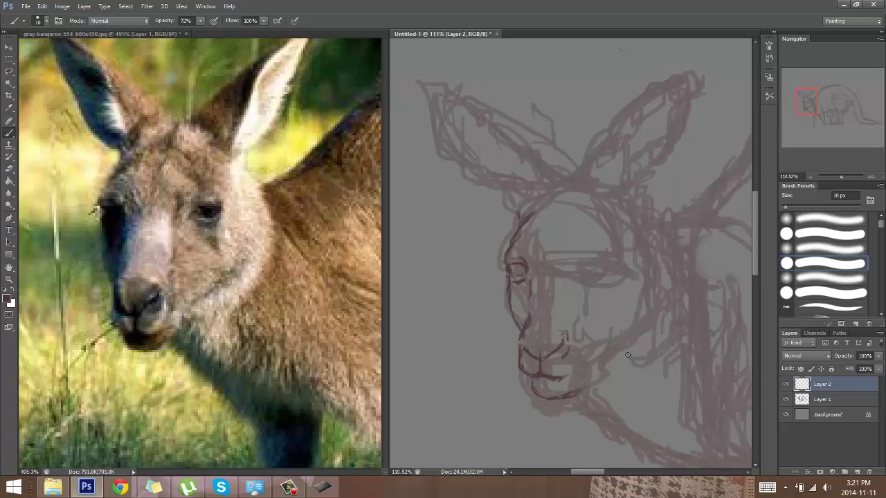
{"action": "key", "text": "l"}
{"action": "mouse_move", "coordinate": [575, 323]}
{"action": "left_mouse_down"}
{"action": "mouse_move", "coordinate": [503, 388]}
{"action": "mouse_move", "coordinate": [589, 396]}
{"action": "mouse_move", "coordinate": [583, 339]}
{"action": "left_mouse_up"}
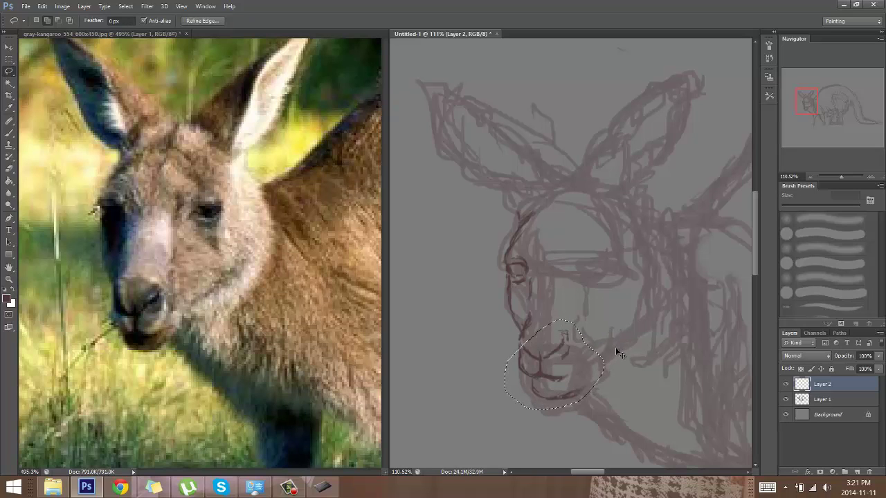
{"action": "key", "text": "ctrl+t"}
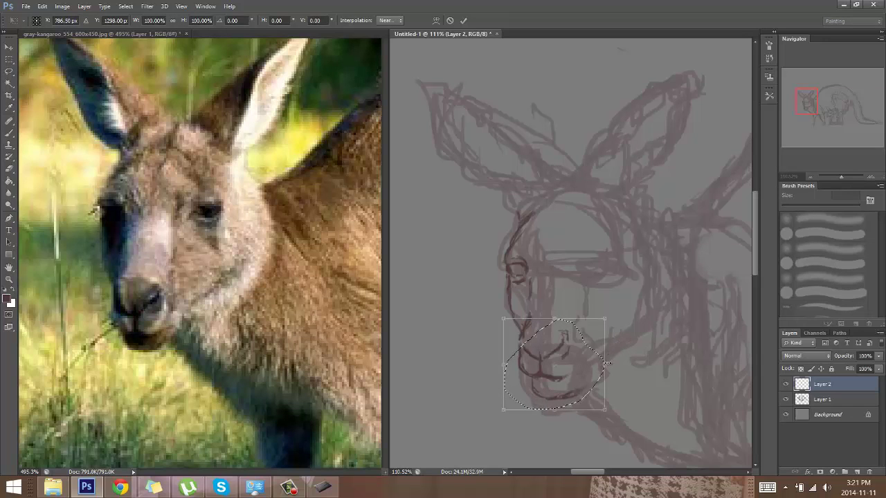
{"action": "mouse_move", "coordinate": [607, 362]}
{"action": "left_mouse_down"}
{"action": "mouse_move", "coordinate": [634, 357]}
{"action": "mouse_move", "coordinate": [612, 358]}
{"action": "left_mouse_up"}
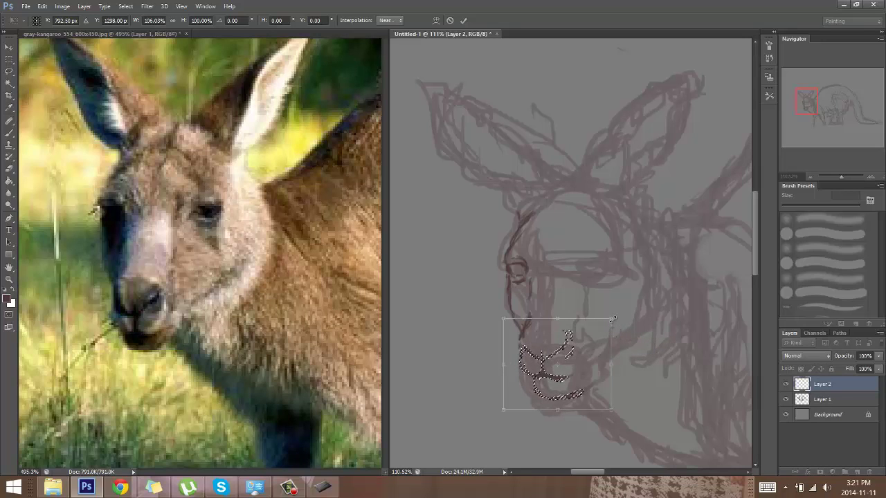
{"action": "mouse_move", "coordinate": [611, 319]}
{"action": "left_mouse_down"}
{"action": "mouse_move", "coordinate": [689, 242]}
{"action": "mouse_move", "coordinate": [603, 313]}
{"action": "mouse_move", "coordinate": [656, 275]}
{"action": "mouse_move", "coordinate": [622, 277]}
{"action": "mouse_move", "coordinate": [619, 304]}
{"action": "mouse_move", "coordinate": [608, 307]}
{"action": "left_mouse_up"}
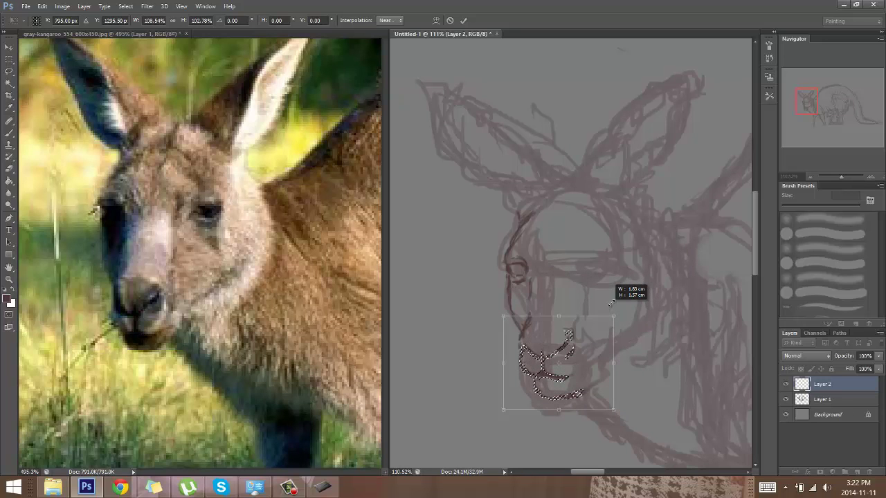
{"action": "left_click_drag", "start_coordinate": [625, 293], "coordinate": [598, 303]}
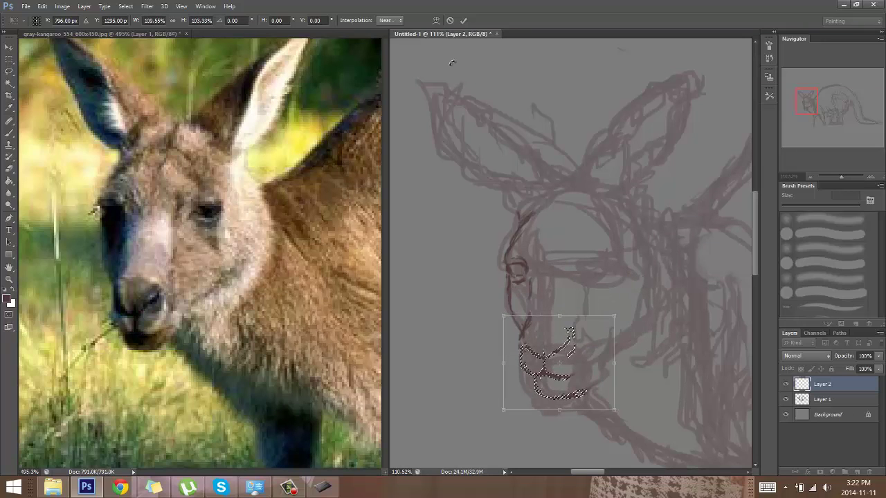
{"action": "left_click", "coordinate": [450, 22]}
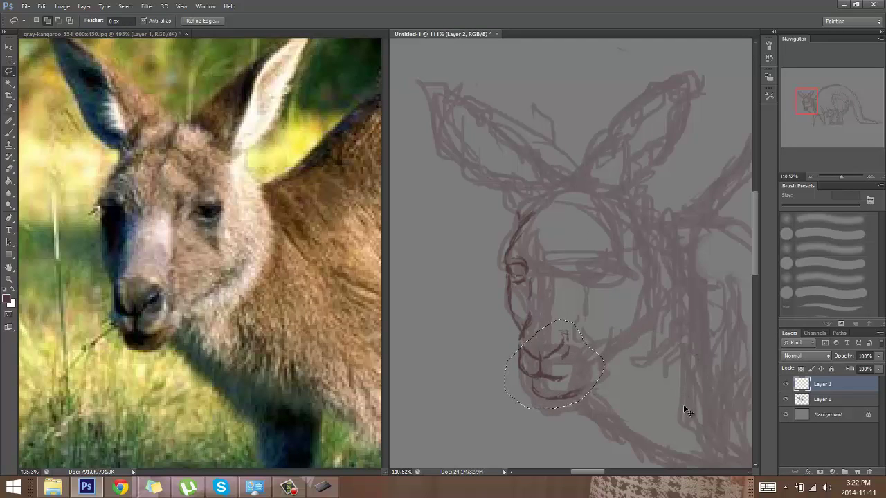
{"action": "key", "text": "ctrl+d"}
{"action": "key", "text": "b"}
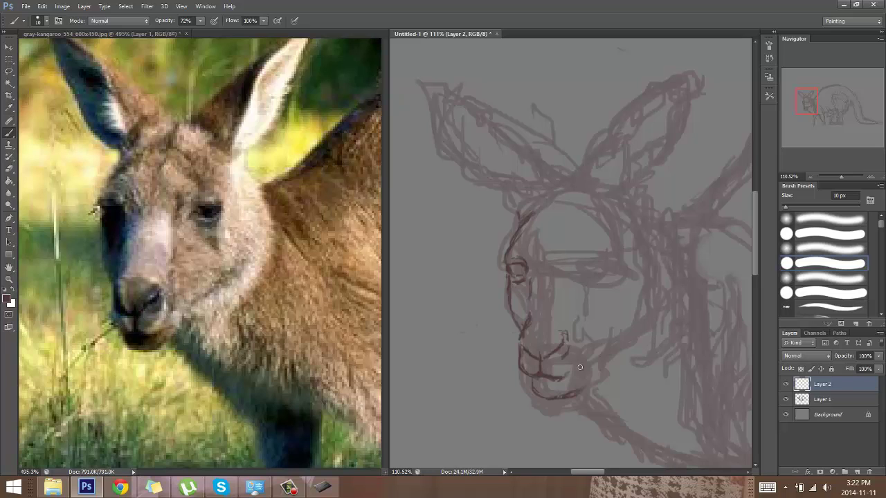
Step: Redraw the near side of the muzzle and chin, extending the mouth line up toward the cheek
{"action": "left_click_drag", "start_coordinate": [565, 343], "coordinate": [587, 362]}
{"action": "key", "text": "bracketleft"}
{"action": "key", "text": "bracketleft"}
{"action": "key", "text": "bracketleft"}
{"action": "key", "text": "bracketleft"}
{"action": "key", "text": "bracketleft"}
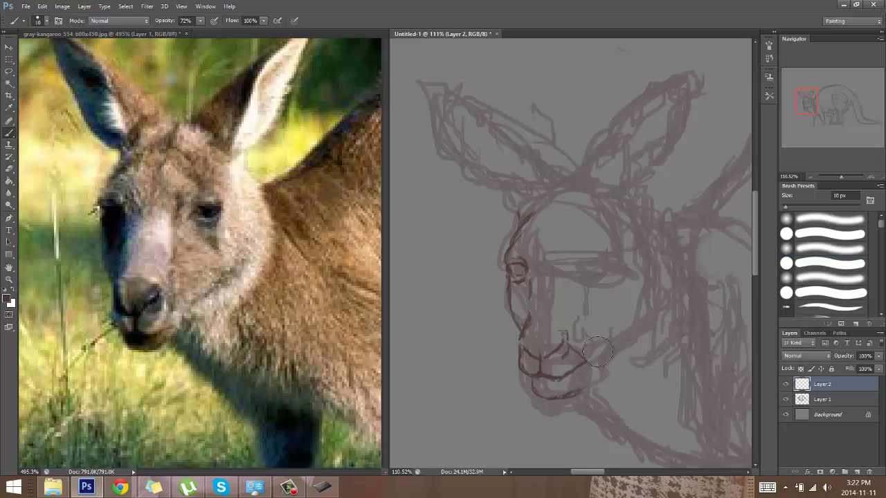
{"action": "mouse_move", "coordinate": [583, 356]}
{"action": "left_mouse_down"}
{"action": "mouse_move", "coordinate": [580, 344]}
{"action": "mouse_move", "coordinate": [587, 361]}
{"action": "left_mouse_up"}
{"action": "mouse_move", "coordinate": [578, 377]}
{"action": "left_mouse_down"}
{"action": "mouse_move", "coordinate": [561, 395]}
{"action": "mouse_move", "coordinate": [584, 375]}
{"action": "mouse_move", "coordinate": [557, 393]}
{"action": "mouse_move", "coordinate": [529, 384]}
{"action": "mouse_move", "coordinate": [563, 392]}
{"action": "mouse_move", "coordinate": [554, 394]}
{"action": "mouse_move", "coordinate": [582, 373]}
{"action": "mouse_move", "coordinate": [542, 393]}
{"action": "mouse_move", "coordinate": [567, 389]}
{"action": "left_mouse_up"}
{"action": "mouse_move", "coordinate": [608, 338]}
{"action": "left_mouse_down"}
{"action": "mouse_move", "coordinate": [596, 357]}
{"action": "mouse_move", "coordinate": [602, 352]}
{"action": "left_mouse_up"}
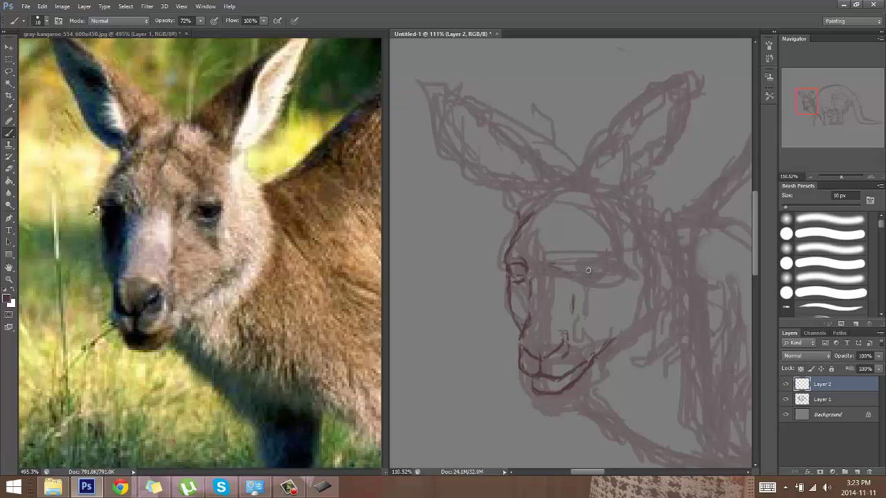
Step: Draw the short brow line leading into the inner corner of the near eye
{"action": "left_click_drag", "start_coordinate": [560, 269], "coordinate": [573, 274]}
Step: Mark guide strokes on the reference photo from both sides of the nose up toward the ear bases, and undo them
{"action": "left_click", "coordinate": [317, 287]}
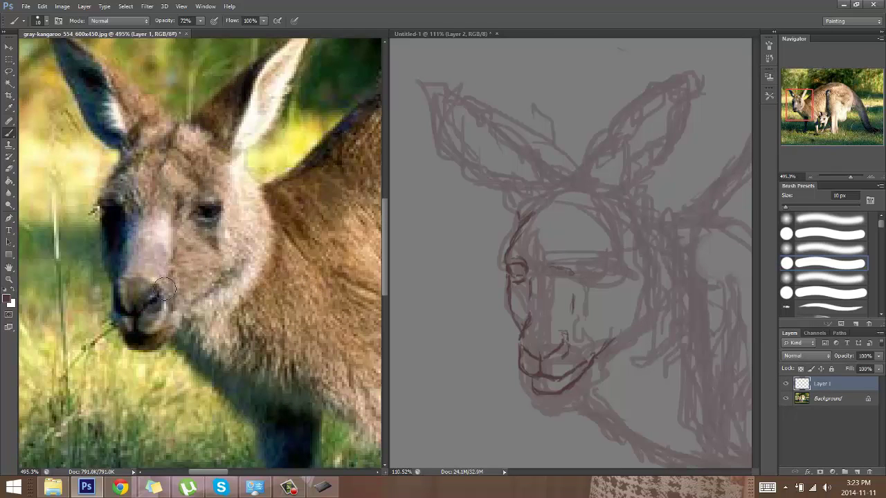
{"action": "left_click_drag", "start_coordinate": [167, 289], "coordinate": [253, 130]}
{"action": "left_click_drag", "start_coordinate": [105, 145], "coordinate": [122, 261]}
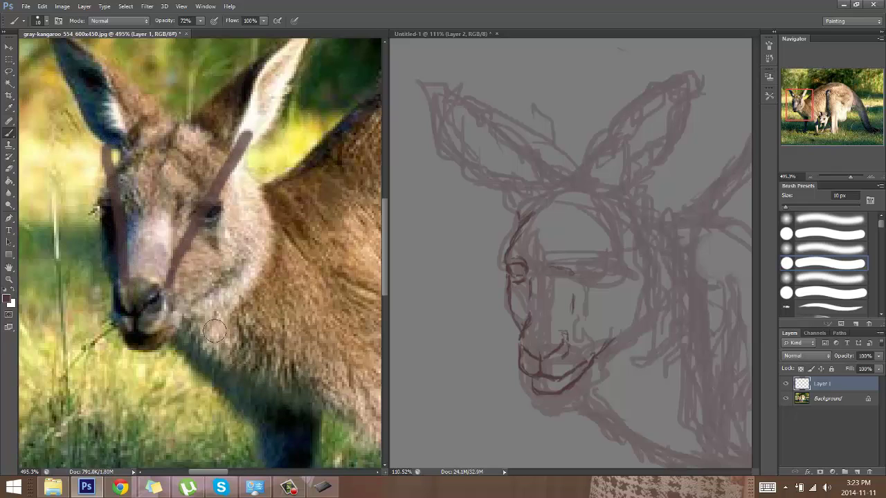
{"action": "key", "text": "ctrl+alt+z"}
{"action": "key", "text": "ctrl+alt+z"}
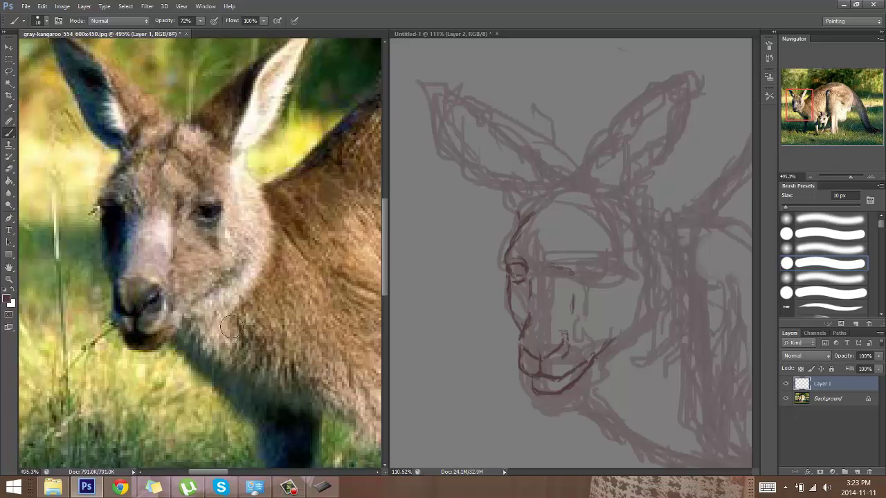
{"action": "left_click", "coordinate": [436, 285]}
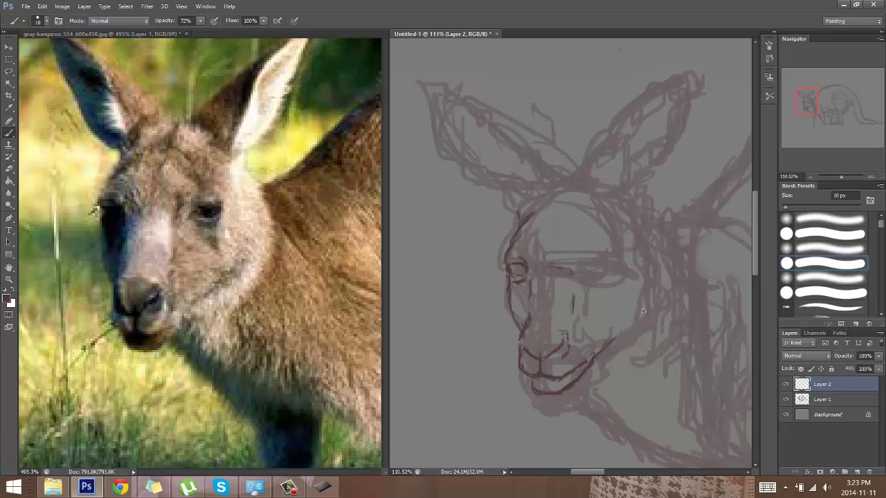
Step: Mark the muzzle sides running up past the eyes into the ears on the reference photo, and undo the strokes
{"action": "left_click", "coordinate": [227, 127]}
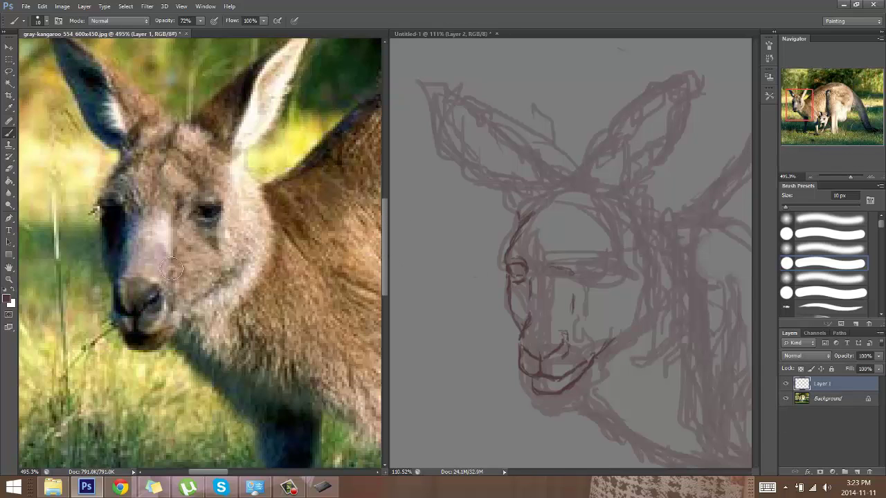
{"action": "mouse_move", "coordinate": [170, 269]}
{"action": "left_mouse_down"}
{"action": "mouse_move", "coordinate": [233, 154]}
{"action": "mouse_move", "coordinate": [181, 224]}
{"action": "mouse_move", "coordinate": [231, 146]}
{"action": "left_mouse_up"}
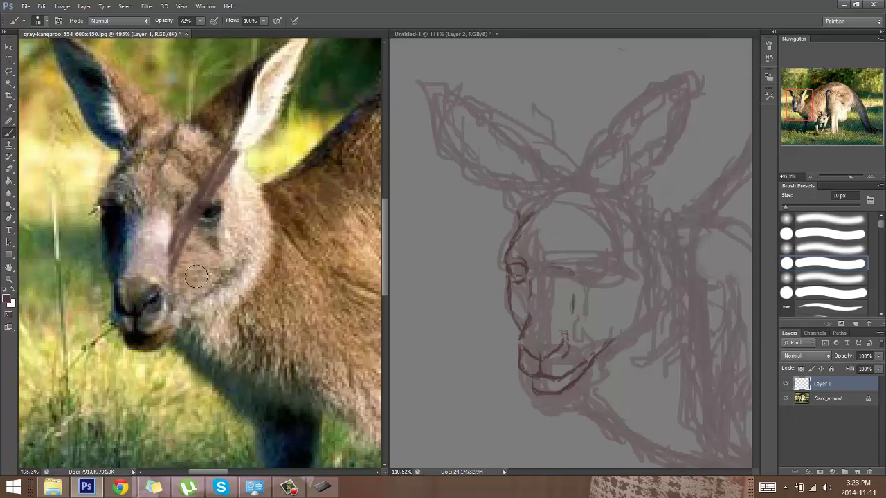
{"action": "mouse_move", "coordinate": [196, 276]}
{"action": "left_mouse_down"}
{"action": "mouse_move", "coordinate": [232, 168]}
{"action": "mouse_move", "coordinate": [182, 294]}
{"action": "mouse_move", "coordinate": [226, 196]}
{"action": "mouse_move", "coordinate": [234, 155]}
{"action": "mouse_move", "coordinate": [207, 135]}
{"action": "mouse_move", "coordinate": [228, 142]}
{"action": "mouse_move", "coordinate": [212, 120]}
{"action": "left_mouse_up"}
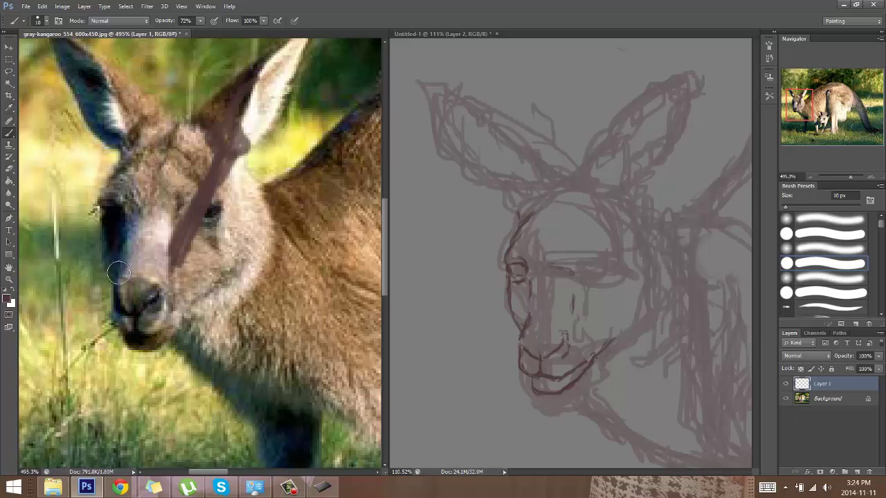
{"action": "mouse_move", "coordinate": [118, 273]}
{"action": "left_mouse_down"}
{"action": "mouse_move", "coordinate": [136, 139]}
{"action": "mouse_move", "coordinate": [121, 264]}
{"action": "mouse_move", "coordinate": [124, 157]}
{"action": "mouse_move", "coordinate": [120, 265]}
{"action": "mouse_move", "coordinate": [113, 241]}
{"action": "left_mouse_up"}
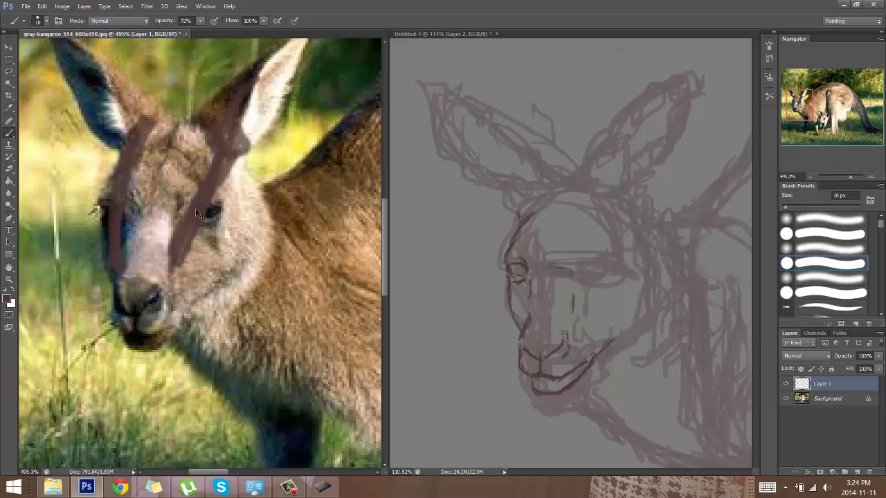
{"action": "key", "text": "ctrl+alt+z"}
{"action": "key", "text": "ctrl+alt+z"}
{"action": "key", "text": "ctrl+alt+z"}
{"action": "key", "text": "ctrl+alt+z"}
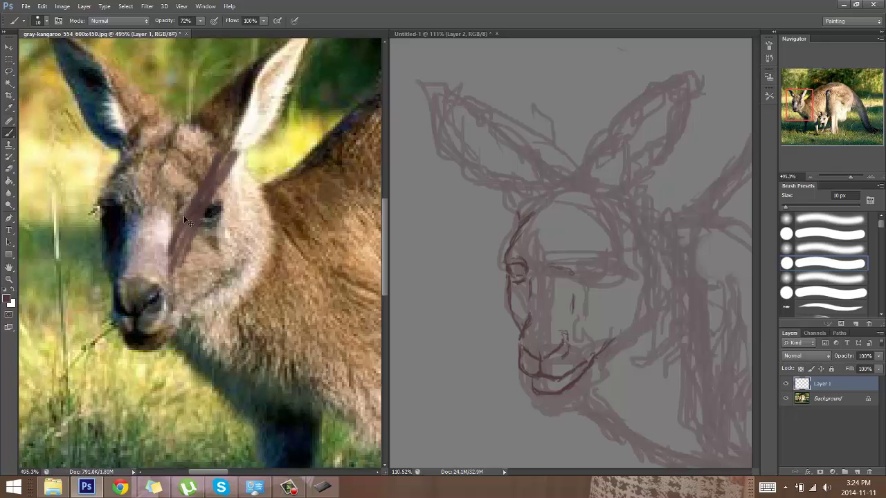
{"action": "key", "text": "ctrl+alt+z"}
{"action": "key", "text": "ctrl+alt+z"}
{"action": "key", "text": "ctrl+alt+z"}
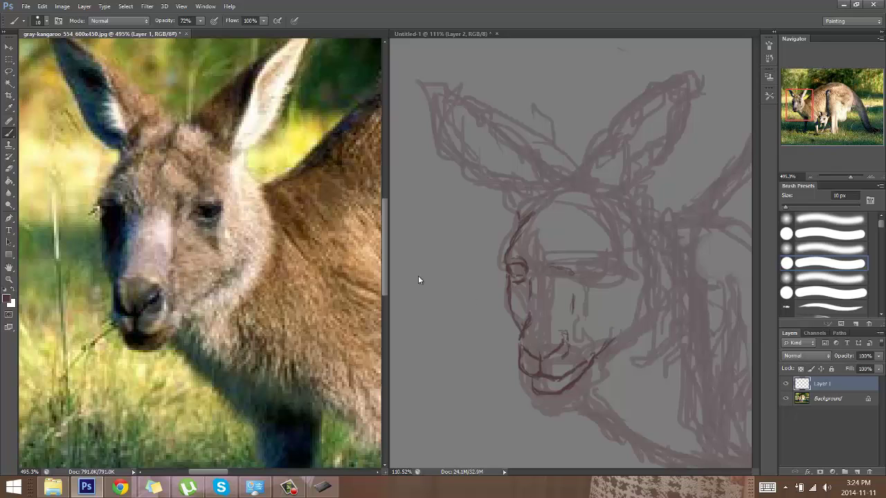
Step: Outline the near eye on Layer 2 of the sketch and add short crease lines on the forehead
{"action": "left_click", "coordinate": [418, 280]}
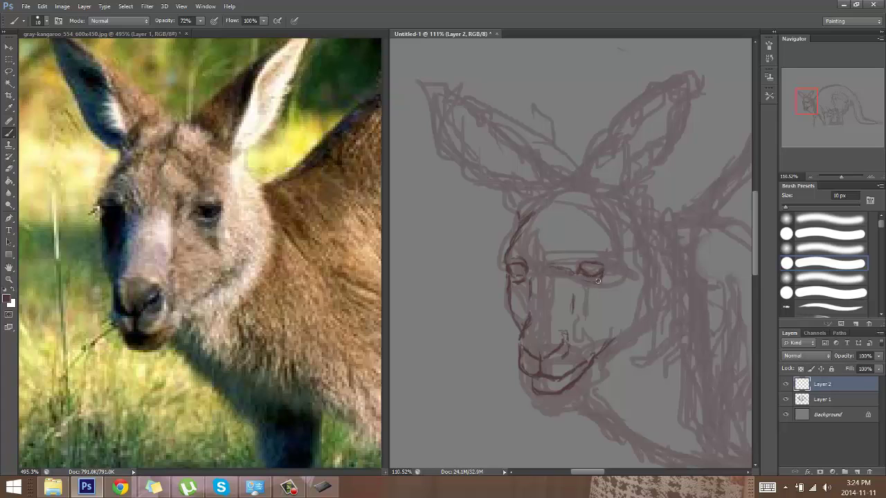
{"action": "left_click_drag", "start_coordinate": [601, 279], "coordinate": [594, 281]}
{"action": "mouse_move", "coordinate": [583, 226]}
{"action": "left_mouse_down"}
{"action": "mouse_move", "coordinate": [558, 208]}
{"action": "mouse_move", "coordinate": [531, 216]}
{"action": "mouse_move", "coordinate": [561, 206]}
{"action": "left_mouse_up"}
Step: Outline the top of the head and the near side of the face down past the cheek to the jaw
{"action": "left_click_drag", "start_coordinate": [595, 198], "coordinate": [628, 219]}
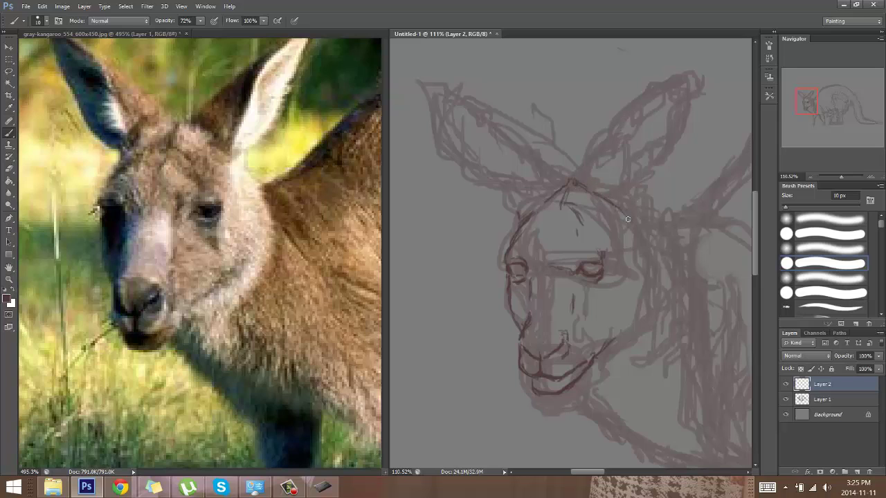
{"action": "left_click_drag", "start_coordinate": [591, 190], "coordinate": [621, 218]}
{"action": "mouse_move", "coordinate": [629, 206]}
{"action": "left_mouse_down"}
{"action": "mouse_move", "coordinate": [627, 231]}
{"action": "mouse_move", "coordinate": [623, 207]}
{"action": "mouse_move", "coordinate": [637, 253]}
{"action": "left_mouse_up"}
{"action": "mouse_move", "coordinate": [641, 276]}
{"action": "left_mouse_down"}
{"action": "mouse_move", "coordinate": [620, 328]}
{"action": "mouse_move", "coordinate": [640, 305]}
{"action": "left_mouse_up"}
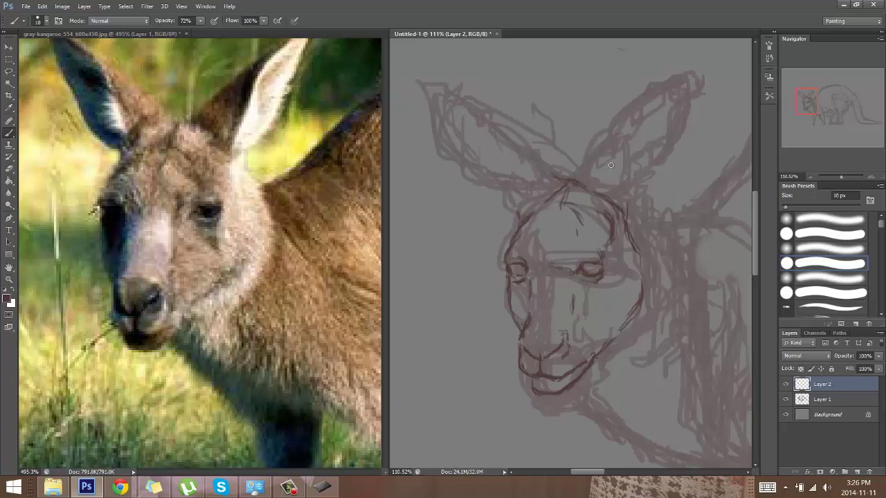
Step: Bring the whole ears into view in the reference photo and outline the far ear down to the side of the head
{"action": "left_click", "coordinate": [320, 140]}
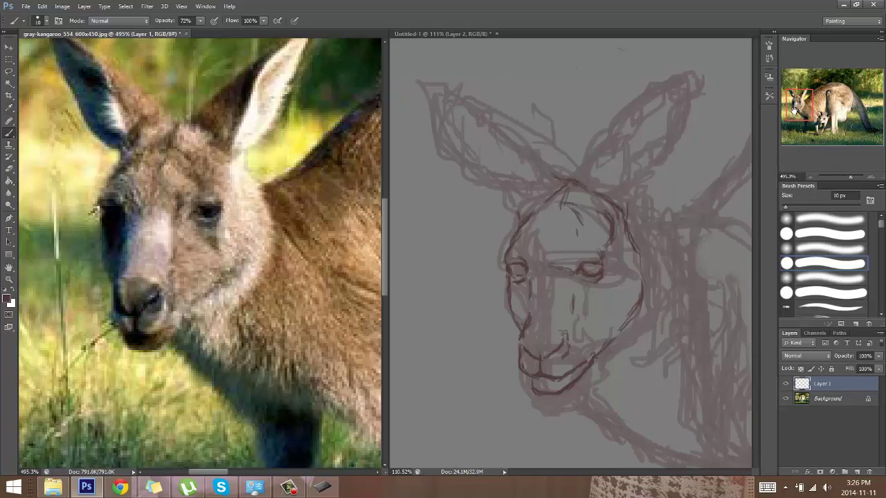
{"action": "left_click_drag", "start_coordinate": [793, 110], "coordinate": [793, 105]}
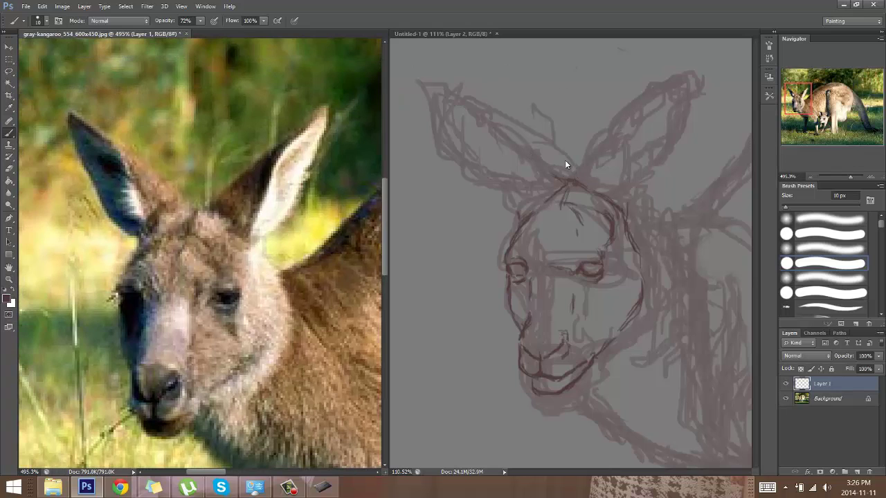
{"action": "left_click", "coordinate": [565, 161]}
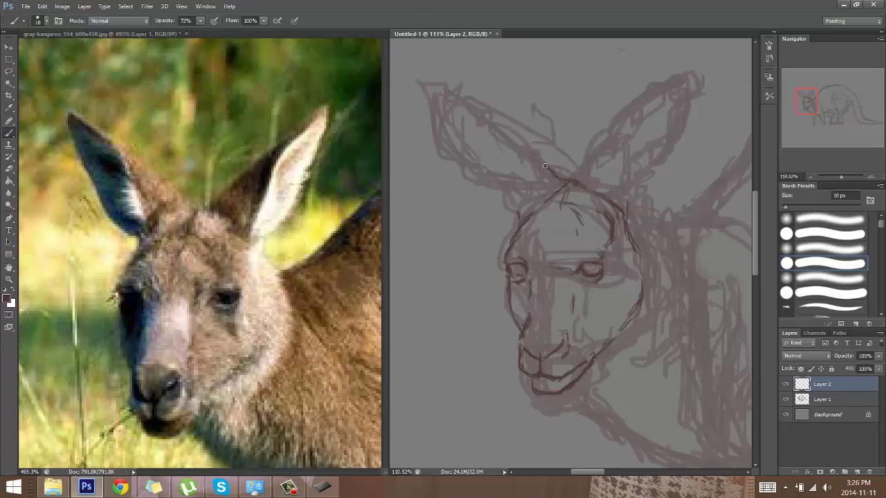
{"action": "mouse_move", "coordinate": [545, 166]}
{"action": "left_mouse_down"}
{"action": "mouse_move", "coordinate": [454, 107]}
{"action": "mouse_move", "coordinate": [565, 183]}
{"action": "left_mouse_up"}
{"action": "left_click_drag", "start_coordinate": [456, 106], "coordinate": [498, 130]}
{"action": "mouse_move", "coordinate": [455, 104]}
{"action": "left_mouse_down"}
{"action": "mouse_move", "coordinate": [459, 139]}
{"action": "mouse_move", "coordinate": [453, 91]}
{"action": "mouse_move", "coordinate": [461, 141]}
{"action": "mouse_move", "coordinate": [447, 115]}
{"action": "mouse_move", "coordinate": [505, 195]}
{"action": "left_mouse_up"}
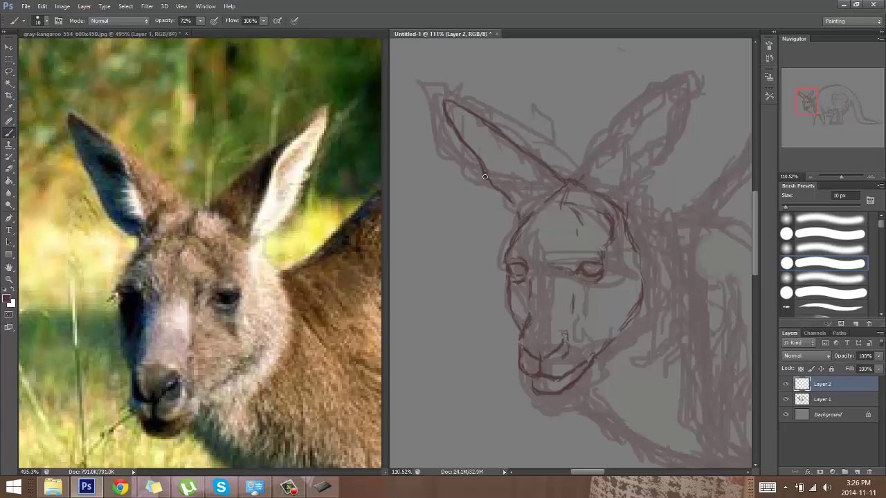
{"action": "left_click_drag", "start_coordinate": [485, 177], "coordinate": [508, 202]}
{"action": "left_click_drag", "start_coordinate": [512, 204], "coordinate": [524, 212]}
{"action": "left_click_drag", "start_coordinate": [523, 215], "coordinate": [523, 225]}
Step: Draw the inner fold and fur marks inside the far ear and reinforce its tip
{"action": "mouse_move", "coordinate": [475, 121]}
{"action": "left_mouse_down"}
{"action": "mouse_move", "coordinate": [518, 161]}
{"action": "mouse_move", "coordinate": [532, 197]}
{"action": "left_mouse_up"}
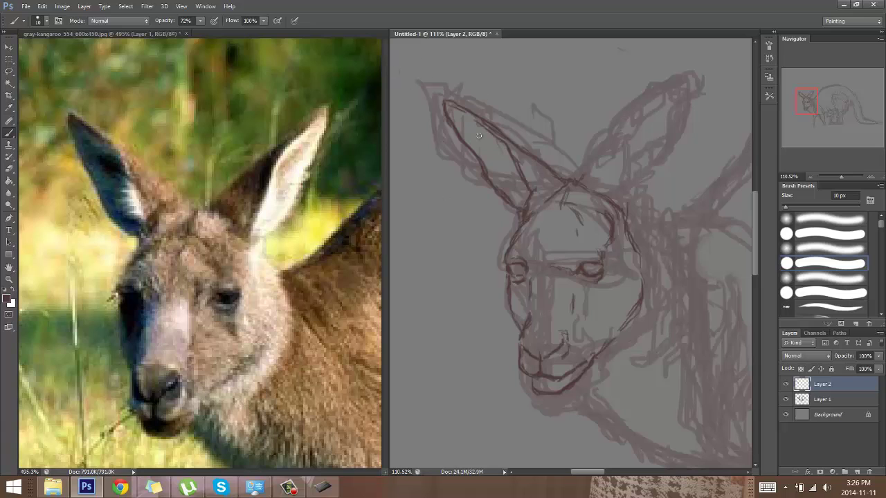
{"action": "mouse_move", "coordinate": [475, 137]}
{"action": "left_mouse_down"}
{"action": "mouse_move", "coordinate": [508, 148]}
{"action": "mouse_move", "coordinate": [474, 137]}
{"action": "mouse_move", "coordinate": [534, 168]}
{"action": "mouse_move", "coordinate": [506, 150]}
{"action": "mouse_move", "coordinate": [526, 195]}
{"action": "left_mouse_up"}
{"action": "left_click_drag", "start_coordinate": [474, 149], "coordinate": [484, 160]}
{"action": "left_click_drag", "start_coordinate": [446, 106], "coordinate": [475, 105]}
Step: Outline the near ear from the top of the head to its tip and back, and draw its inner fold
{"action": "mouse_move", "coordinate": [574, 180]}
{"action": "left_mouse_down"}
{"action": "mouse_move", "coordinate": [627, 120]}
{"action": "mouse_move", "coordinate": [670, 91]}
{"action": "left_mouse_up"}
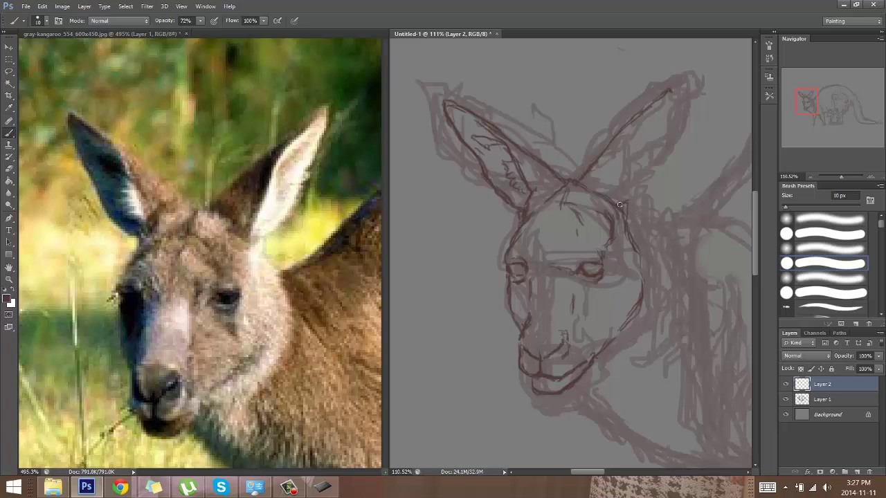
{"action": "mouse_move", "coordinate": [619, 204]}
{"action": "left_mouse_down"}
{"action": "mouse_move", "coordinate": [647, 181]}
{"action": "mouse_move", "coordinate": [657, 159]}
{"action": "mouse_move", "coordinate": [639, 191]}
{"action": "mouse_move", "coordinate": [658, 151]}
{"action": "mouse_move", "coordinate": [655, 165]}
{"action": "mouse_move", "coordinate": [676, 82]}
{"action": "mouse_move", "coordinate": [680, 92]}
{"action": "mouse_move", "coordinate": [662, 123]}
{"action": "mouse_move", "coordinate": [678, 109]}
{"action": "mouse_move", "coordinate": [662, 135]}
{"action": "left_mouse_up"}
{"action": "left_click_drag", "start_coordinate": [677, 103], "coordinate": [663, 133]}
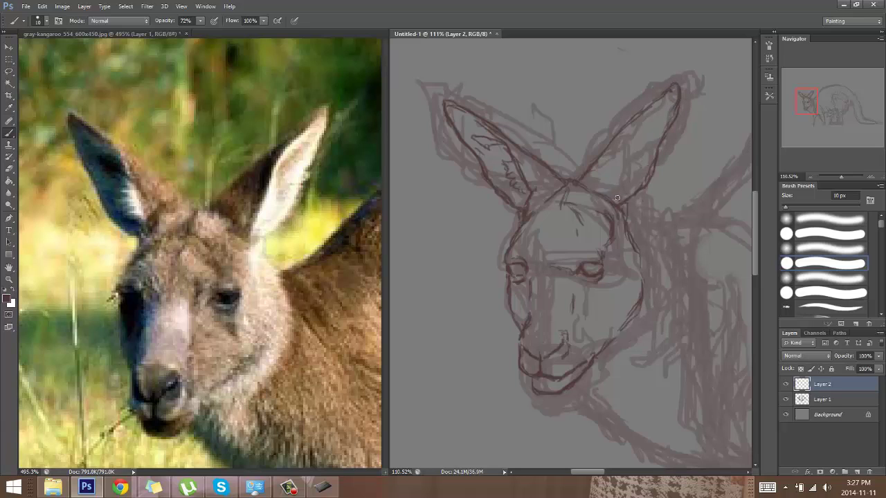
{"action": "mouse_move", "coordinate": [616, 198]}
{"action": "left_mouse_down"}
{"action": "mouse_move", "coordinate": [623, 176]}
{"action": "mouse_move", "coordinate": [615, 200]}
{"action": "mouse_move", "coordinate": [628, 134]}
{"action": "mouse_move", "coordinate": [666, 81]}
{"action": "mouse_move", "coordinate": [653, 120]}
{"action": "mouse_move", "coordinate": [627, 140]}
{"action": "mouse_move", "coordinate": [650, 107]}
{"action": "mouse_move", "coordinate": [633, 126]}
{"action": "left_mouse_up"}
{"action": "left_click_drag", "start_coordinate": [636, 128], "coordinate": [666, 95]}
{"action": "mouse_move", "coordinate": [640, 132]}
{"action": "left_mouse_down"}
{"action": "mouse_move", "coordinate": [658, 112]}
{"action": "mouse_move", "coordinate": [636, 135]}
{"action": "mouse_move", "coordinate": [637, 171]}
{"action": "left_mouse_up"}
Step: Hide the rough sketch on Layer 1, try contour strokes across the near cheek, and undo them
{"action": "left_click", "coordinate": [786, 399]}
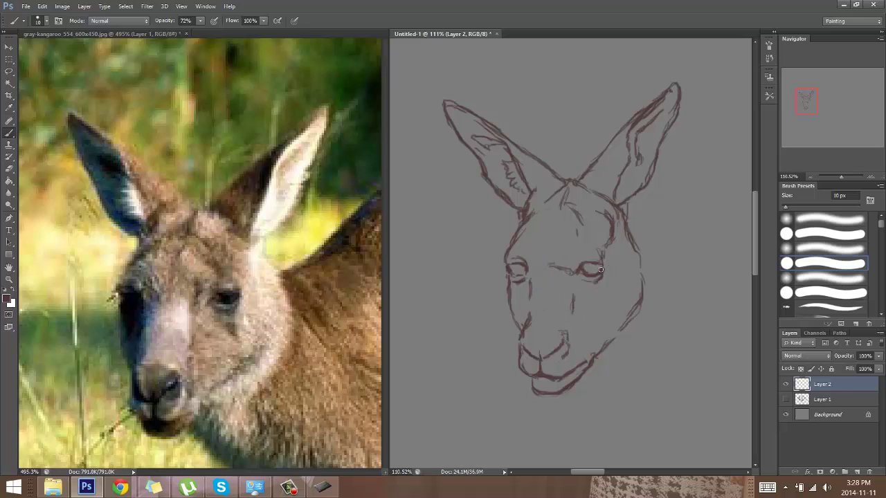
{"action": "mouse_move", "coordinate": [624, 263]}
{"action": "left_mouse_down"}
{"action": "mouse_move", "coordinate": [634, 294]}
{"action": "mouse_move", "coordinate": [617, 254]}
{"action": "mouse_move", "coordinate": [638, 282]}
{"action": "mouse_move", "coordinate": [627, 251]}
{"action": "mouse_move", "coordinate": [617, 299]}
{"action": "left_mouse_up"}
{"action": "left_click_drag", "start_coordinate": [631, 265], "coordinate": [606, 296]}
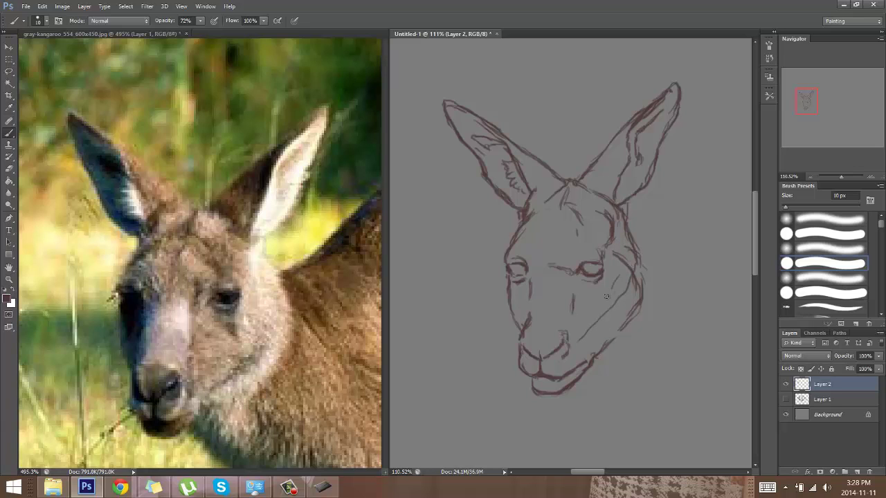
{"action": "left_click_drag", "start_coordinate": [623, 258], "coordinate": [610, 290]}
{"action": "key", "text": "ctrl+alt+z"}
{"action": "key", "text": "ctrl+alt+z"}
{"action": "key", "text": "ctrl+alt+z"}
{"action": "key", "text": "ctrl+alt+z"}
{"action": "key", "text": "ctrl+alt+z"}
{"action": "key", "text": "ctrl+alt+z"}
{"action": "key", "text": "ctrl+alt+z"}
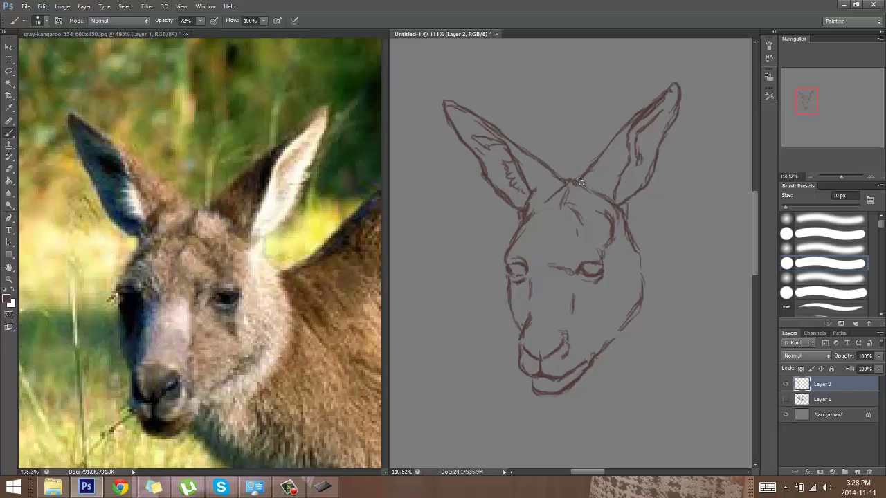
Step: Show Layer 1 again and draw the throat line from the chin down toward the chest
{"action": "left_click_drag", "start_coordinate": [812, 98], "coordinate": [807, 112]}
{"action": "left_click", "coordinate": [786, 399]}
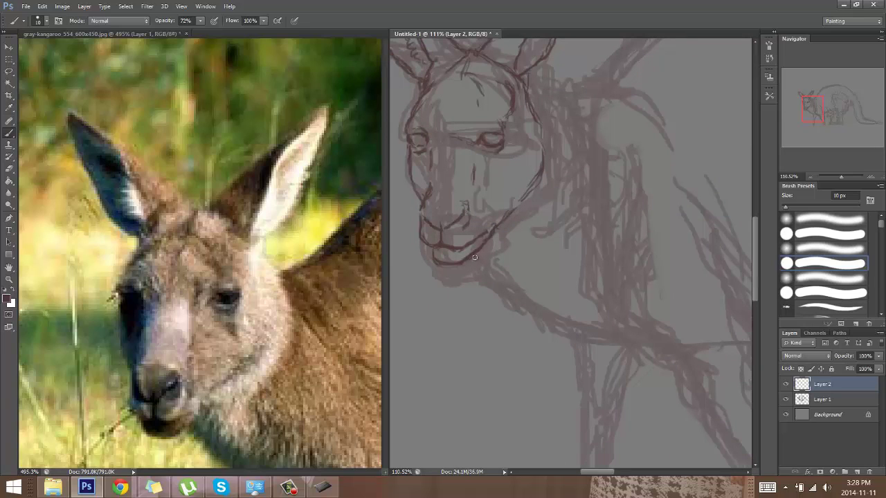
{"action": "left_click_drag", "start_coordinate": [476, 261], "coordinate": [558, 319]}
Step: Draw the outer cheek contour behind the face and the start of the neck line from the near ear toward the back
{"action": "left_click_drag", "start_coordinate": [813, 108], "coordinate": [815, 103]}
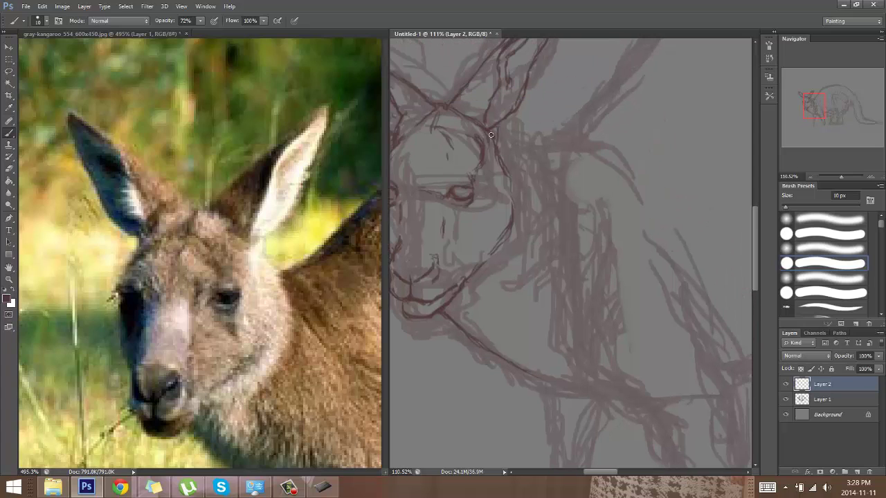
{"action": "mouse_move", "coordinate": [512, 156]}
{"action": "left_mouse_down"}
{"action": "mouse_move", "coordinate": [545, 195]}
{"action": "mouse_move", "coordinate": [534, 188]}
{"action": "mouse_move", "coordinate": [539, 204]}
{"action": "mouse_move", "coordinate": [522, 244]}
{"action": "mouse_move", "coordinate": [537, 223]}
{"action": "mouse_move", "coordinate": [541, 200]}
{"action": "mouse_move", "coordinate": [520, 252]}
{"action": "left_mouse_up"}
{"action": "mouse_move", "coordinate": [507, 151]}
{"action": "left_mouse_down"}
{"action": "mouse_move", "coordinate": [559, 131]}
{"action": "mouse_move", "coordinate": [544, 134]}
{"action": "left_mouse_up"}
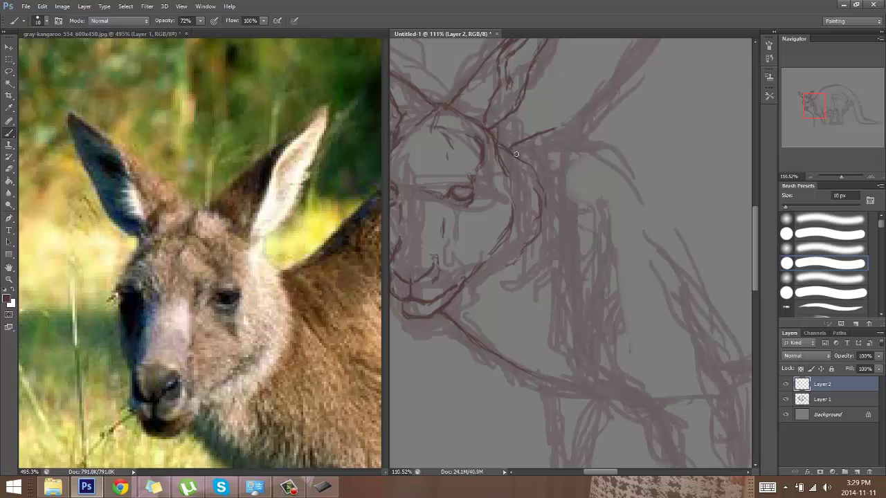
{"action": "left_click_drag", "start_coordinate": [519, 149], "coordinate": [572, 110]}
{"action": "left_click_drag", "start_coordinate": [487, 129], "coordinate": [503, 151]}
{"action": "left_click_drag", "start_coordinate": [535, 144], "coordinate": [519, 155]}
Step: Examine the whole kangaroo in the sketch and the reference photo, then frame the joey closely in both
{"action": "mouse_move", "coordinate": [826, 102]}
{"action": "left_mouse_down"}
{"action": "mouse_move", "coordinate": [811, 101]}
{"action": "mouse_move", "coordinate": [824, 97]}
{"action": "left_mouse_up"}
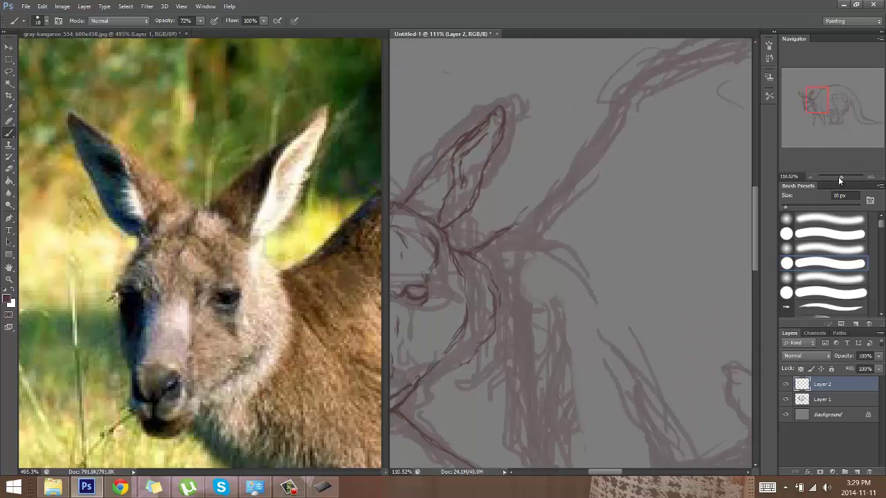
{"action": "left_click_drag", "start_coordinate": [840, 177], "coordinate": [838, 177]}
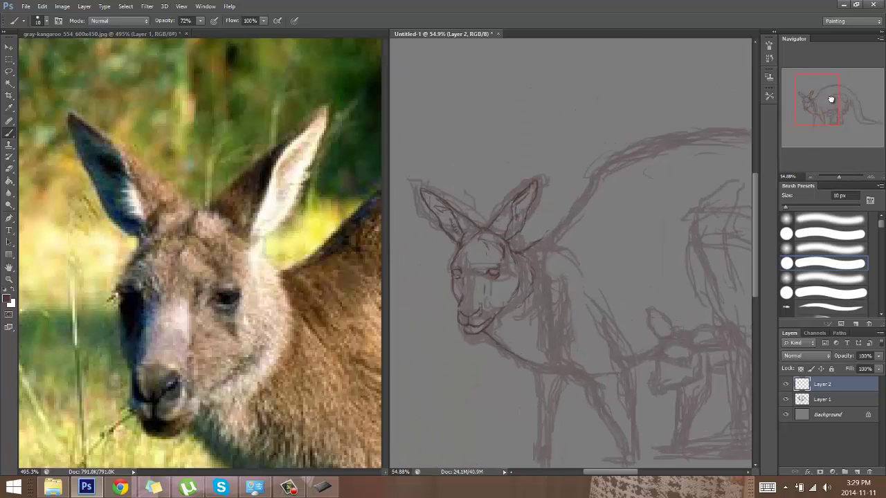
{"action": "left_click_drag", "start_coordinate": [831, 99], "coordinate": [842, 104]}
{"action": "left_click", "coordinate": [315, 246]}
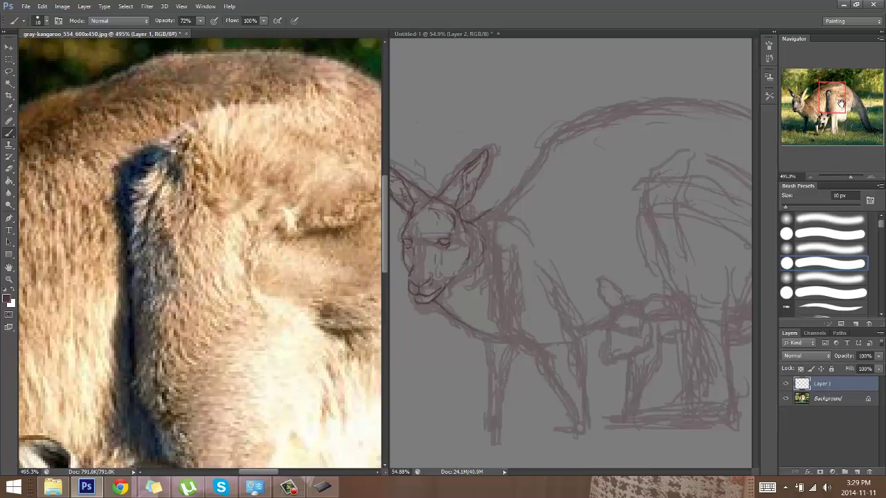
{"action": "left_click_drag", "start_coordinate": [851, 176], "coordinate": [841, 176]}
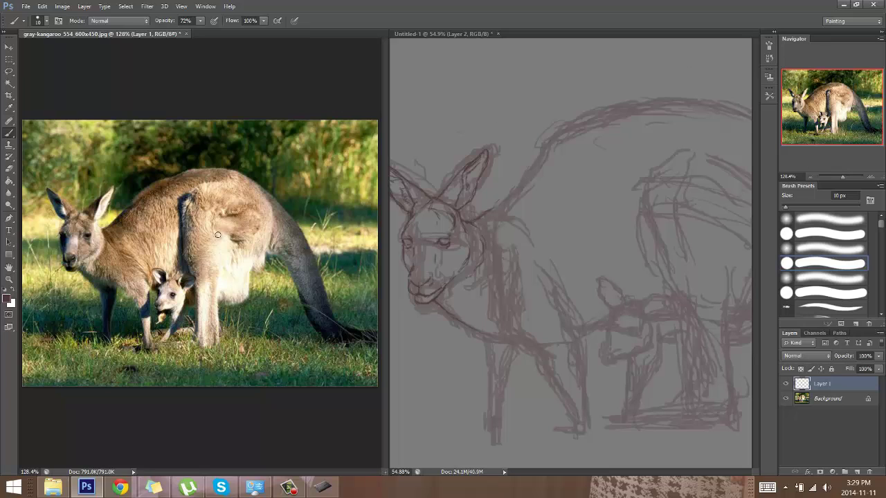
{"action": "left_click", "coordinate": [645, 207]}
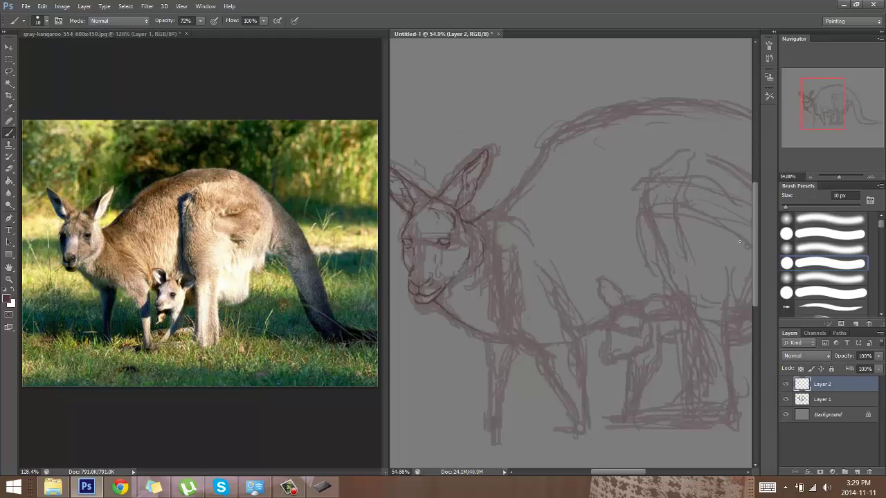
{"action": "left_click_drag", "start_coordinate": [840, 176], "coordinate": [845, 176]}
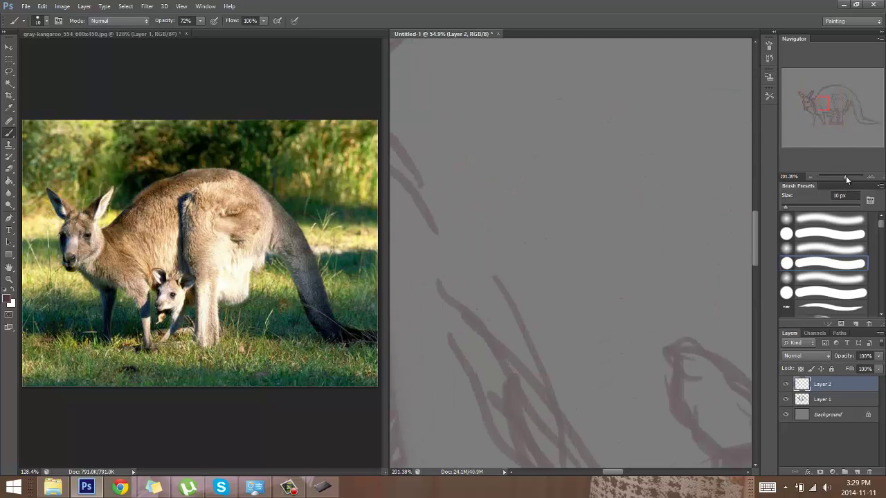
{"action": "left_click_drag", "start_coordinate": [813, 104], "coordinate": [824, 112]}
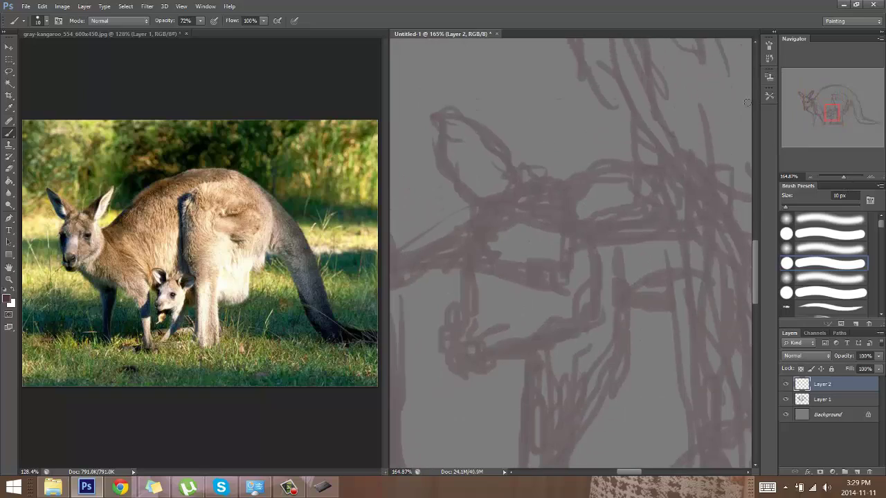
{"action": "left_click", "coordinate": [216, 291]}
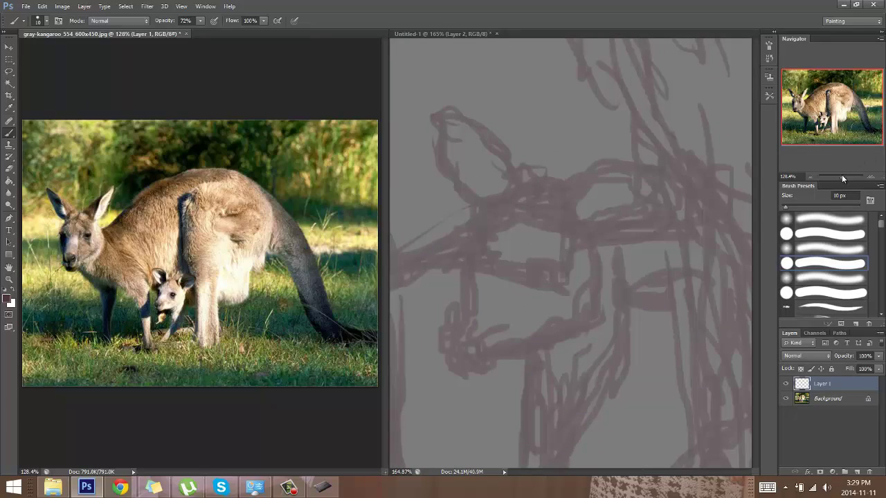
{"action": "left_click_drag", "start_coordinate": [842, 174], "coordinate": [857, 175]}
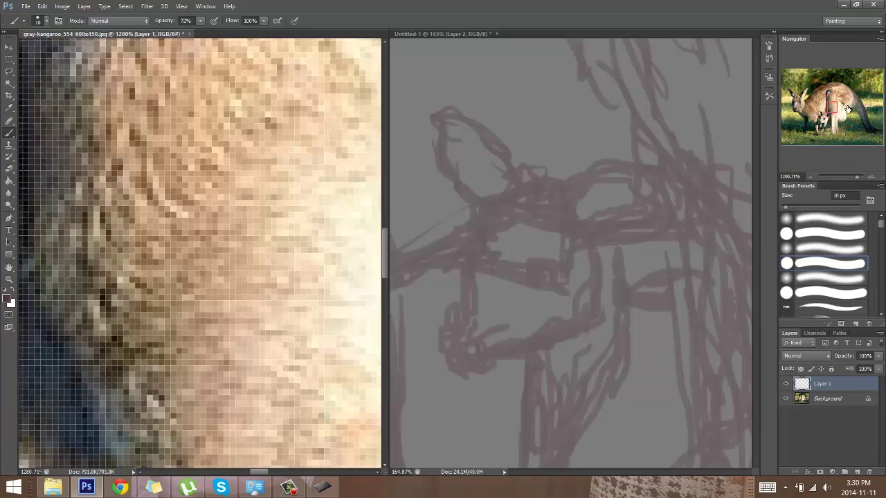
{"action": "left_click_drag", "start_coordinate": [847, 109], "coordinate": [838, 120]}
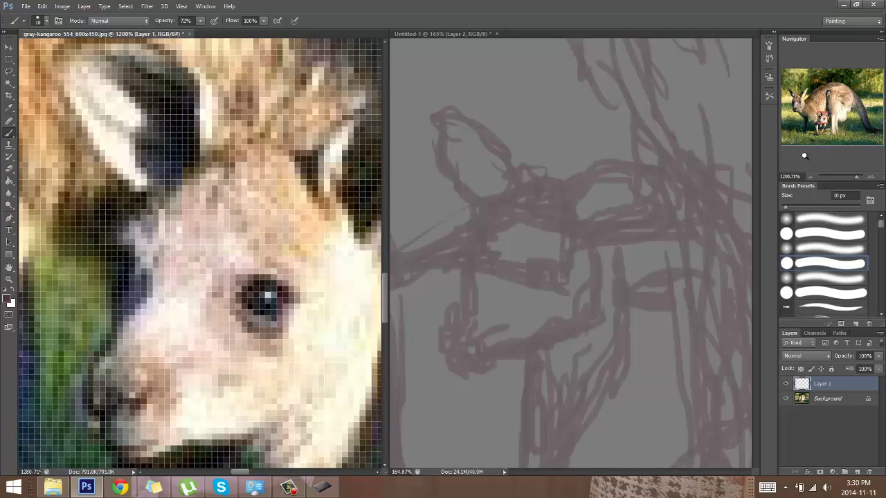
Step: Hide the pixel grid over the enlarged reference photo
{"action": "key", "text": "ctrl+h"}
{"action": "key", "text": "ctrl+h"}
{"action": "left_click", "coordinate": [205, 7]}
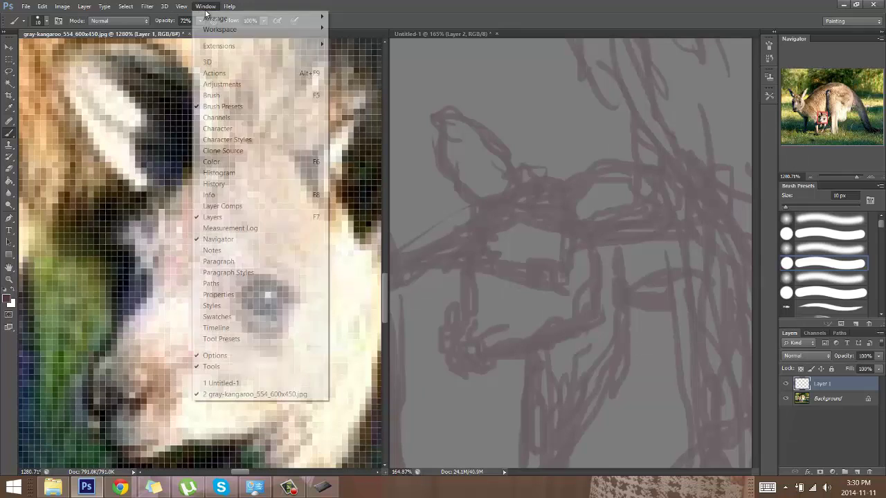
{"action": "mouse_move", "coordinate": [183, 8]}
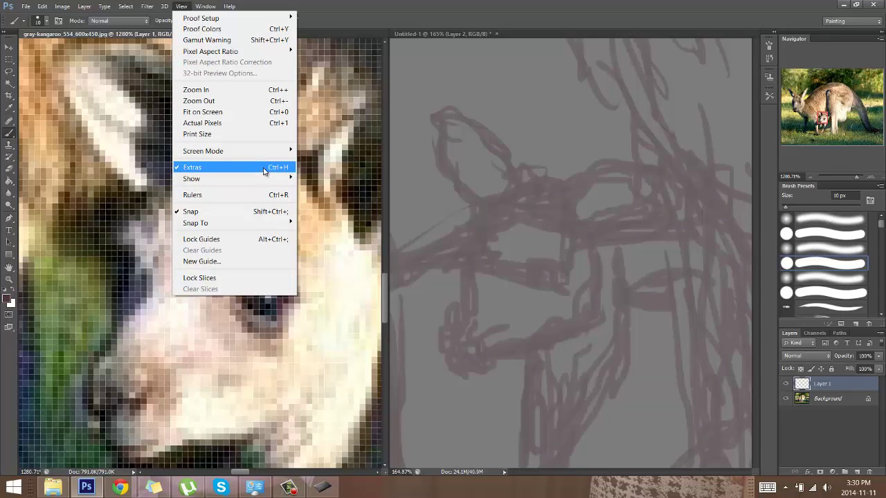
{"action": "mouse_move", "coordinate": [270, 179]}
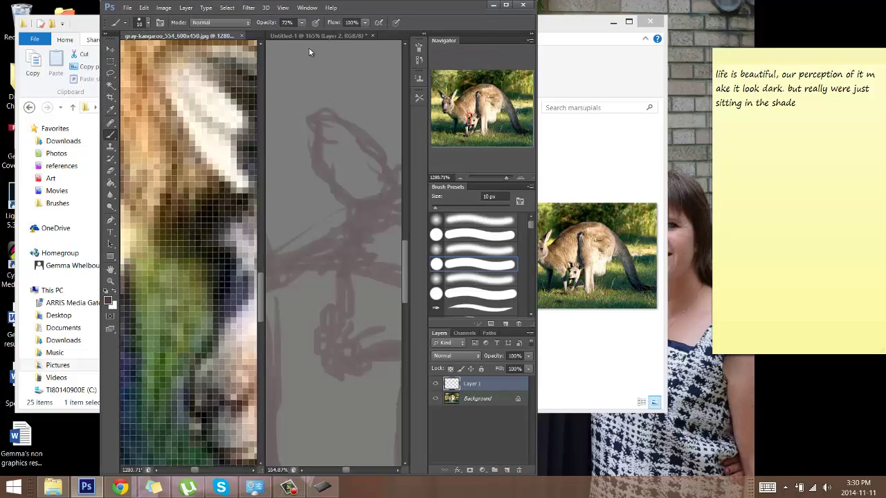
{"action": "left_click", "coordinate": [505, 5]}
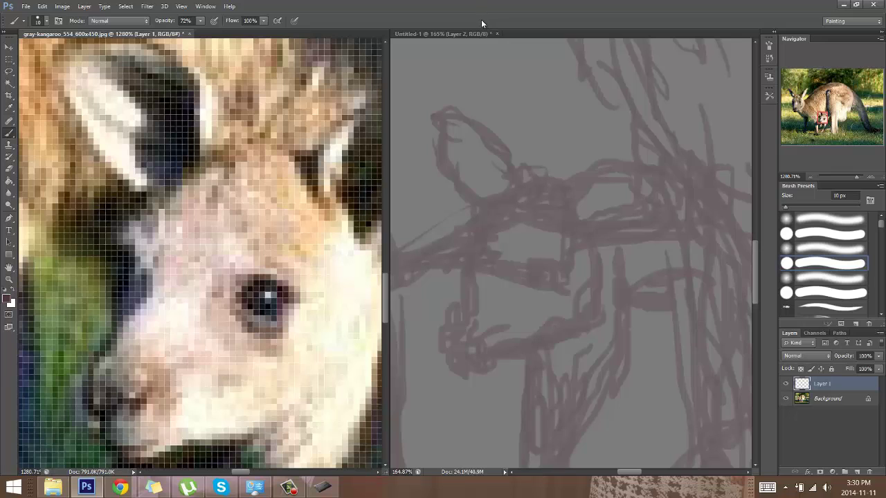
{"action": "key", "text": "ctrl+h"}
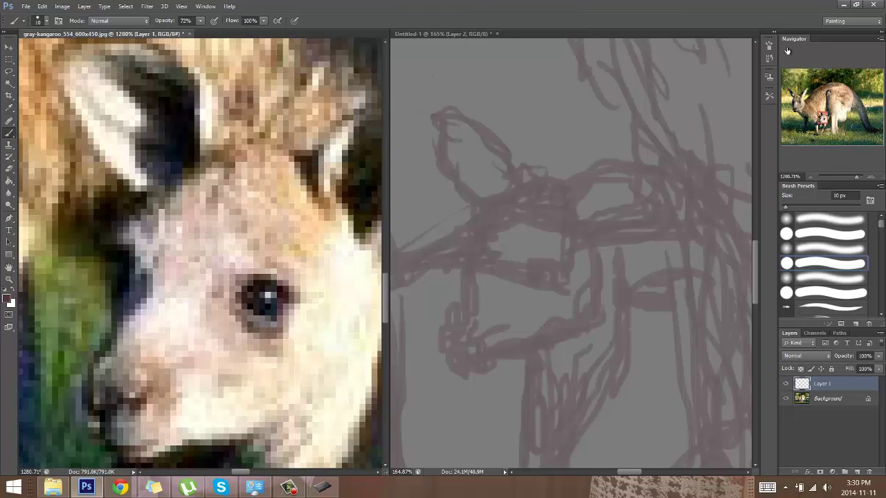
Step: Draw the joey's near eye and the curved contour of its forehead and brow on Layer 2
{"action": "left_click_drag", "start_coordinate": [857, 179], "coordinate": [854, 179]}
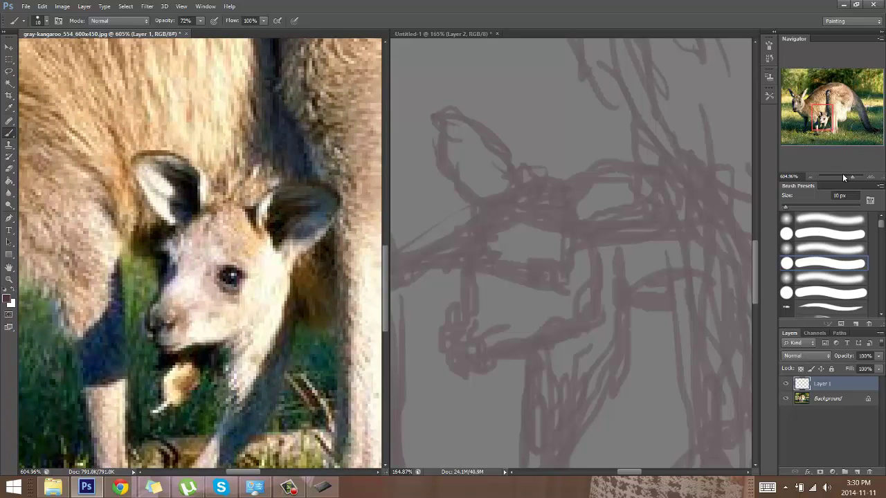
{"action": "left_click", "coordinate": [711, 307]}
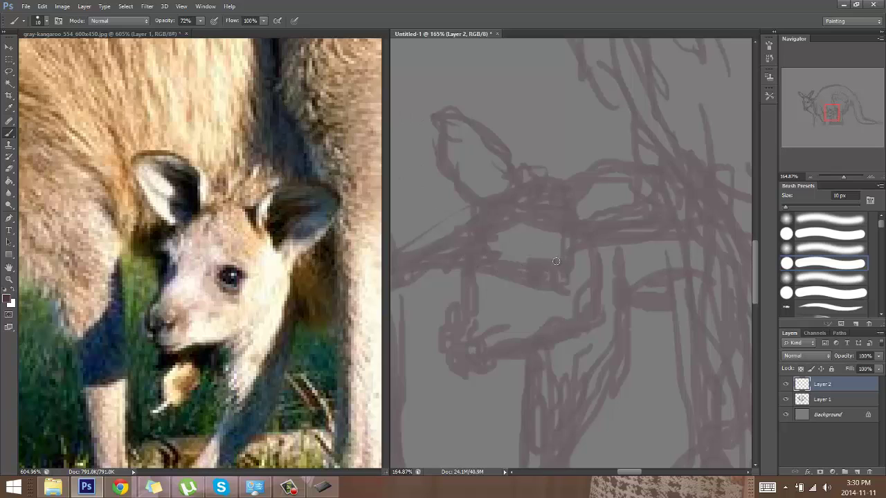
{"action": "mouse_move", "coordinate": [537, 270]}
{"action": "left_mouse_down"}
{"action": "mouse_move", "coordinate": [529, 278]}
{"action": "mouse_move", "coordinate": [557, 272]}
{"action": "mouse_move", "coordinate": [539, 282]}
{"action": "mouse_move", "coordinate": [548, 283]}
{"action": "mouse_move", "coordinate": [553, 275]}
{"action": "mouse_move", "coordinate": [533, 281]}
{"action": "mouse_move", "coordinate": [552, 273]}
{"action": "mouse_move", "coordinate": [547, 286]}
{"action": "mouse_move", "coordinate": [532, 286]}
{"action": "mouse_move", "coordinate": [543, 287]}
{"action": "mouse_move", "coordinate": [566, 249]}
{"action": "mouse_move", "coordinate": [564, 229]}
{"action": "left_mouse_up"}
{"action": "mouse_move", "coordinate": [541, 201]}
{"action": "left_mouse_down"}
{"action": "mouse_move", "coordinate": [561, 214]}
{"action": "mouse_move", "coordinate": [531, 197]}
{"action": "mouse_move", "coordinate": [568, 219]}
{"action": "mouse_move", "coordinate": [514, 207]}
{"action": "left_mouse_up"}
{"action": "mouse_move", "coordinate": [465, 252]}
{"action": "left_mouse_down"}
{"action": "mouse_move", "coordinate": [511, 208]}
{"action": "mouse_move", "coordinate": [471, 242]}
{"action": "left_mouse_up"}
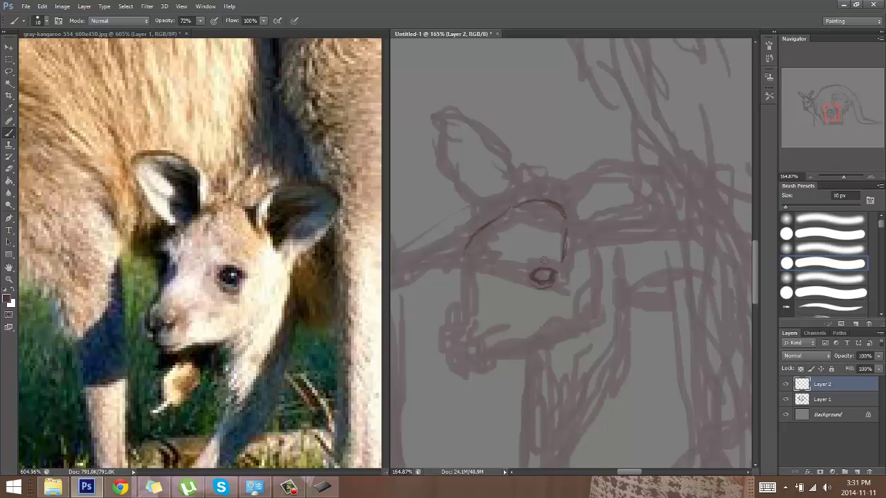
Step: Try guide strokes between the joey's eyes and down its muzzle to the nose, and undo them
{"action": "left_click_drag", "start_coordinate": [476, 246], "coordinate": [537, 258]}
{"action": "left_click_drag", "start_coordinate": [528, 293], "coordinate": [460, 326]}
{"action": "left_click_drag", "start_coordinate": [486, 268], "coordinate": [467, 305]}
{"action": "left_click_drag", "start_coordinate": [475, 249], "coordinate": [468, 305]}
{"action": "mouse_move", "coordinate": [474, 269]}
{"action": "left_mouse_down"}
{"action": "mouse_move", "coordinate": [462, 318]}
{"action": "mouse_move", "coordinate": [468, 275]}
{"action": "left_mouse_up"}
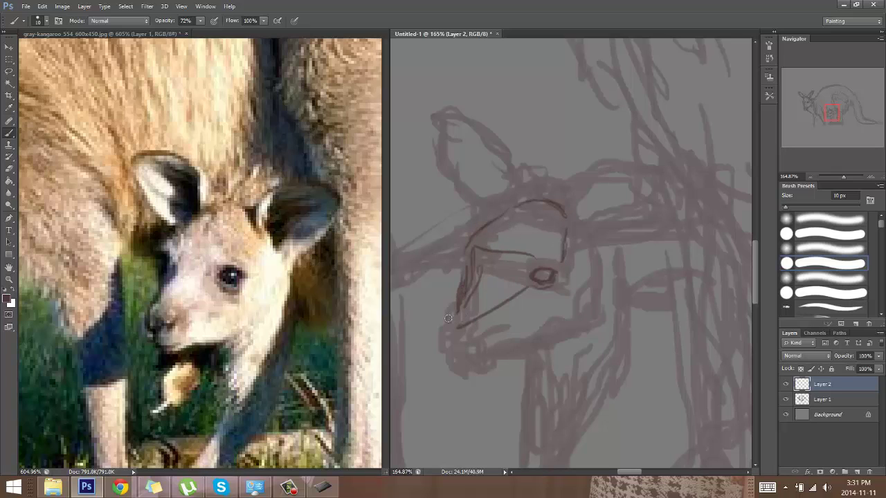
{"action": "left_click_drag", "start_coordinate": [468, 312], "coordinate": [546, 230]}
{"action": "left_click_drag", "start_coordinate": [537, 217], "coordinate": [483, 283]}
{"action": "left_click_drag", "start_coordinate": [500, 267], "coordinate": [476, 311]}
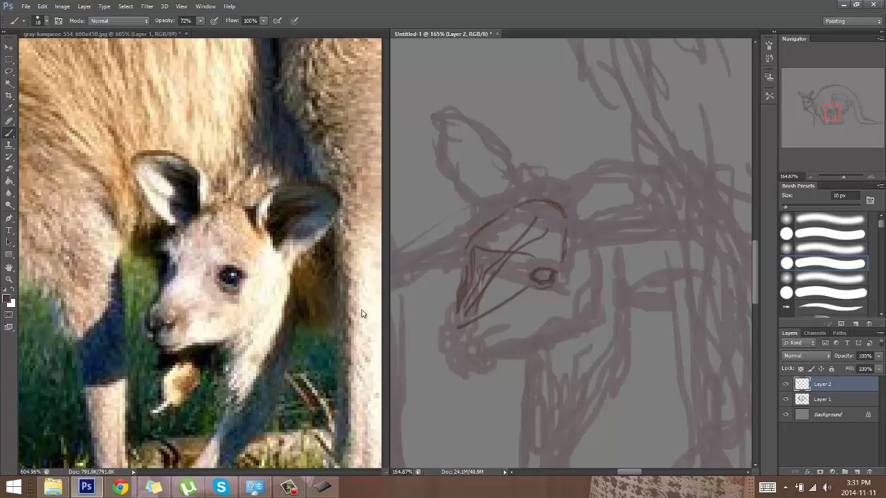
{"action": "mouse_move", "coordinate": [455, 302]}
{"action": "left_mouse_down"}
{"action": "mouse_move", "coordinate": [443, 325]}
{"action": "mouse_move", "coordinate": [451, 311]}
{"action": "mouse_move", "coordinate": [447, 347]}
{"action": "left_mouse_up"}
{"action": "key", "text": "ctrl+alt+z"}
{"action": "key", "text": "ctrl+alt+z"}
{"action": "key", "text": "ctrl+alt+z"}
{"action": "key", "text": "ctrl+alt+z"}
{"action": "key", "text": "ctrl+alt+z"}
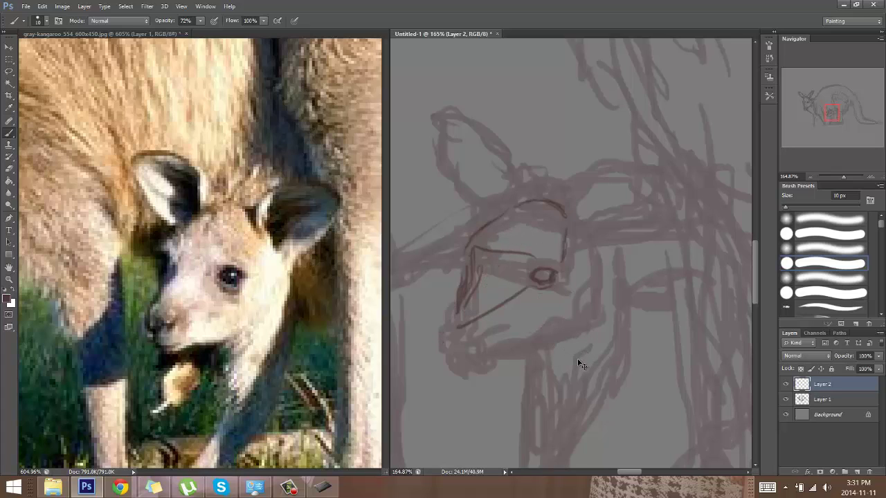
{"action": "key", "text": "ctrl+alt+z"}
{"action": "key", "text": "ctrl+alt+z"}
{"action": "key", "text": "ctrl+alt+z"}
{"action": "key", "text": "ctrl+alt+z"}
{"action": "key", "text": "ctrl+alt+z"}
{"action": "key", "text": "ctrl+alt+z"}
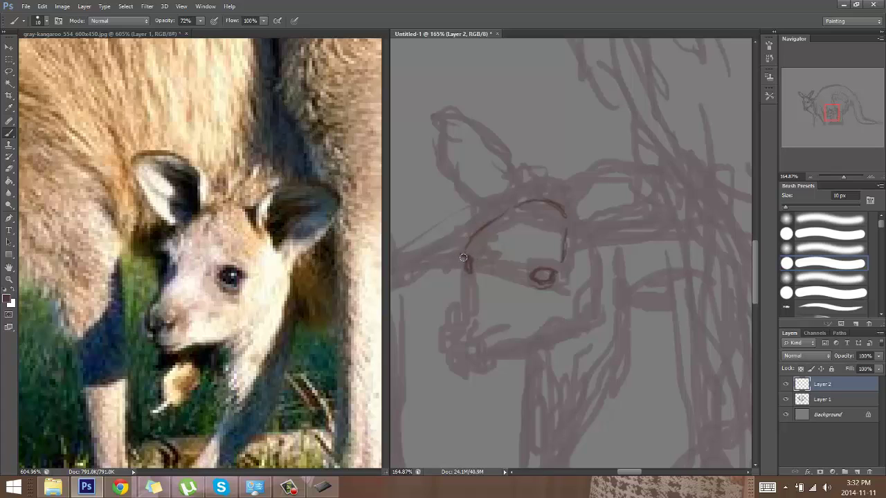
Step: Draw the joey's muzzle from the far eye down to the nose, add the mouth and chin, and continue along the jaw
{"action": "mouse_move", "coordinate": [464, 270]}
{"action": "left_mouse_down"}
{"action": "mouse_move", "coordinate": [465, 295]}
{"action": "mouse_move", "coordinate": [480, 264]}
{"action": "mouse_move", "coordinate": [481, 272]}
{"action": "mouse_move", "coordinate": [471, 257]}
{"action": "mouse_move", "coordinate": [473, 293]}
{"action": "mouse_move", "coordinate": [474, 279]}
{"action": "mouse_move", "coordinate": [453, 318]}
{"action": "left_mouse_up"}
{"action": "left_click_drag", "start_coordinate": [464, 334], "coordinate": [480, 328]}
{"action": "left_click_drag", "start_coordinate": [460, 345], "coordinate": [477, 349]}
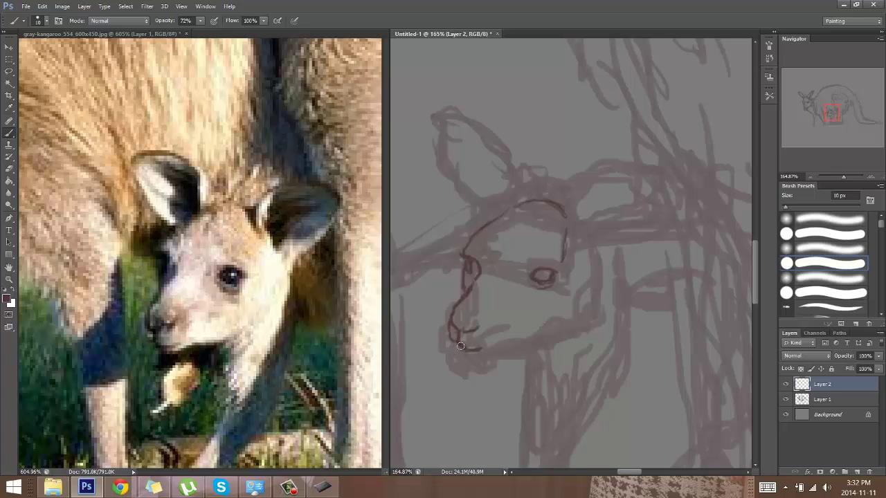
{"action": "left_click_drag", "start_coordinate": [461, 349], "coordinate": [493, 356]}
{"action": "mouse_move", "coordinate": [497, 349]}
{"action": "left_mouse_down"}
{"action": "mouse_move", "coordinate": [609, 321]}
{"action": "mouse_move", "coordinate": [559, 335]}
{"action": "mouse_move", "coordinate": [583, 316]}
{"action": "mouse_move", "coordinate": [558, 337]}
{"action": "mouse_move", "coordinate": [584, 315]}
{"action": "mouse_move", "coordinate": [549, 339]}
{"action": "mouse_move", "coordinate": [584, 315]}
{"action": "left_mouse_up"}
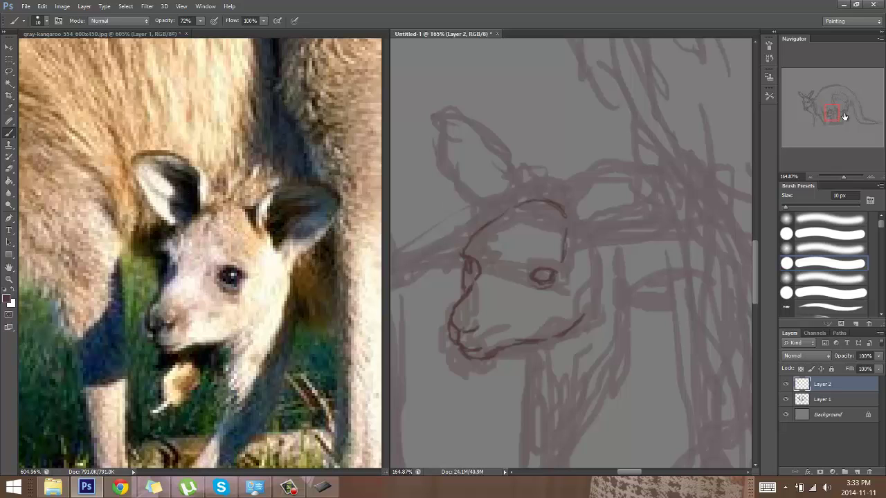
Step: Using the mother's ears as a guide, outline the joey's far ear and add its inner fold lines and the line across the head top
{"action": "left_click_drag", "start_coordinate": [825, 109], "coordinate": [802, 97]}
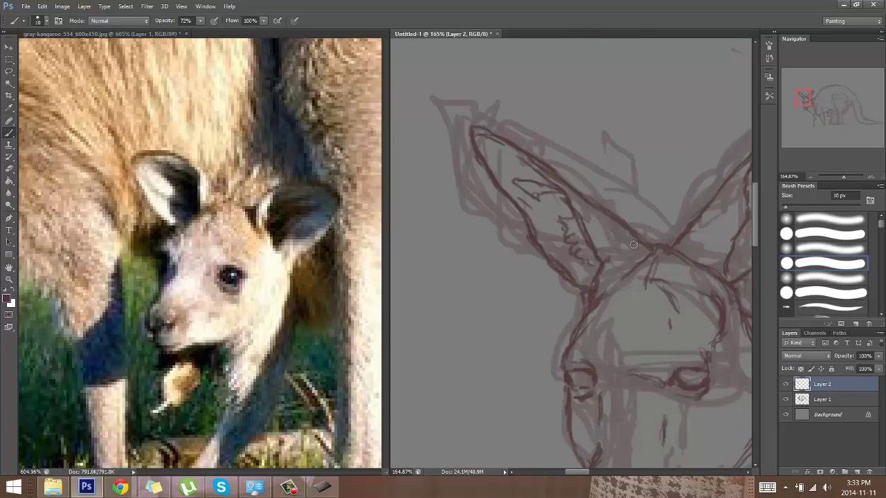
{"action": "left_click_drag", "start_coordinate": [808, 97], "coordinate": [804, 100]}
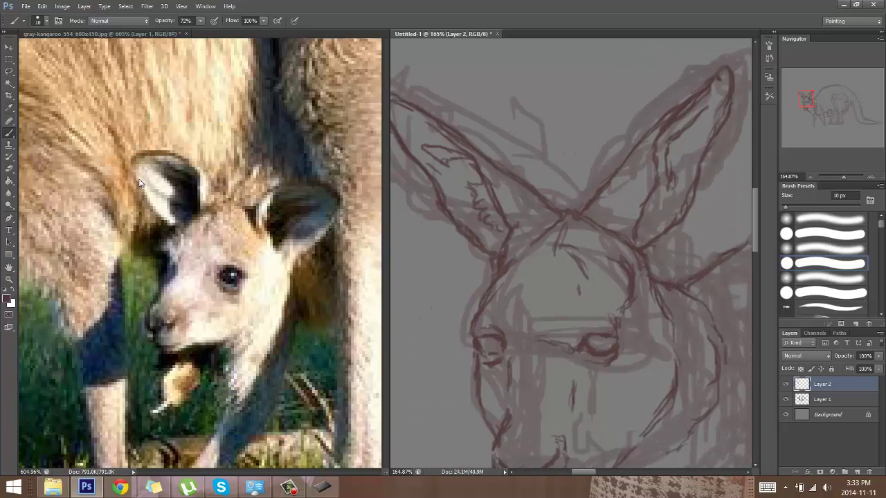
{"action": "left_click", "coordinate": [304, 139]}
{"action": "left_click", "coordinate": [814, 108]}
{"action": "mouse_move", "coordinate": [814, 103]}
{"action": "left_mouse_down"}
{"action": "mouse_move", "coordinate": [794, 92]}
{"action": "mouse_move", "coordinate": [831, 110]}
{"action": "left_mouse_up"}
{"action": "left_click", "coordinate": [703, 246]}
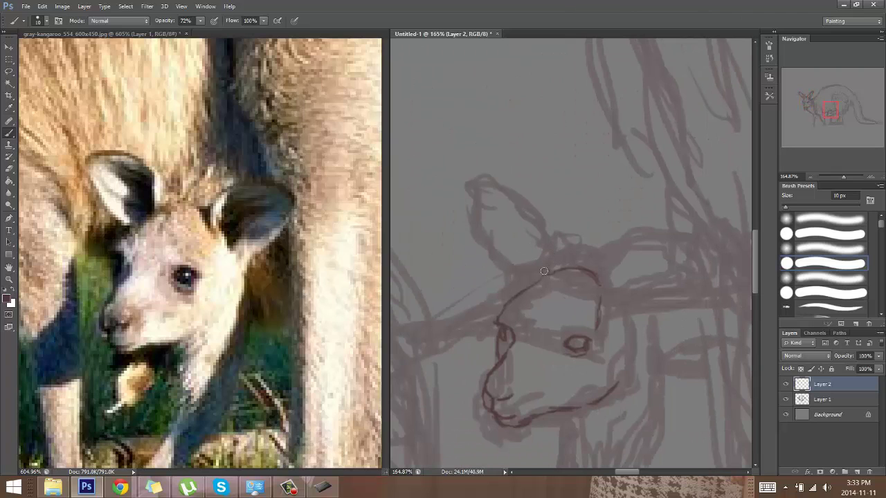
{"action": "mouse_move", "coordinate": [549, 262]}
{"action": "left_mouse_down"}
{"action": "mouse_move", "coordinate": [524, 217]}
{"action": "mouse_move", "coordinate": [474, 205]}
{"action": "mouse_move", "coordinate": [504, 209]}
{"action": "mouse_move", "coordinate": [489, 209]}
{"action": "mouse_move", "coordinate": [535, 233]}
{"action": "left_mouse_up"}
{"action": "mouse_move", "coordinate": [468, 204]}
{"action": "left_mouse_down"}
{"action": "mouse_move", "coordinate": [498, 263]}
{"action": "mouse_move", "coordinate": [528, 282]}
{"action": "mouse_move", "coordinate": [499, 267]}
{"action": "mouse_move", "coordinate": [527, 283]}
{"action": "mouse_move", "coordinate": [506, 273]}
{"action": "mouse_move", "coordinate": [533, 285]}
{"action": "left_mouse_up"}
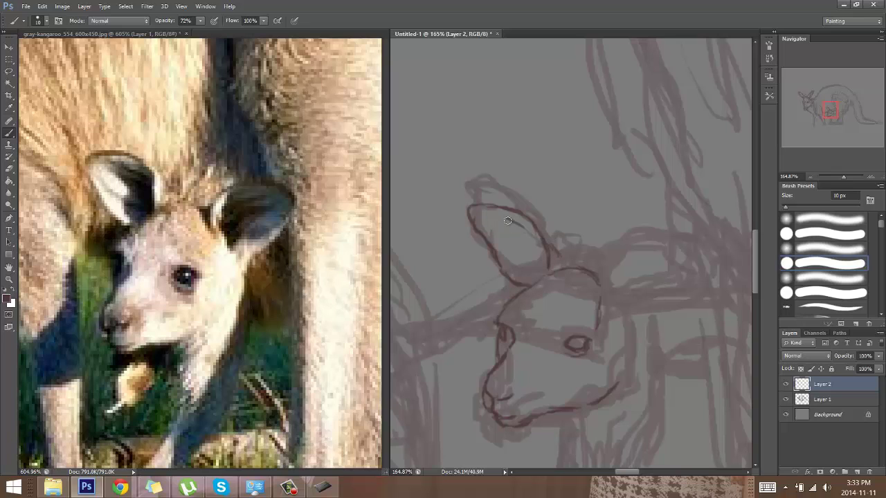
{"action": "mouse_move", "coordinate": [507, 219]}
{"action": "left_mouse_down"}
{"action": "mouse_move", "coordinate": [537, 238]}
{"action": "mouse_move", "coordinate": [544, 261]}
{"action": "left_mouse_up"}
{"action": "mouse_move", "coordinate": [502, 240]}
{"action": "left_mouse_down"}
{"action": "mouse_move", "coordinate": [520, 256]}
{"action": "mouse_move", "coordinate": [505, 249]}
{"action": "mouse_move", "coordinate": [581, 261]}
{"action": "mouse_move", "coordinate": [544, 242]}
{"action": "mouse_move", "coordinate": [572, 266]}
{"action": "mouse_move", "coordinate": [616, 262]}
{"action": "mouse_move", "coordinate": [602, 277]}
{"action": "mouse_move", "coordinate": [569, 262]}
{"action": "mouse_move", "coordinate": [607, 277]}
{"action": "left_mouse_up"}
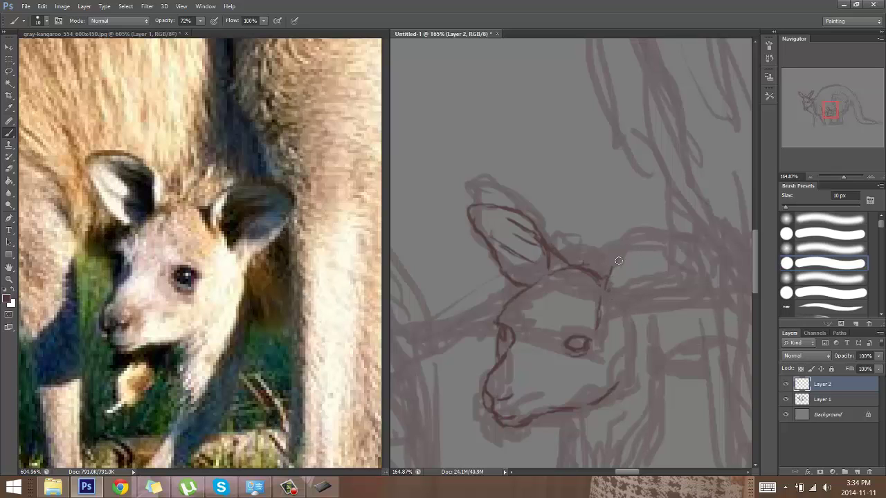
Step: Outline the joey's near ear from the head out to the tip and back, undoing the stray inner stroke
{"action": "mouse_move", "coordinate": [618, 261]}
{"action": "left_mouse_down"}
{"action": "mouse_move", "coordinate": [606, 283]}
{"action": "mouse_move", "coordinate": [618, 261]}
{"action": "mouse_move", "coordinate": [654, 246]}
{"action": "mouse_move", "coordinate": [688, 246]}
{"action": "mouse_move", "coordinate": [695, 251]}
{"action": "mouse_move", "coordinate": [689, 270]}
{"action": "left_mouse_up"}
{"action": "mouse_move", "coordinate": [606, 291]}
{"action": "left_mouse_down"}
{"action": "mouse_move", "coordinate": [625, 319]}
{"action": "mouse_move", "coordinate": [650, 313]}
{"action": "mouse_move", "coordinate": [669, 305]}
{"action": "mouse_move", "coordinate": [694, 260]}
{"action": "left_mouse_up"}
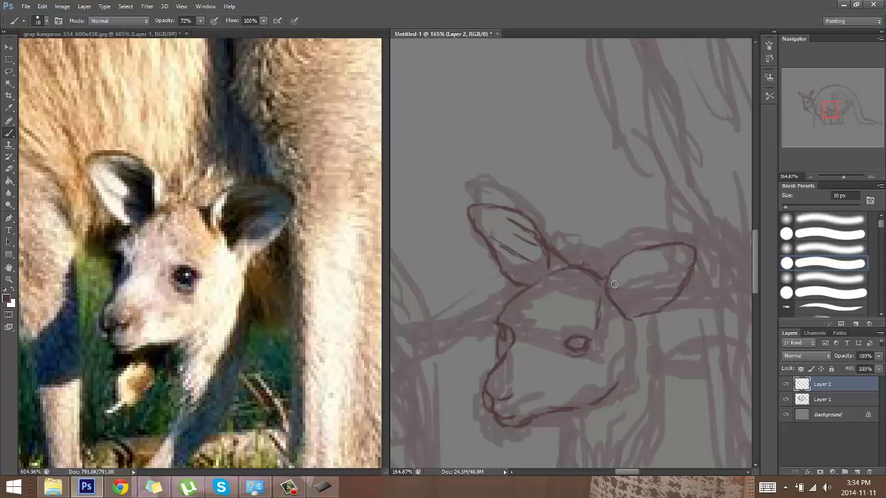
{"action": "mouse_move", "coordinate": [637, 264]}
{"action": "left_mouse_down"}
{"action": "mouse_move", "coordinate": [625, 296]}
{"action": "mouse_move", "coordinate": [639, 262]}
{"action": "mouse_move", "coordinate": [628, 272]}
{"action": "left_mouse_up"}
{"action": "key", "text": "ctrl+z"}
Step: Darken the joey's near pupil, detail the far eye, and add the near ear's inner folds and the cheek line below it
{"action": "mouse_move", "coordinate": [572, 337]}
{"action": "left_mouse_down"}
{"action": "mouse_move", "coordinate": [590, 338]}
{"action": "mouse_move", "coordinate": [569, 341]}
{"action": "mouse_move", "coordinate": [579, 344]}
{"action": "left_mouse_up"}
{"action": "left_click_drag", "start_coordinate": [579, 349], "coordinate": [575, 346]}
{"action": "left_click_drag", "start_coordinate": [583, 350], "coordinate": [580, 346]}
{"action": "left_click", "coordinate": [580, 340]}
{"action": "key", "text": "ctrl+z"}
{"action": "left_click_drag", "start_coordinate": [502, 335], "coordinate": [513, 340]}
{"action": "left_click_drag", "start_coordinate": [651, 275], "coordinate": [666, 269]}
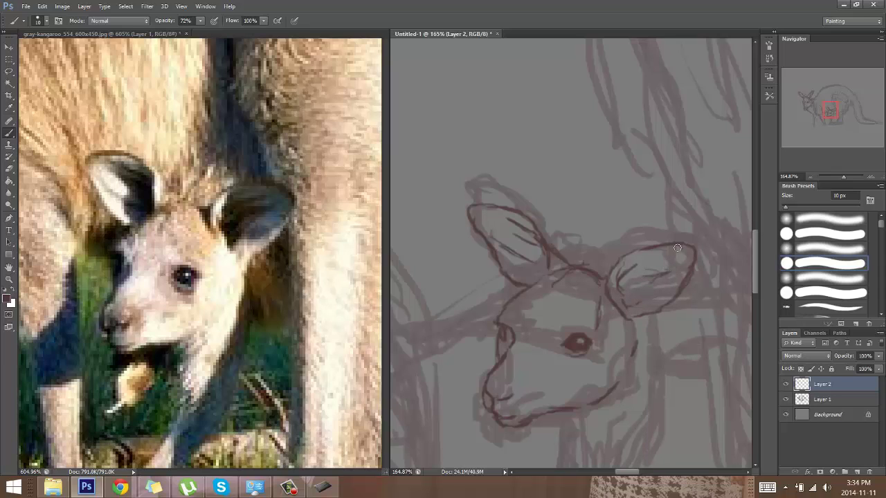
Step: Outline the joey's neck, drawing its front edge down from the jaw and its back edge down from behind the ear
{"action": "left_click_drag", "start_coordinate": [830, 109], "coordinate": [839, 116]}
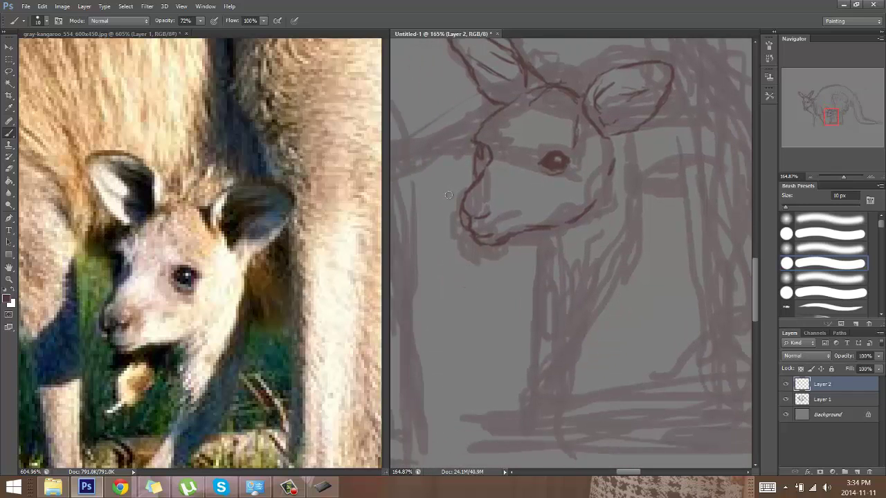
{"action": "left_click", "coordinate": [138, 382]}
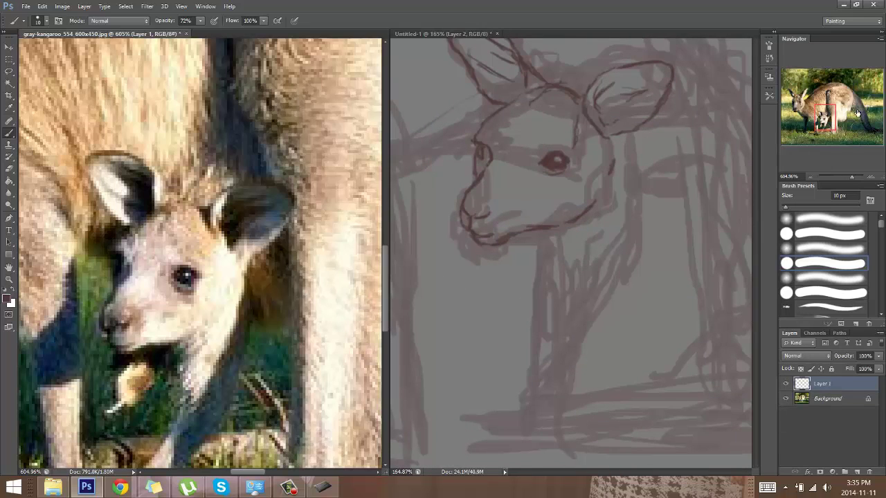
{"action": "left_click_drag", "start_coordinate": [822, 125], "coordinate": [818, 132]}
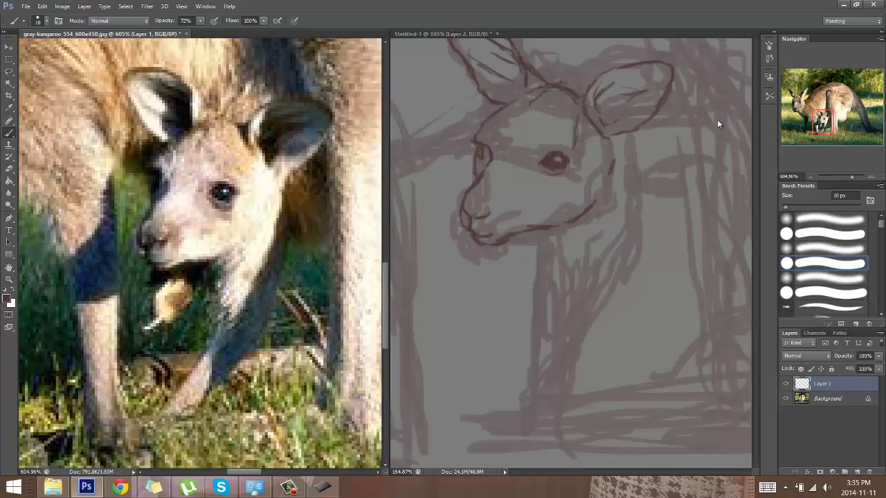
{"action": "left_click", "coordinate": [654, 263]}
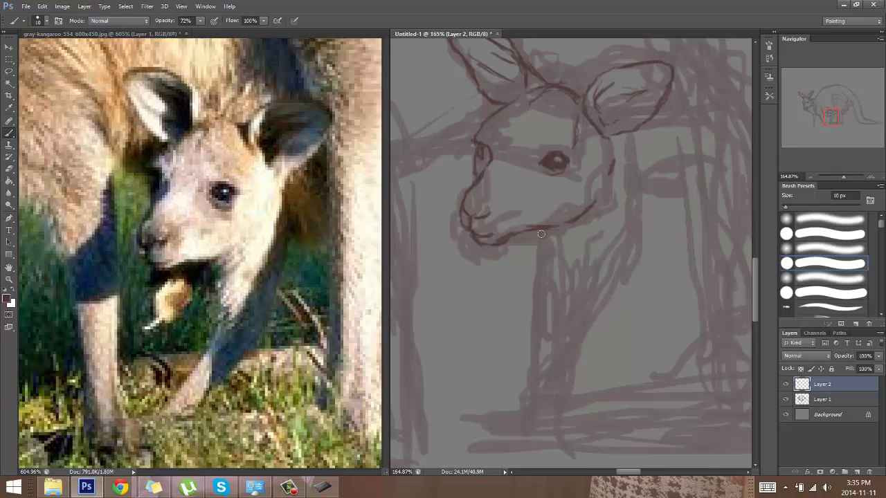
{"action": "mouse_move", "coordinate": [541, 232]}
{"action": "left_mouse_down"}
{"action": "mouse_move", "coordinate": [552, 252]}
{"action": "mouse_move", "coordinate": [553, 232]}
{"action": "mouse_move", "coordinate": [551, 285]}
{"action": "mouse_move", "coordinate": [534, 330]}
{"action": "mouse_move", "coordinate": [549, 304]}
{"action": "mouse_move", "coordinate": [531, 389]}
{"action": "left_mouse_up"}
{"action": "left_click_drag", "start_coordinate": [633, 163], "coordinate": [624, 264]}
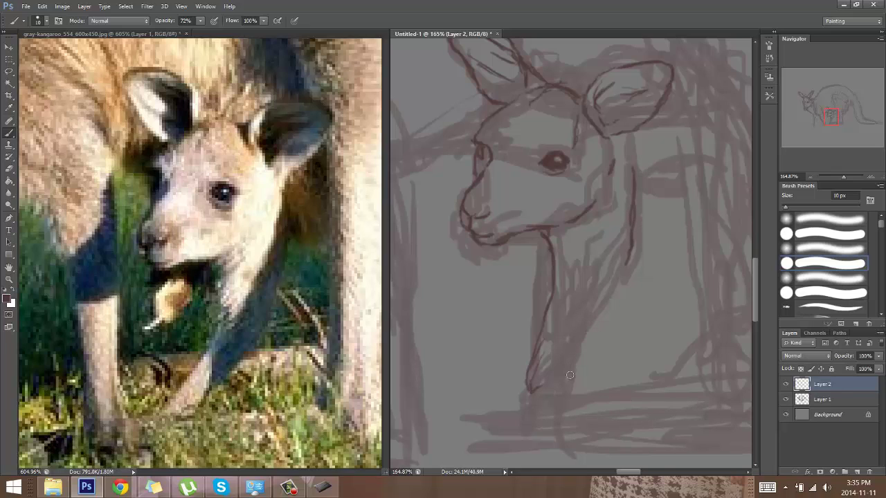
{"action": "mouse_move", "coordinate": [557, 391]}
{"action": "left_mouse_down"}
{"action": "mouse_move", "coordinate": [576, 334]}
{"action": "mouse_move", "coordinate": [621, 282]}
{"action": "left_mouse_up"}
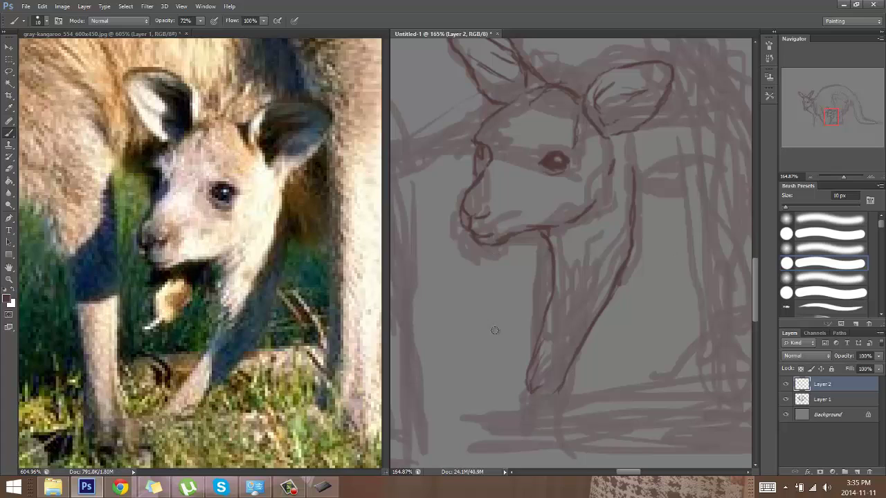
Step: Draw a horizontal line in front of the joey, meeting its neck, and reinforce the neck's front edge
{"action": "left_click_drag", "start_coordinate": [492, 334], "coordinate": [506, 333]}
{"action": "mouse_move", "coordinate": [548, 243]}
{"action": "left_mouse_down"}
{"action": "mouse_move", "coordinate": [555, 299]}
{"action": "mouse_move", "coordinate": [526, 331]}
{"action": "mouse_move", "coordinate": [539, 328]}
{"action": "left_mouse_up"}
{"action": "mouse_move", "coordinate": [484, 326]}
{"action": "left_mouse_down"}
{"action": "mouse_move", "coordinate": [504, 327]}
{"action": "mouse_move", "coordinate": [459, 323]}
{"action": "left_mouse_up"}
{"action": "left_click_drag", "start_coordinate": [440, 319], "coordinate": [457, 321]}
{"action": "mouse_move", "coordinate": [413, 322]}
{"action": "left_mouse_down"}
{"action": "mouse_move", "coordinate": [469, 325]}
{"action": "mouse_move", "coordinate": [460, 326]}
{"action": "left_mouse_up"}
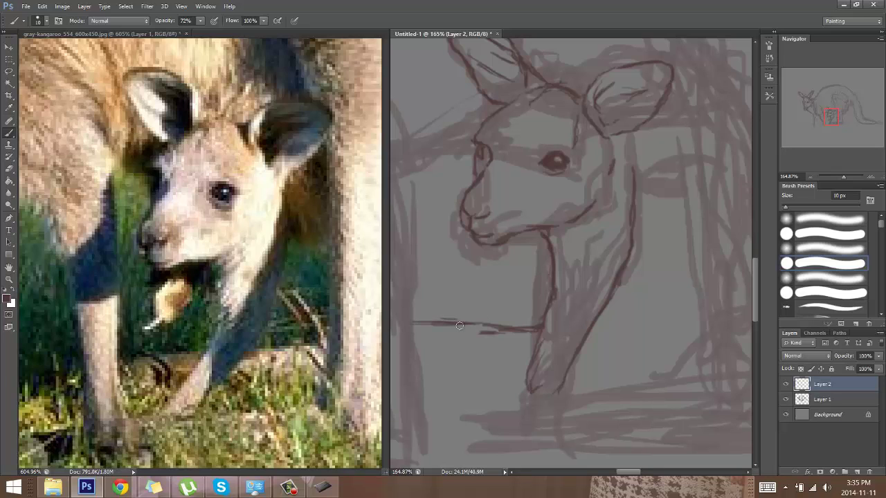
Step: Continue the horizontal line behind the joey's neck, add a second line below it on both sides, and close the end near the mother's hind leg
{"action": "left_click_drag", "start_coordinate": [425, 353], "coordinate": [525, 353]}
{"action": "left_click_drag", "start_coordinate": [601, 320], "coordinate": [637, 319]}
{"action": "mouse_move", "coordinate": [700, 310]}
{"action": "left_mouse_down"}
{"action": "mouse_move", "coordinate": [620, 319]}
{"action": "mouse_move", "coordinate": [700, 316]}
{"action": "left_mouse_up"}
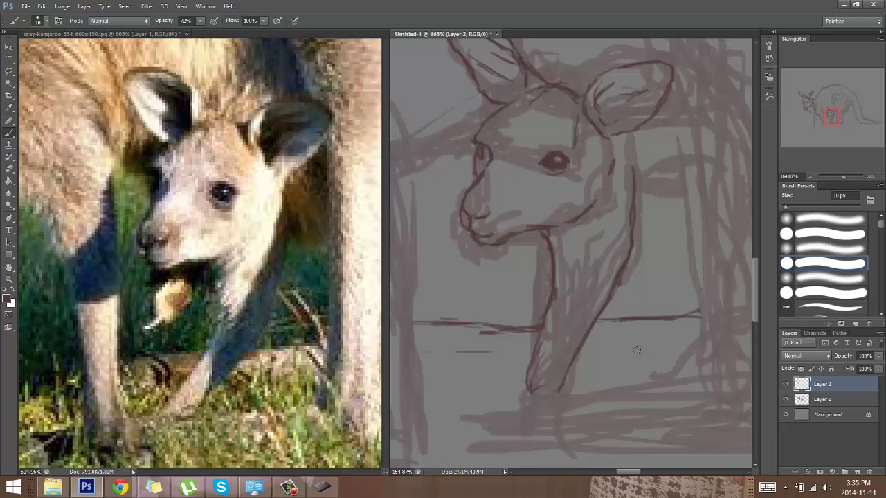
{"action": "left_click_drag", "start_coordinate": [433, 353], "coordinate": [508, 354]}
{"action": "left_click_drag", "start_coordinate": [618, 355], "coordinate": [640, 354]}
{"action": "mouse_move", "coordinate": [583, 355]}
{"action": "left_mouse_down"}
{"action": "mouse_move", "coordinate": [650, 357]}
{"action": "mouse_move", "coordinate": [695, 346]}
{"action": "left_mouse_up"}
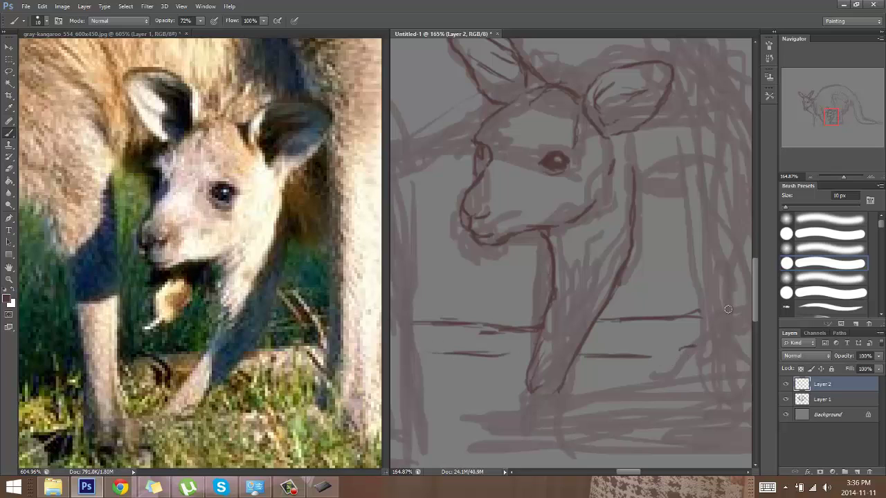
{"action": "left_click_drag", "start_coordinate": [696, 309], "coordinate": [701, 349]}
Step: Hide and show the rough sketch on Layer 1 to check the clean line work across the whole drawing
{"action": "left_click_drag", "start_coordinate": [843, 176], "coordinate": [837, 176]}
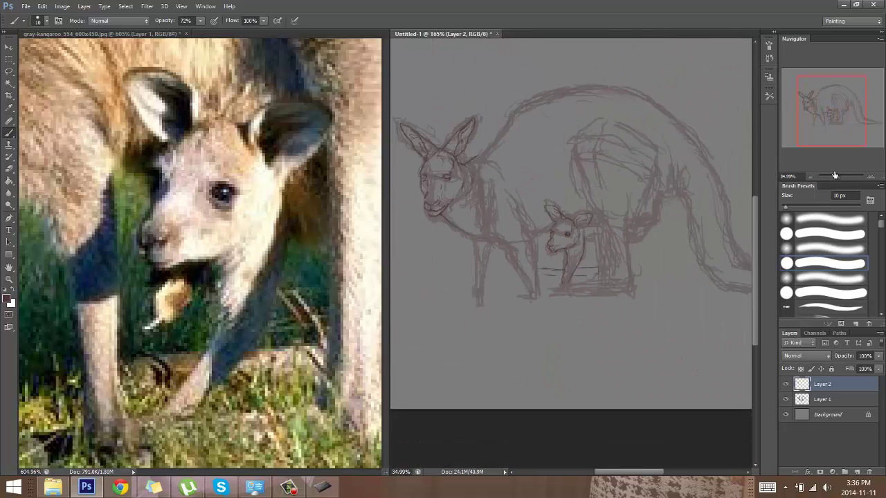
{"action": "left_click_drag", "start_coordinate": [832, 109], "coordinate": [828, 109]}
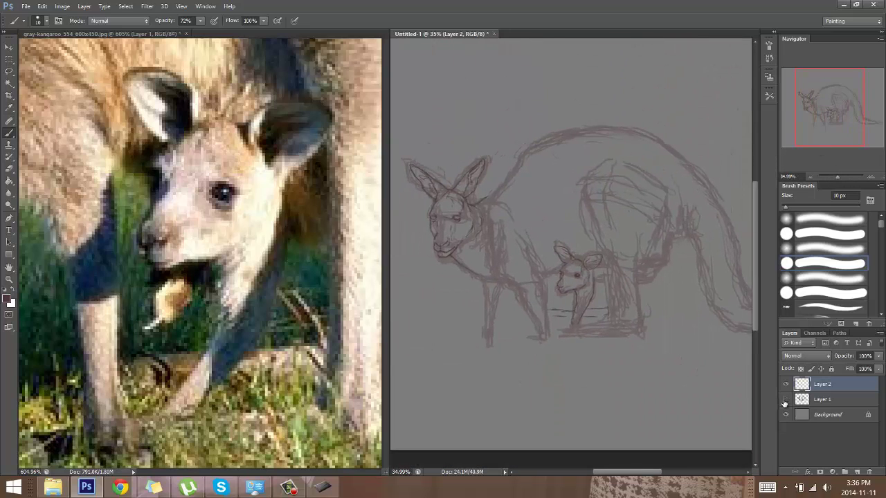
{"action": "left_click", "coordinate": [786, 400]}
{"action": "left_click", "coordinate": [786, 400]}
{"action": "left_click", "coordinate": [787, 401]}
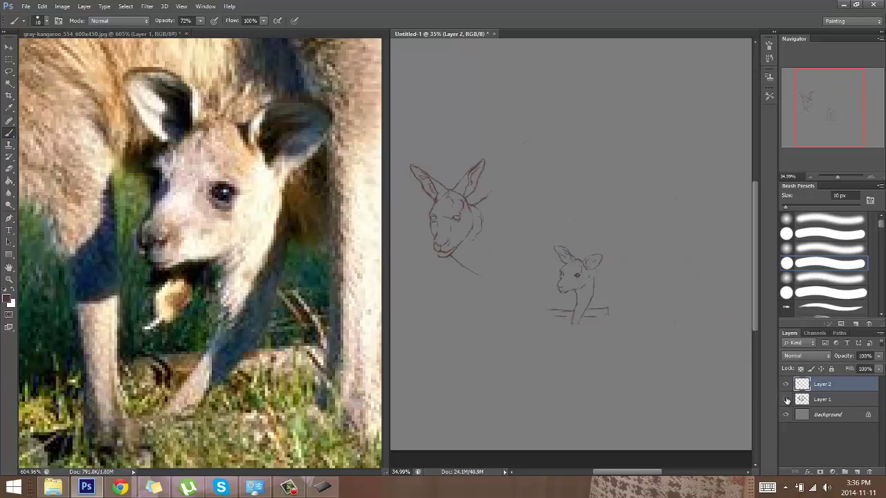
{"action": "left_click", "coordinate": [786, 401]}
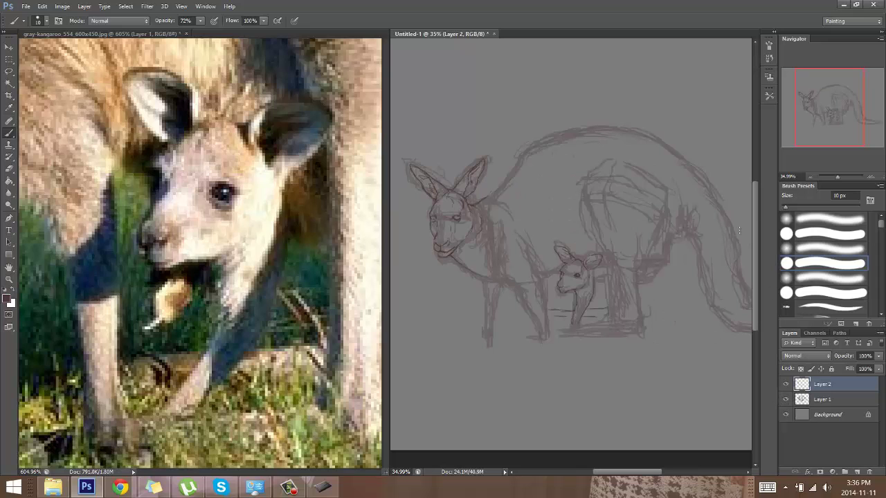
{"action": "mouse_move", "coordinate": [814, 116]}
{"action": "left_mouse_down"}
{"action": "mouse_move", "coordinate": [801, 118]}
{"action": "mouse_move", "coordinate": [841, 118]}
{"action": "mouse_move", "coordinate": [799, 128]}
{"action": "mouse_move", "coordinate": [829, 121]}
{"action": "left_mouse_up"}
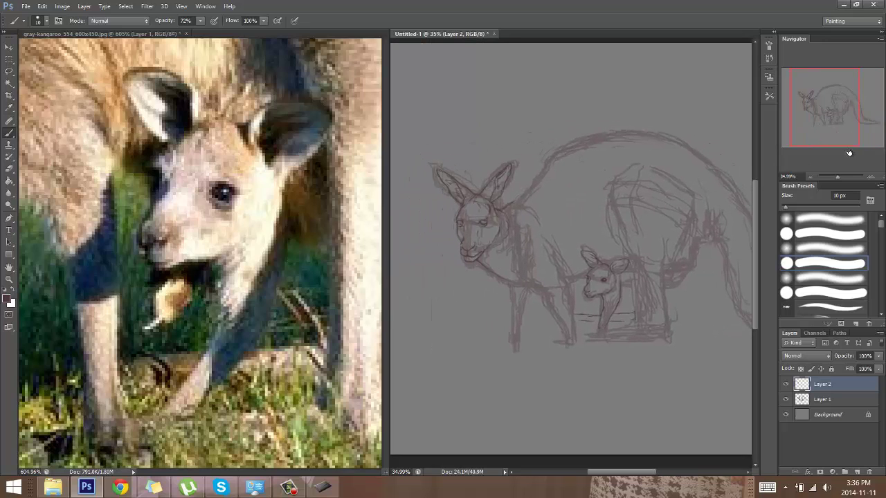
Step: View the whole kangaroo in the reference photo and the full sketch side by side for comparison
{"action": "left_click", "coordinate": [300, 216]}
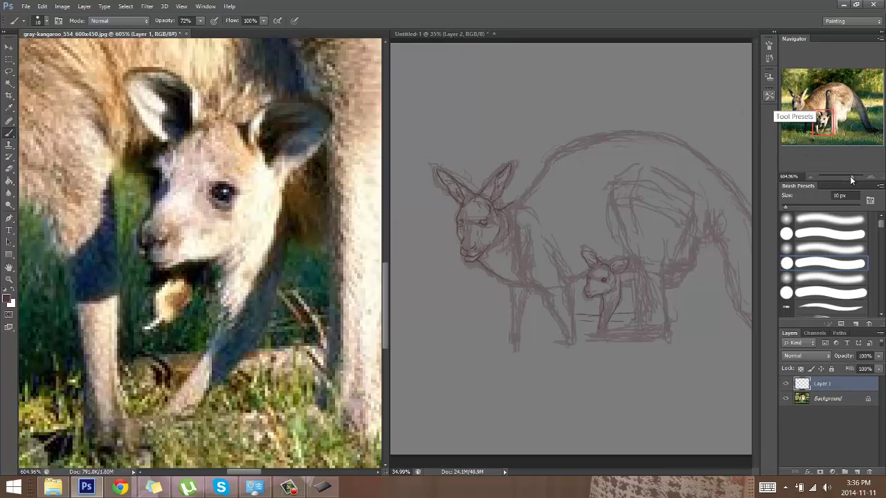
{"action": "left_click_drag", "start_coordinate": [852, 178], "coordinate": [844, 175]}
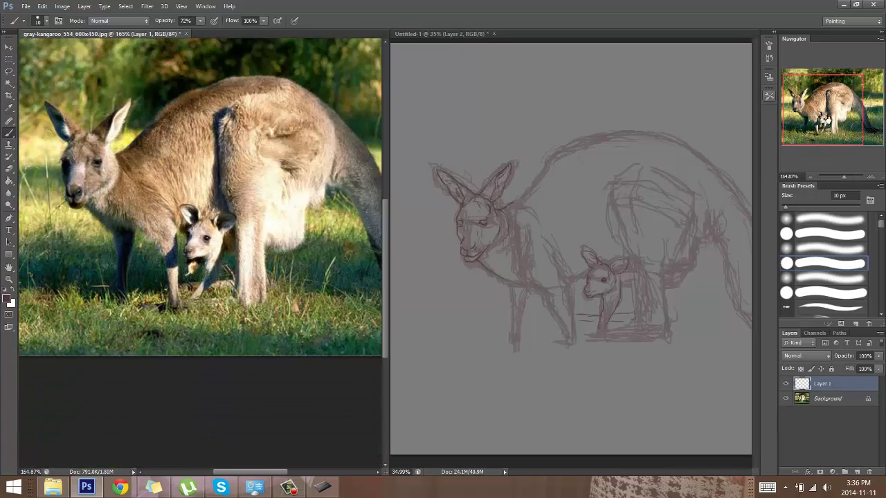
{"action": "left_click_drag", "start_coordinate": [827, 119], "coordinate": [827, 99]}
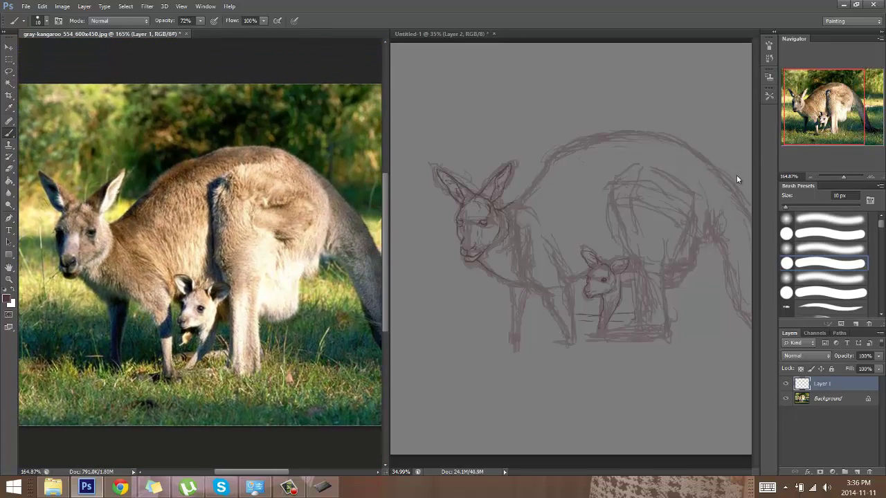
{"action": "left_click", "coordinate": [735, 174]}
{"action": "left_click_drag", "start_coordinate": [835, 175], "coordinate": [835, 170]}
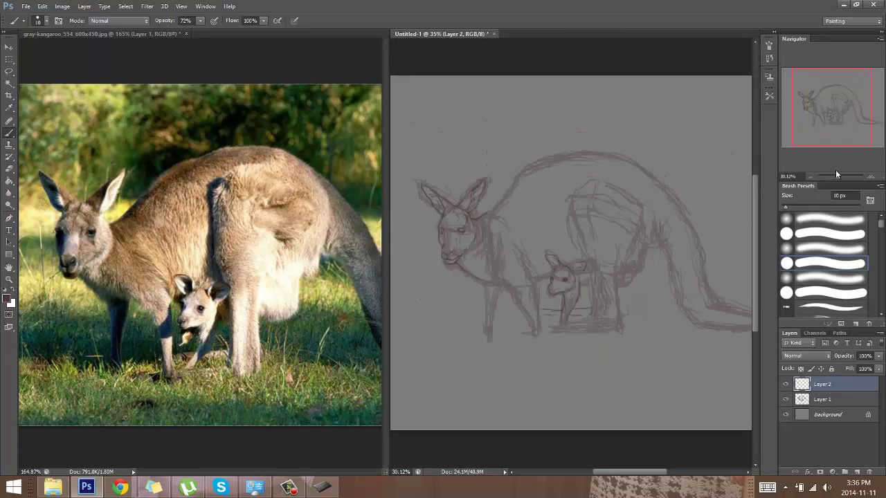
{"action": "mouse_move", "coordinate": [829, 116]}
{"action": "left_mouse_down"}
{"action": "mouse_move", "coordinate": [832, 109]}
{"action": "mouse_move", "coordinate": [827, 136]}
{"action": "left_mouse_up"}
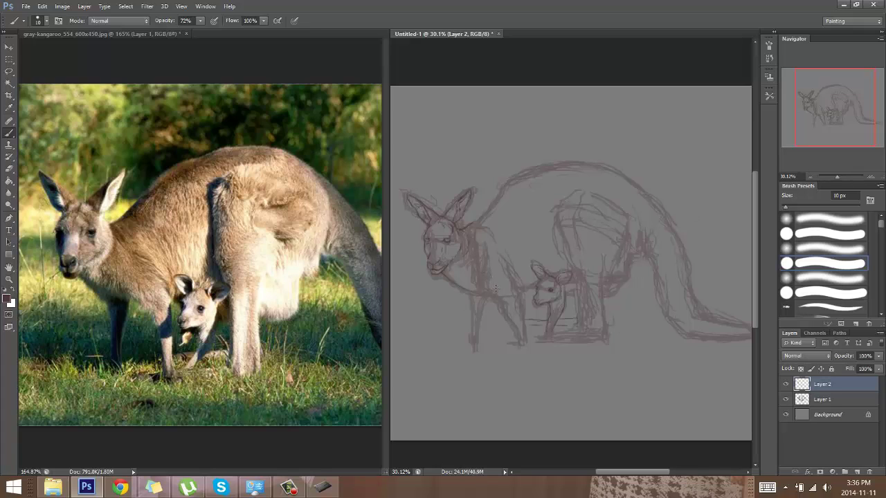
Step: Circle the bright white fur behind the hind leg on the reference photo, check the tail, and undo the marks
{"action": "left_click", "coordinate": [276, 284]}
{"action": "mouse_move", "coordinate": [264, 271]}
{"action": "left_mouse_down"}
{"action": "mouse_move", "coordinate": [295, 277]}
{"action": "mouse_move", "coordinate": [254, 268]}
{"action": "mouse_move", "coordinate": [256, 290]}
{"action": "left_mouse_up"}
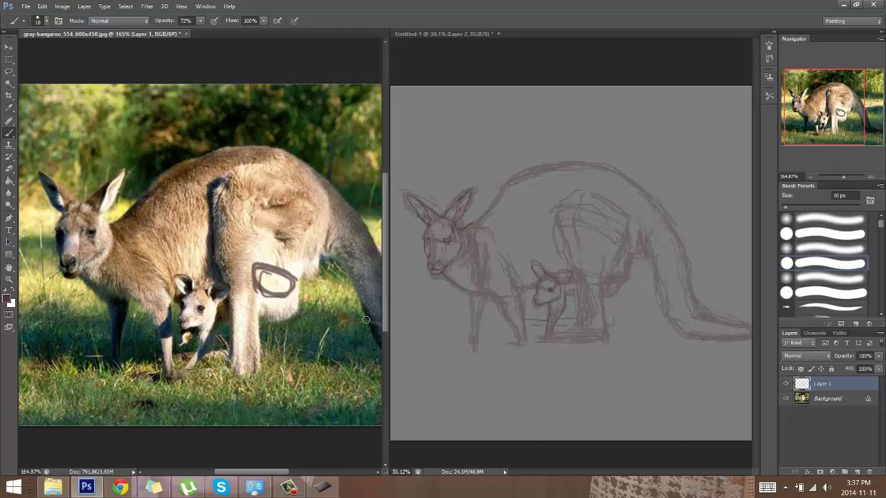
{"action": "mouse_move", "coordinate": [846, 111]}
{"action": "left_mouse_down"}
{"action": "mouse_move", "coordinate": [858, 105]}
{"action": "mouse_move", "coordinate": [842, 110]}
{"action": "mouse_move", "coordinate": [847, 104]}
{"action": "left_mouse_up"}
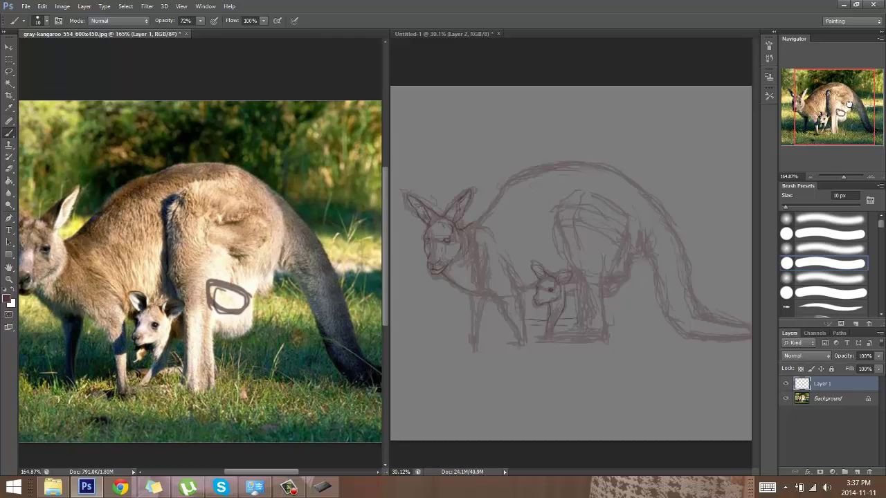
{"action": "left_click_drag", "start_coordinate": [845, 103], "coordinate": [838, 104]}
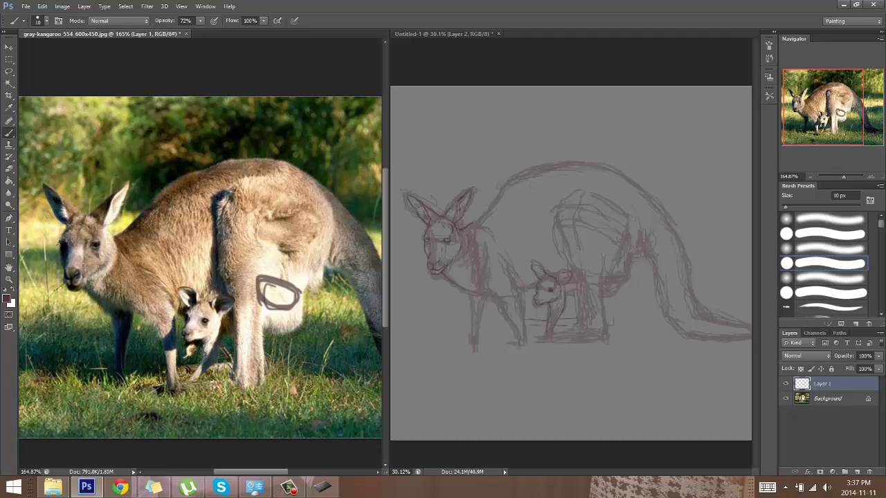
{"action": "key", "text": "ctrl+alt+z"}
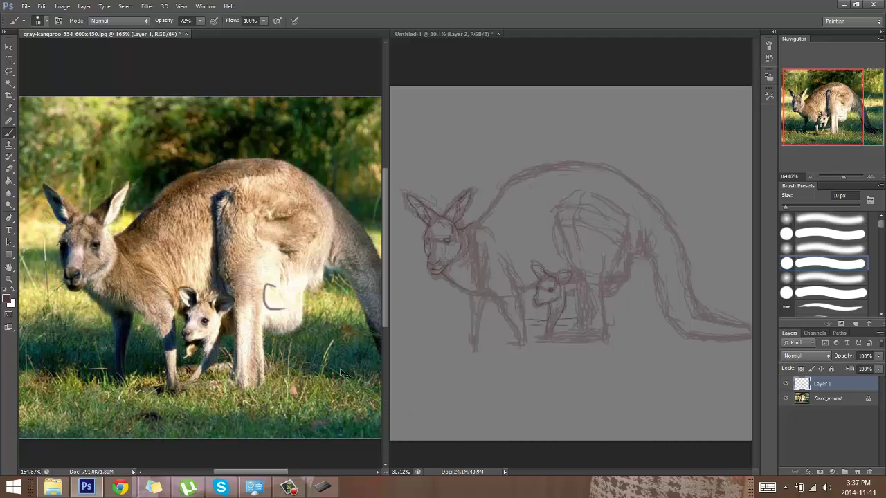
{"action": "key", "text": "ctrl+alt+z"}
Step: Sample the near-white highlight colour fcfdef from the reference photo as the foreground colour and open it in the Color Picker
{"action": "key", "text": "alt"}
{"action": "key", "text": "alt"}
{"action": "key", "text": "x"}
{"action": "left_click", "coordinate": [7, 301]}
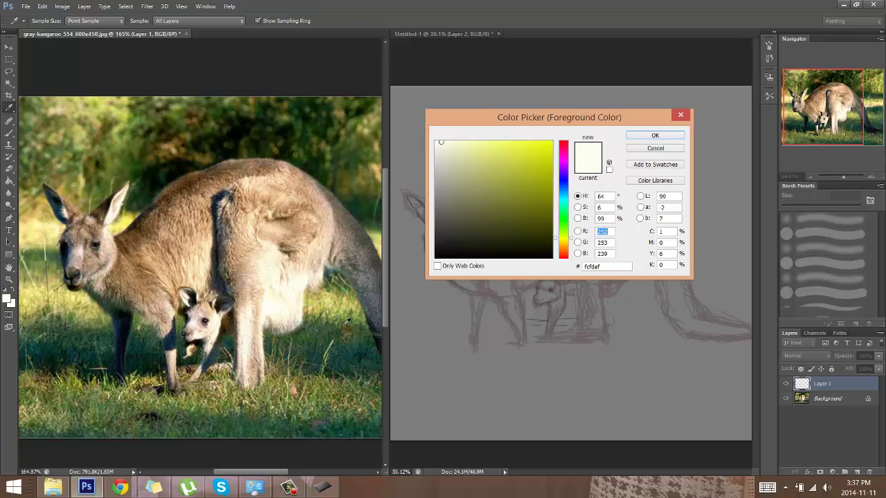
Step: Sample the dark crease above the hind leg, the shaded forelegs and the body fur to compare their colours
{"action": "left_click", "coordinate": [220, 195]}
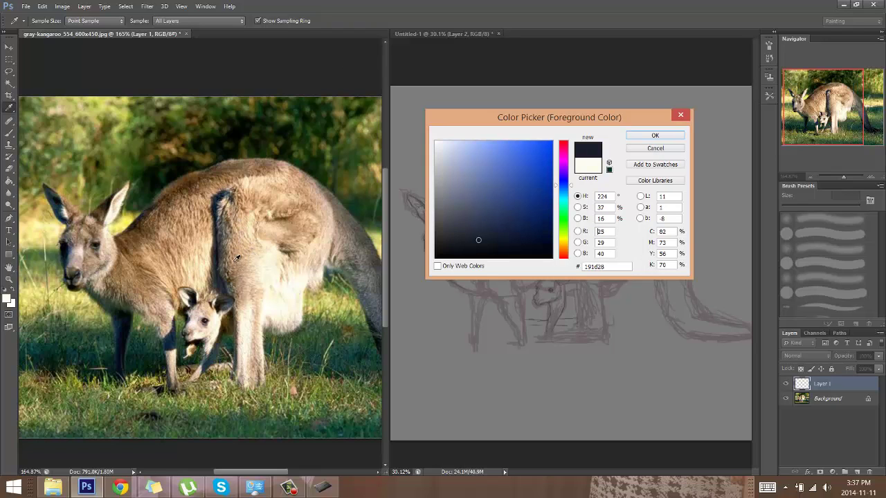
{"action": "left_click", "coordinate": [126, 321]}
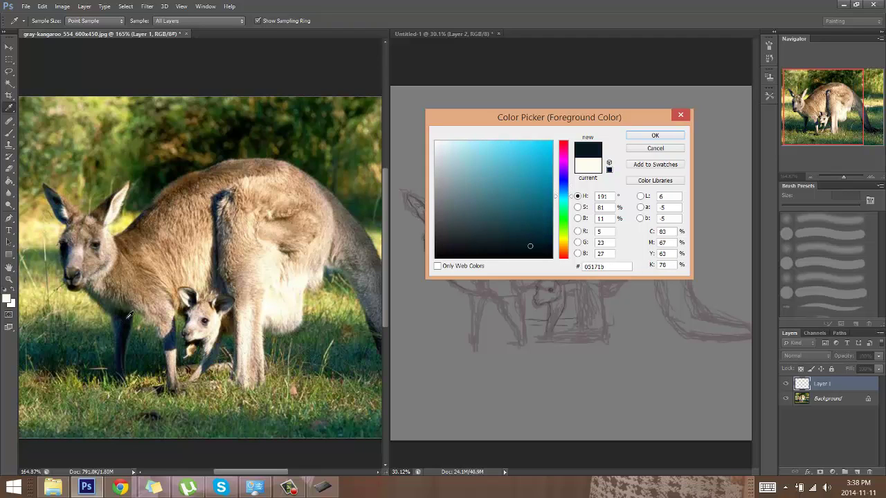
{"action": "left_click", "coordinate": [174, 332]}
{"action": "mouse_move", "coordinate": [188, 238]}
{"action": "left_mouse_down"}
{"action": "mouse_move", "coordinate": [202, 243]}
{"action": "mouse_move", "coordinate": [205, 225]}
{"action": "mouse_move", "coordinate": [184, 241]}
{"action": "mouse_move", "coordinate": [204, 229]}
{"action": "left_mouse_up"}
{"action": "left_click_drag", "start_coordinate": [327, 227], "coordinate": [422, 305]}
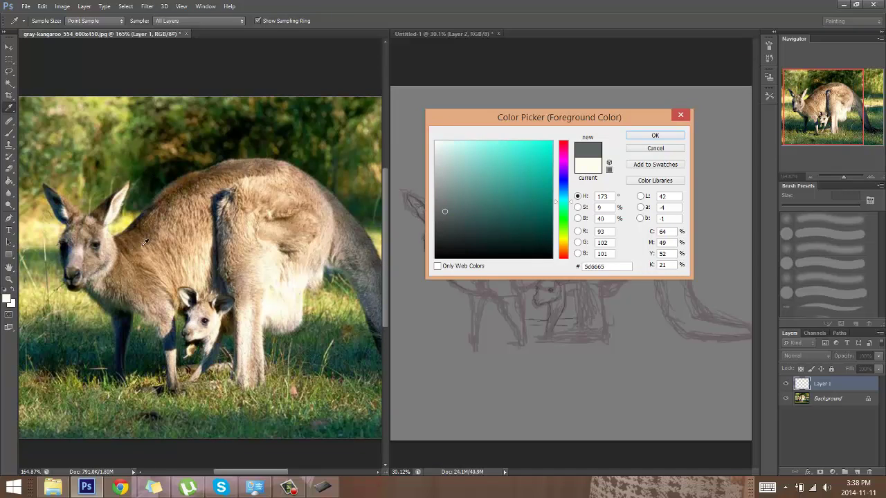
Step: Sample the darkest spots around the mother's far eye, cancel the colour change, and return to the Brush tool
{"action": "left_click", "coordinate": [67, 241]}
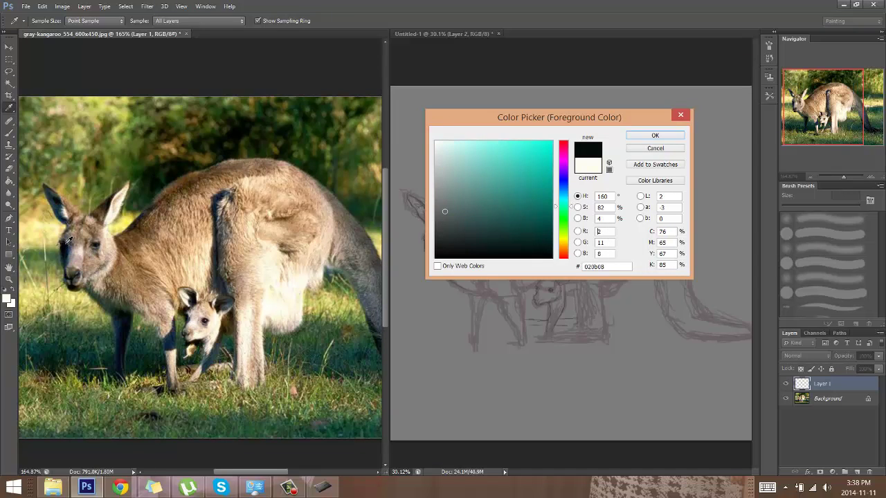
{"action": "left_click", "coordinate": [70, 241]}
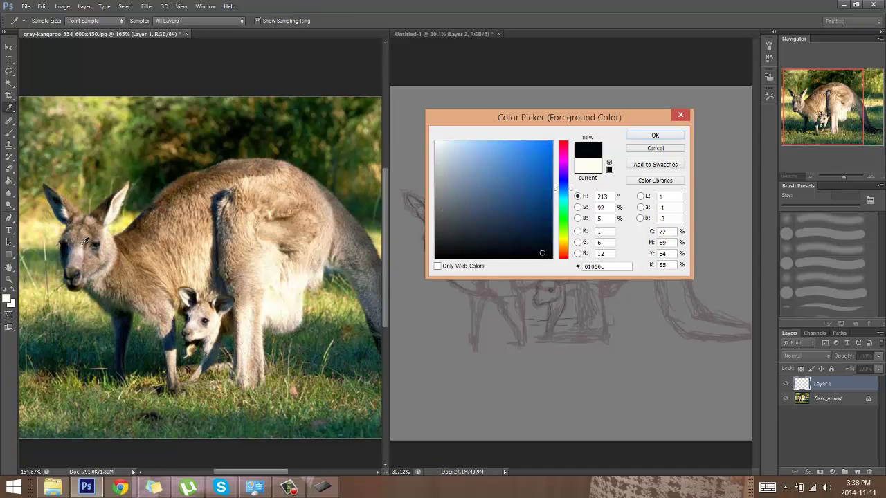
{"action": "left_click", "coordinate": [69, 241]}
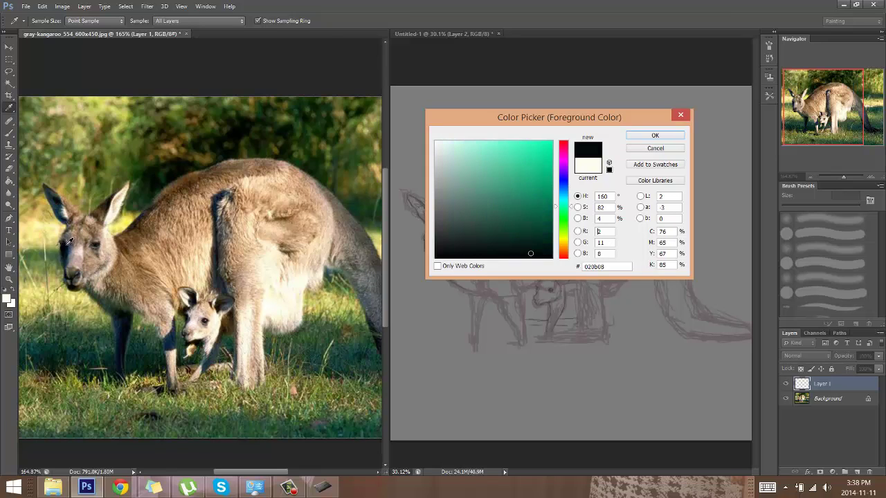
{"action": "left_click", "coordinate": [71, 243]}
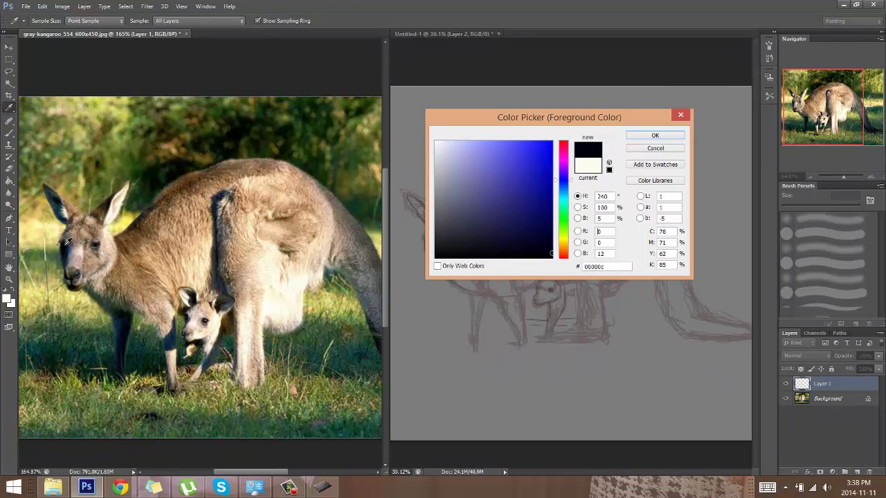
{"action": "left_click", "coordinate": [69, 242]}
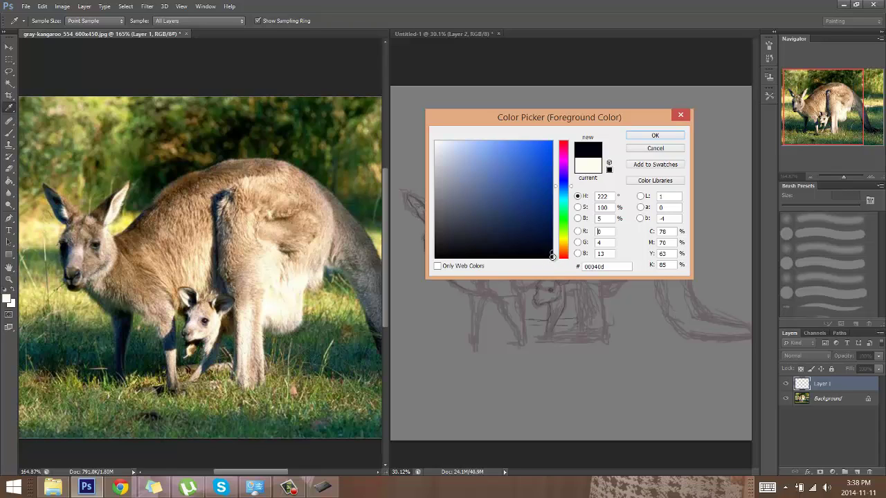
{"action": "left_click", "coordinate": [645, 149]}
{"action": "key", "text": "b"}
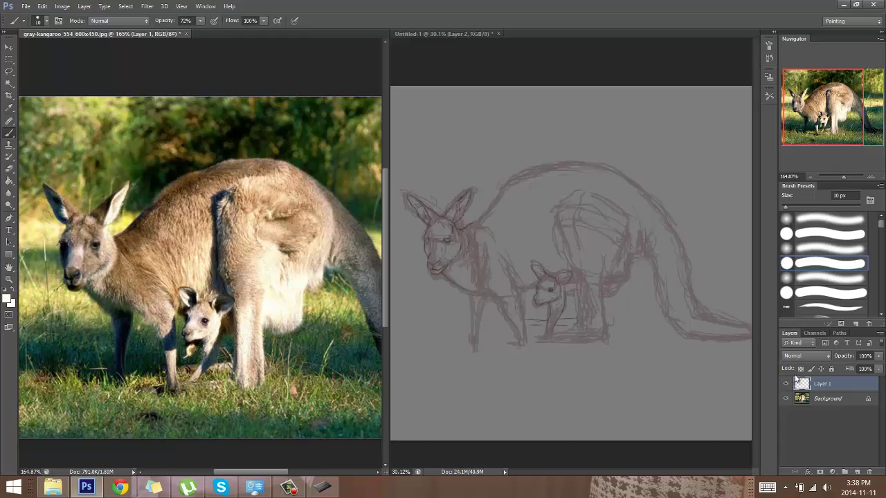
Step: Add a new layer above the Background and beneath the sketch in the Untitled-1 painting, and choose a hard round brush preset
{"action": "left_click", "coordinate": [694, 373]}
{"action": "left_click", "coordinate": [785, 399]}
{"action": "left_click", "coordinate": [785, 399]}
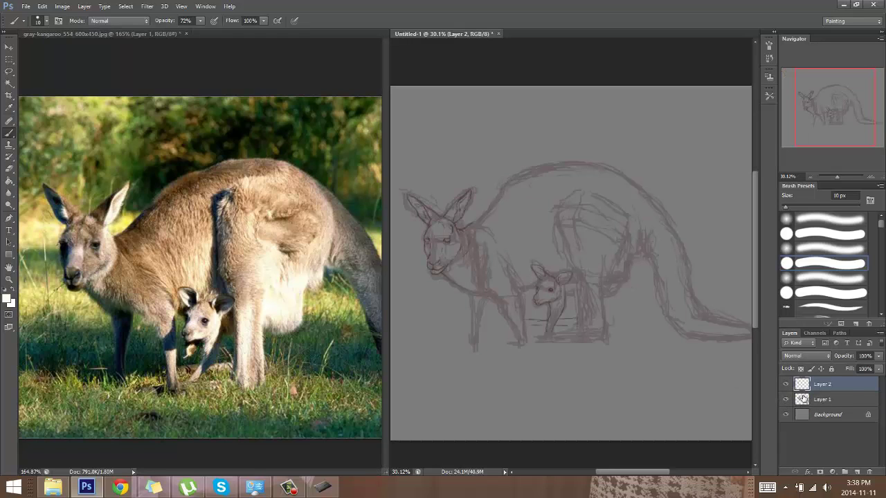
{"action": "left_click", "coordinate": [847, 400]}
{"action": "left_click", "coordinate": [851, 414]}
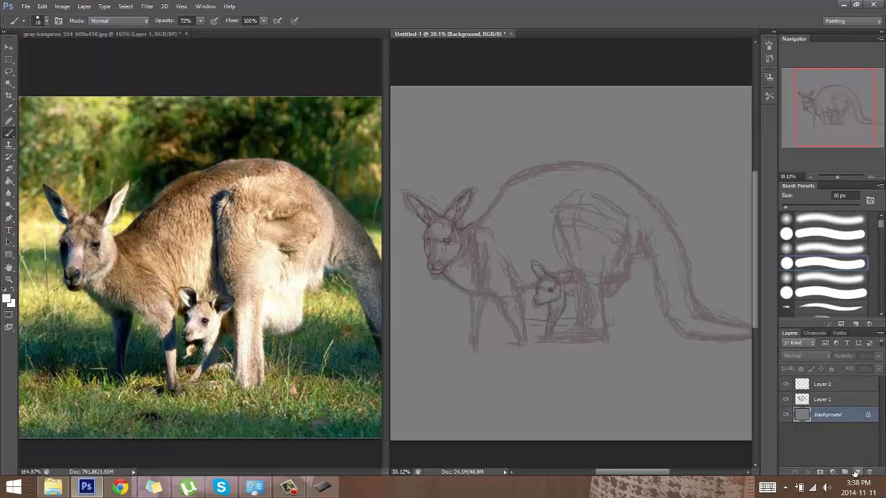
{"action": "left_click", "coordinate": [870, 472]}
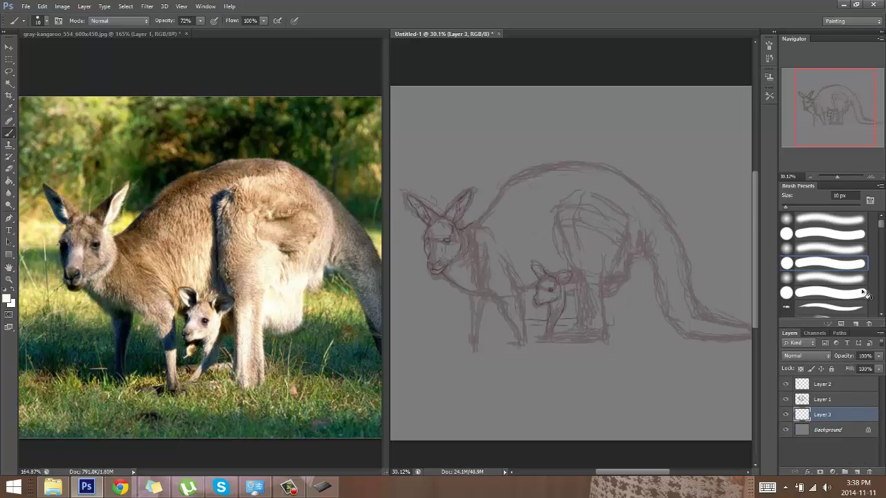
{"action": "left_click", "coordinate": [825, 294]}
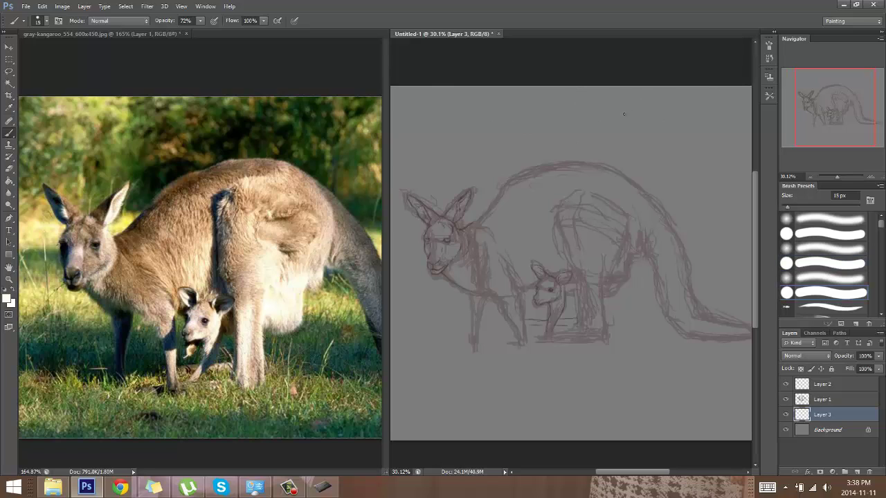
Step: Try out near-white strokes with the 90 px brush above the kangaroo's back, and undo them all
{"action": "mouse_move", "coordinate": [606, 112]}
{"action": "left_mouse_down"}
{"action": "mouse_move", "coordinate": [669, 144]}
{"action": "mouse_move", "coordinate": [614, 109]}
{"action": "mouse_move", "coordinate": [676, 144]}
{"action": "mouse_move", "coordinate": [617, 110]}
{"action": "mouse_move", "coordinate": [676, 140]}
{"action": "mouse_move", "coordinate": [639, 113]}
{"action": "mouse_move", "coordinate": [694, 134]}
{"action": "mouse_move", "coordinate": [655, 111]}
{"action": "mouse_move", "coordinate": [695, 123]}
{"action": "left_mouse_up"}
{"action": "mouse_move", "coordinate": [635, 114]}
{"action": "left_mouse_down"}
{"action": "mouse_move", "coordinate": [620, 108]}
{"action": "mouse_move", "coordinate": [737, 154]}
{"action": "left_mouse_up"}
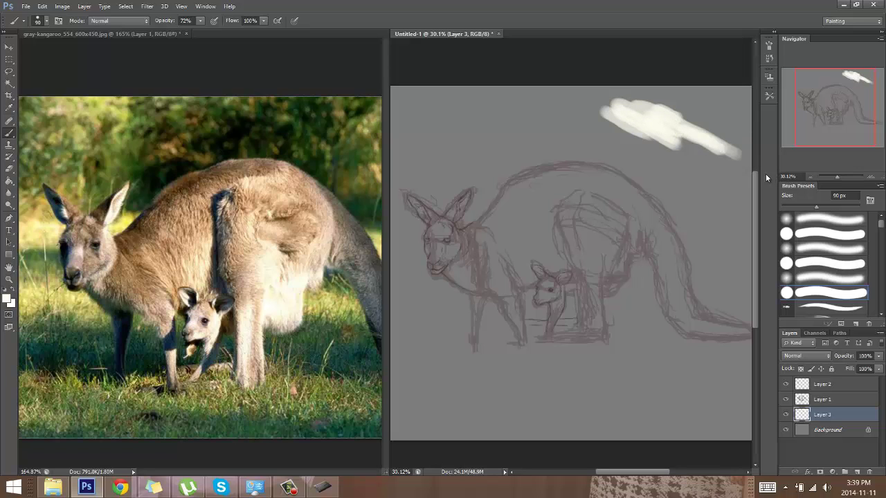
{"action": "left_click_drag", "start_coordinate": [515, 98], "coordinate": [559, 111]}
{"action": "left_click_drag", "start_coordinate": [614, 145], "coordinate": [642, 161]}
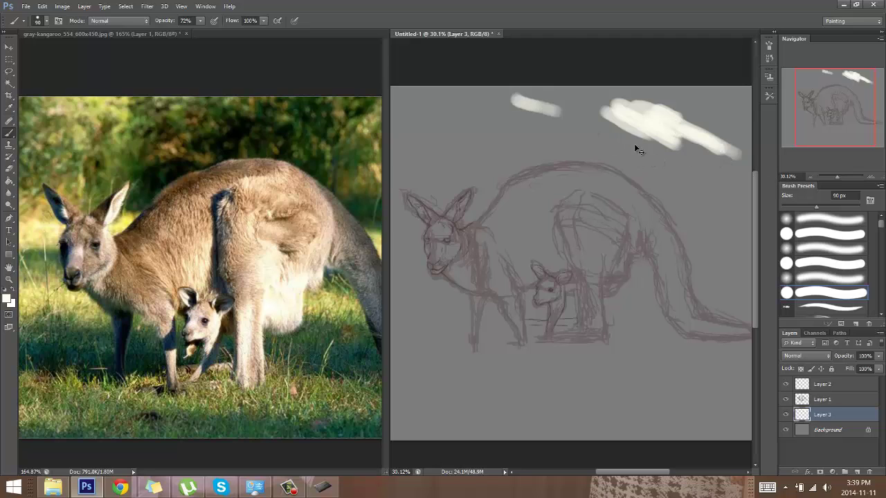
{"action": "key", "text": "ctrl+alt+z"}
{"action": "key", "text": "ctrl+alt+z"}
{"action": "key", "text": "ctrl+alt+z"}
{"action": "key", "text": "ctrl+alt+z"}
{"action": "key", "text": "ctrl+alt+z"}
{"action": "key", "text": "ctrl+alt+z"}
{"action": "key", "text": "ctrl+alt+z"}
{"action": "key", "text": "ctrl+alt+z"}
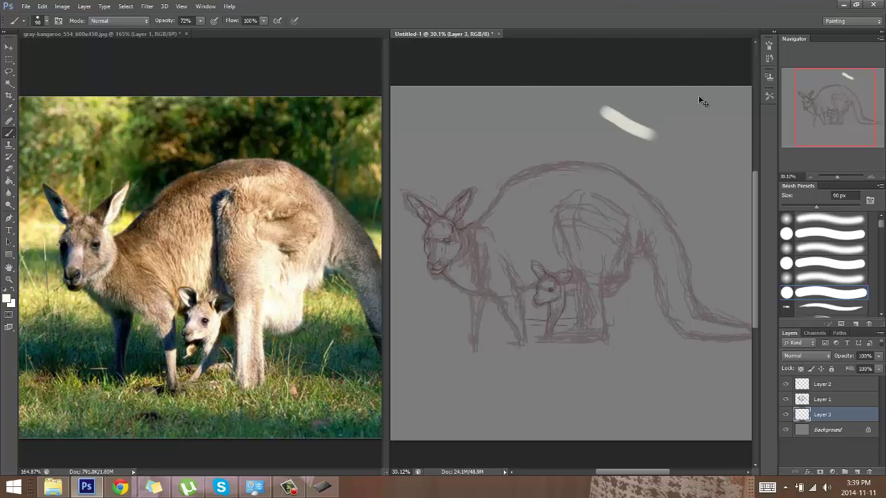
{"action": "key", "text": "ctrl+alt+z"}
Step: Review the brush's tip shape and its Transfer settings for opacity and flow jitter
{"action": "left_click", "coordinate": [767, 47]}
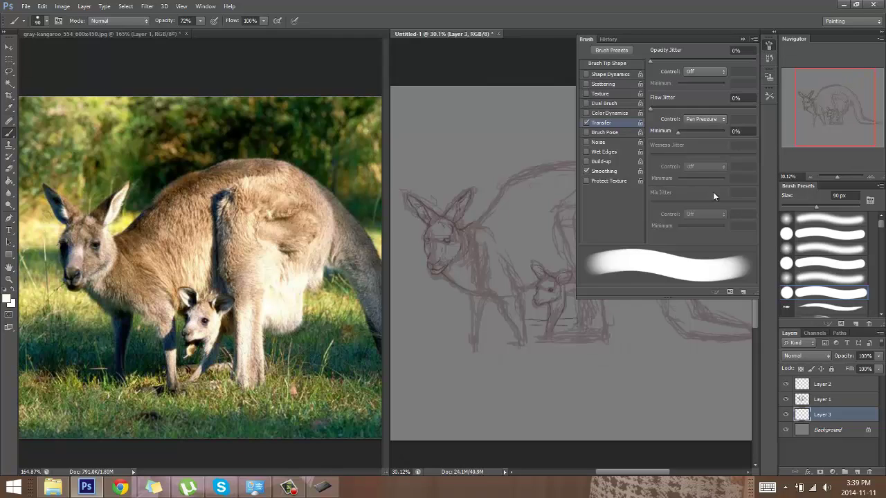
{"action": "left_click", "coordinate": [612, 63]}
{"action": "left_click_drag", "start_coordinate": [655, 215], "coordinate": [605, 205]}
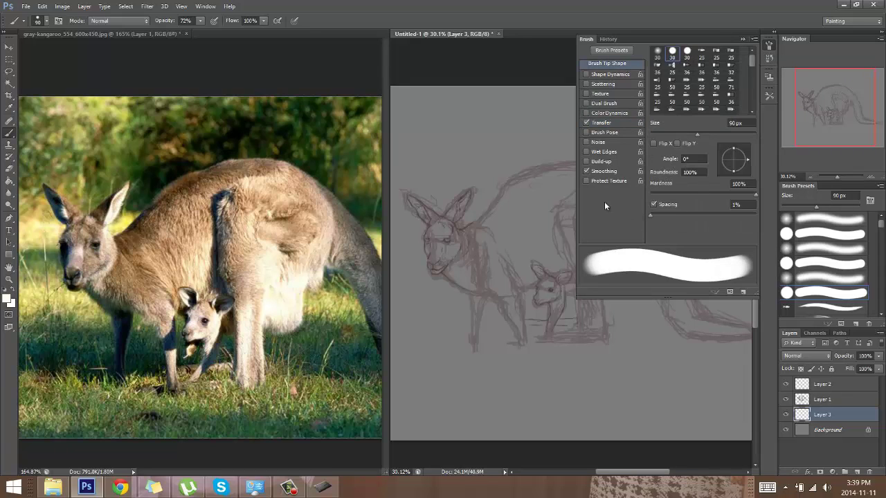
{"action": "left_click", "coordinate": [623, 121]}
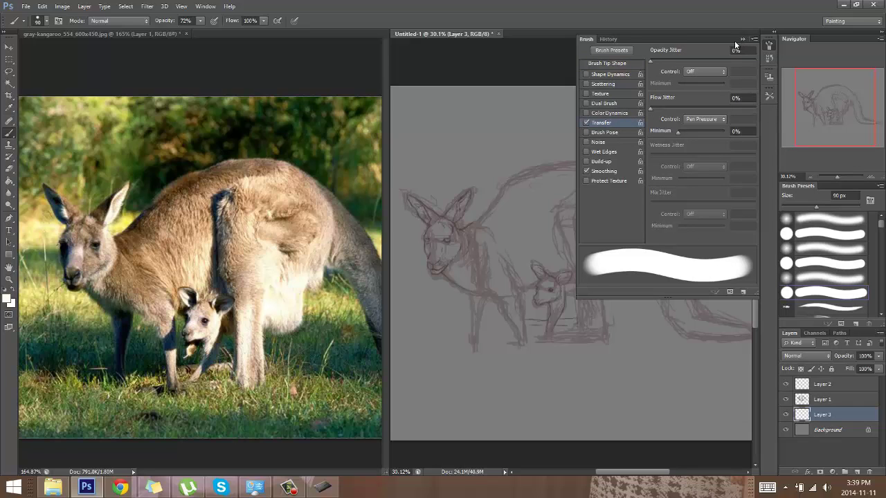
{"action": "left_click_drag", "start_coordinate": [742, 36], "coordinate": [741, 40]}
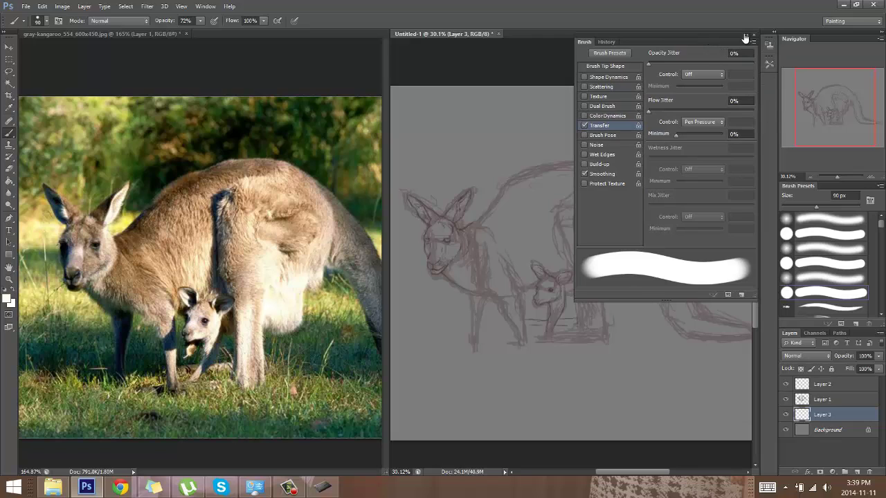
{"action": "left_click", "coordinate": [745, 36]}
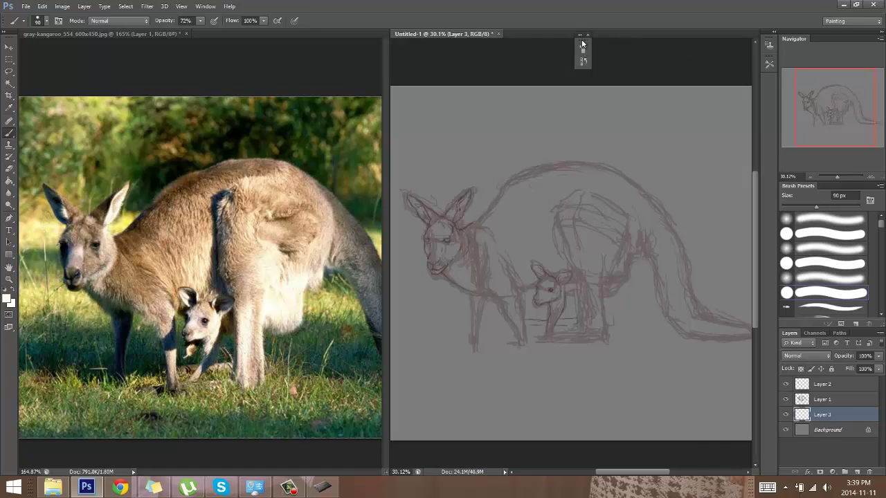
{"action": "left_click_drag", "start_coordinate": [582, 43], "coordinate": [769, 48]}
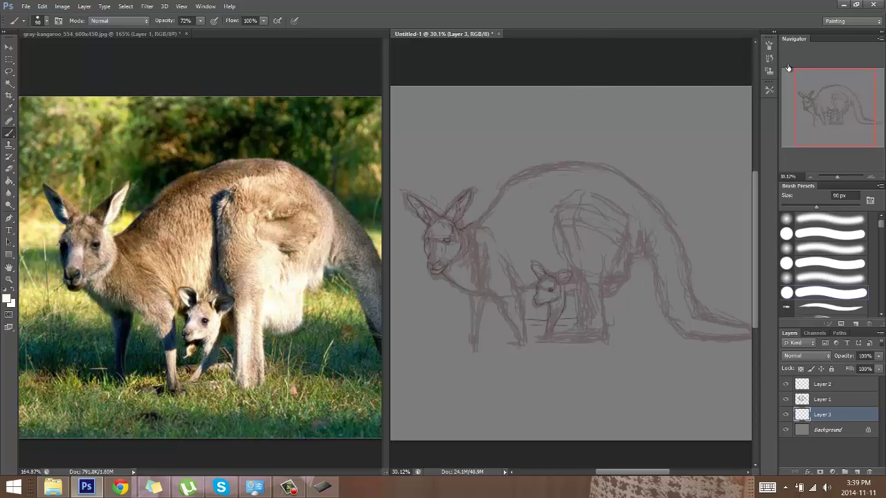
Step: Remove the Clone Source panel from the collapsed dock, keeping Brush and History there
{"action": "left_click", "coordinate": [769, 45]}
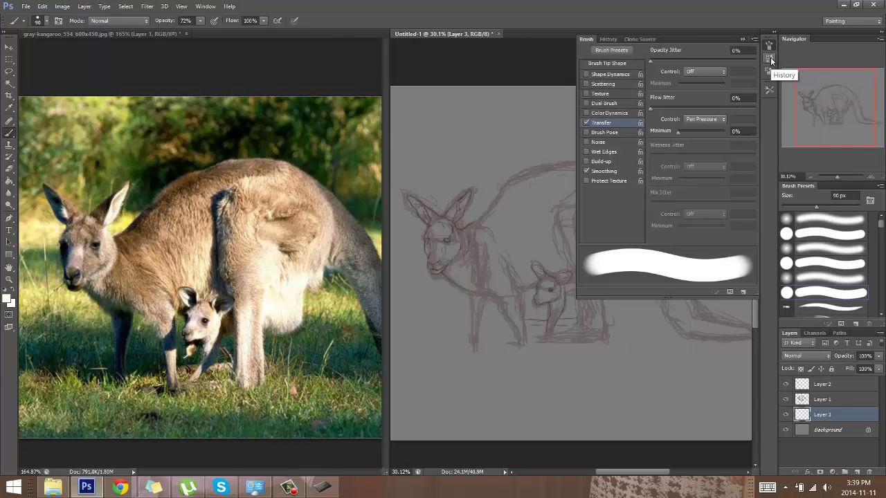
{"action": "left_click", "coordinate": [769, 59]}
{"action": "left_click", "coordinate": [770, 72]}
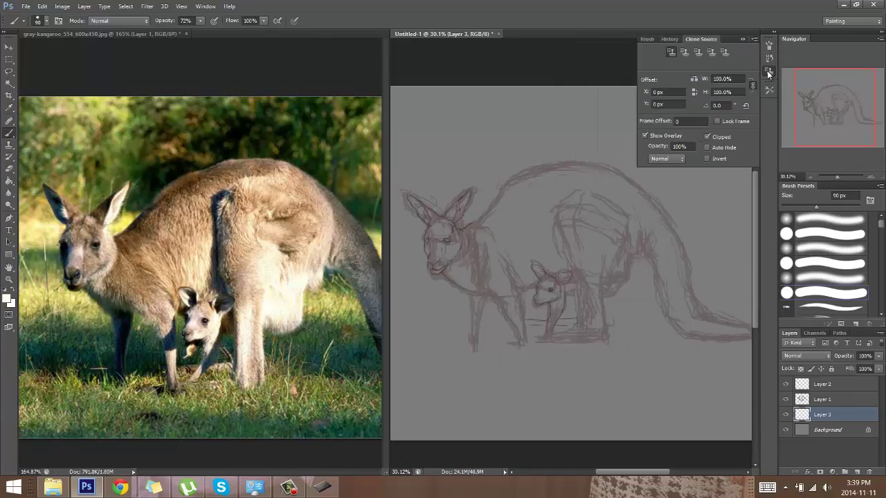
{"action": "mouse_move", "coordinate": [770, 72]}
{"action": "left_mouse_down"}
{"action": "mouse_move", "coordinate": [672, 79]}
{"action": "mouse_move", "coordinate": [599, 70]}
{"action": "left_mouse_up"}
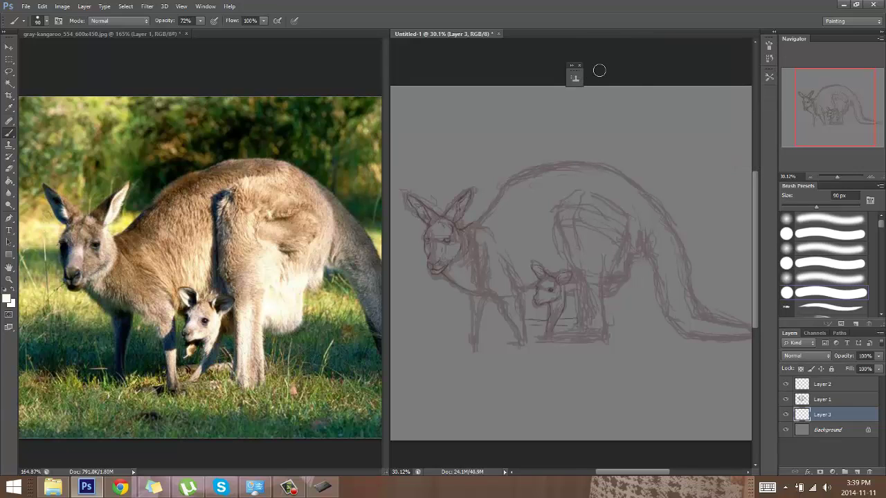
{"action": "left_click", "coordinate": [579, 66]}
Step: Remove the Tool Presets panel from the dock and leave the Brush settings collapsed
{"action": "left_click", "coordinate": [769, 77]}
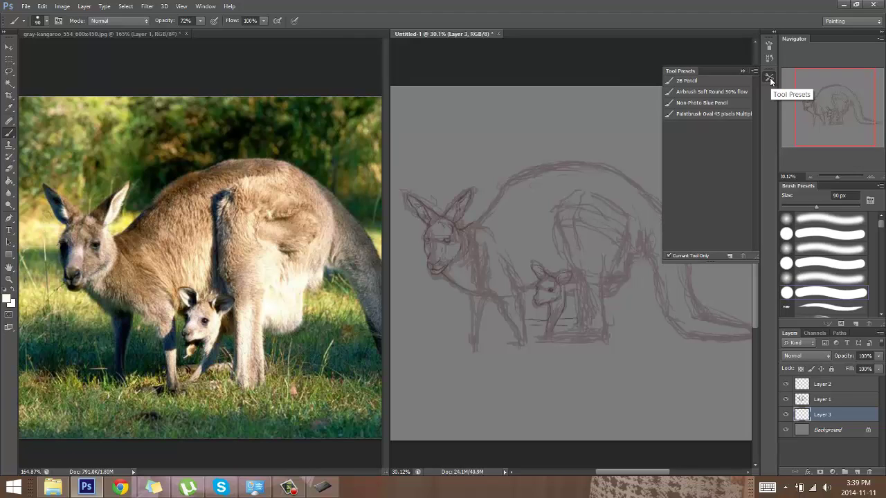
{"action": "left_click", "coordinate": [770, 80]}
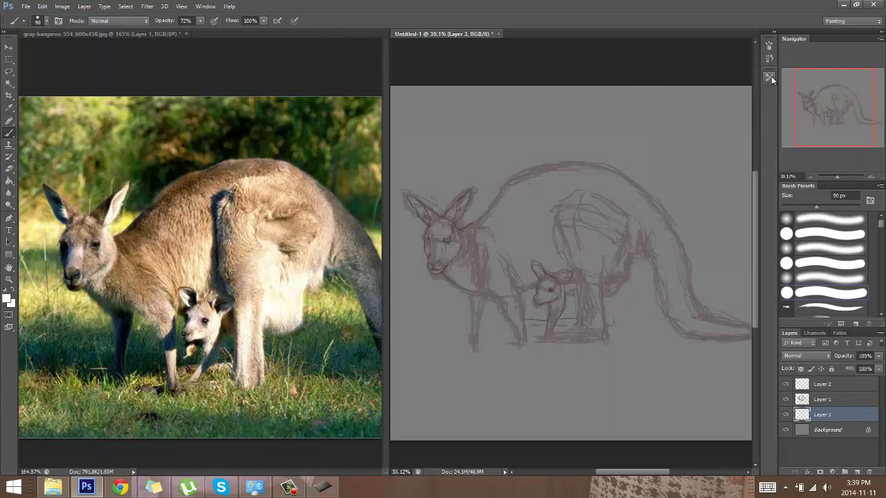
{"action": "left_click", "coordinate": [768, 58]}
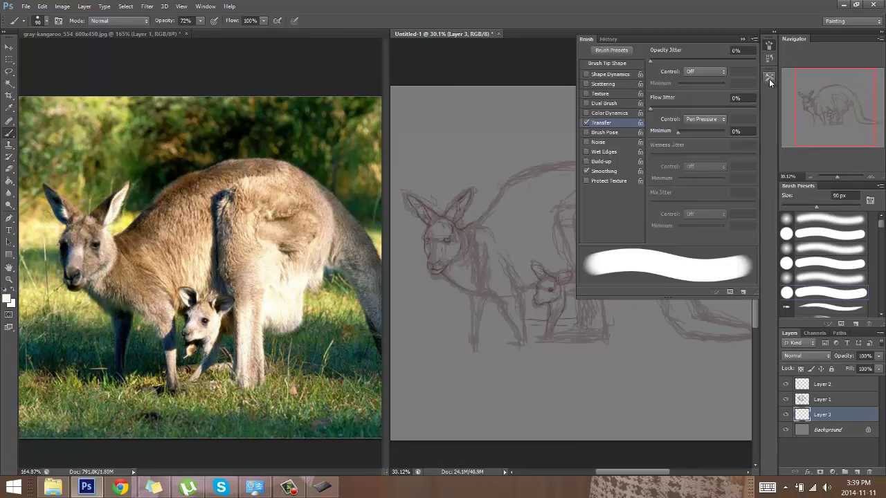
{"action": "mouse_move", "coordinate": [769, 78]}
{"action": "left_mouse_down"}
{"action": "mouse_move", "coordinate": [609, 158]}
{"action": "mouse_move", "coordinate": [529, 135]}
{"action": "left_mouse_up"}
{"action": "left_click", "coordinate": [532, 127]}
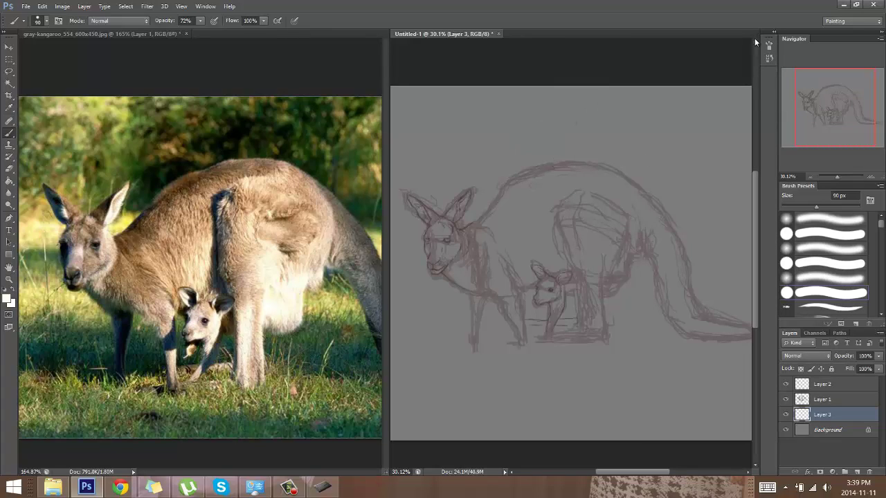
{"action": "left_click", "coordinate": [769, 45]}
{"action": "left_click", "coordinate": [741, 38]}
Step: Paint the mother's head, neck and ears in a light tan base colour, reducing the brush to 70 and 45 px for narrower areas
{"action": "mouse_move", "coordinate": [444, 230]}
{"action": "left_mouse_down"}
{"action": "mouse_move", "coordinate": [433, 235]}
{"action": "mouse_move", "coordinate": [456, 247]}
{"action": "mouse_move", "coordinate": [431, 251]}
{"action": "mouse_move", "coordinate": [438, 256]}
{"action": "mouse_move", "coordinate": [456, 244]}
{"action": "mouse_move", "coordinate": [476, 263]}
{"action": "mouse_move", "coordinate": [467, 276]}
{"action": "mouse_move", "coordinate": [458, 251]}
{"action": "mouse_move", "coordinate": [474, 249]}
{"action": "mouse_move", "coordinate": [454, 241]}
{"action": "mouse_move", "coordinate": [470, 258]}
{"action": "mouse_move", "coordinate": [462, 274]}
{"action": "mouse_move", "coordinate": [483, 285]}
{"action": "mouse_move", "coordinate": [494, 260]}
{"action": "mouse_move", "coordinate": [472, 234]}
{"action": "mouse_move", "coordinate": [479, 238]}
{"action": "left_mouse_up"}
{"action": "key", "text": "bracketleft"}
{"action": "key", "text": "bracketleft"}
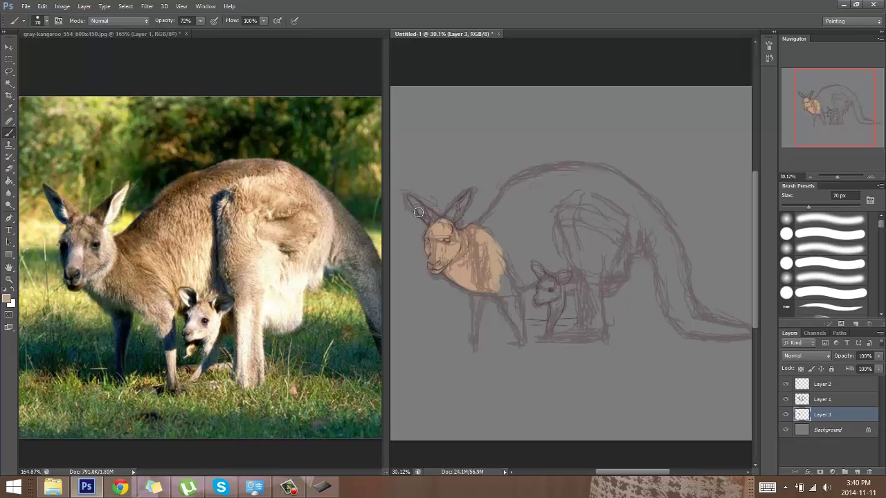
{"action": "left_click_drag", "start_coordinate": [431, 211], "coordinate": [414, 203]}
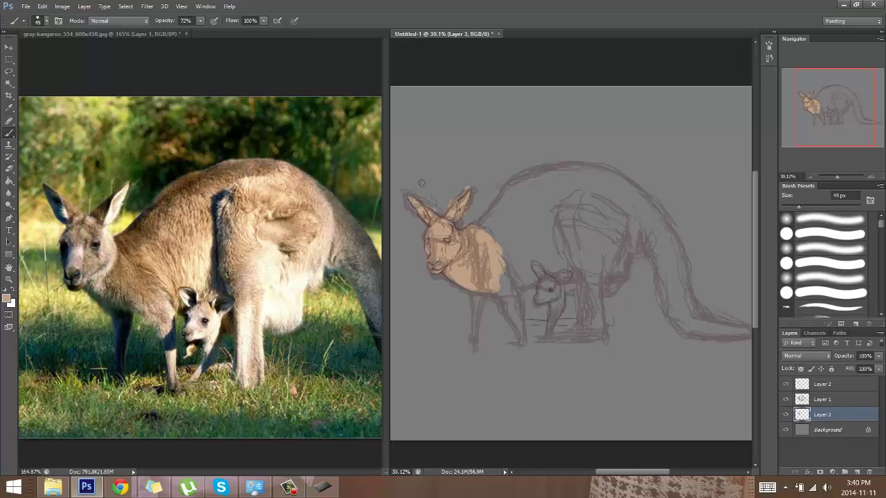
Step: Enlarge the brush to 125 px and fill the mother's chest and both forelegs with the tan base colour
{"action": "key", "text": "]"}
{"action": "key", "text": "]"}
{"action": "key", "text": "]"}
{"action": "key", "text": "]"}
{"action": "mouse_move", "coordinate": [499, 277]}
{"action": "left_mouse_down"}
{"action": "mouse_move", "coordinate": [517, 308]}
{"action": "mouse_move", "coordinate": [520, 345]}
{"action": "mouse_move", "coordinate": [506, 269]}
{"action": "mouse_move", "coordinate": [477, 294]}
{"action": "mouse_move", "coordinate": [476, 346]}
{"action": "left_mouse_up"}
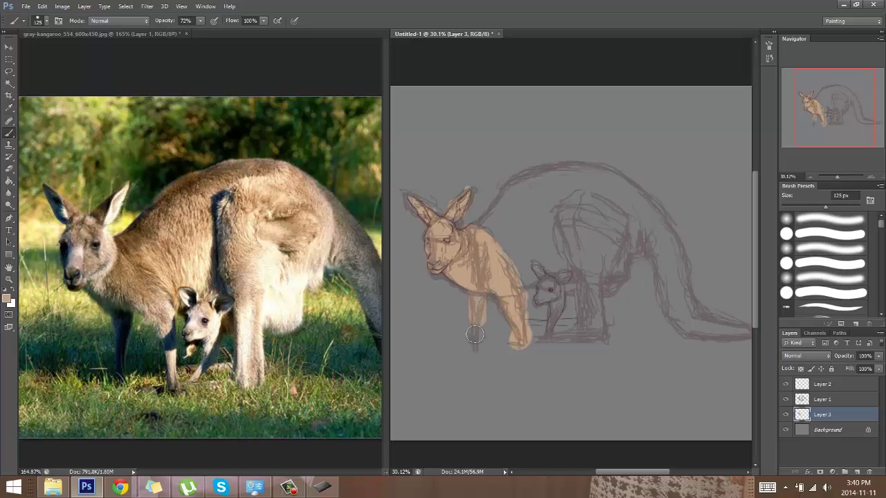
Step: Fill the mother's torso, belly, hind leg and thigh and the joey with tan, enlarging the brush to 200 px
{"action": "mouse_move", "coordinate": [530, 202]}
{"action": "left_mouse_down"}
{"action": "mouse_move", "coordinate": [525, 234]}
{"action": "mouse_move", "coordinate": [511, 247]}
{"action": "mouse_move", "coordinate": [492, 247]}
{"action": "mouse_move", "coordinate": [481, 234]}
{"action": "mouse_move", "coordinate": [498, 225]}
{"action": "mouse_move", "coordinate": [503, 204]}
{"action": "mouse_move", "coordinate": [515, 261]}
{"action": "mouse_move", "coordinate": [534, 211]}
{"action": "mouse_move", "coordinate": [520, 242]}
{"action": "mouse_move", "coordinate": [527, 278]}
{"action": "mouse_move", "coordinate": [552, 252]}
{"action": "mouse_move", "coordinate": [573, 260]}
{"action": "mouse_move", "coordinate": [530, 220]}
{"action": "mouse_move", "coordinate": [555, 256]}
{"action": "mouse_move", "coordinate": [536, 251]}
{"action": "mouse_move", "coordinate": [541, 219]}
{"action": "mouse_move", "coordinate": [520, 204]}
{"action": "mouse_move", "coordinate": [566, 244]}
{"action": "mouse_move", "coordinate": [584, 244]}
{"action": "mouse_move", "coordinate": [580, 176]}
{"action": "left_mouse_up"}
{"action": "mouse_move", "coordinate": [600, 276]}
{"action": "left_mouse_down"}
{"action": "mouse_move", "coordinate": [594, 299]}
{"action": "mouse_move", "coordinate": [582, 261]}
{"action": "mouse_move", "coordinate": [591, 300]}
{"action": "mouse_move", "coordinate": [588, 272]}
{"action": "mouse_move", "coordinate": [571, 268]}
{"action": "mouse_move", "coordinate": [576, 284]}
{"action": "mouse_move", "coordinate": [540, 301]}
{"action": "mouse_move", "coordinate": [548, 290]}
{"action": "mouse_move", "coordinate": [562, 275]}
{"action": "mouse_move", "coordinate": [572, 308]}
{"action": "mouse_move", "coordinate": [556, 325]}
{"action": "mouse_move", "coordinate": [547, 322]}
{"action": "mouse_move", "coordinate": [549, 288]}
{"action": "mouse_move", "coordinate": [548, 337]}
{"action": "mouse_move", "coordinate": [559, 307]}
{"action": "mouse_move", "coordinate": [614, 328]}
{"action": "mouse_move", "coordinate": [553, 335]}
{"action": "mouse_move", "coordinate": [596, 334]}
{"action": "mouse_move", "coordinate": [602, 325]}
{"action": "mouse_move", "coordinate": [581, 301]}
{"action": "mouse_move", "coordinate": [584, 320]}
{"action": "mouse_move", "coordinate": [607, 268]}
{"action": "mouse_move", "coordinate": [571, 326]}
{"action": "mouse_move", "coordinate": [587, 325]}
{"action": "mouse_move", "coordinate": [640, 232]}
{"action": "left_mouse_up"}
{"action": "key", "text": "bracketright"}
{"action": "key", "text": "bracketright"}
{"action": "key", "text": "bracketright"}
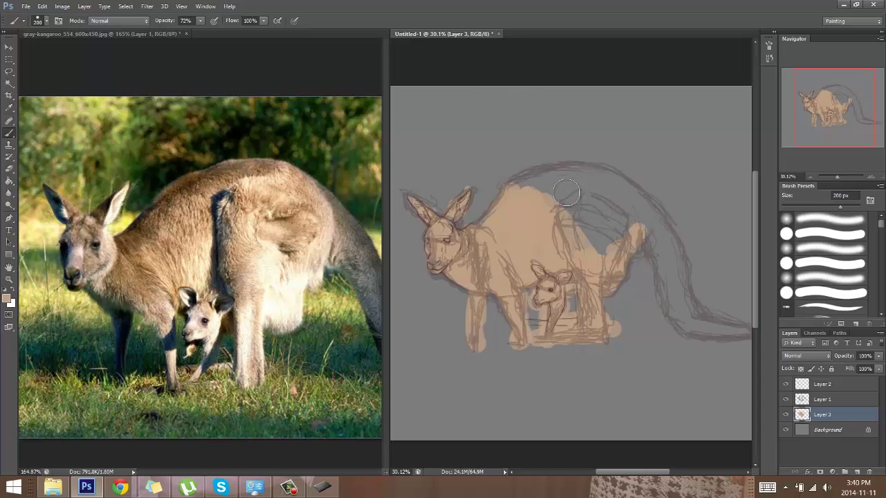
{"action": "mouse_move", "coordinate": [561, 188]}
{"action": "left_mouse_down"}
{"action": "mouse_move", "coordinate": [633, 227]}
{"action": "mouse_move", "coordinate": [567, 221]}
{"action": "mouse_move", "coordinate": [586, 229]}
{"action": "mouse_move", "coordinate": [643, 197]}
{"action": "mouse_move", "coordinate": [574, 217]}
{"action": "left_mouse_up"}
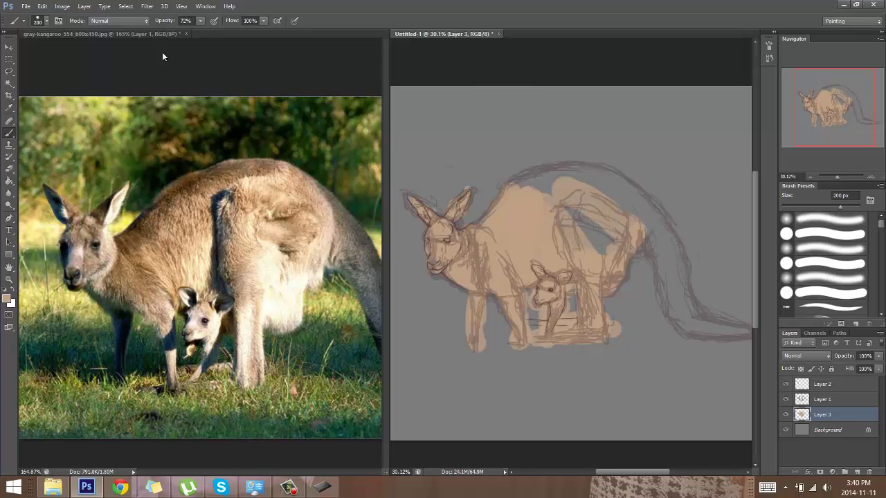
Step: Raise the brush opacity to 100% and cover the mother's back, rump and whole tail with solid tan
{"action": "left_click", "coordinate": [199, 22]}
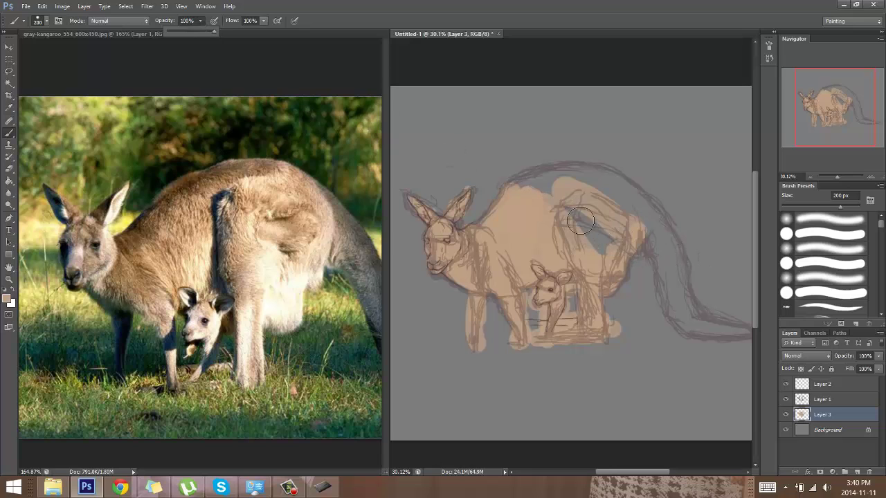
{"action": "mouse_move", "coordinate": [581, 221]}
{"action": "left_mouse_down"}
{"action": "mouse_move", "coordinate": [599, 240]}
{"action": "mouse_move", "coordinate": [626, 206]}
{"action": "mouse_move", "coordinate": [553, 223]}
{"action": "mouse_move", "coordinate": [586, 236]}
{"action": "mouse_move", "coordinate": [469, 257]}
{"action": "mouse_move", "coordinate": [524, 215]}
{"action": "mouse_move", "coordinate": [518, 200]}
{"action": "mouse_move", "coordinate": [553, 191]}
{"action": "mouse_move", "coordinate": [527, 189]}
{"action": "mouse_move", "coordinate": [608, 202]}
{"action": "mouse_move", "coordinate": [552, 176]}
{"action": "mouse_move", "coordinate": [624, 203]}
{"action": "mouse_move", "coordinate": [615, 185]}
{"action": "mouse_move", "coordinate": [529, 179]}
{"action": "mouse_move", "coordinate": [521, 198]}
{"action": "mouse_move", "coordinate": [630, 219]}
{"action": "mouse_move", "coordinate": [609, 206]}
{"action": "mouse_move", "coordinate": [655, 239]}
{"action": "mouse_move", "coordinate": [609, 241]}
{"action": "mouse_move", "coordinate": [585, 276]}
{"action": "mouse_move", "coordinate": [518, 213]}
{"action": "mouse_move", "coordinate": [458, 244]}
{"action": "mouse_move", "coordinate": [460, 266]}
{"action": "left_mouse_up"}
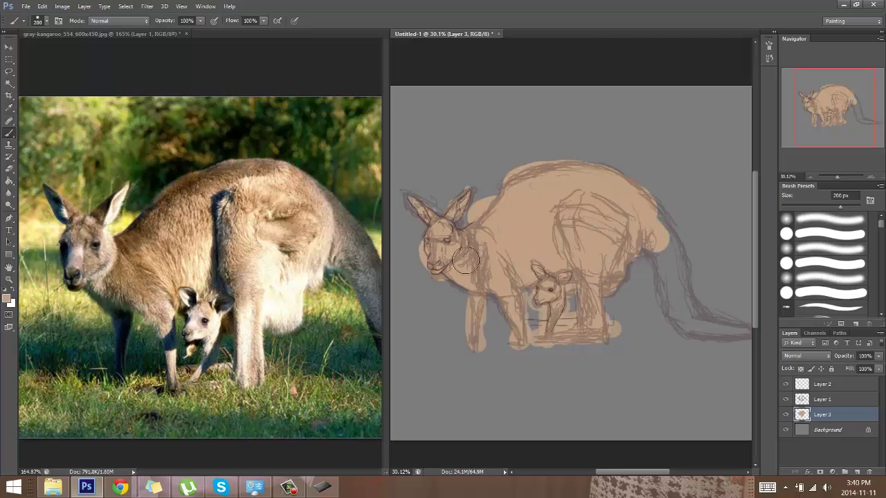
{"action": "mouse_move", "coordinate": [690, 231]}
{"action": "left_mouse_down"}
{"action": "mouse_move", "coordinate": [643, 226]}
{"action": "mouse_move", "coordinate": [668, 253]}
{"action": "mouse_move", "coordinate": [635, 243]}
{"action": "mouse_move", "coordinate": [655, 236]}
{"action": "mouse_move", "coordinate": [647, 215]}
{"action": "mouse_move", "coordinate": [688, 262]}
{"action": "mouse_move", "coordinate": [662, 244]}
{"action": "mouse_move", "coordinate": [692, 298]}
{"action": "mouse_move", "coordinate": [690, 318]}
{"action": "mouse_move", "coordinate": [702, 330]}
{"action": "mouse_move", "coordinate": [749, 332]}
{"action": "mouse_move", "coordinate": [655, 262]}
{"action": "mouse_move", "coordinate": [678, 263]}
{"action": "left_mouse_up"}
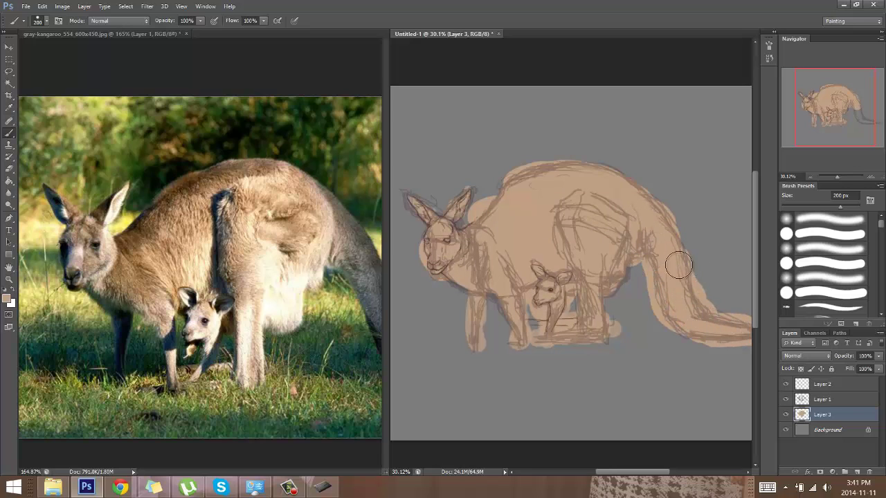
{"action": "left_click_drag", "start_coordinate": [637, 243], "coordinate": [515, 240]}
{"action": "left_click_drag", "start_coordinate": [638, 311], "coordinate": [623, 314]}
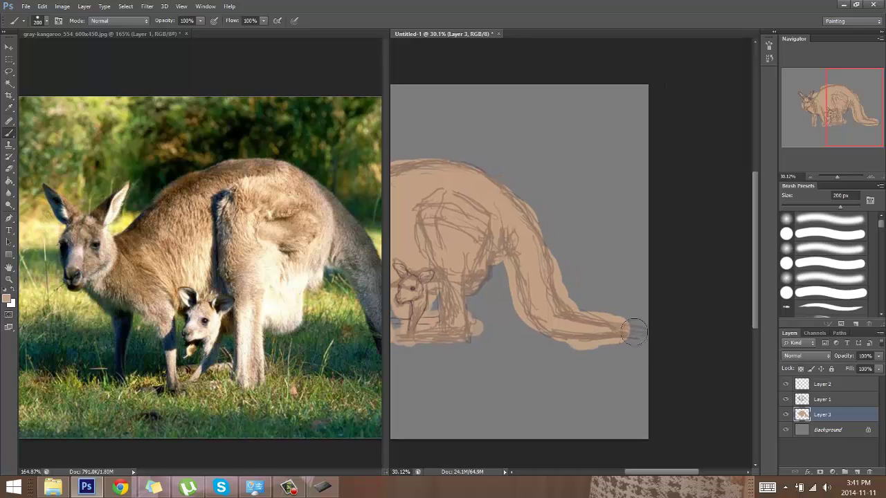
{"action": "left_click_drag", "start_coordinate": [546, 271], "coordinate": [723, 304]}
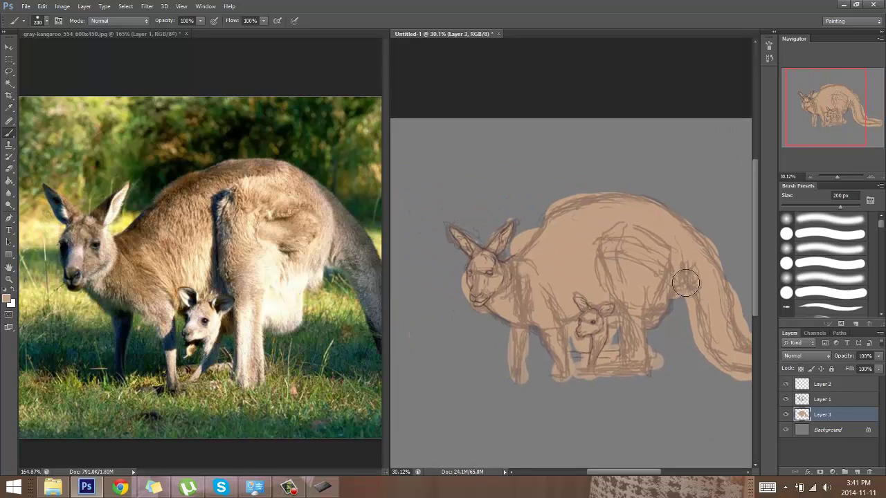
Step: Check the whole silhouette at a reduced size, and extend the tan base colour around the mother's ears, muzzle and throat
{"action": "key", "text": "ctrl+minus"}
{"action": "key", "text": "ctrl+minus"}
{"action": "key", "text": "ctrl+minus"}
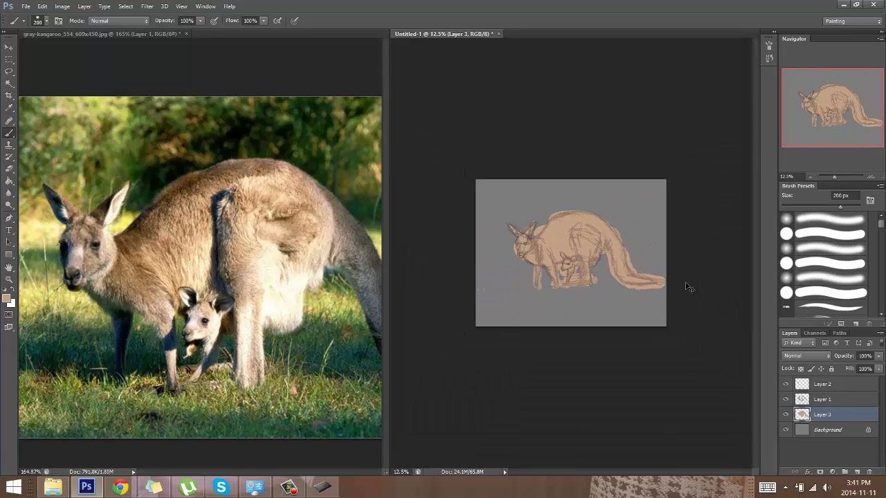
{"action": "key", "text": "ctrl+plus"}
{"action": "key", "text": "ctrl+plus"}
{"action": "key", "text": "ctrl+plus"}
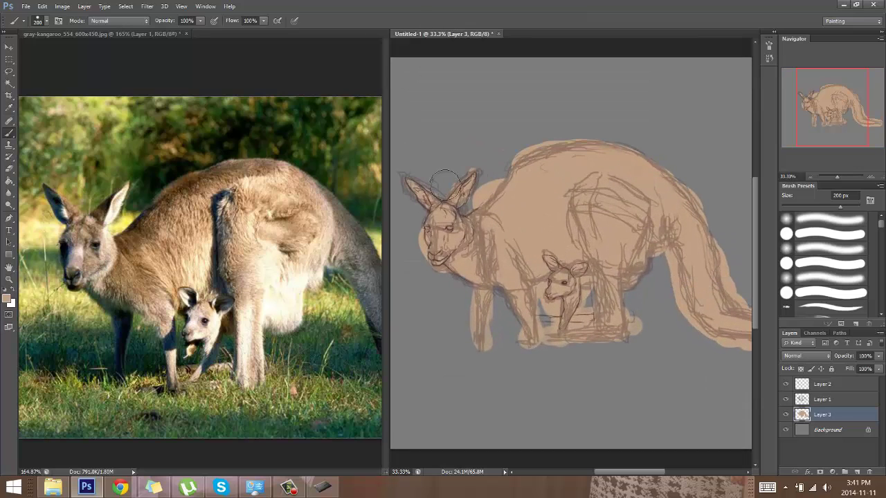
{"action": "mouse_move", "coordinate": [421, 188]}
{"action": "left_mouse_down"}
{"action": "mouse_move", "coordinate": [447, 219]}
{"action": "mouse_move", "coordinate": [443, 210]}
{"action": "mouse_move", "coordinate": [475, 176]}
{"action": "mouse_move", "coordinate": [472, 258]}
{"action": "mouse_move", "coordinate": [622, 288]}
{"action": "mouse_move", "coordinate": [447, 220]}
{"action": "mouse_move", "coordinate": [437, 255]}
{"action": "mouse_move", "coordinate": [463, 273]}
{"action": "left_mouse_up"}
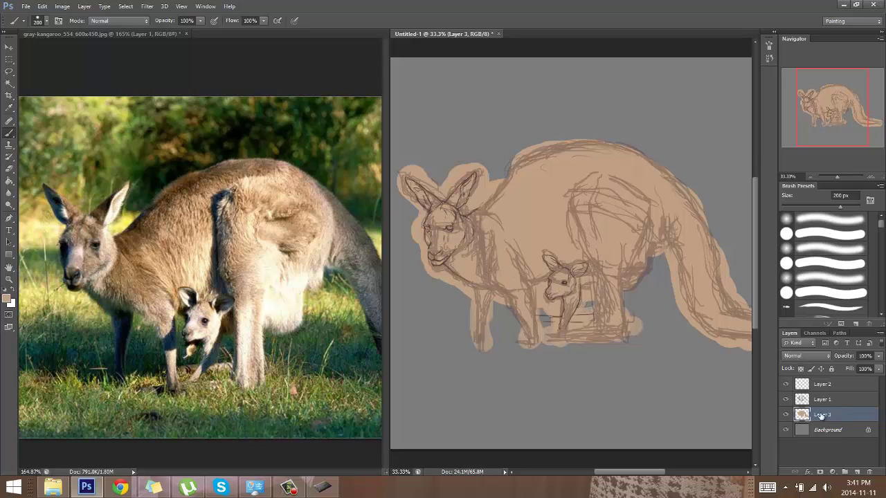
Step: Hide the rough sketch on Layer 1 to inspect the flat tan silhouette, and show it again
{"action": "left_click", "coordinate": [800, 399]}
{"action": "left_click", "coordinate": [786, 399]}
{"action": "left_click", "coordinate": [786, 400]}
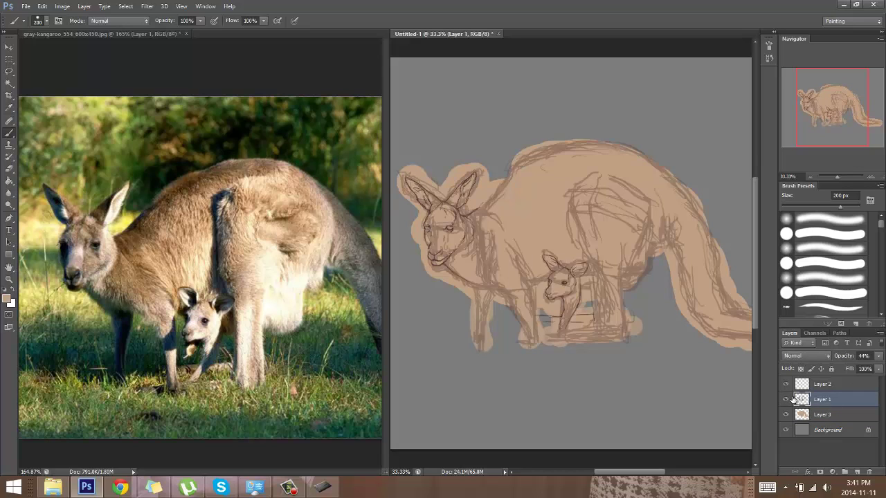
{"action": "left_click", "coordinate": [786, 400]}
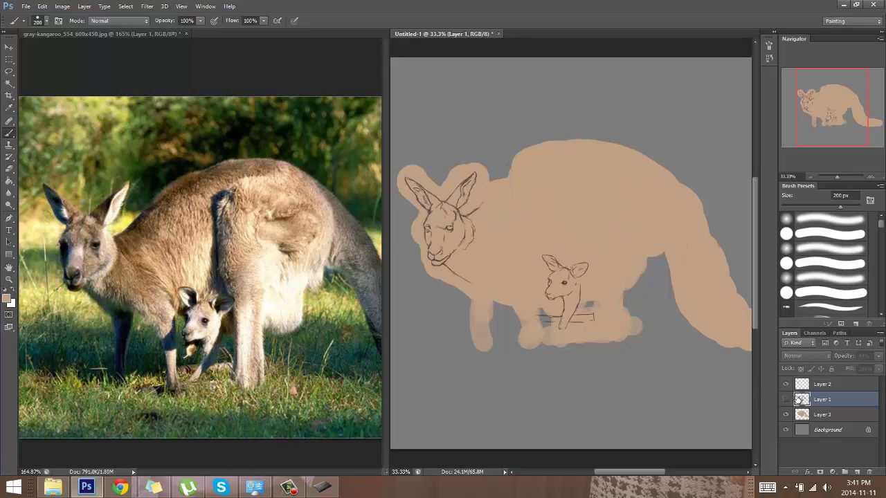
{"action": "left_click", "coordinate": [786, 399]}
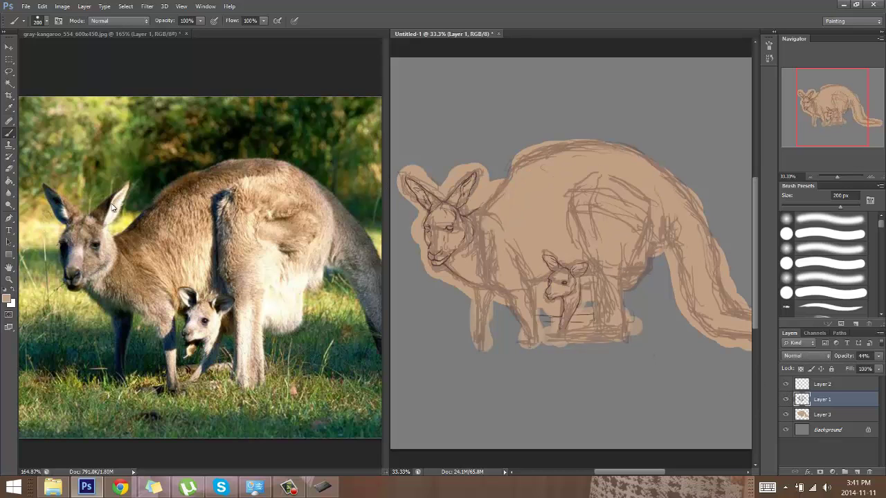
Step: Enlarge the reference photo to a close-up of the mother's head and reactivate the painting
{"action": "left_click", "coordinate": [217, 253]}
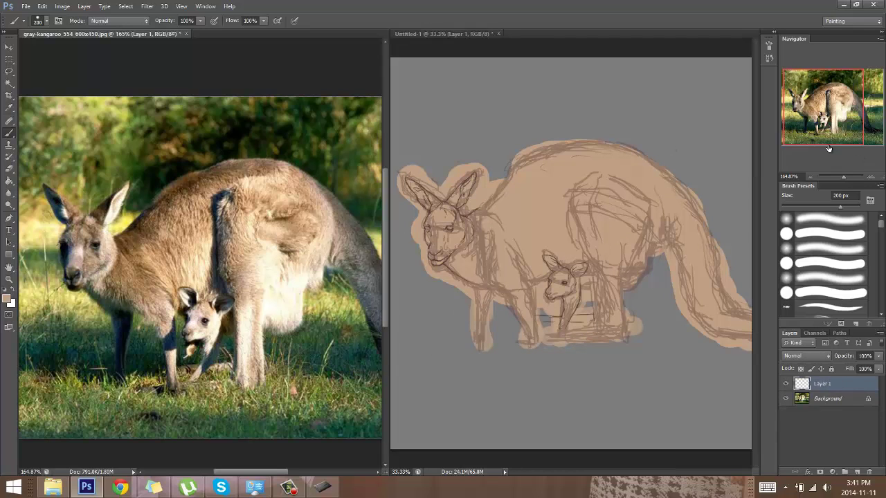
{"action": "left_click_drag", "start_coordinate": [846, 175], "coordinate": [850, 176]}
{"action": "left_click_drag", "start_coordinate": [823, 106], "coordinate": [771, 126]}
{"action": "left_click", "coordinate": [632, 205]}
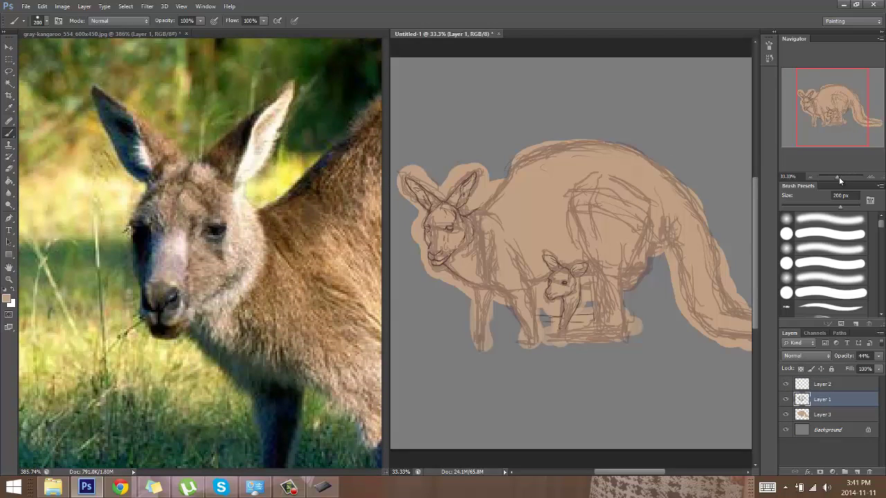
Step: Reduce the brush size to 45 px and make Layer 3 active for painting the large kangaroo's head
{"action": "left_click_drag", "start_coordinate": [839, 176], "coordinate": [841, 175]}
{"action": "left_click_drag", "start_coordinate": [832, 109], "coordinate": [804, 104]}
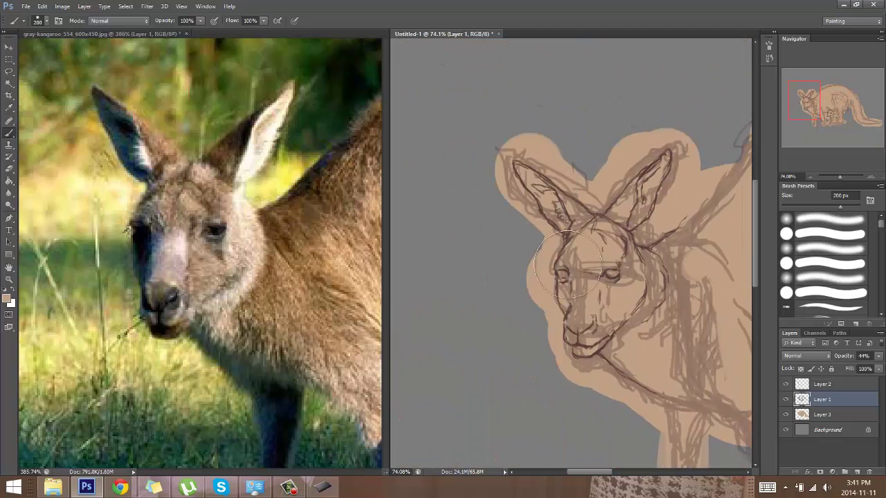
{"action": "key", "text": "bracketleft"}
{"action": "key", "text": "bracketleft"}
{"action": "key", "text": "bracketleft"}
{"action": "key", "text": "bracketleft"}
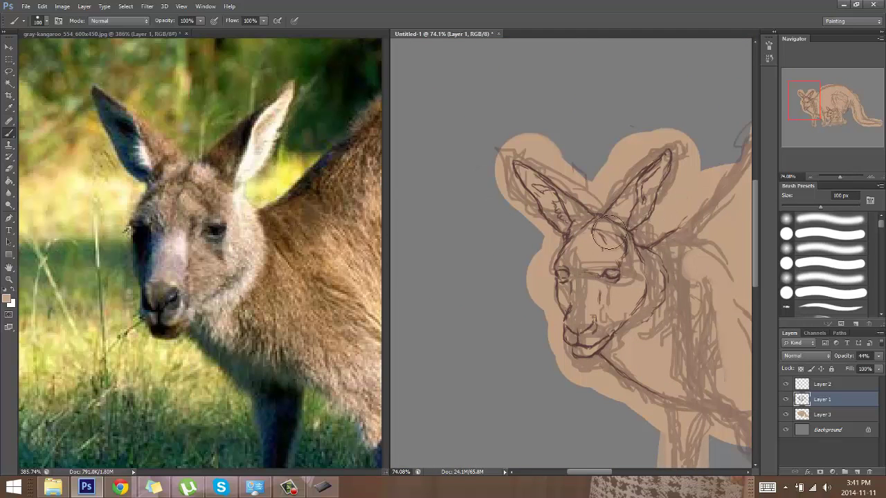
{"action": "key", "text": "bracketleft"}
{"action": "key", "text": "bracketleft"}
{"action": "key", "text": "bracketleft"}
{"action": "key", "text": "bracketleft"}
{"action": "key", "text": "bracketleft"}
{"action": "key", "text": "bracketleft"}
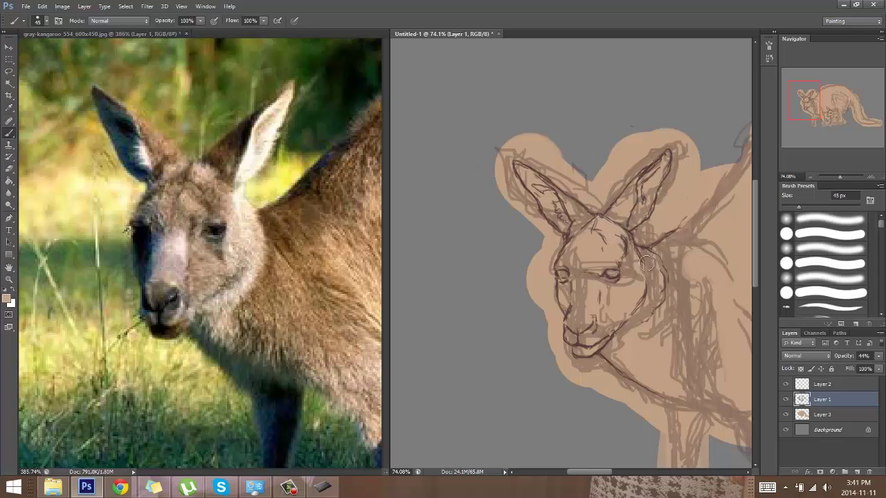
{"action": "left_click", "coordinate": [803, 414]}
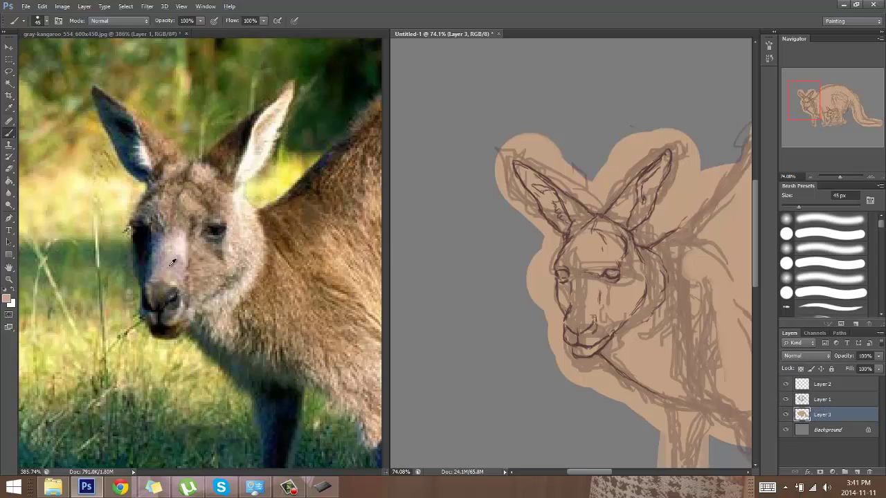
Step: Paint the muzzle bridge lilac, the brow brown and the cheek beige using colours sampled from the kangaroo photo
{"action": "mouse_move", "coordinate": [586, 294]}
{"action": "left_mouse_down"}
{"action": "mouse_move", "coordinate": [581, 305]}
{"action": "mouse_move", "coordinate": [580, 285]}
{"action": "mouse_move", "coordinate": [585, 290]}
{"action": "mouse_move", "coordinate": [597, 268]}
{"action": "mouse_move", "coordinate": [574, 253]}
{"action": "mouse_move", "coordinate": [599, 240]}
{"action": "left_mouse_up"}
{"action": "left_click", "coordinate": [174, 221], "text": "alt"}
{"action": "left_click", "coordinate": [166, 195], "text": "alt"}
{"action": "left_click", "coordinate": [217, 254], "text": "alt"}
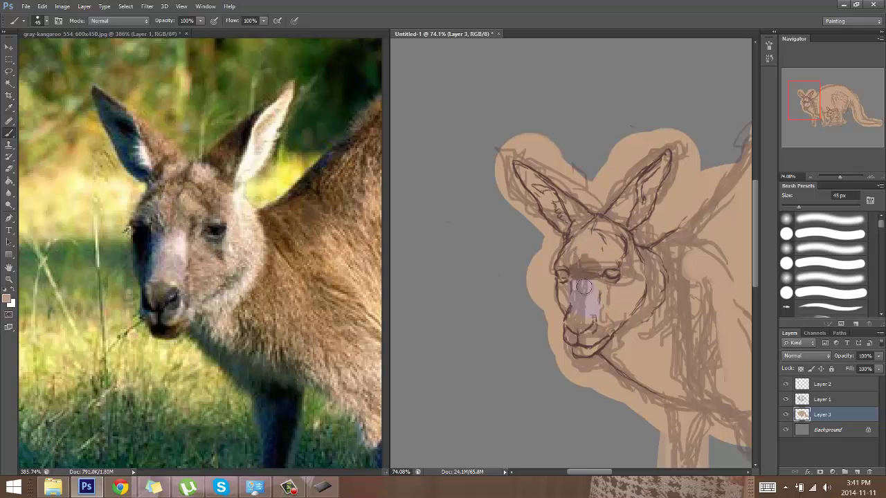
{"action": "left_click_drag", "start_coordinate": [618, 289], "coordinate": [613, 307]}
{"action": "left_click", "coordinate": [239, 262], "text": "alt"}
{"action": "mouse_move", "coordinate": [644, 281]}
{"action": "left_mouse_down"}
{"action": "mouse_move", "coordinate": [627, 290]}
{"action": "mouse_move", "coordinate": [551, 291]}
{"action": "mouse_move", "coordinate": [616, 301]}
{"action": "mouse_move", "coordinate": [619, 291]}
{"action": "mouse_move", "coordinate": [612, 310]}
{"action": "mouse_move", "coordinate": [576, 328]}
{"action": "mouse_move", "coordinate": [578, 337]}
{"action": "mouse_move", "coordinate": [584, 323]}
{"action": "mouse_move", "coordinate": [599, 325]}
{"action": "mouse_move", "coordinate": [577, 350]}
{"action": "left_mouse_up"}
Step: Paint the nose olive grey, the lower jaw dark brown and the muzzle's left edge blue-grey with colours sampled from the photo
{"action": "left_click", "coordinate": [239, 270], "text": "alt"}
{"action": "left_click", "coordinate": [164, 290], "text": "alt"}
{"action": "left_click", "coordinate": [169, 317], "text": "alt"}
{"action": "mouse_move", "coordinate": [583, 317]}
{"action": "left_mouse_down"}
{"action": "mouse_move", "coordinate": [598, 340]}
{"action": "mouse_move", "coordinate": [590, 345]}
{"action": "left_mouse_up"}
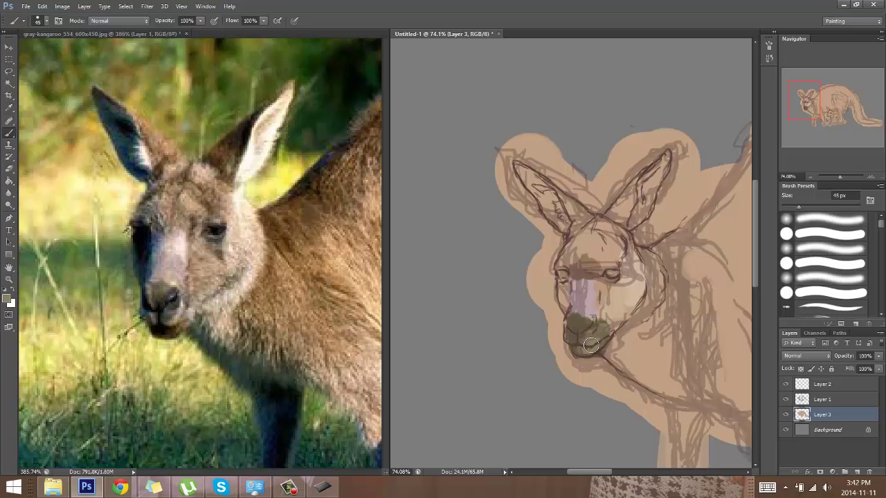
{"action": "left_click", "coordinate": [173, 328], "text": "alt"}
{"action": "mouse_move", "coordinate": [577, 351]}
{"action": "left_mouse_down"}
{"action": "mouse_move", "coordinate": [588, 358]}
{"action": "mouse_move", "coordinate": [588, 326]}
{"action": "left_mouse_up"}
{"action": "left_click", "coordinate": [590, 338], "text": "alt"}
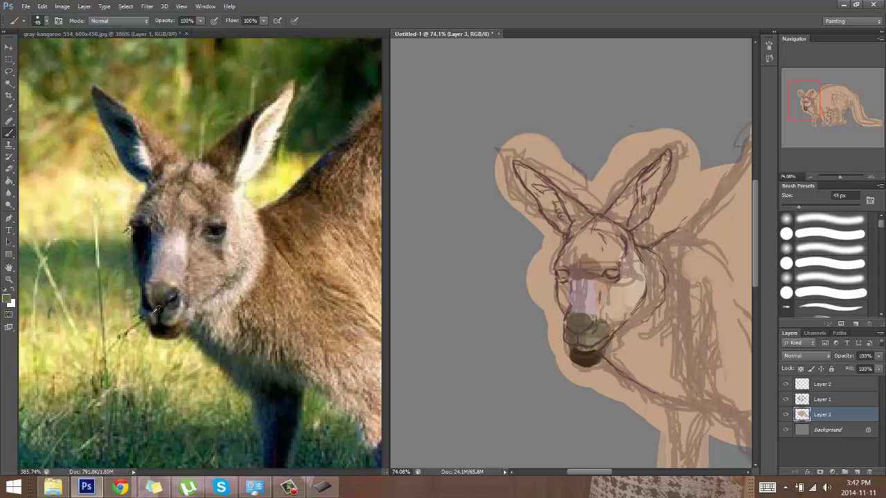
{"action": "left_click", "coordinate": [154, 312], "text": "alt"}
{"action": "left_click_drag", "start_coordinate": [564, 337], "coordinate": [560, 336]}
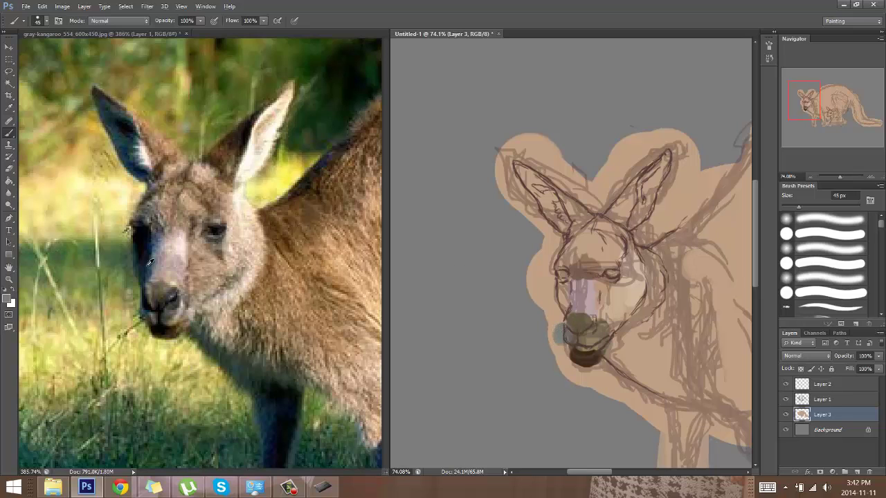
Step: Paint the shaded patch below the left eye dark navy and undo the last two strokes
{"action": "left_click", "coordinate": [148, 261], "text": "alt"}
{"action": "mouse_move", "coordinate": [546, 283]}
{"action": "left_mouse_down"}
{"action": "mouse_move", "coordinate": [562, 285]}
{"action": "mouse_move", "coordinate": [562, 303]}
{"action": "mouse_move", "coordinate": [554, 275]}
{"action": "left_mouse_up"}
{"action": "left_click", "coordinate": [150, 271], "text": "alt"}
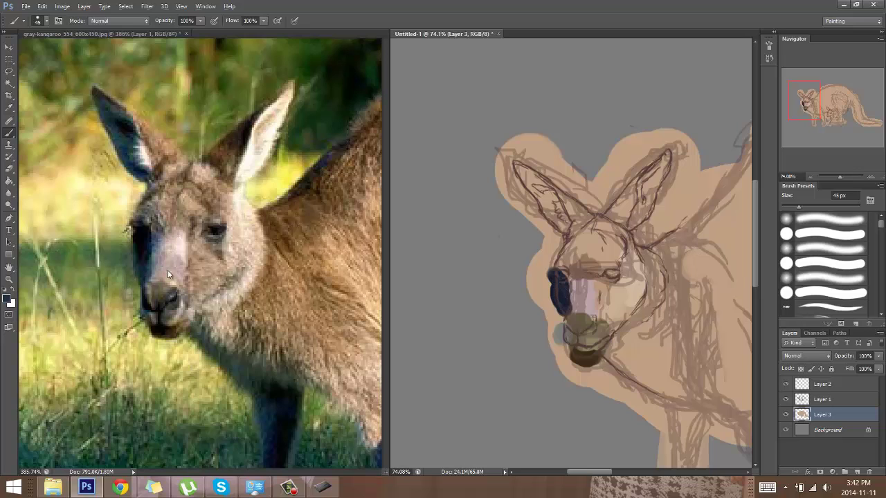
{"action": "mouse_move", "coordinate": [566, 310]}
{"action": "left_mouse_down"}
{"action": "mouse_move", "coordinate": [564, 297]}
{"action": "mouse_move", "coordinate": [569, 306]}
{"action": "left_mouse_up"}
{"action": "key", "text": "ctrl+alt+z"}
{"action": "key", "text": "ctrl+alt+z"}
Step: Set the brush size to 20 px and paint grey-brown from above the left eye along the forehead's edge
{"action": "key", "text": "bracketleft"}
{"action": "key", "text": "bracketleft"}
{"action": "key", "text": "bracketleft"}
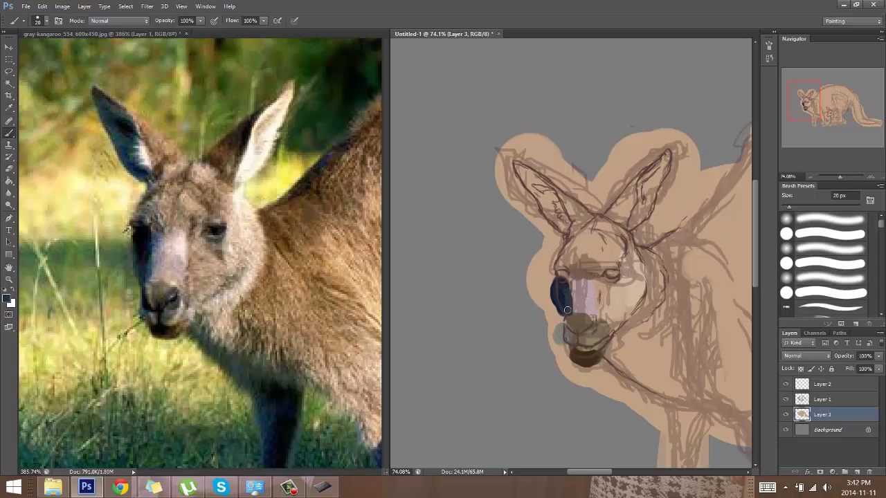
{"action": "left_click", "coordinate": [149, 207], "text": "alt"}
{"action": "mouse_move", "coordinate": [564, 269]}
{"action": "left_mouse_down"}
{"action": "mouse_move", "coordinate": [563, 254]}
{"action": "mouse_move", "coordinate": [573, 249]}
{"action": "mouse_move", "coordinate": [573, 263]}
{"action": "mouse_move", "coordinate": [582, 233]}
{"action": "left_mouse_up"}
{"action": "left_click", "coordinate": [160, 207], "text": "alt"}
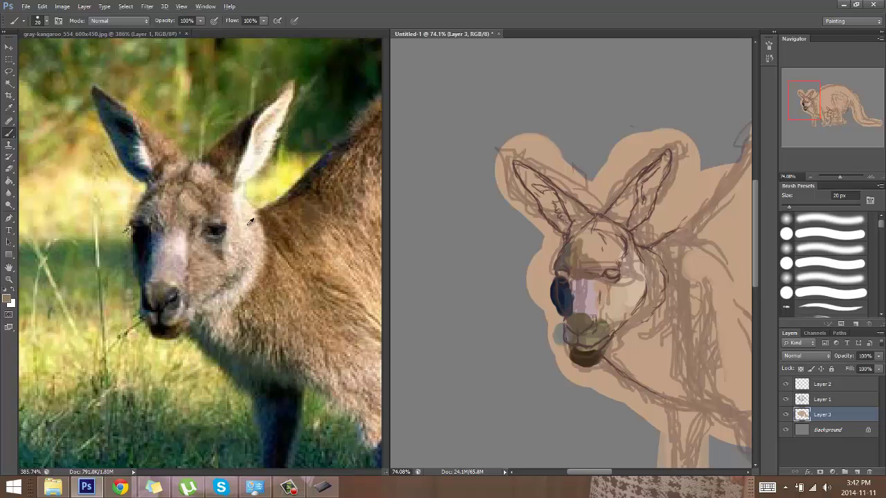
Step: Paint the cheek cream with an off-white outer edge, and shade around the right eye dark brown
{"action": "mouse_move", "coordinate": [642, 261]}
{"action": "left_mouse_down"}
{"action": "mouse_move", "coordinate": [651, 293]}
{"action": "mouse_move", "coordinate": [648, 277]}
{"action": "mouse_move", "coordinate": [634, 299]}
{"action": "mouse_move", "coordinate": [645, 273]}
{"action": "mouse_move", "coordinate": [632, 244]}
{"action": "left_mouse_up"}
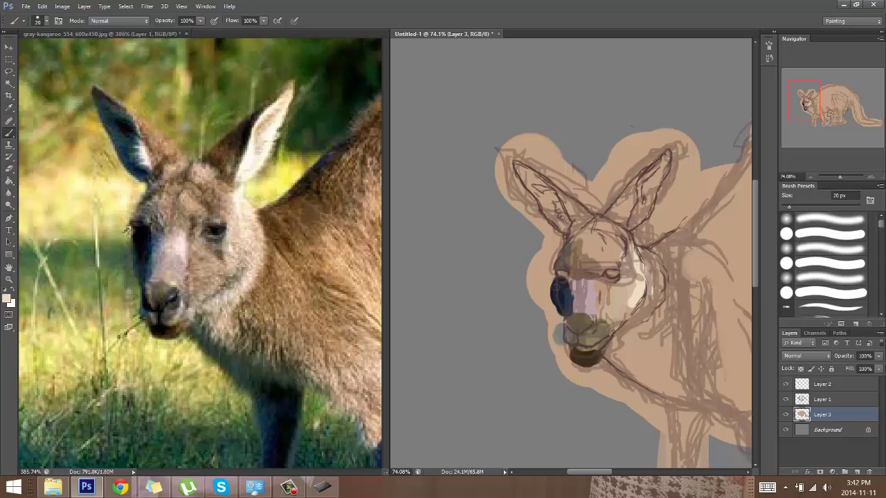
{"action": "left_click", "coordinate": [223, 246], "text": "alt"}
{"action": "left_click", "coordinate": [221, 298], "text": "alt"}
{"action": "mouse_move", "coordinate": [625, 335]}
{"action": "left_mouse_down"}
{"action": "mouse_move", "coordinate": [642, 316]}
{"action": "mouse_move", "coordinate": [652, 258]}
{"action": "mouse_move", "coordinate": [624, 283]}
{"action": "mouse_move", "coordinate": [635, 321]}
{"action": "mouse_move", "coordinate": [653, 293]}
{"action": "mouse_move", "coordinate": [642, 257]}
{"action": "mouse_move", "coordinate": [656, 269]}
{"action": "mouse_move", "coordinate": [577, 221]}
{"action": "mouse_move", "coordinate": [611, 257]}
{"action": "mouse_move", "coordinate": [615, 247]}
{"action": "mouse_move", "coordinate": [592, 225]}
{"action": "mouse_move", "coordinate": [620, 250]}
{"action": "mouse_move", "coordinate": [606, 231]}
{"action": "left_mouse_up"}
Step: Build up the forehead and crown with patches of brown, tan and dark brown sampled from the photo
{"action": "left_click", "coordinate": [213, 200], "text": "alt"}
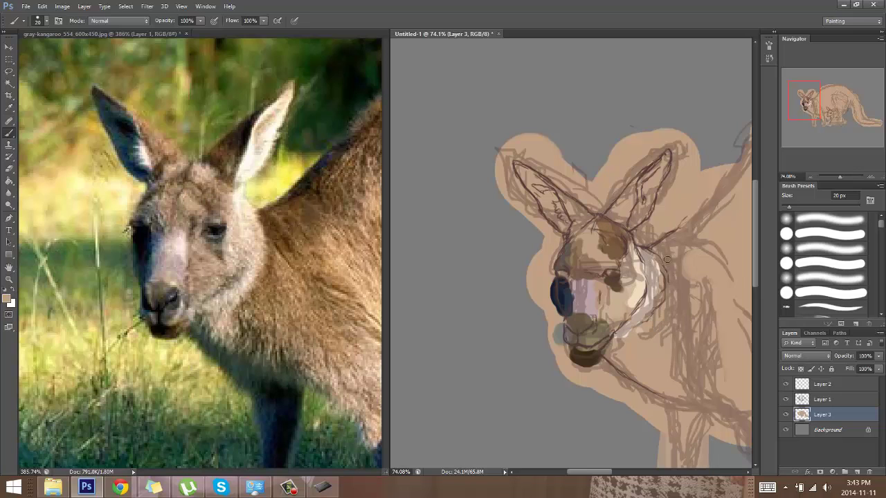
{"action": "mouse_move", "coordinate": [599, 252]}
{"action": "left_mouse_down"}
{"action": "mouse_move", "coordinate": [609, 265]}
{"action": "mouse_move", "coordinate": [604, 255]}
{"action": "left_mouse_up"}
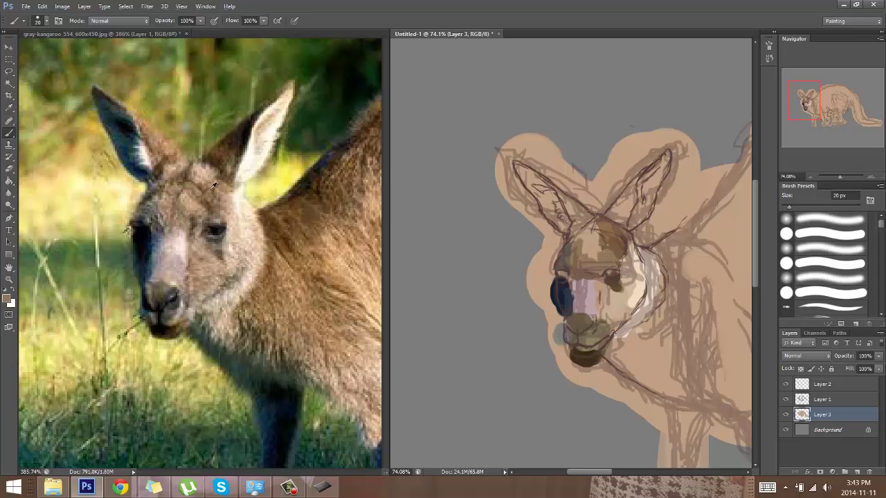
{"action": "left_click", "coordinate": [187, 197], "text": "alt"}
{"action": "left_click_drag", "start_coordinate": [601, 253], "coordinate": [598, 251]}
{"action": "left_click", "coordinate": [182, 184], "text": "alt"}
{"action": "mouse_move", "coordinate": [592, 247]}
{"action": "left_mouse_down"}
{"action": "mouse_move", "coordinate": [572, 234]}
{"action": "mouse_move", "coordinate": [589, 256]}
{"action": "left_mouse_up"}
{"action": "left_click", "coordinate": [185, 203], "text": "alt"}
{"action": "left_click", "coordinate": [188, 173], "text": "alt"}
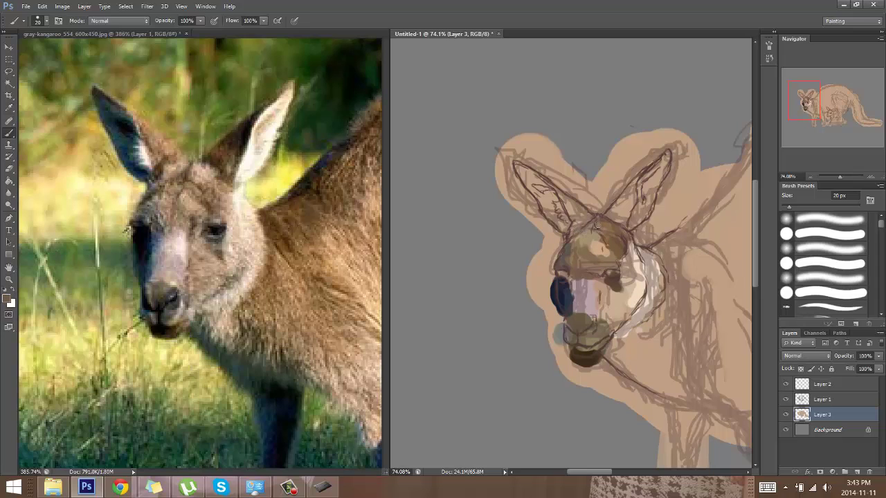
{"action": "mouse_move", "coordinate": [592, 226]}
{"action": "left_mouse_down"}
{"action": "mouse_move", "coordinate": [577, 230]}
{"action": "mouse_move", "coordinate": [601, 233]}
{"action": "left_mouse_up"}
Step: Hide the Layer 1 sketch and erase the excess base colour outside the left side of the face on Layer 3
{"action": "left_click", "coordinate": [785, 400]}
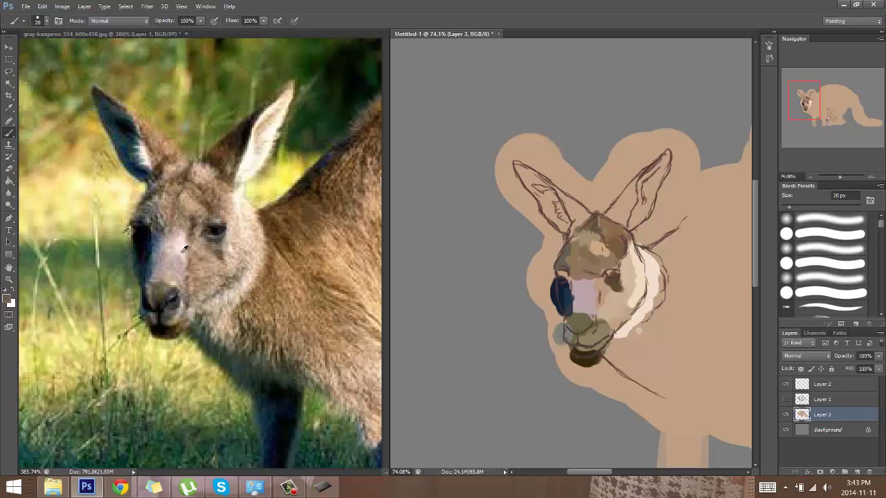
{"action": "left_click", "coordinate": [240, 220], "text": "alt"}
{"action": "left_click", "coordinate": [287, 242], "text": "alt"}
{"action": "key", "text": "e"}
{"action": "left_click", "coordinate": [555, 288]}
{"action": "left_click_drag", "start_coordinate": [552, 282], "coordinate": [556, 311]}
{"action": "key", "text": "b"}
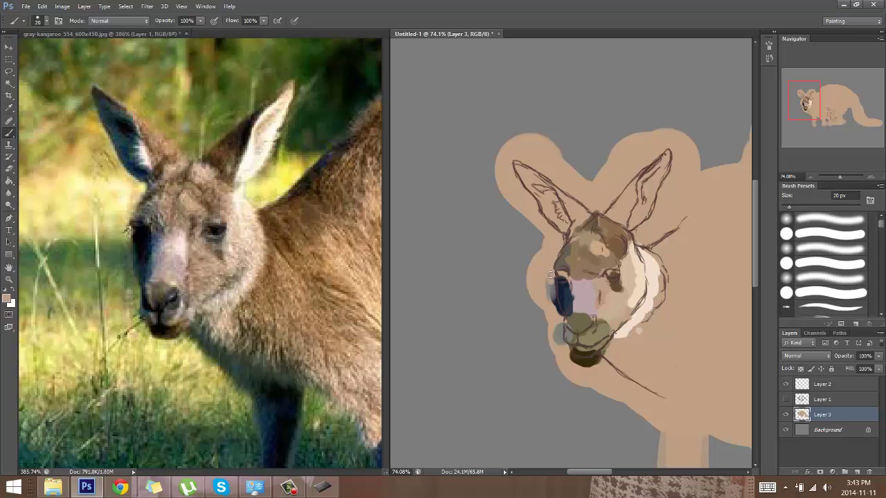
{"action": "mouse_move", "coordinate": [551, 277]}
{"action": "left_mouse_down"}
{"action": "mouse_move", "coordinate": [562, 357]}
{"action": "mouse_move", "coordinate": [523, 311]}
{"action": "mouse_move", "coordinate": [544, 336]}
{"action": "mouse_move", "coordinate": [549, 315]}
{"action": "left_mouse_up"}
{"action": "key", "text": "e"}
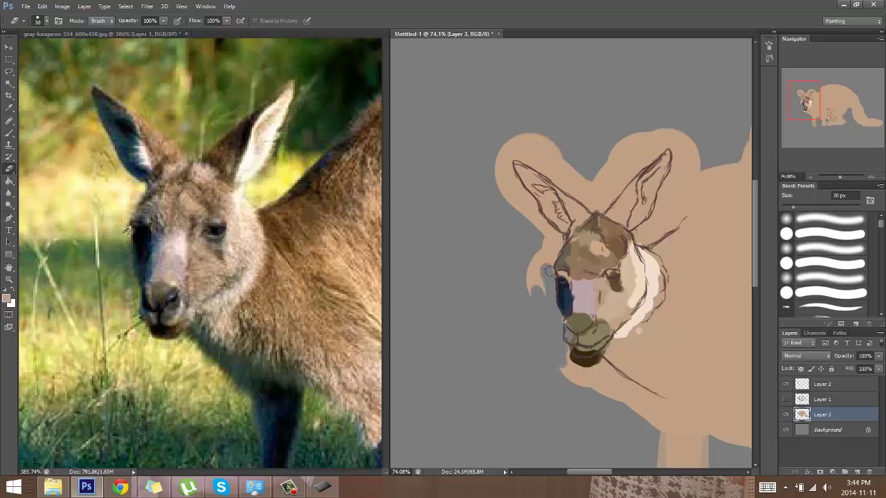
{"action": "mouse_move", "coordinate": [549, 271]}
{"action": "left_mouse_down"}
{"action": "mouse_move", "coordinate": [537, 266]}
{"action": "mouse_move", "coordinate": [533, 283]}
{"action": "mouse_move", "coordinate": [526, 257]}
{"action": "mouse_move", "coordinate": [531, 290]}
{"action": "left_mouse_up"}
{"action": "key", "text": "b"}
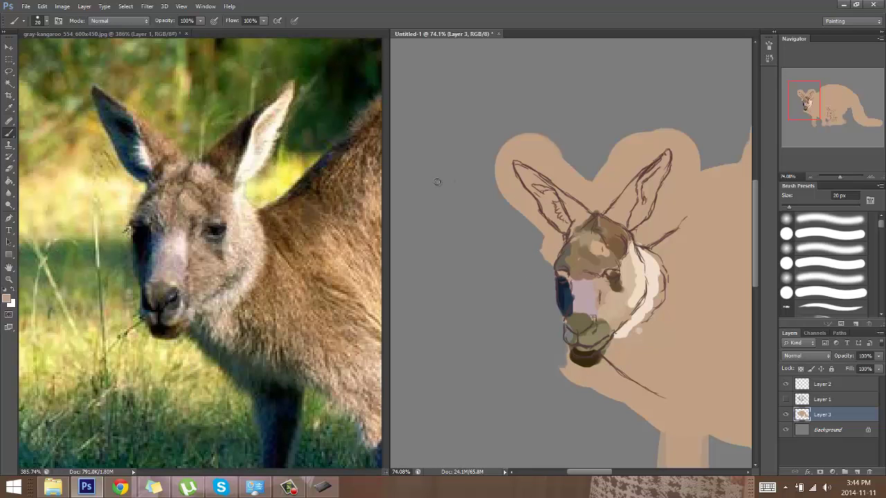
Step: Paint the left ear's base dark brown and its outer side tan with colours sampled from the photo
{"action": "left_click", "coordinate": [166, 144], "text": "alt"}
{"action": "left_click", "coordinate": [165, 164], "text": "alt"}
{"action": "left_click_drag", "start_coordinate": [577, 222], "coordinate": [574, 234]}
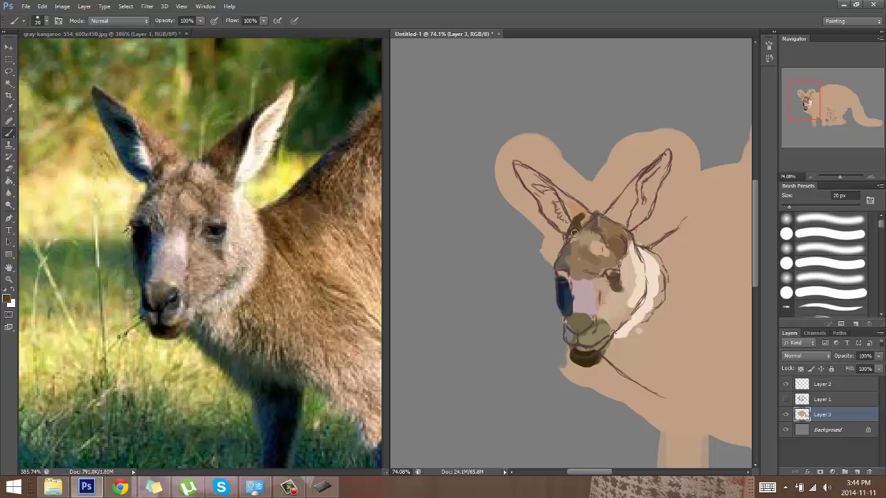
{"action": "left_click", "coordinate": [177, 162], "text": "alt"}
{"action": "left_click", "coordinate": [148, 119], "text": "alt"}
{"action": "left_click", "coordinate": [148, 125], "text": "alt"}
{"action": "left_click_drag", "start_coordinate": [564, 197], "coordinate": [575, 204]}
Step: Fill the inside of the left ear with teal and black accents, and paint its tip and upper edge dark brown
{"action": "left_click", "coordinate": [155, 138], "text": "alt"}
{"action": "mouse_move", "coordinate": [527, 178]}
{"action": "left_mouse_down"}
{"action": "mouse_move", "coordinate": [554, 201]}
{"action": "mouse_move", "coordinate": [548, 213]}
{"action": "mouse_move", "coordinate": [563, 229]}
{"action": "mouse_move", "coordinate": [561, 211]}
{"action": "mouse_move", "coordinate": [562, 221]}
{"action": "mouse_move", "coordinate": [530, 187]}
{"action": "mouse_move", "coordinate": [567, 222]}
{"action": "mouse_move", "coordinate": [559, 233]}
{"action": "mouse_move", "coordinate": [566, 205]}
{"action": "left_mouse_up"}
{"action": "left_click", "coordinate": [146, 147], "text": "alt"}
{"action": "left_click", "coordinate": [574, 211], "text": "alt"}
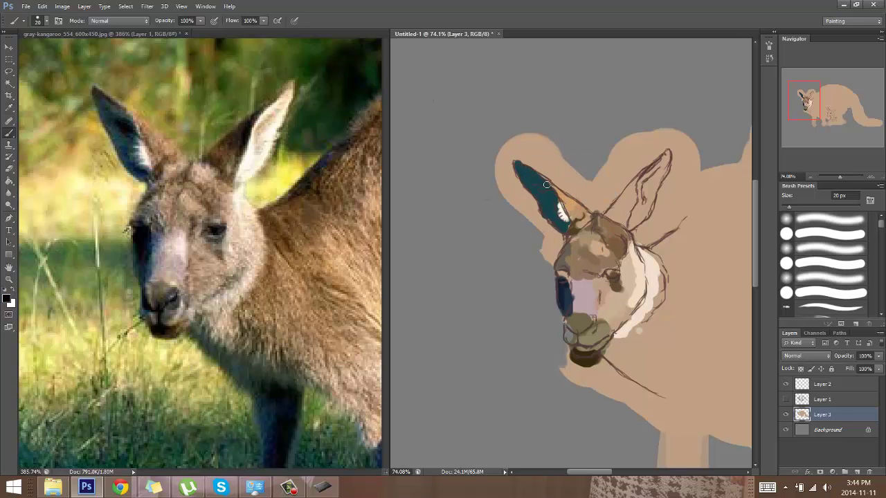
{"action": "left_click_drag", "start_coordinate": [543, 188], "coordinate": [547, 192]}
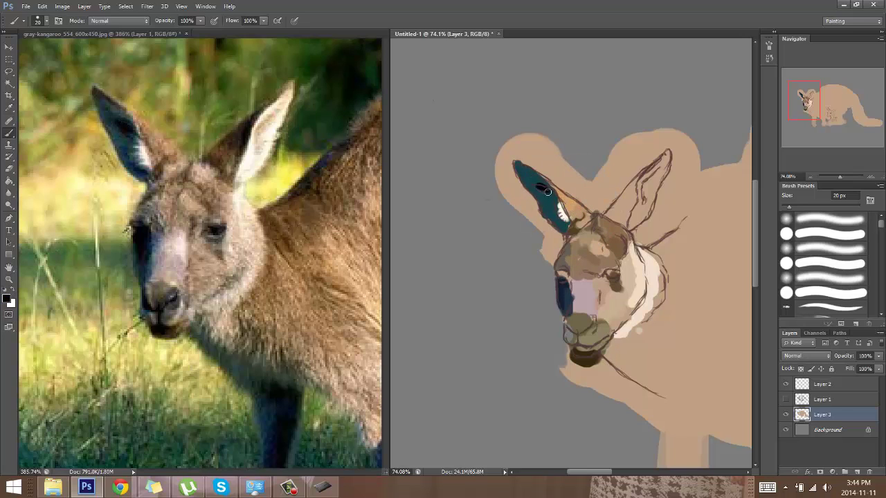
{"action": "left_click", "coordinate": [112, 102], "text": "alt"}
{"action": "left_click_drag", "start_coordinate": [516, 164], "coordinate": [551, 181]}
Step: Paint the large kangaroo's eyes black and refine them with colours sampled around the eye
{"action": "key", "text": "space"}
{"action": "left_click_drag", "start_coordinate": [662, 218], "coordinate": [574, 188]}
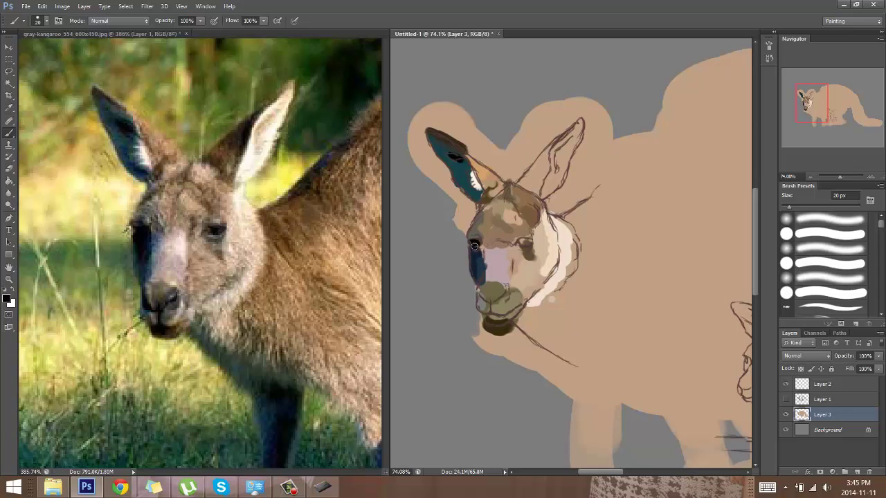
{"action": "left_click_drag", "start_coordinate": [474, 245], "coordinate": [480, 247]}
{"action": "left_click", "coordinate": [153, 227], "text": "alt"}
{"action": "left_click", "coordinate": [477, 240], "text": "alt"}
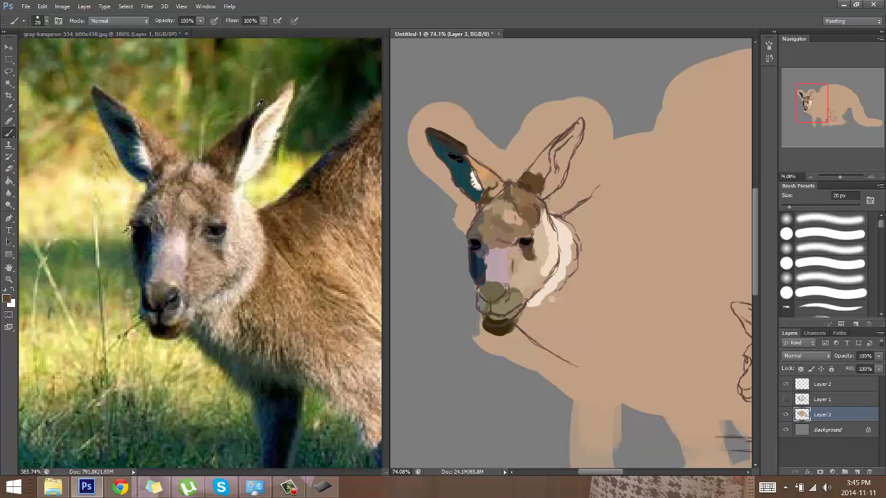
Step: Paint the right ear's back black and dark brown, and its inside off-white and tan, sampling from the photo
{"action": "left_click", "coordinate": [247, 127], "text": "alt"}
{"action": "mouse_move", "coordinate": [547, 159]}
{"action": "left_mouse_down"}
{"action": "mouse_move", "coordinate": [569, 121]}
{"action": "mouse_move", "coordinate": [548, 164]}
{"action": "left_mouse_up"}
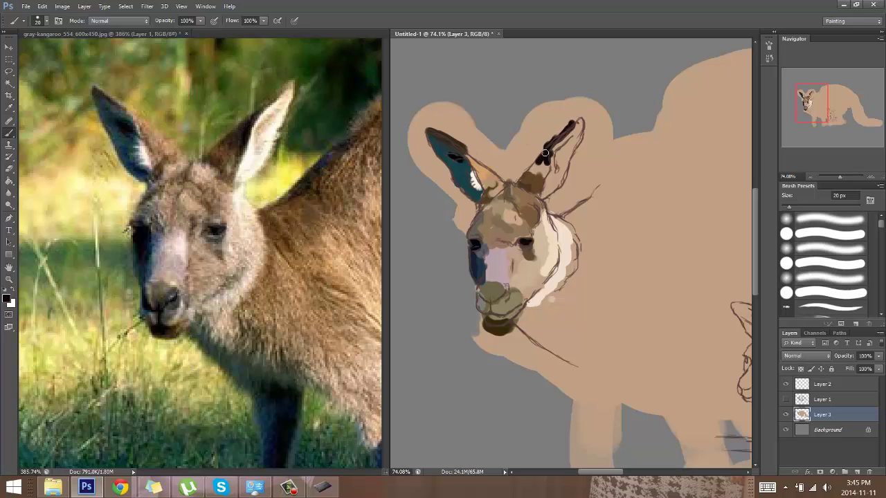
{"action": "left_click", "coordinate": [239, 129], "text": "alt"}
{"action": "mouse_move", "coordinate": [539, 178]}
{"action": "left_mouse_down"}
{"action": "mouse_move", "coordinate": [555, 151]}
{"action": "mouse_move", "coordinate": [557, 159]}
{"action": "mouse_move", "coordinate": [583, 136]}
{"action": "mouse_move", "coordinate": [558, 147]}
{"action": "mouse_move", "coordinate": [579, 128]}
{"action": "mouse_move", "coordinate": [560, 161]}
{"action": "mouse_move", "coordinate": [574, 134]}
{"action": "left_mouse_up"}
{"action": "left_click", "coordinate": [255, 157], "text": "alt"}
{"action": "left_click", "coordinate": [269, 120], "text": "alt"}
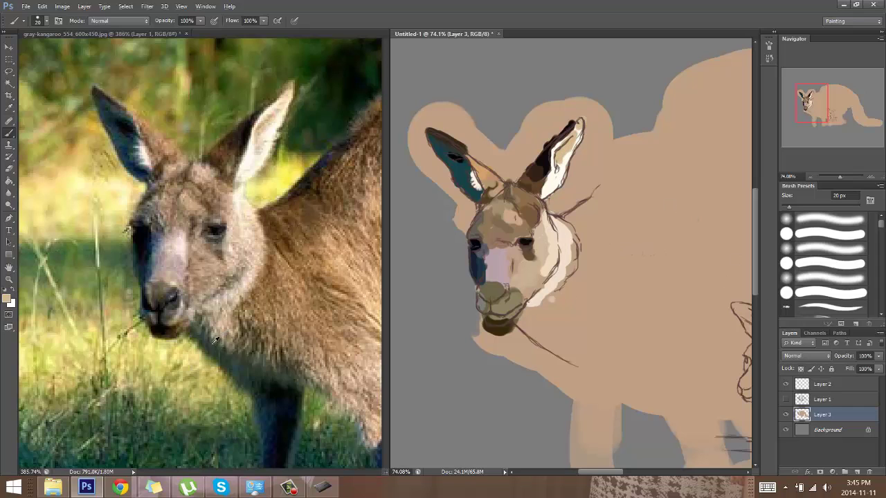
Step: With the Layer 1 sketch shown and a 45 px brush, paint a dark green-grey shadow under the neck and a beige throat
{"action": "left_click", "coordinate": [239, 288], "text": "alt"}
{"action": "key", "text": "bracketright"}
{"action": "key", "text": "bracketright"}
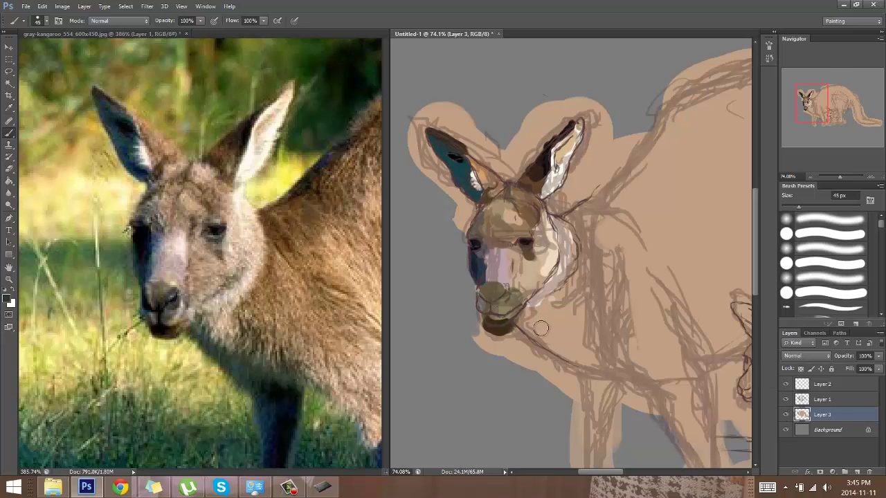
{"action": "mouse_move", "coordinate": [528, 321]}
{"action": "left_mouse_down"}
{"action": "mouse_move", "coordinate": [548, 344]}
{"action": "mouse_move", "coordinate": [629, 372]}
{"action": "mouse_move", "coordinate": [597, 368]}
{"action": "left_mouse_up"}
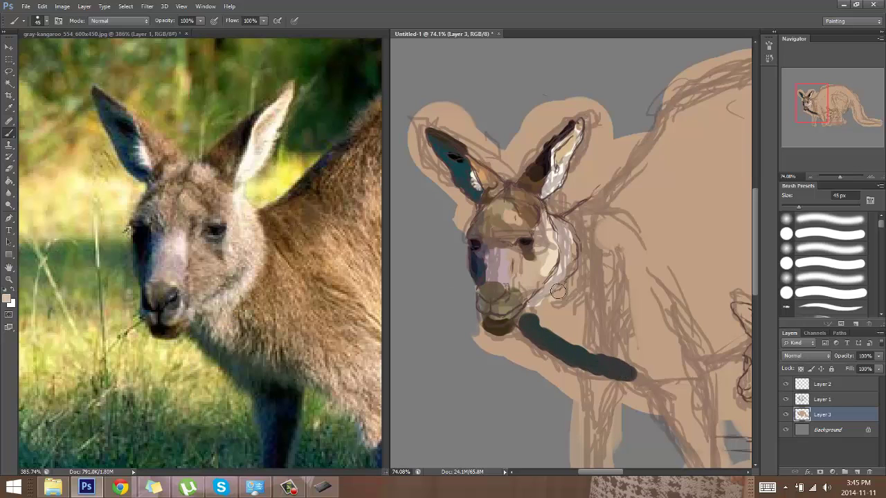
{"action": "mouse_move", "coordinate": [558, 291]}
{"action": "left_mouse_down"}
{"action": "mouse_move", "coordinate": [543, 322]}
{"action": "mouse_move", "coordinate": [566, 297]}
{"action": "mouse_move", "coordinate": [557, 296]}
{"action": "mouse_move", "coordinate": [578, 255]}
{"action": "mouse_move", "coordinate": [559, 321]}
{"action": "mouse_move", "coordinate": [544, 322]}
{"action": "left_mouse_up"}
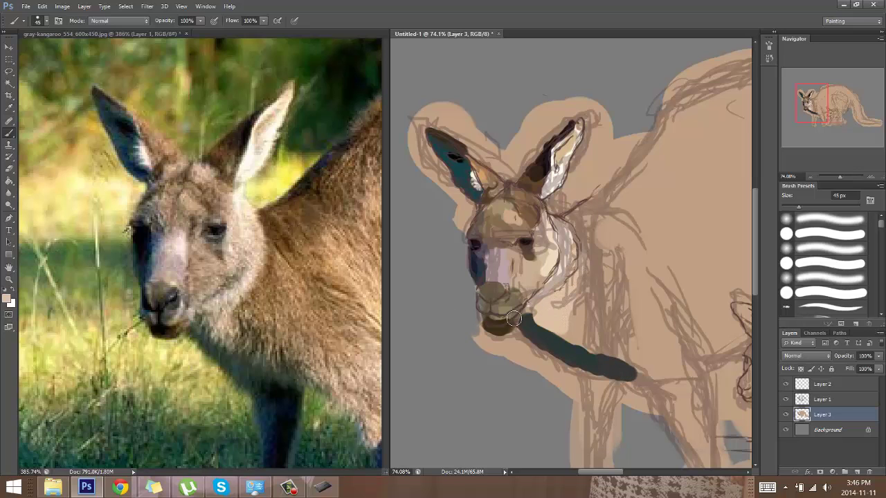
Step: Block in the neck and shoulder with golden brown, adding darker brown along the lower neck
{"action": "left_click", "coordinate": [289, 303], "text": "alt"}
{"action": "mouse_move", "coordinate": [594, 301]}
{"action": "left_mouse_down"}
{"action": "mouse_move", "coordinate": [575, 313]}
{"action": "mouse_move", "coordinate": [580, 319]}
{"action": "mouse_move", "coordinate": [597, 278]}
{"action": "mouse_move", "coordinate": [596, 255]}
{"action": "mouse_move", "coordinate": [559, 214]}
{"action": "mouse_move", "coordinate": [588, 241]}
{"action": "mouse_move", "coordinate": [590, 257]}
{"action": "mouse_move", "coordinate": [593, 238]}
{"action": "mouse_move", "coordinate": [603, 238]}
{"action": "mouse_move", "coordinate": [591, 221]}
{"action": "mouse_move", "coordinate": [597, 212]}
{"action": "mouse_move", "coordinate": [586, 210]}
{"action": "mouse_move", "coordinate": [627, 240]}
{"action": "mouse_move", "coordinate": [616, 232]}
{"action": "mouse_move", "coordinate": [626, 276]}
{"action": "left_mouse_up"}
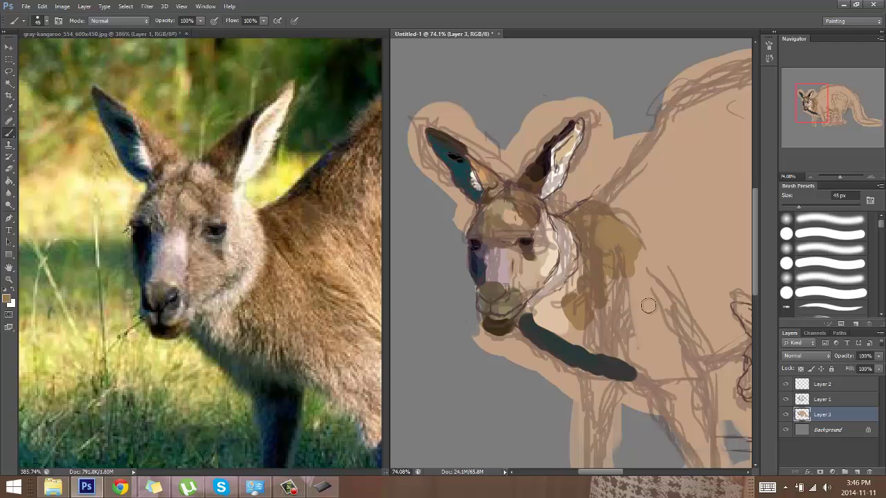
{"action": "mouse_move", "coordinate": [649, 305]}
{"action": "left_mouse_down"}
{"action": "mouse_move", "coordinate": [625, 325]}
{"action": "mouse_move", "coordinate": [596, 324]}
{"action": "mouse_move", "coordinate": [613, 336]}
{"action": "mouse_move", "coordinate": [655, 344]}
{"action": "mouse_move", "coordinate": [626, 269]}
{"action": "mouse_move", "coordinate": [666, 308]}
{"action": "mouse_move", "coordinate": [654, 293]}
{"action": "mouse_move", "coordinate": [623, 292]}
{"action": "left_mouse_up"}
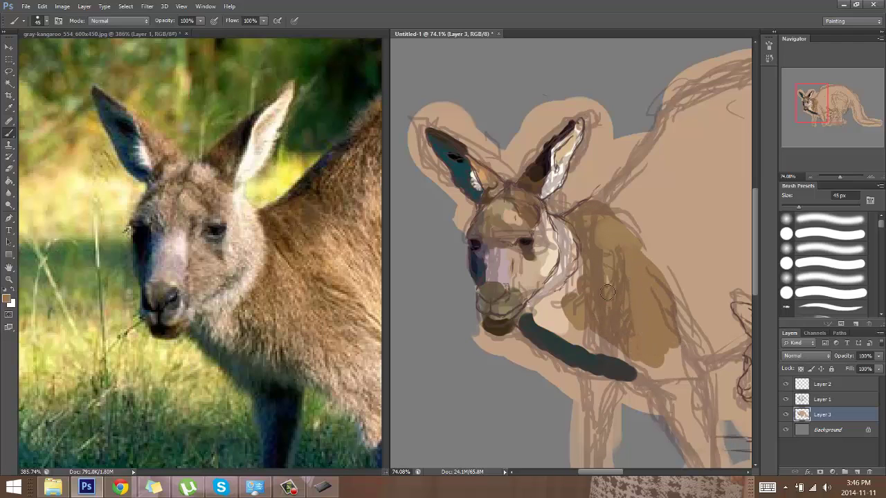
{"action": "left_click", "coordinate": [262, 339], "text": "alt"}
{"action": "mouse_move", "coordinate": [593, 334]}
{"action": "left_mouse_down"}
{"action": "mouse_move", "coordinate": [578, 339]}
{"action": "mouse_move", "coordinate": [619, 357]}
{"action": "mouse_move", "coordinate": [567, 330]}
{"action": "mouse_move", "coordinate": [604, 349]}
{"action": "mouse_move", "coordinate": [591, 326]}
{"action": "mouse_move", "coordinate": [637, 350]}
{"action": "left_mouse_up"}
{"action": "left_click", "coordinate": [629, 305], "text": "alt"}
{"action": "left_click", "coordinate": [644, 312], "text": "alt"}
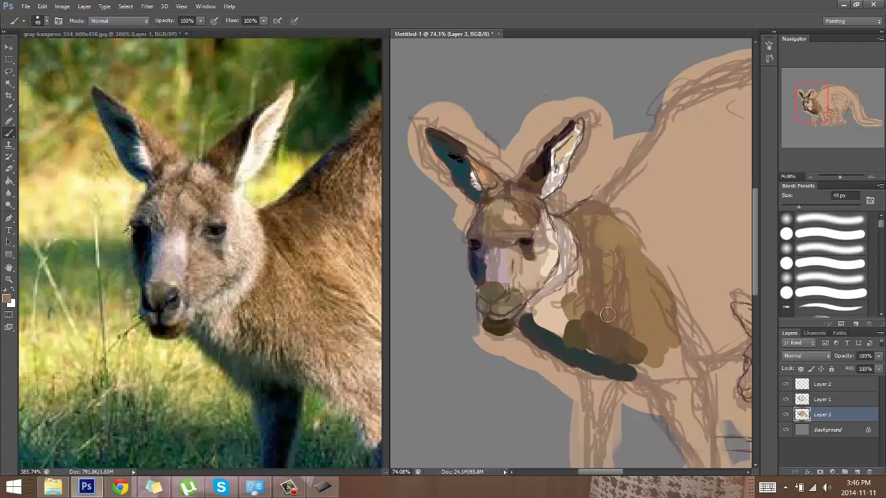
{"action": "left_click_drag", "start_coordinate": [608, 315], "coordinate": [645, 345]}
Step: Paint a pale tan patch on the lower chest and extend the underside shadow towards the front leg in grey-olive
{"action": "left_click", "coordinate": [346, 371], "text": "alt"}
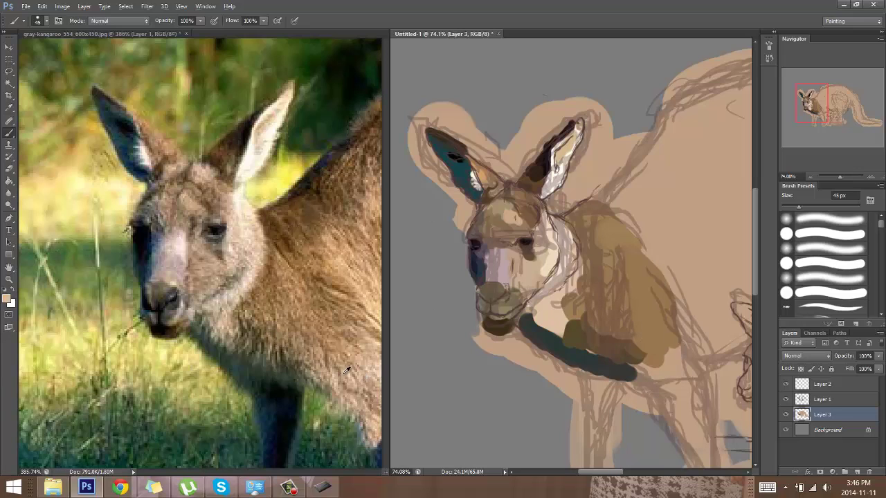
{"action": "mouse_move", "coordinate": [660, 380]}
{"action": "left_mouse_down"}
{"action": "mouse_move", "coordinate": [691, 365]}
{"action": "mouse_move", "coordinate": [675, 326]}
{"action": "mouse_move", "coordinate": [682, 342]}
{"action": "mouse_move", "coordinate": [639, 391]}
{"action": "mouse_move", "coordinate": [635, 365]}
{"action": "mouse_move", "coordinate": [669, 389]}
{"action": "mouse_move", "coordinate": [620, 379]}
{"action": "mouse_move", "coordinate": [665, 400]}
{"action": "left_mouse_up"}
{"action": "left_click", "coordinate": [332, 331], "text": "alt"}
{"action": "left_click", "coordinate": [303, 380], "text": "alt"}
{"action": "left_click_drag", "start_coordinate": [616, 360], "coordinate": [539, 300]}
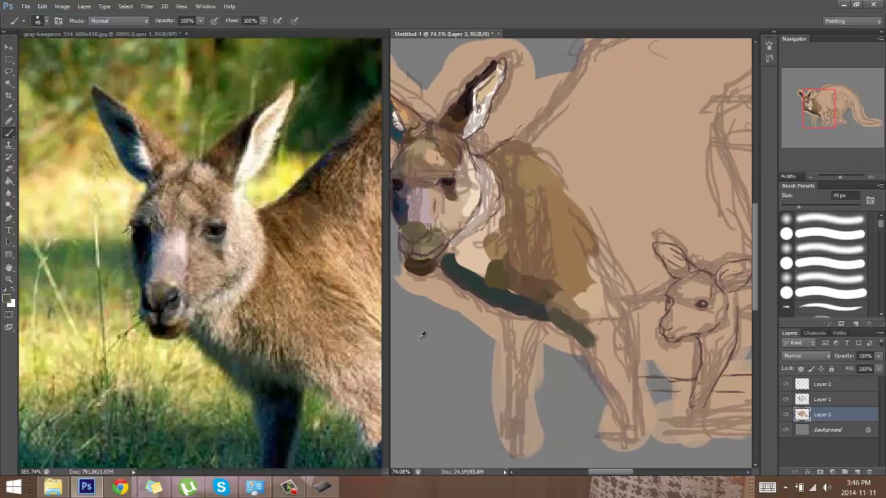
{"action": "left_click_drag", "start_coordinate": [602, 290], "coordinate": [608, 308]}
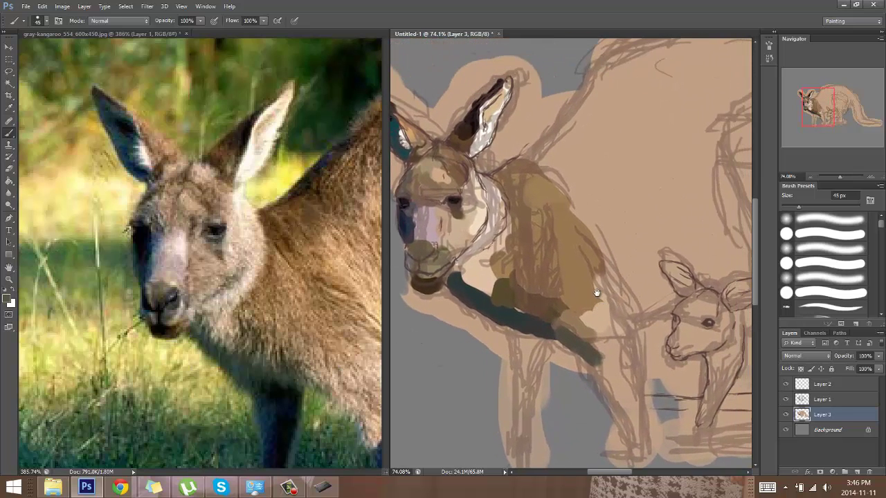
Step: Paint a warm reddish-brown band down the rear edge of the shoulder, using a fur colour sampled from the photo
{"action": "left_click_drag", "start_coordinate": [228, 282], "coordinate": [64, 224]}
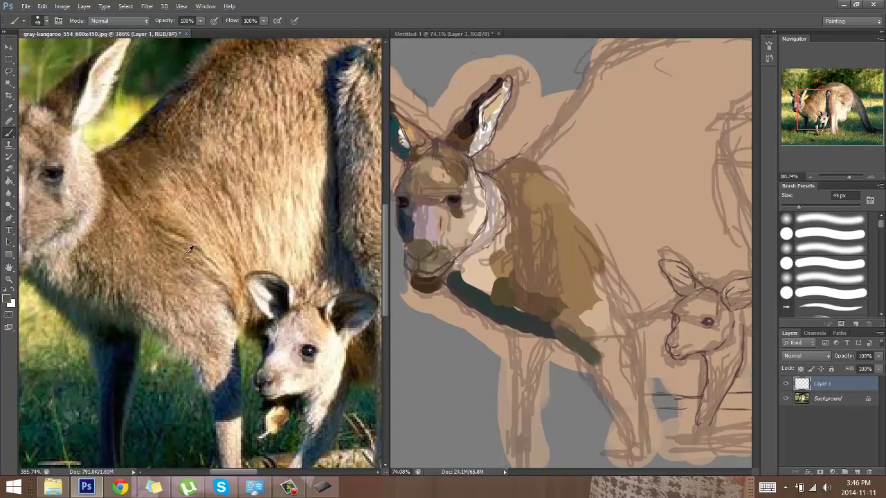
{"action": "left_click", "coordinate": [185, 242], "text": "alt"}
{"action": "left_click", "coordinate": [615, 270]}
{"action": "mouse_move", "coordinate": [595, 242]}
{"action": "left_mouse_down"}
{"action": "mouse_move", "coordinate": [604, 283]}
{"action": "mouse_move", "coordinate": [634, 304]}
{"action": "mouse_move", "coordinate": [606, 303]}
{"action": "left_mouse_up"}
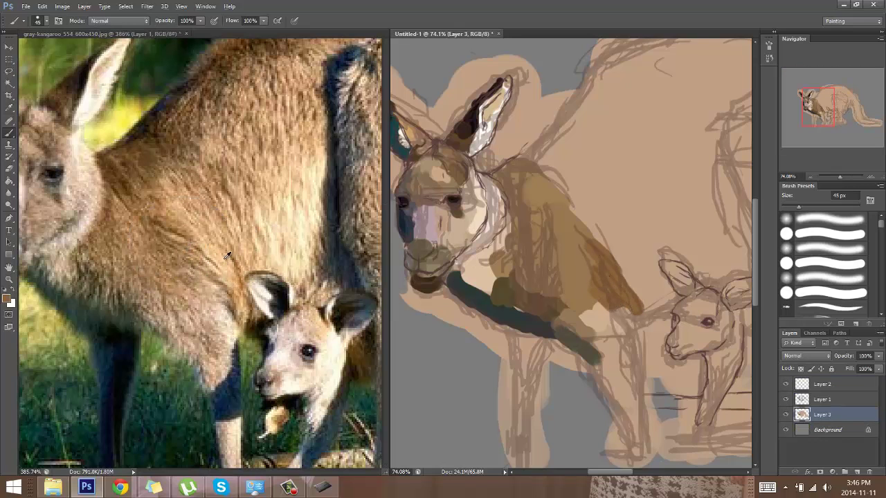
Step: Paint a cream patch with tan touches on the flank behind the shoulder, and a near-black shadow beside the joey's head
{"action": "mouse_move", "coordinate": [625, 239]}
{"action": "left_mouse_down"}
{"action": "mouse_move", "coordinate": [626, 259]}
{"action": "mouse_move", "coordinate": [593, 200]}
{"action": "mouse_move", "coordinate": [605, 246]}
{"action": "mouse_move", "coordinate": [568, 221]}
{"action": "left_mouse_up"}
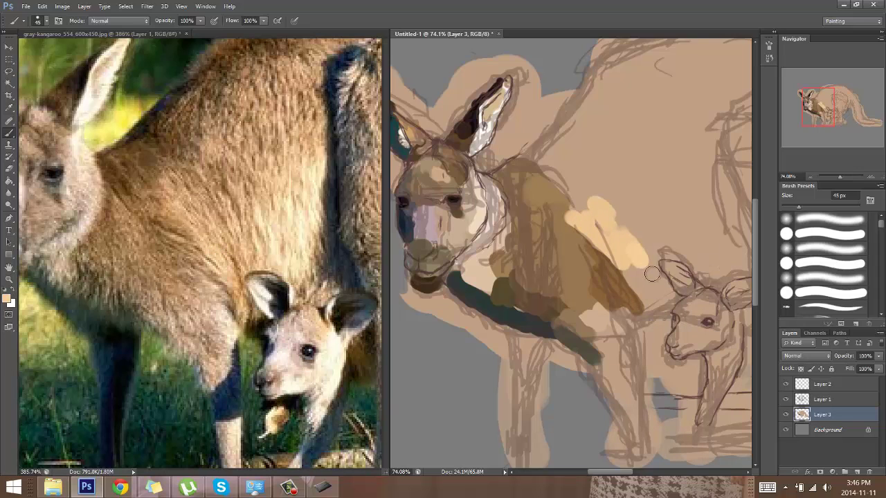
{"action": "mouse_move", "coordinate": [654, 280]}
{"action": "left_mouse_down"}
{"action": "mouse_move", "coordinate": [605, 231]}
{"action": "mouse_move", "coordinate": [625, 236]}
{"action": "mouse_move", "coordinate": [645, 264]}
{"action": "mouse_move", "coordinate": [649, 303]}
{"action": "mouse_move", "coordinate": [666, 289]}
{"action": "mouse_move", "coordinate": [646, 269]}
{"action": "left_mouse_up"}
{"action": "mouse_move", "coordinate": [598, 219]}
{"action": "left_mouse_down"}
{"action": "mouse_move", "coordinate": [612, 233]}
{"action": "mouse_move", "coordinate": [645, 218]}
{"action": "left_mouse_up"}
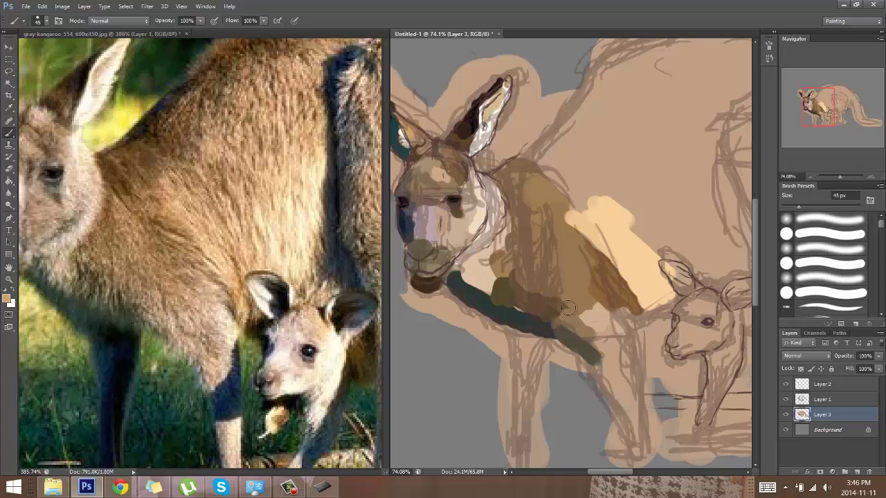
{"action": "mouse_move", "coordinate": [630, 299]}
{"action": "left_mouse_down"}
{"action": "mouse_move", "coordinate": [664, 296]}
{"action": "mouse_move", "coordinate": [659, 284]}
{"action": "mouse_move", "coordinate": [648, 296]}
{"action": "mouse_move", "coordinate": [631, 276]}
{"action": "left_mouse_up"}
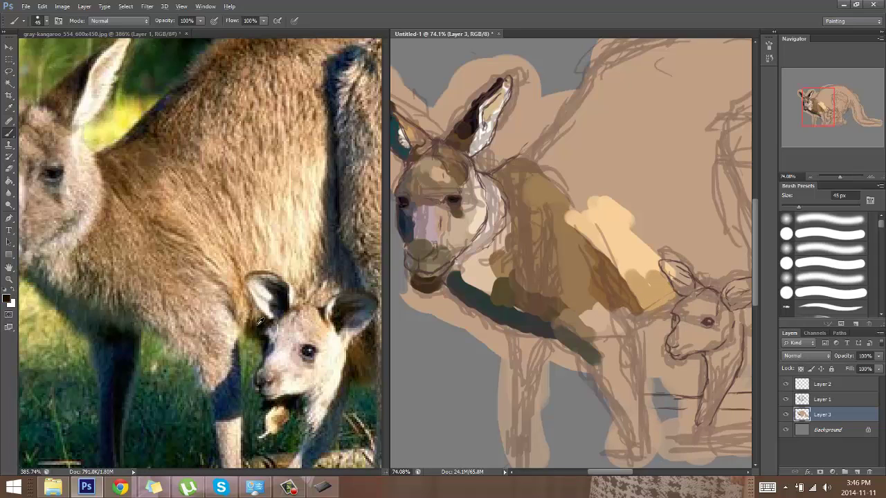
{"action": "mouse_move", "coordinate": [673, 311]}
{"action": "left_mouse_down"}
{"action": "mouse_move", "coordinate": [661, 317]}
{"action": "mouse_move", "coordinate": [674, 297]}
{"action": "mouse_move", "coordinate": [654, 310]}
{"action": "left_mouse_up"}
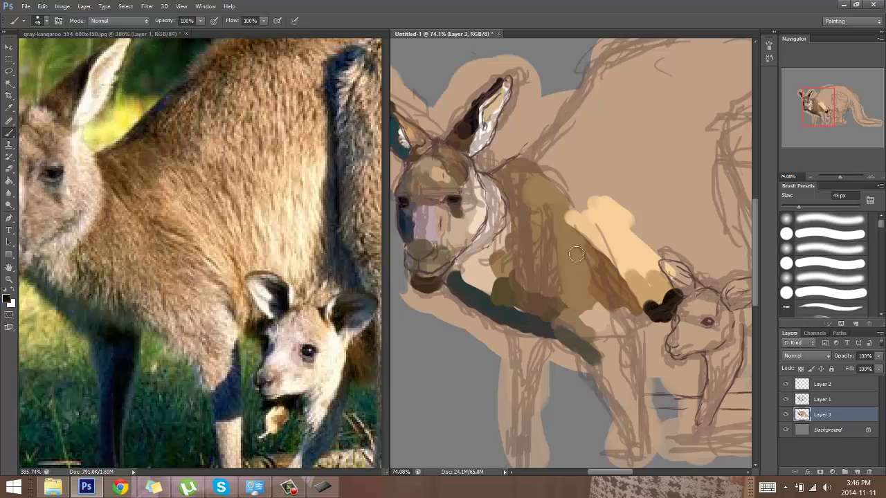
Step: Add an orange-tan patch above the cream flank area, and block in the back of the neck with sampled dark browns
{"action": "left_click", "coordinate": [187, 192], "text": "alt"}
{"action": "mouse_move", "coordinate": [604, 191]}
{"action": "left_mouse_down"}
{"action": "mouse_move", "coordinate": [588, 209]}
{"action": "mouse_move", "coordinate": [589, 200]}
{"action": "mouse_move", "coordinate": [618, 209]}
{"action": "mouse_move", "coordinate": [579, 208]}
{"action": "mouse_move", "coordinate": [581, 225]}
{"action": "mouse_move", "coordinate": [619, 216]}
{"action": "left_mouse_up"}
{"action": "left_click_drag", "start_coordinate": [574, 159], "coordinate": [526, 191]}
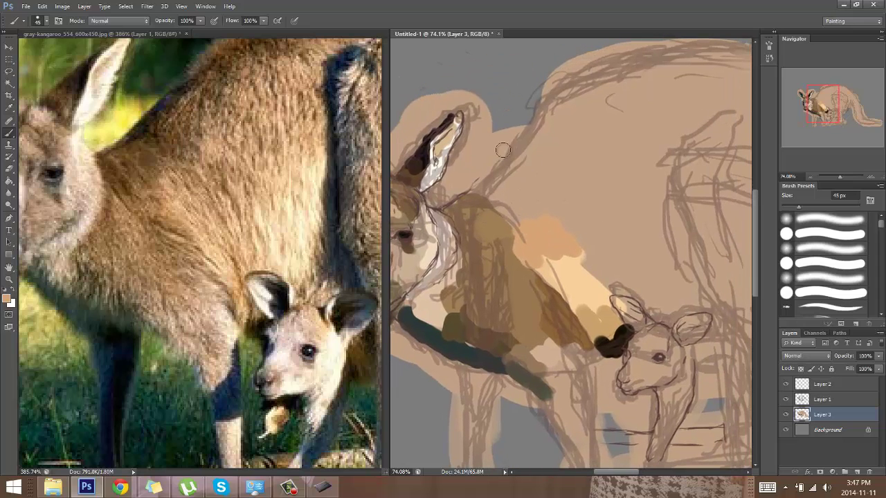
{"action": "left_click", "coordinate": [114, 158], "text": "alt"}
{"action": "mouse_move", "coordinate": [459, 206]}
{"action": "left_mouse_down"}
{"action": "mouse_move", "coordinate": [501, 213]}
{"action": "mouse_move", "coordinate": [482, 216]}
{"action": "mouse_move", "coordinate": [500, 209]}
{"action": "mouse_move", "coordinate": [488, 187]}
{"action": "mouse_move", "coordinate": [516, 180]}
{"action": "mouse_move", "coordinate": [535, 130]}
{"action": "mouse_move", "coordinate": [514, 194]}
{"action": "mouse_move", "coordinate": [537, 171]}
{"action": "left_mouse_up"}
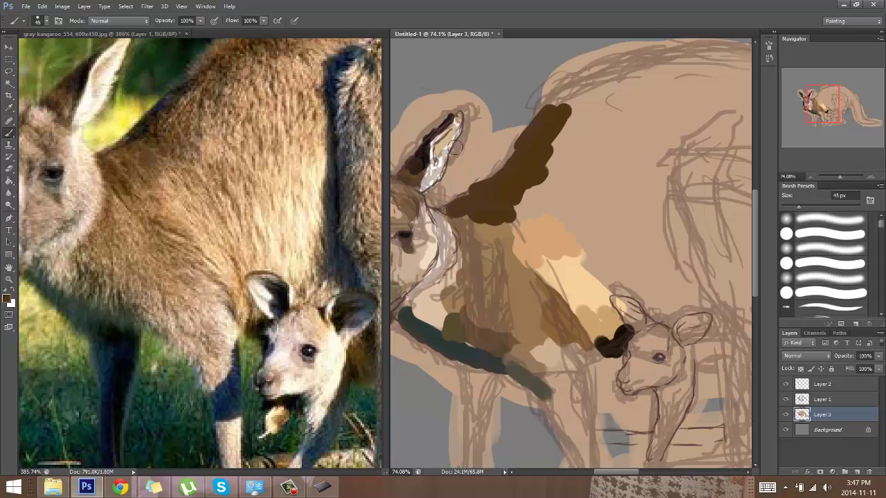
{"action": "left_click", "coordinate": [183, 137], "text": "alt"}
{"action": "mouse_move", "coordinate": [566, 139]}
{"action": "left_mouse_down"}
{"action": "mouse_move", "coordinate": [554, 160]}
{"action": "mouse_move", "coordinate": [545, 196]}
{"action": "mouse_move", "coordinate": [522, 221]}
{"action": "left_mouse_up"}
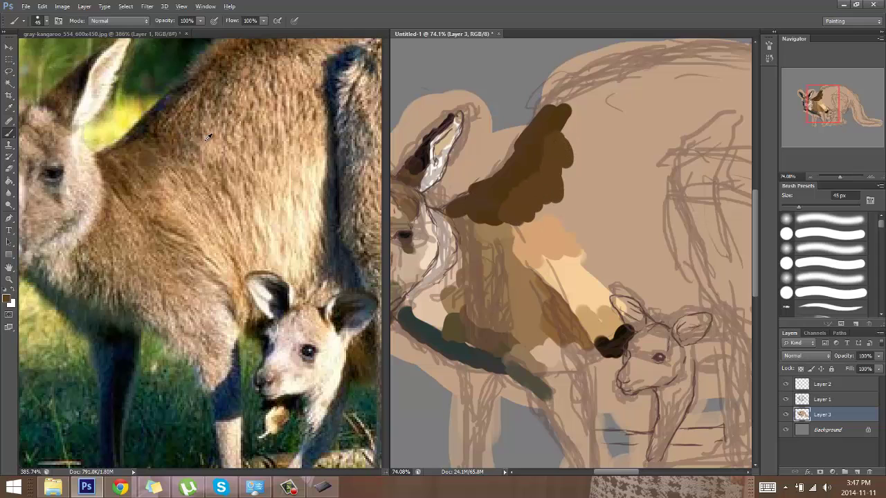
Step: Fill the flank below the dark neck with light tan, and rework the upper shoulder in golden brown
{"action": "left_click", "coordinate": [243, 114], "text": "alt"}
{"action": "mouse_move", "coordinate": [563, 183]}
{"action": "left_mouse_down"}
{"action": "mouse_move", "coordinate": [568, 190]}
{"action": "mouse_move", "coordinate": [574, 173]}
{"action": "mouse_move", "coordinate": [564, 205]}
{"action": "mouse_move", "coordinate": [536, 220]}
{"action": "mouse_move", "coordinate": [585, 224]}
{"action": "mouse_move", "coordinate": [581, 233]}
{"action": "mouse_move", "coordinate": [581, 180]}
{"action": "mouse_move", "coordinate": [606, 207]}
{"action": "left_mouse_up"}
{"action": "mouse_move", "coordinate": [485, 226]}
{"action": "left_mouse_down"}
{"action": "mouse_move", "coordinate": [515, 249]}
{"action": "mouse_move", "coordinate": [515, 269]}
{"action": "mouse_move", "coordinate": [506, 265]}
{"action": "mouse_move", "coordinate": [529, 283]}
{"action": "left_mouse_up"}
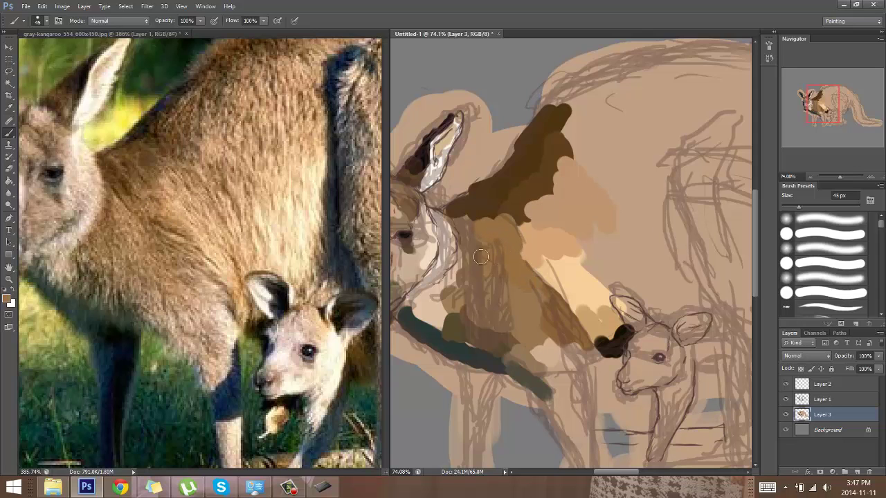
Step: Hide the Layer 1 and Layer 2 sketches to check the painted base colours, and show both layers again
{"action": "scroll", "coordinate": [593, 308], "scroll_direction": "down", "scroll_amount": 2}
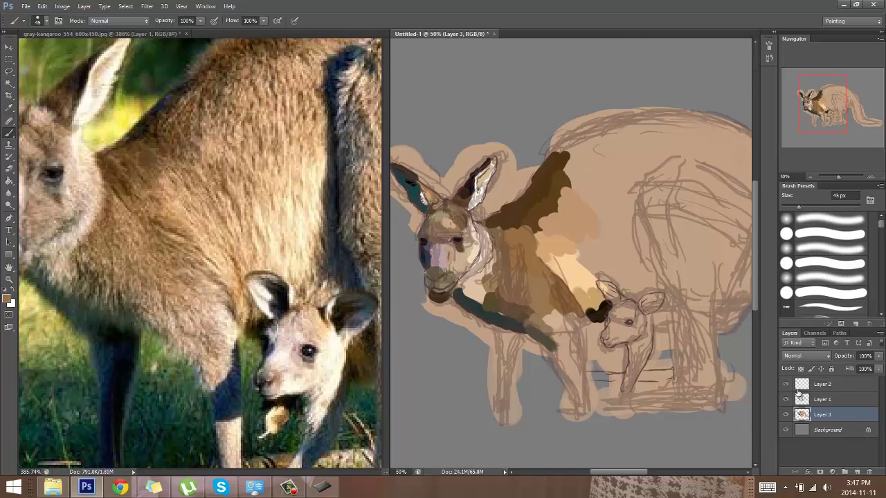
{"action": "left_click", "coordinate": [785, 399]}
{"action": "left_click", "coordinate": [785, 385]}
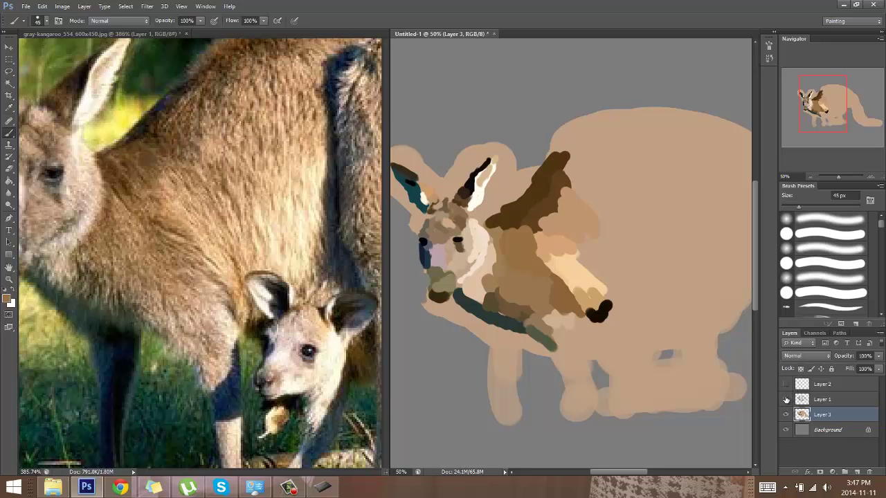
{"action": "left_click", "coordinate": [785, 399]}
{"action": "left_click", "coordinate": [786, 385]}
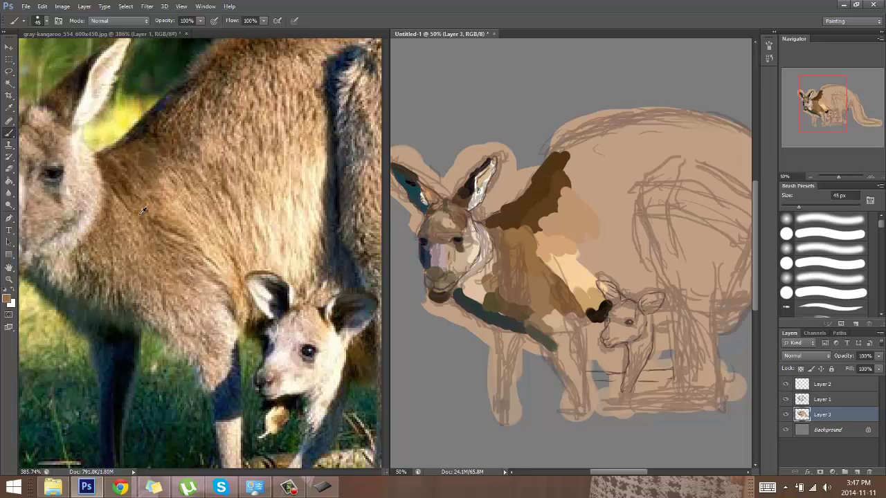
Step: Paint peach and pale cream over the belly above the joey, and a dark teal shadow behind the joey's ear
{"action": "left_click", "coordinate": [243, 195], "text": "alt"}
{"action": "mouse_move", "coordinate": [579, 247]}
{"action": "left_mouse_down"}
{"action": "mouse_move", "coordinate": [604, 270]}
{"action": "mouse_move", "coordinate": [595, 257]}
{"action": "mouse_move", "coordinate": [581, 258]}
{"action": "mouse_move", "coordinate": [623, 243]}
{"action": "mouse_move", "coordinate": [624, 224]}
{"action": "mouse_move", "coordinate": [630, 265]}
{"action": "mouse_move", "coordinate": [613, 263]}
{"action": "mouse_move", "coordinate": [650, 276]}
{"action": "mouse_move", "coordinate": [641, 281]}
{"action": "mouse_move", "coordinate": [659, 290]}
{"action": "mouse_move", "coordinate": [625, 305]}
{"action": "mouse_move", "coordinate": [632, 279]}
{"action": "left_mouse_up"}
{"action": "left_click", "coordinate": [300, 219], "text": "alt"}
{"action": "left_click", "coordinate": [337, 259], "text": "alt"}
{"action": "left_click", "coordinate": [309, 273], "text": "alt"}
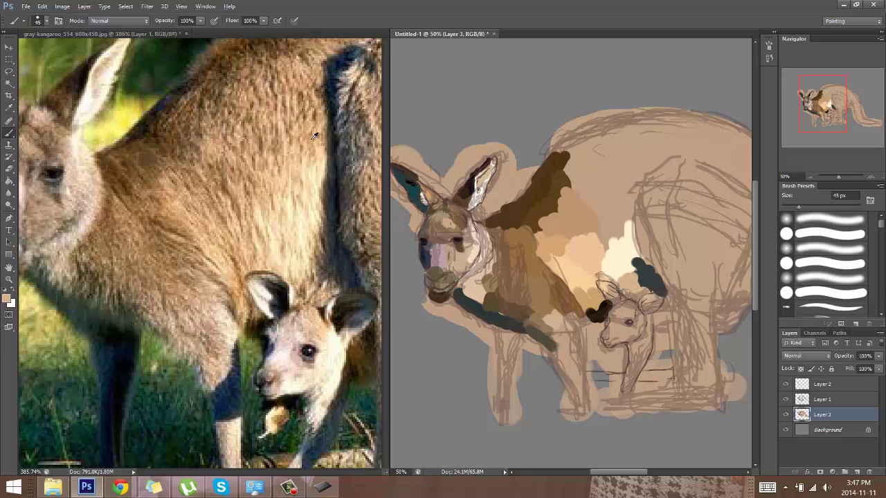
Step: Block in the rear flank with golden tan, and the upper flank with medium brown and reddish tan from the photo
{"action": "mouse_move", "coordinate": [619, 201]}
{"action": "left_mouse_down"}
{"action": "mouse_move", "coordinate": [626, 220]}
{"action": "mouse_move", "coordinate": [608, 231]}
{"action": "left_mouse_up"}
{"action": "mouse_move", "coordinate": [610, 186]}
{"action": "left_mouse_down"}
{"action": "mouse_move", "coordinate": [595, 209]}
{"action": "mouse_move", "coordinate": [607, 187]}
{"action": "mouse_move", "coordinate": [578, 192]}
{"action": "left_mouse_up"}
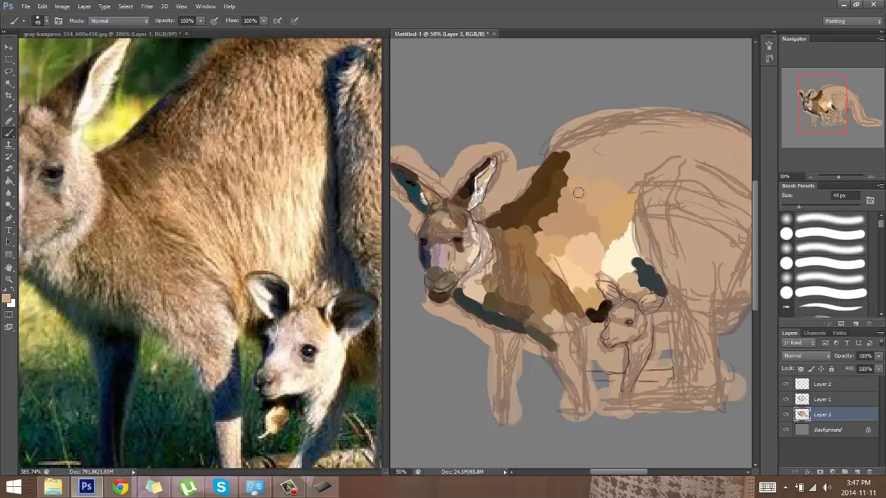
{"action": "left_click", "coordinate": [280, 74], "text": "alt"}
{"action": "left_click", "coordinate": [285, 77], "text": "alt"}
{"action": "left_click", "coordinate": [303, 58], "text": "alt"}
{"action": "mouse_move", "coordinate": [602, 162]}
{"action": "left_mouse_down"}
{"action": "mouse_move", "coordinate": [617, 184]}
{"action": "mouse_move", "coordinate": [630, 168]}
{"action": "mouse_move", "coordinate": [618, 181]}
{"action": "mouse_move", "coordinate": [587, 164]}
{"action": "mouse_move", "coordinate": [566, 165]}
{"action": "mouse_move", "coordinate": [608, 142]}
{"action": "mouse_move", "coordinate": [602, 156]}
{"action": "mouse_move", "coordinate": [641, 153]}
{"action": "left_mouse_up"}
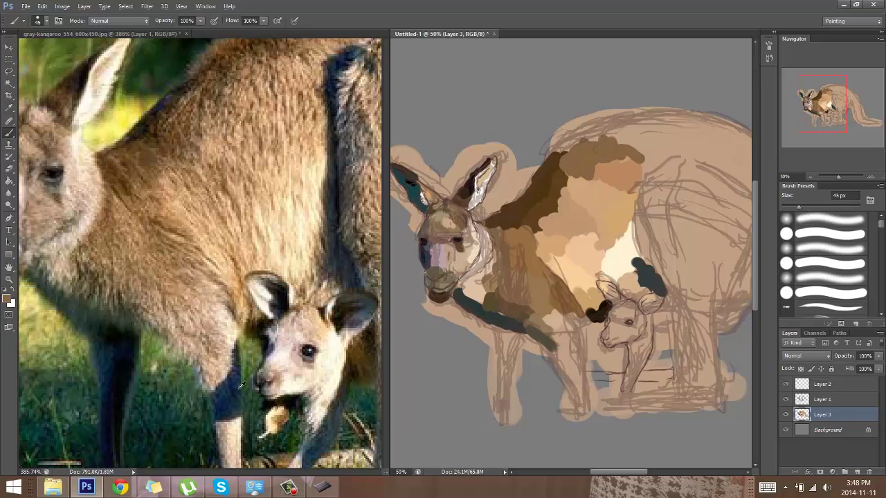
Step: Paint the top of the near front leg pale beige and its inner shadow dark navy, using sampled colours
{"action": "left_click", "coordinate": [227, 361], "text": "alt"}
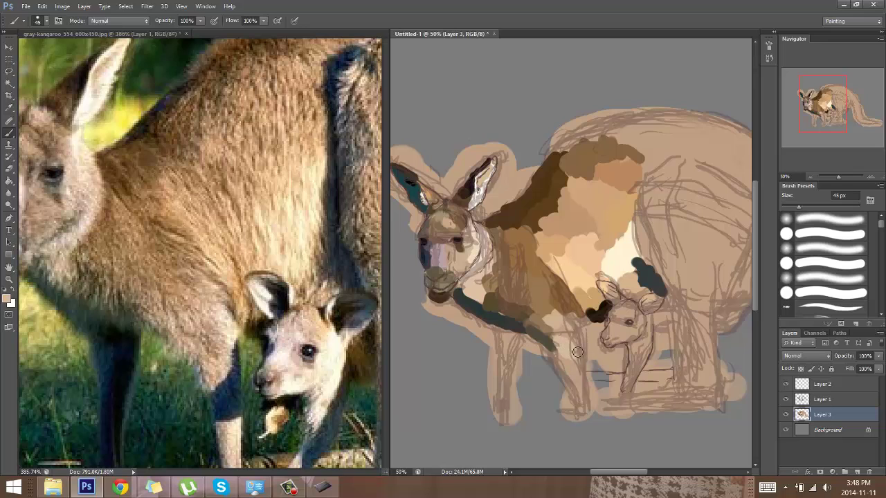
{"action": "left_click", "coordinate": [563, 299], "text": "alt"}
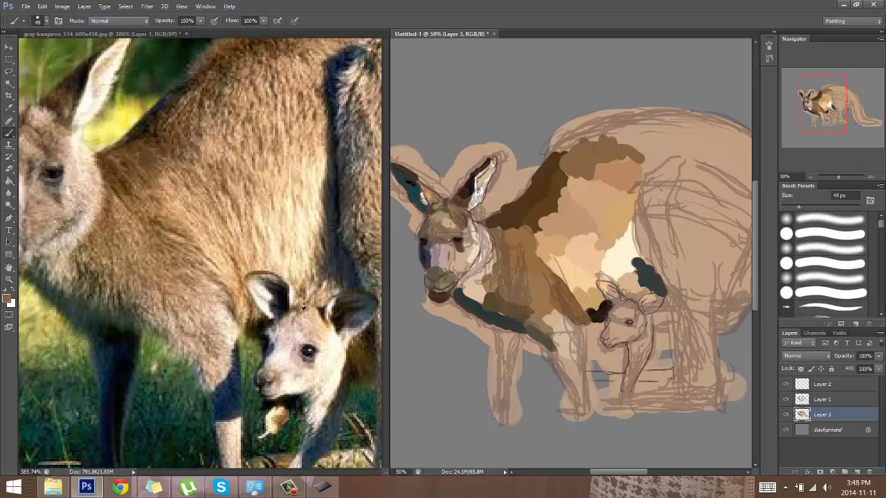
{"action": "mouse_move", "coordinate": [557, 353]}
{"action": "left_mouse_down"}
{"action": "mouse_move", "coordinate": [577, 357]}
{"action": "mouse_move", "coordinate": [568, 367]}
{"action": "left_mouse_up"}
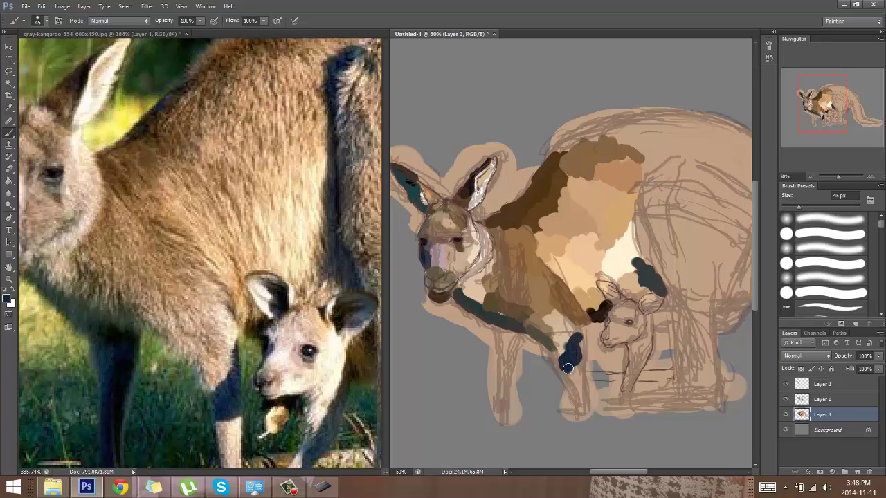
{"action": "mouse_move", "coordinate": [568, 368]}
{"action": "left_mouse_down"}
{"action": "mouse_move", "coordinate": [576, 341]}
{"action": "mouse_move", "coordinate": [580, 374]}
{"action": "left_mouse_up"}
{"action": "left_click", "coordinate": [560, 336], "text": "alt"}
Step: Block in the far front leg with dark navy and black, matching the shaded leg in the photo
{"action": "left_click_drag", "start_coordinate": [614, 358], "coordinate": [575, 288]}
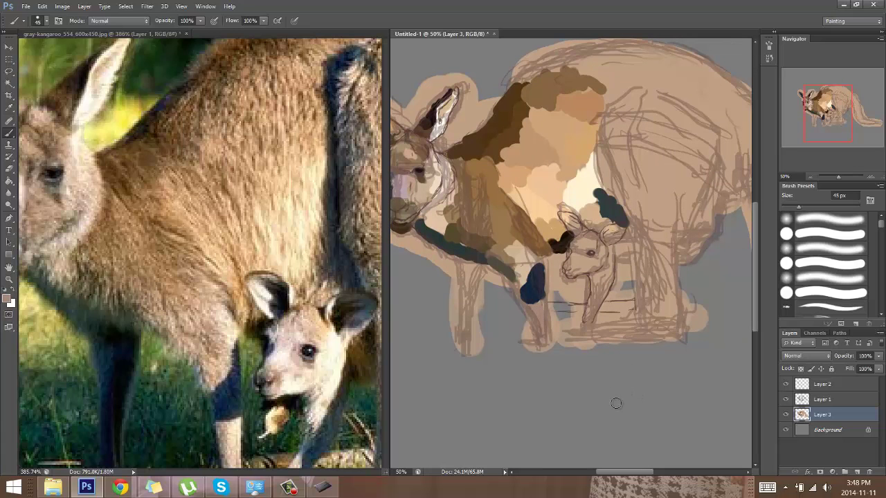
{"action": "left_click_drag", "start_coordinate": [569, 270], "coordinate": [629, 266]}
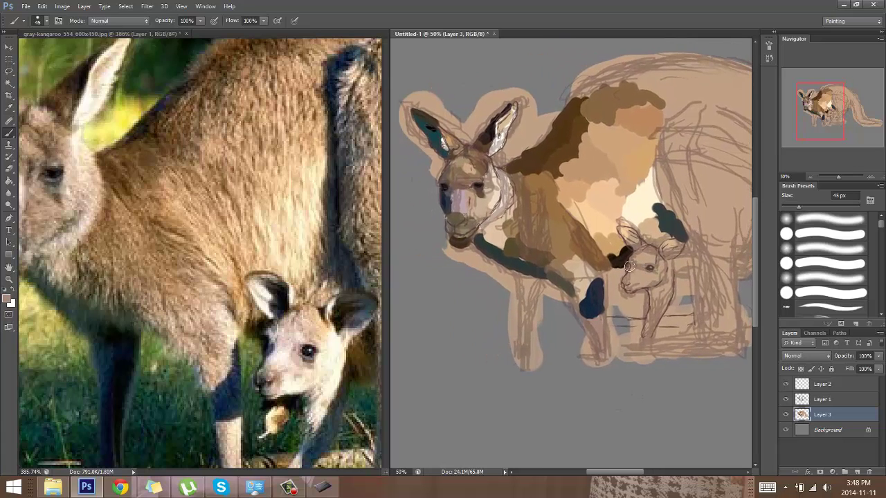
{"action": "left_click", "coordinate": [160, 302]}
{"action": "left_click_drag", "start_coordinate": [185, 301], "coordinate": [238, 187]}
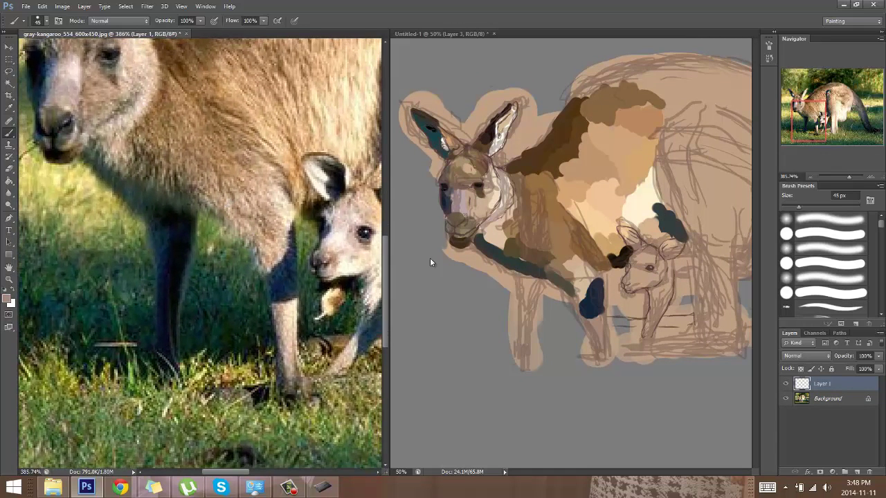
{"action": "left_click", "coordinate": [540, 303]}
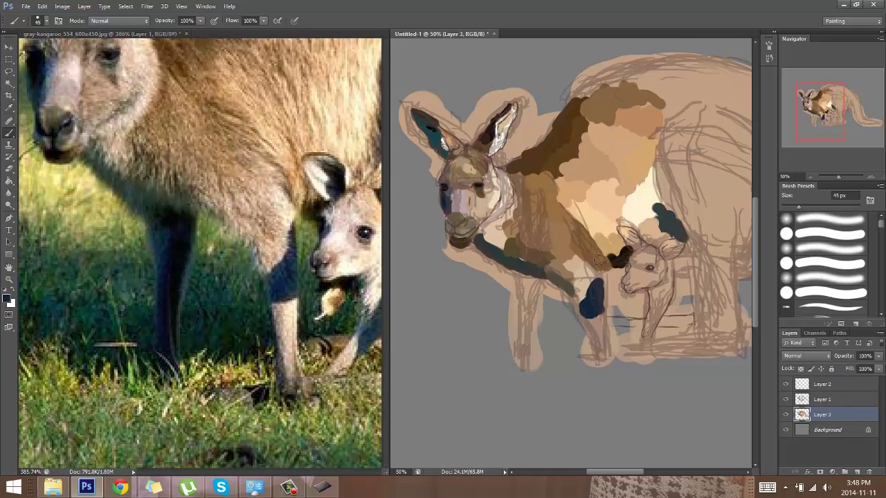
{"action": "mouse_move", "coordinate": [523, 296]}
{"action": "left_mouse_down"}
{"action": "mouse_move", "coordinate": [532, 320]}
{"action": "mouse_move", "coordinate": [522, 292]}
{"action": "mouse_move", "coordinate": [522, 365]}
{"action": "mouse_move", "coordinate": [528, 323]}
{"action": "left_mouse_up"}
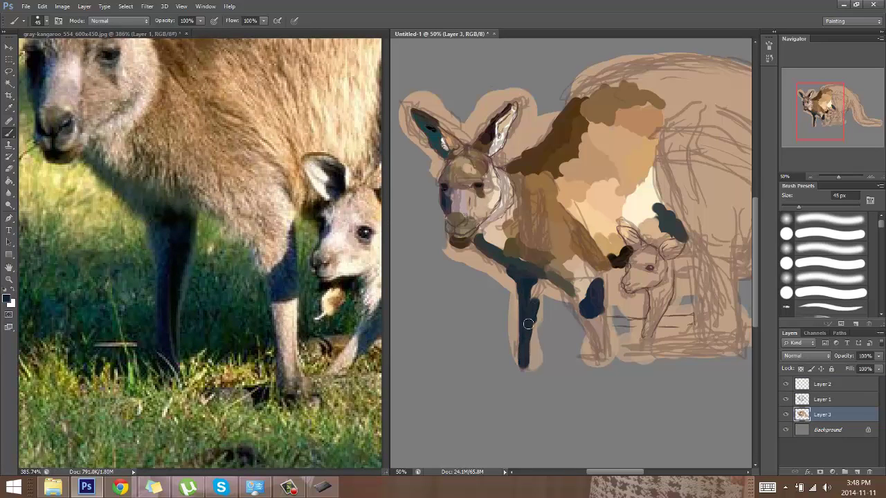
{"action": "left_click_drag", "start_coordinate": [537, 291], "coordinate": [539, 287]}
{"action": "left_click_drag", "start_coordinate": [530, 333], "coordinate": [529, 307]}
Step: Erase the excess beige base along the rear edge of the far front leg with a 30 px eraser
{"action": "key", "text": "alt"}
{"action": "key", "text": "e"}
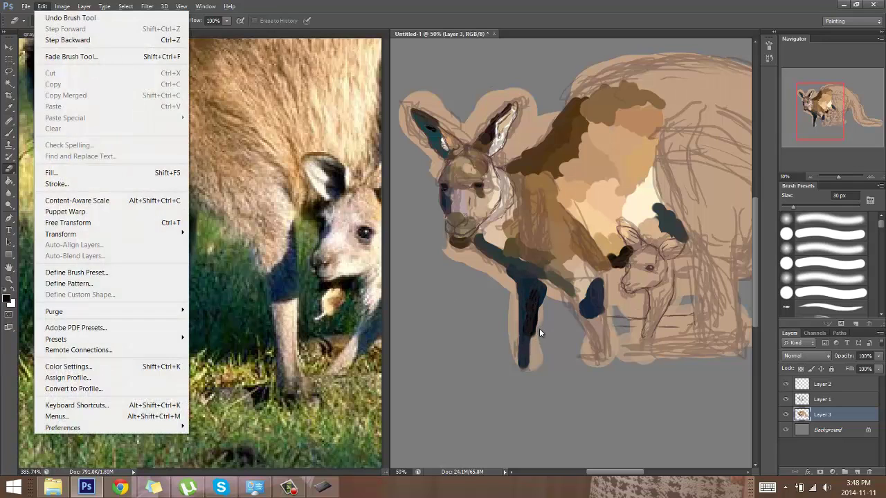
{"action": "left_click", "coordinate": [539, 328]}
{"action": "left_click_drag", "start_coordinate": [538, 337], "coordinate": [540, 311]}
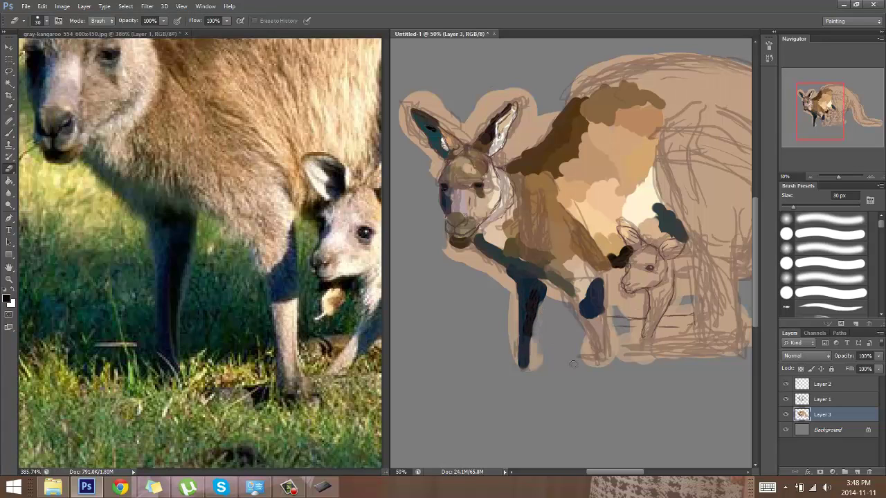
{"action": "key", "text": "b"}
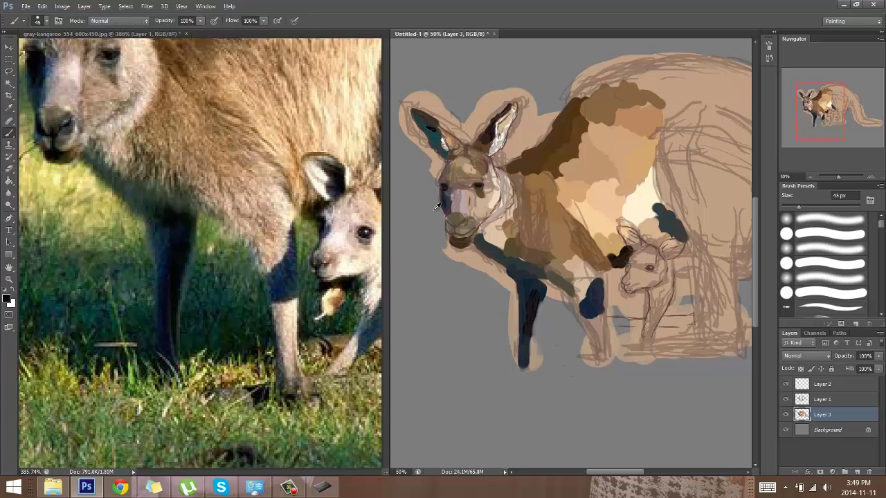
Step: Add dark teal along the front of the far front leg, sampling shadow colours already in the painting
{"action": "left_click", "coordinate": [491, 243], "text": "alt"}
{"action": "left_click", "coordinate": [530, 283], "text": "alt"}
{"action": "left_click", "coordinate": [512, 259], "text": "alt"}
{"action": "left_click_drag", "start_coordinate": [640, 254], "coordinate": [610, 321]}
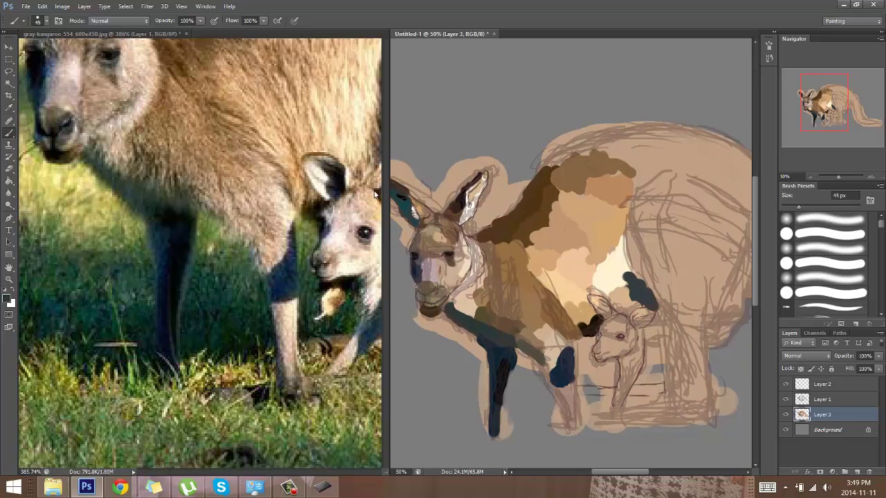
Step: Paint pale pink and light grey on the joey's forehead and around its eye, sampling from its face in the photo
{"action": "left_click", "coordinate": [348, 232]}
{"action": "left_click_drag", "start_coordinate": [291, 227], "coordinate": [223, 229]}
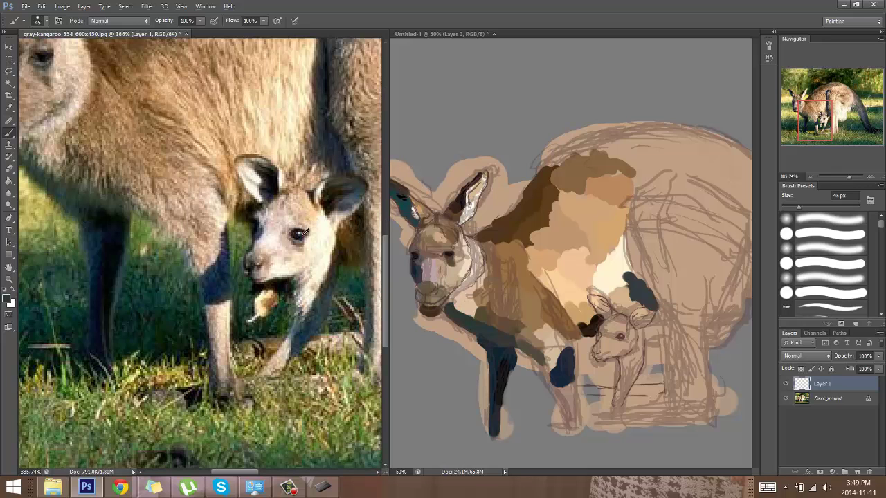
{"action": "left_click_drag", "start_coordinate": [290, 211], "coordinate": [288, 208], "text": "alt"}
{"action": "left_click", "coordinate": [617, 326]}
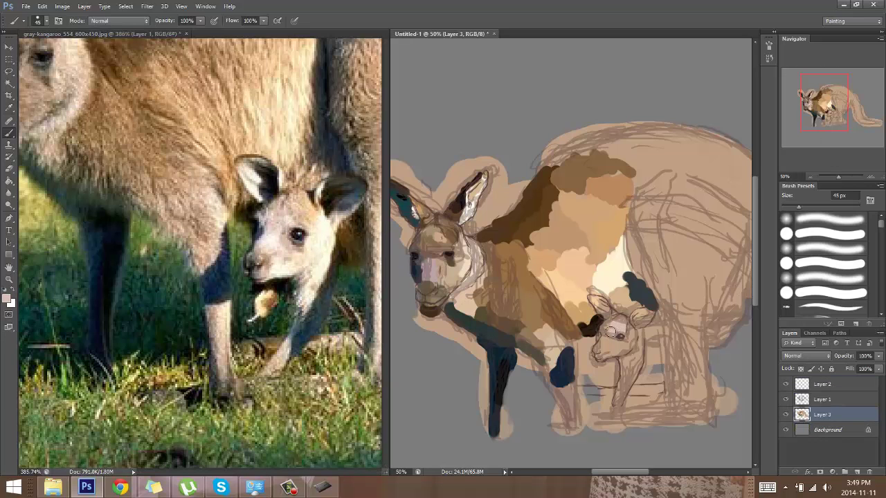
{"action": "left_click", "coordinate": [279, 223], "text": "alt"}
{"action": "left_click_drag", "start_coordinate": [537, 119], "coordinate": [476, 132]}
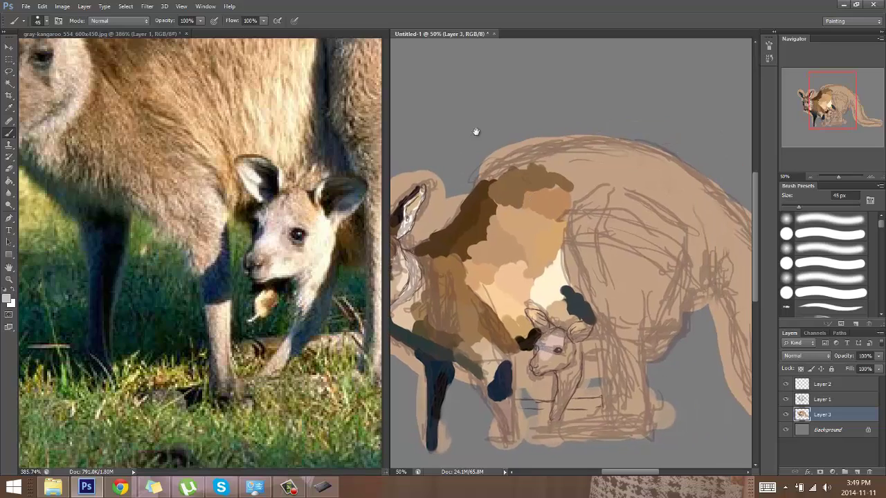
Step: Paint the kangaroo's upper back in grey-brown, warm brown and olive-grey sampled from the photo, enlarging the brush to 90 px
{"action": "left_click_drag", "start_coordinate": [277, 69], "coordinate": [186, 221]}
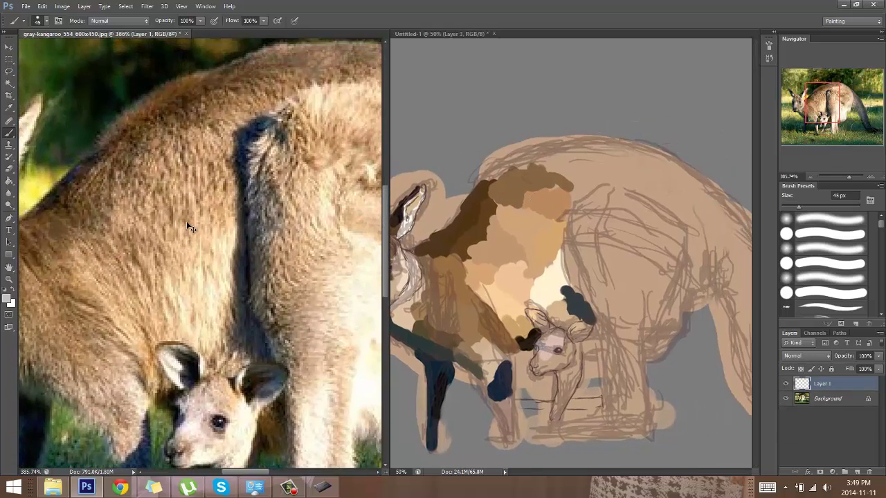
{"action": "key", "text": "ctrl+minus"}
{"action": "key", "text": "ctrl+minus"}
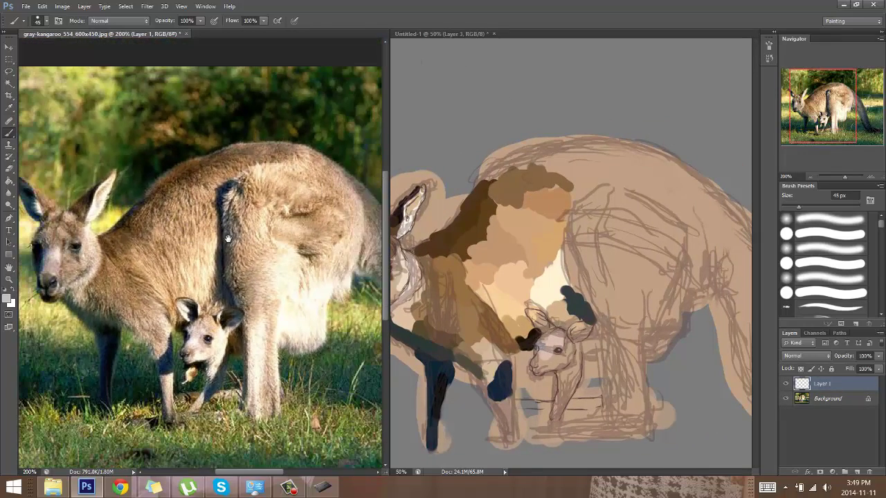
{"action": "mouse_move", "coordinate": [216, 209]}
{"action": "left_mouse_down"}
{"action": "mouse_move", "coordinate": [182, 223]}
{"action": "mouse_move", "coordinate": [145, 215]}
{"action": "left_mouse_up"}
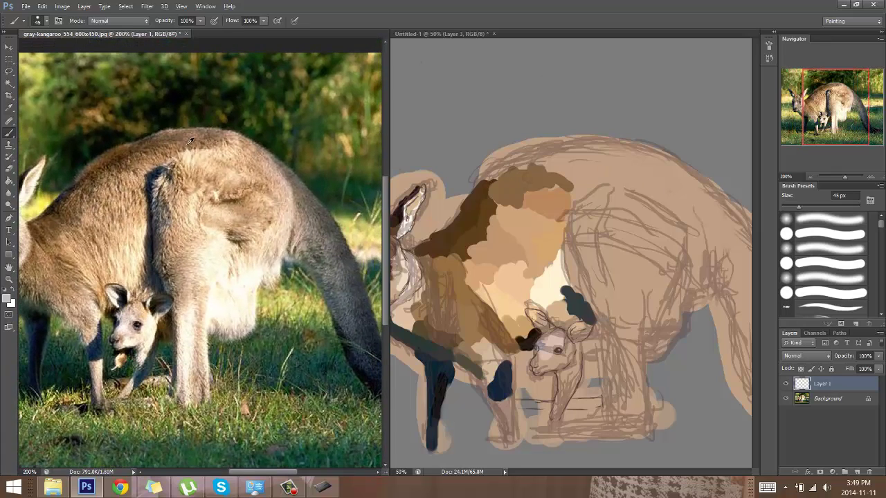
{"action": "left_click", "coordinate": [590, 173]}
{"action": "mouse_move", "coordinate": [581, 169]}
{"action": "left_mouse_down"}
{"action": "mouse_move", "coordinate": [612, 162]}
{"action": "mouse_move", "coordinate": [641, 177]}
{"action": "mouse_move", "coordinate": [589, 151]}
{"action": "mouse_move", "coordinate": [607, 155]}
{"action": "mouse_move", "coordinate": [564, 153]}
{"action": "mouse_move", "coordinate": [624, 154]}
{"action": "mouse_move", "coordinate": [558, 157]}
{"action": "mouse_move", "coordinate": [589, 166]}
{"action": "mouse_move", "coordinate": [531, 165]}
{"action": "mouse_move", "coordinate": [547, 162]}
{"action": "mouse_move", "coordinate": [581, 184]}
{"action": "mouse_move", "coordinate": [595, 177]}
{"action": "mouse_move", "coordinate": [566, 188]}
{"action": "mouse_move", "coordinate": [554, 170]}
{"action": "mouse_move", "coordinate": [528, 165]}
{"action": "mouse_move", "coordinate": [552, 151]}
{"action": "mouse_move", "coordinate": [497, 167]}
{"action": "left_mouse_up"}
{"action": "key", "text": "bracketright"}
{"action": "key", "text": "bracketright"}
{"action": "key", "text": "bracketright"}
{"action": "key", "text": "bracketright"}
{"action": "left_click", "coordinate": [532, 163]}
{"action": "key", "text": "alt"}
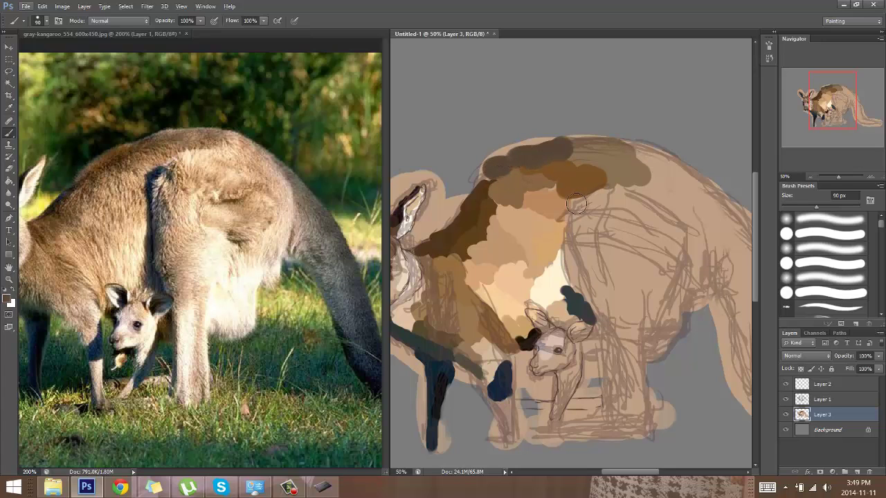
Step: Undo the last upper-back strokes and repaint the top edge of the back in a smooth dark brown band
{"action": "key", "text": "ctrl+alt+z"}
{"action": "key", "text": "ctrl+alt+z"}
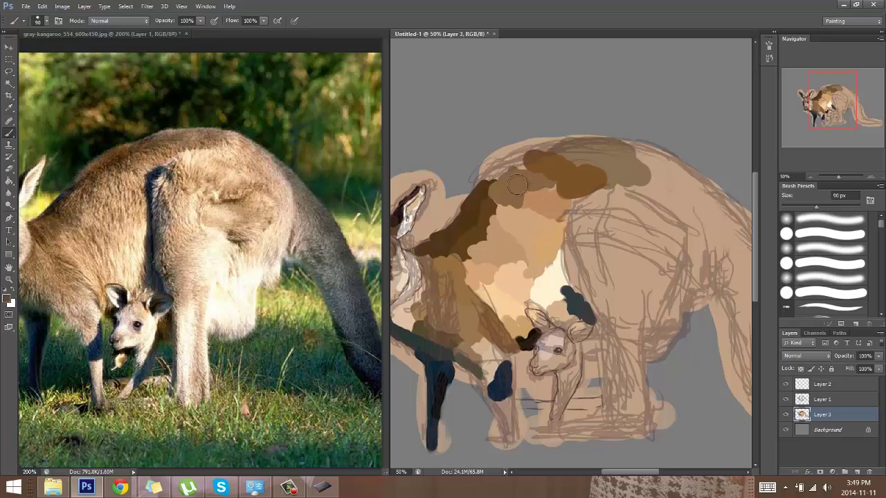
{"action": "mouse_move", "coordinate": [571, 167]}
{"action": "left_mouse_down"}
{"action": "mouse_move", "coordinate": [501, 177]}
{"action": "mouse_move", "coordinate": [575, 147]}
{"action": "mouse_move", "coordinate": [586, 153]}
{"action": "left_mouse_up"}
{"action": "left_click", "coordinate": [592, 162], "text": "alt"}
{"action": "left_click", "coordinate": [509, 191], "text": "alt"}
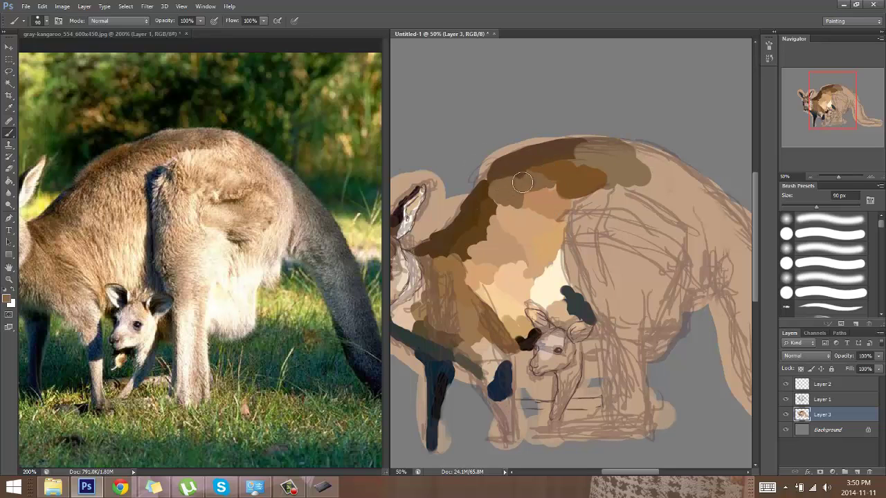
Step: Paint pale pink, orange-tan and light beige patches over the kangaroo's hip, sampling from the hip in the photo
{"action": "left_click", "coordinate": [271, 165], "text": "alt"}
{"action": "mouse_move", "coordinate": [658, 210]}
{"action": "left_mouse_down"}
{"action": "mouse_move", "coordinate": [676, 223]}
{"action": "mouse_move", "coordinate": [657, 194]}
{"action": "left_mouse_up"}
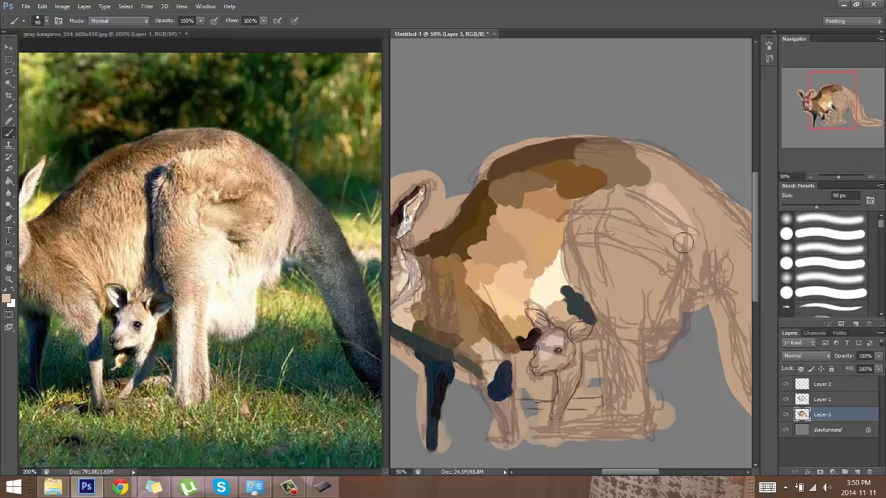
{"action": "left_click_drag", "start_coordinate": [684, 237], "coordinate": [668, 275]}
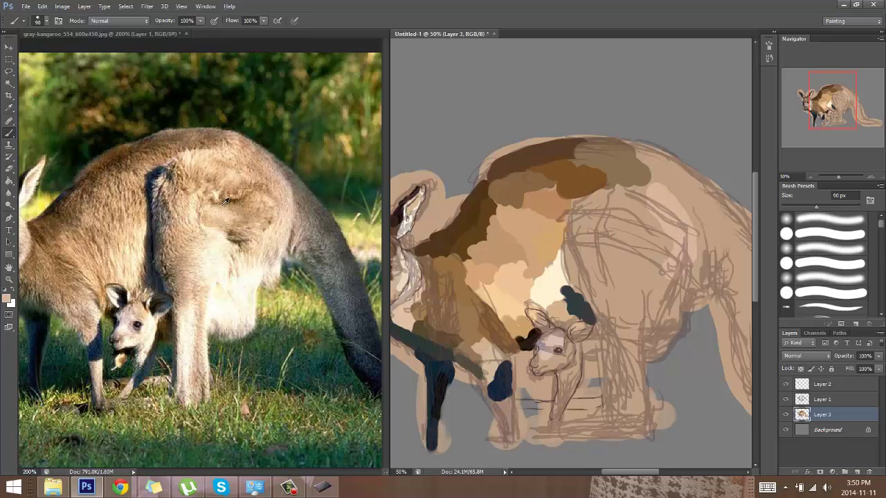
{"action": "left_click_drag", "start_coordinate": [657, 236], "coordinate": [620, 242]}
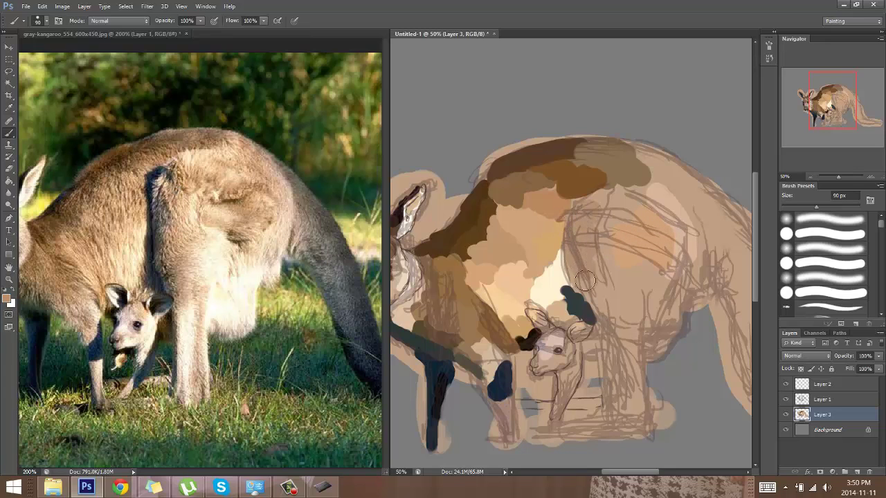
{"action": "left_click", "coordinate": [222, 166], "text": "alt"}
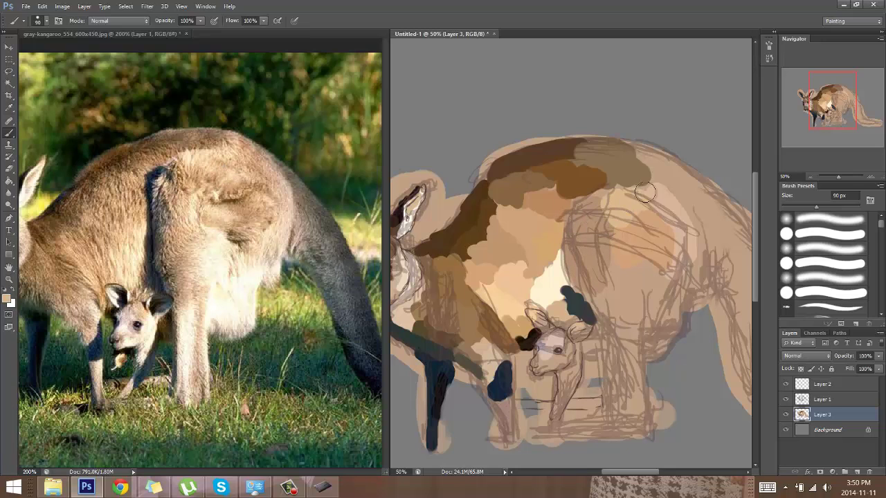
{"action": "left_click", "coordinate": [603, 195]}
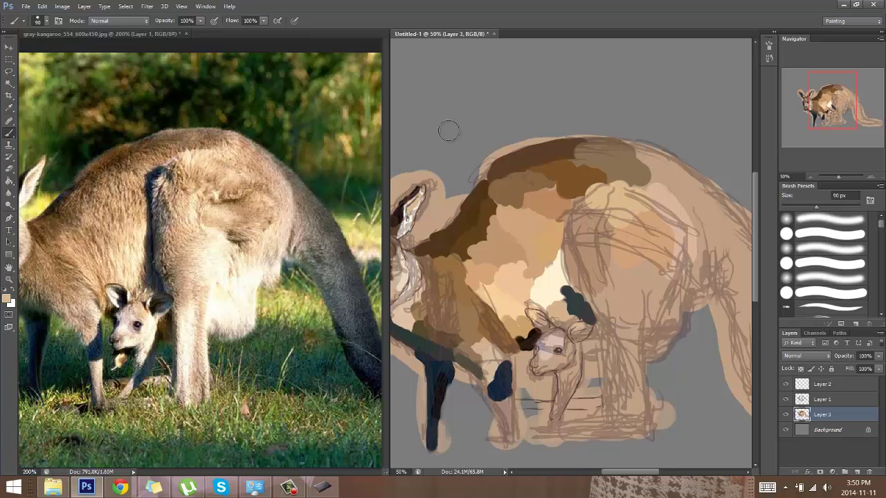
Step: Paint the thigh in tan, the belly fur behind it in cream and the rump edge in pale pink, sampling from the photo
{"action": "left_click", "coordinate": [187, 259], "text": "alt"}
{"action": "mouse_move", "coordinate": [593, 297]}
{"action": "left_mouse_down"}
{"action": "mouse_move", "coordinate": [612, 310]}
{"action": "mouse_move", "coordinate": [603, 321]}
{"action": "mouse_move", "coordinate": [618, 295]}
{"action": "left_mouse_up"}
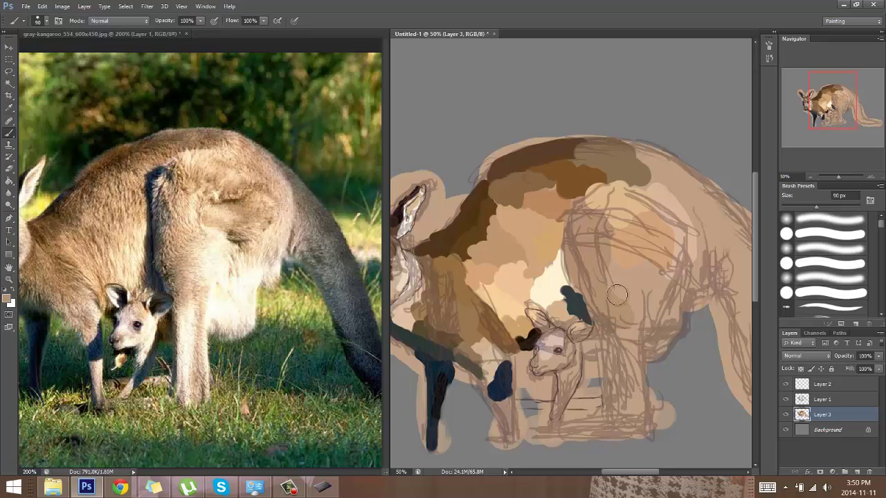
{"action": "left_click", "coordinate": [227, 260], "text": "alt"}
{"action": "mouse_move", "coordinate": [656, 327]}
{"action": "left_mouse_down"}
{"action": "mouse_move", "coordinate": [668, 307]}
{"action": "mouse_move", "coordinate": [645, 279]}
{"action": "mouse_move", "coordinate": [628, 276]}
{"action": "mouse_move", "coordinate": [677, 311]}
{"action": "mouse_move", "coordinate": [660, 351]}
{"action": "mouse_move", "coordinate": [688, 305]}
{"action": "mouse_move", "coordinate": [680, 278]}
{"action": "mouse_move", "coordinate": [691, 274]}
{"action": "mouse_move", "coordinate": [695, 238]}
{"action": "mouse_move", "coordinate": [700, 268]}
{"action": "mouse_move", "coordinate": [699, 229]}
{"action": "left_mouse_up"}
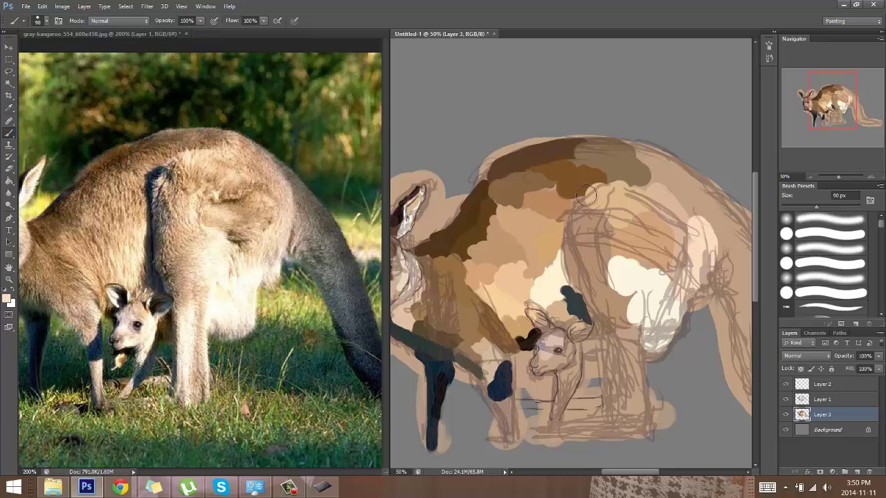
Step: Add more tan to the hip and cover the near hind leg in light beige and its foot in pale pink
{"action": "left_click", "coordinate": [243, 210], "text": "alt"}
{"action": "mouse_move", "coordinate": [656, 255]}
{"action": "left_mouse_down"}
{"action": "mouse_move", "coordinate": [649, 263]}
{"action": "mouse_move", "coordinate": [651, 237]}
{"action": "mouse_move", "coordinate": [642, 261]}
{"action": "mouse_move", "coordinate": [651, 276]}
{"action": "mouse_move", "coordinate": [664, 266]}
{"action": "left_mouse_up"}
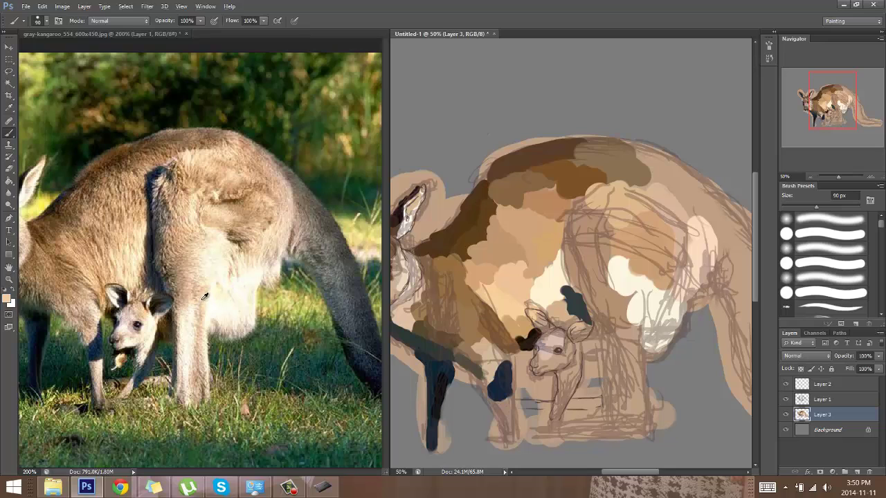
{"action": "mouse_move", "coordinate": [612, 330]}
{"action": "left_mouse_down"}
{"action": "mouse_move", "coordinate": [626, 364]}
{"action": "mouse_move", "coordinate": [629, 343]}
{"action": "mouse_move", "coordinate": [613, 350]}
{"action": "mouse_move", "coordinate": [621, 413]}
{"action": "mouse_move", "coordinate": [635, 425]}
{"action": "mouse_move", "coordinate": [613, 377]}
{"action": "left_mouse_up"}
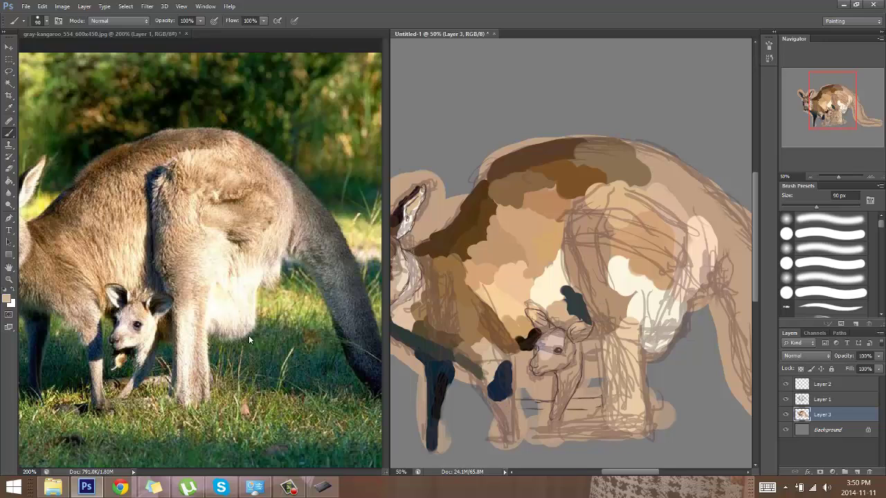
{"action": "mouse_move", "coordinate": [613, 422]}
{"action": "left_mouse_down"}
{"action": "mouse_move", "coordinate": [562, 433]}
{"action": "mouse_move", "coordinate": [624, 432]}
{"action": "left_mouse_up"}
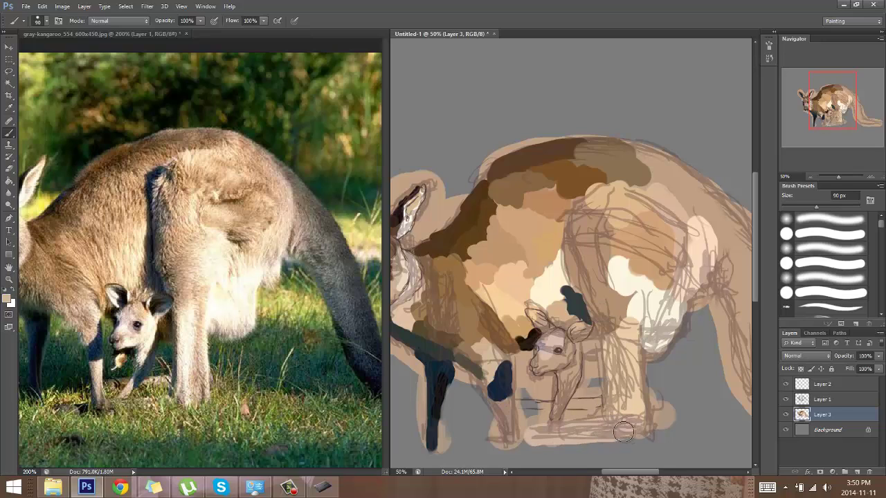
Step: Paint the strip behind the joey's legs in dark olive-brown and light beige with a 50 px brush
{"action": "left_click", "coordinate": [621, 300], "text": "alt"}
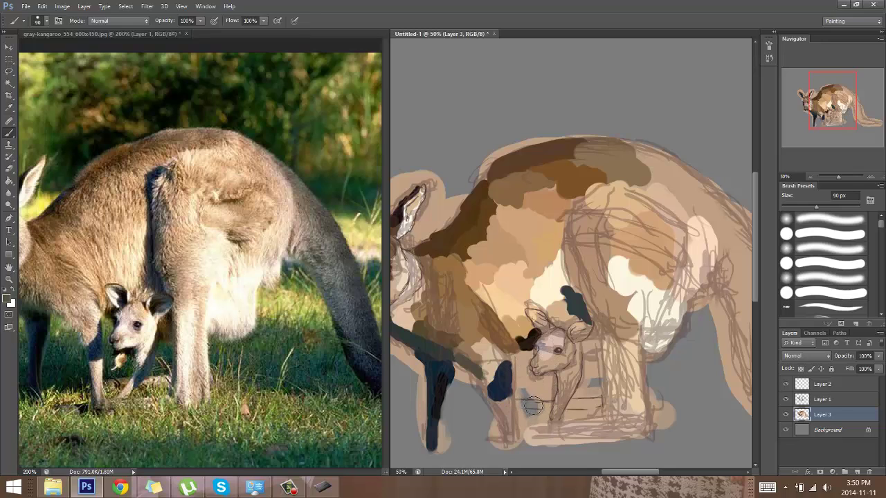
{"action": "key", "text": "bracketleft"}
{"action": "key", "text": "bracketleft"}
{"action": "key", "text": "bracketleft"}
{"action": "key", "text": "bracketleft"}
{"action": "mouse_move", "coordinate": [517, 404]}
{"action": "left_mouse_down"}
{"action": "mouse_move", "coordinate": [548, 404]}
{"action": "mouse_move", "coordinate": [541, 405]}
{"action": "left_mouse_up"}
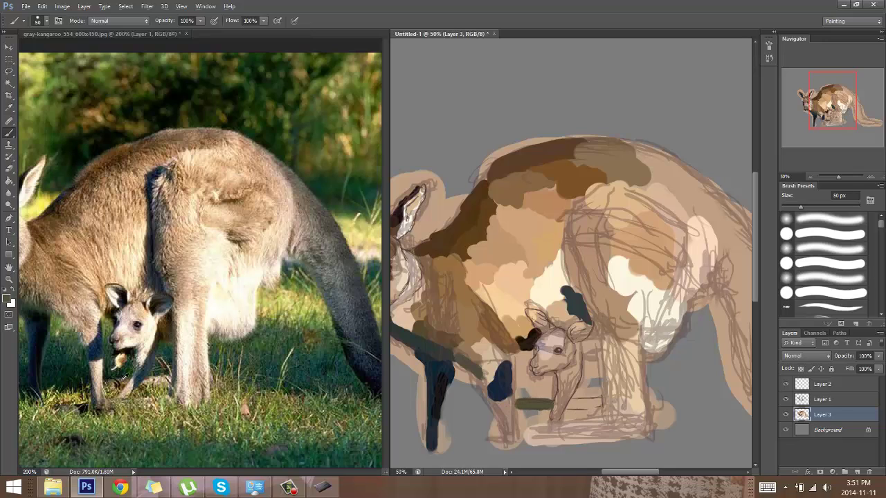
{"action": "left_click_drag", "start_coordinate": [526, 404], "coordinate": [550, 406]}
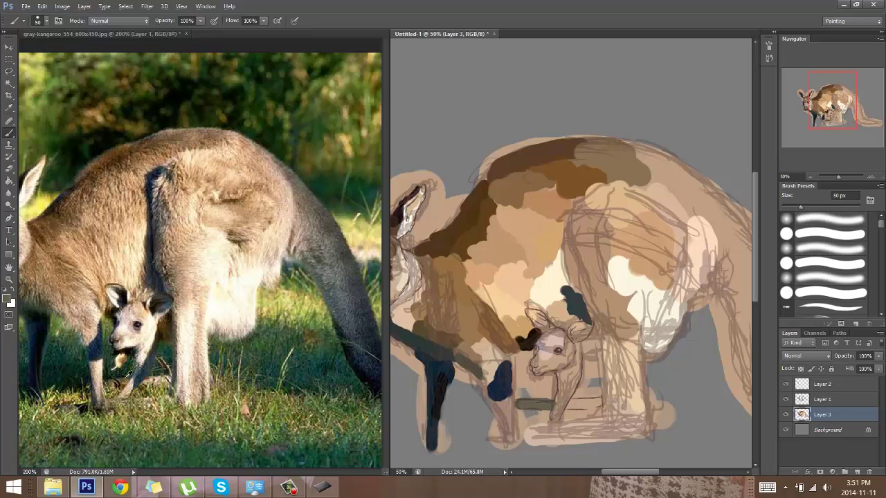
{"action": "left_click", "coordinate": [125, 386], "text": "alt"}
{"action": "mouse_move", "coordinate": [546, 410]}
{"action": "left_mouse_down"}
{"action": "mouse_move", "coordinate": [523, 402]}
{"action": "mouse_move", "coordinate": [548, 404]}
{"action": "left_mouse_up"}
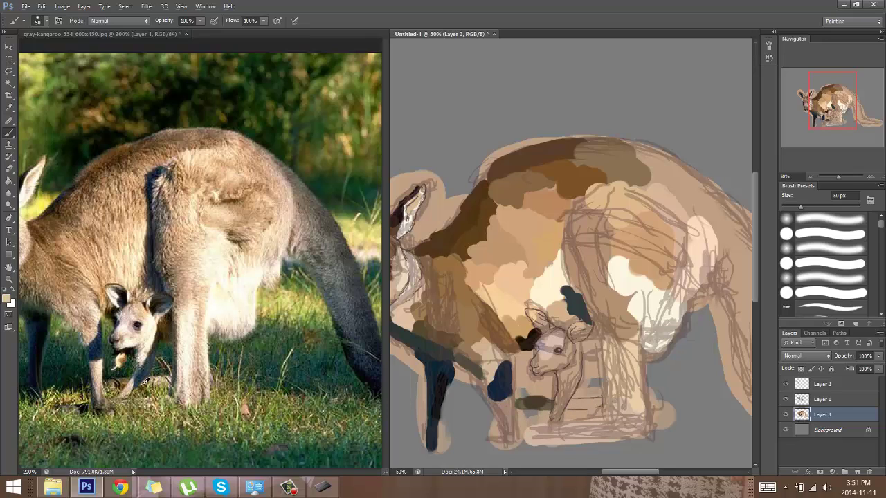
{"action": "mouse_move", "coordinate": [579, 403]}
{"action": "left_mouse_down"}
{"action": "mouse_move", "coordinate": [596, 405]}
{"action": "mouse_move", "coordinate": [571, 404]}
{"action": "mouse_move", "coordinate": [599, 406]}
{"action": "left_mouse_up"}
Step: Extend the olive-brown on the rear of the back and paint the tail base in dark grey-brown and olive-grey
{"action": "mouse_move", "coordinate": [667, 283]}
{"action": "left_mouse_down"}
{"action": "mouse_move", "coordinate": [614, 249]}
{"action": "mouse_move", "coordinate": [584, 201]}
{"action": "mouse_move", "coordinate": [534, 219]}
{"action": "left_mouse_up"}
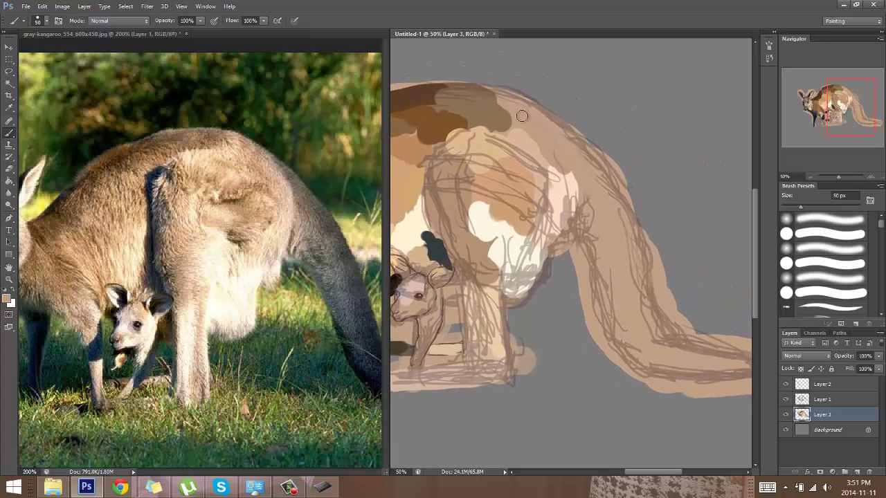
{"action": "left_click", "coordinate": [490, 110], "text": "alt"}
{"action": "left_click_drag", "start_coordinate": [492, 105], "coordinate": [538, 109]}
{"action": "mouse_move", "coordinate": [575, 139]}
{"action": "left_mouse_down"}
{"action": "mouse_move", "coordinate": [600, 212]}
{"action": "mouse_move", "coordinate": [583, 238]}
{"action": "mouse_move", "coordinate": [593, 166]}
{"action": "mouse_move", "coordinate": [609, 181]}
{"action": "mouse_move", "coordinate": [622, 225]}
{"action": "mouse_move", "coordinate": [607, 213]}
{"action": "left_mouse_up"}
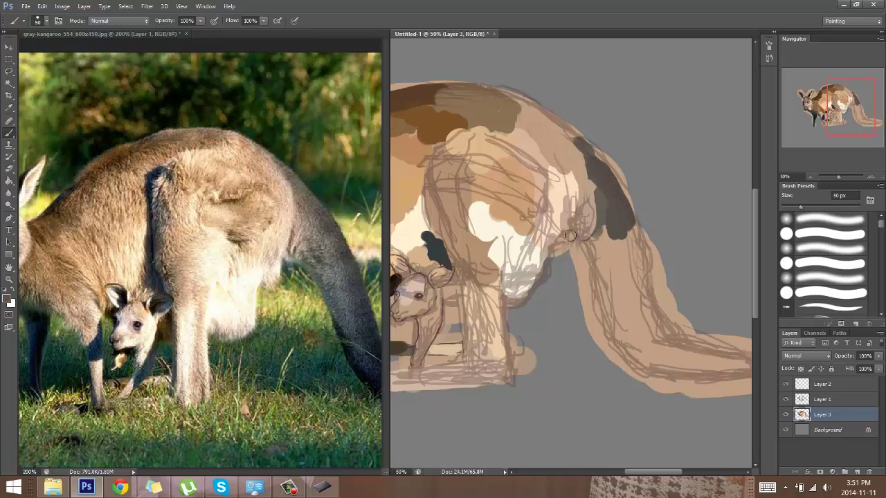
Step: Paint down the tail in dark brown, grey-teal and near-black sampled from the photo, using a 125 px brush
{"action": "key", "text": "bracketright"}
{"action": "key", "text": "bracketright"}
{"action": "key", "text": "bracketright"}
{"action": "key", "text": "bracketright"}
{"action": "key", "text": "bracketright"}
{"action": "key", "text": "bracketright"}
{"action": "mouse_move", "coordinate": [617, 260]}
{"action": "left_mouse_down"}
{"action": "mouse_move", "coordinate": [627, 291]}
{"action": "mouse_move", "coordinate": [622, 305]}
{"action": "mouse_move", "coordinate": [615, 292]}
{"action": "mouse_move", "coordinate": [609, 299]}
{"action": "left_mouse_up"}
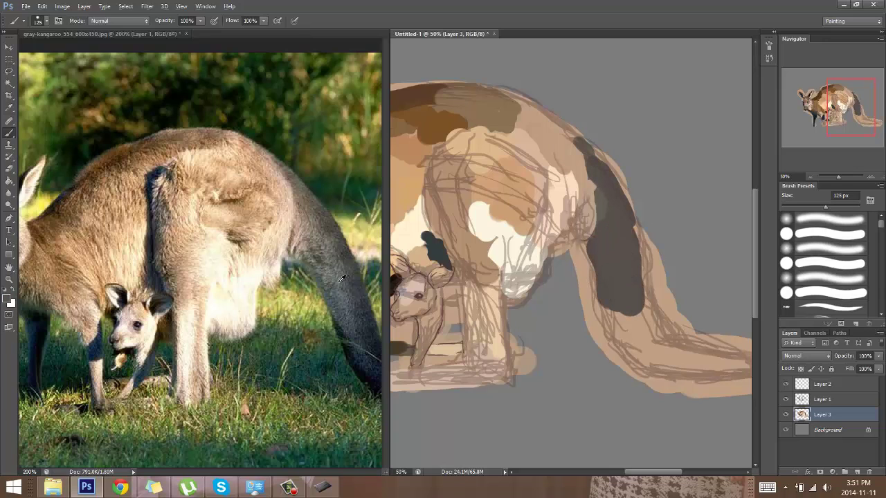
{"action": "left_click", "coordinate": [342, 277], "text": "alt"}
{"action": "mouse_move", "coordinate": [614, 251]}
{"action": "left_mouse_down"}
{"action": "mouse_move", "coordinate": [611, 302]}
{"action": "mouse_move", "coordinate": [631, 330]}
{"action": "mouse_move", "coordinate": [633, 322]}
{"action": "mouse_move", "coordinate": [645, 331]}
{"action": "mouse_move", "coordinate": [635, 357]}
{"action": "mouse_move", "coordinate": [620, 349]}
{"action": "mouse_move", "coordinate": [719, 374]}
{"action": "left_mouse_up"}
{"action": "left_click", "coordinate": [363, 372], "text": "alt"}
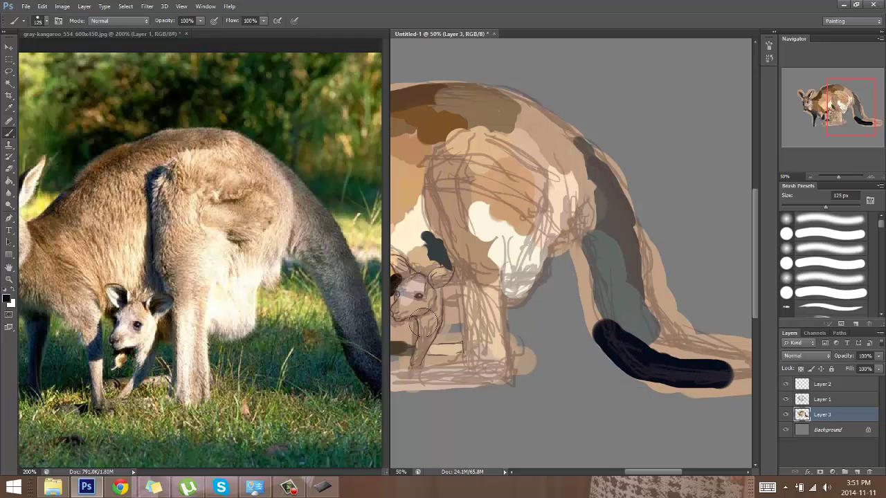
Step: Extend the near-black colour to the tip of the tail and blend grey-teal into its bend, using the photo's tail as reference
{"action": "left_click", "coordinate": [309, 328]}
{"action": "left_click_drag", "start_coordinate": [309, 328], "coordinate": [244, 303]}
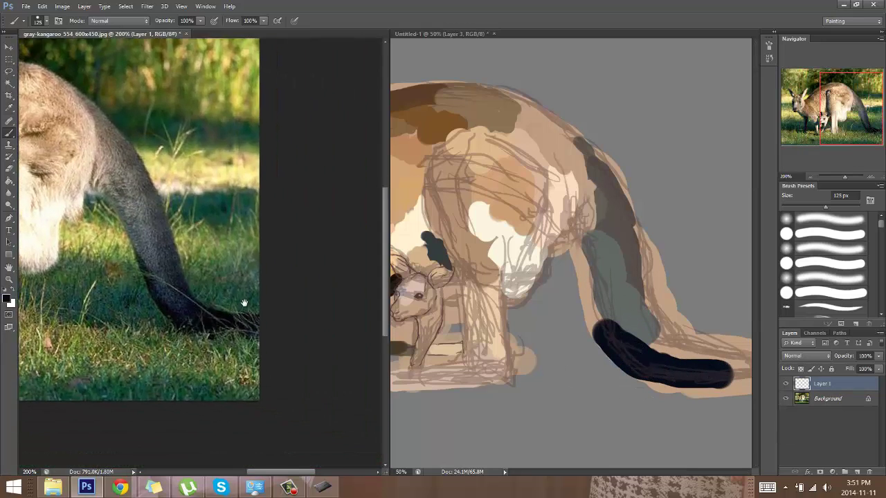
{"action": "left_click", "coordinate": [693, 350]}
{"action": "left_click_drag", "start_coordinate": [692, 350], "coordinate": [586, 334]}
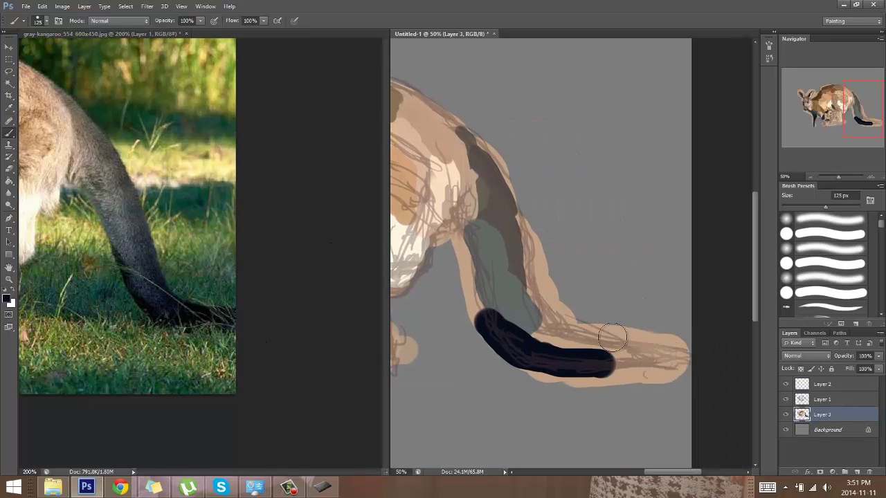
{"action": "left_click_drag", "start_coordinate": [584, 353], "coordinate": [661, 356]}
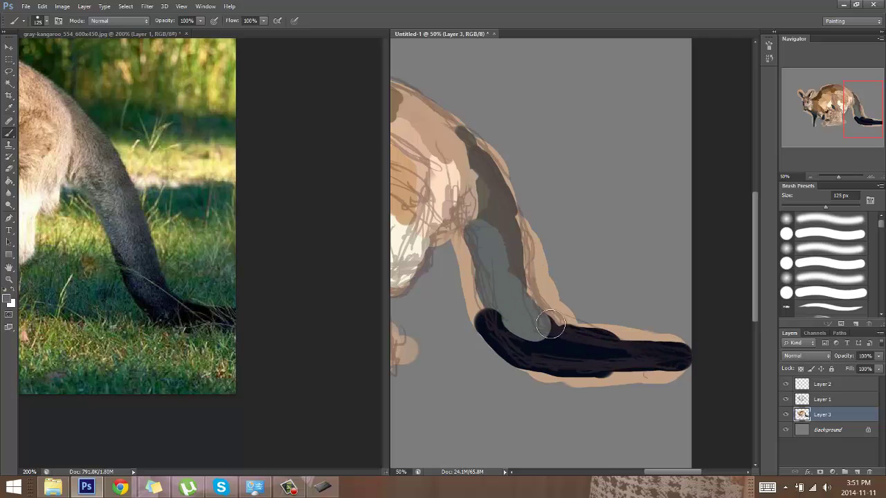
{"action": "key", "text": "ctrl+minus"}
{"action": "key", "text": "ctrl+minus"}
{"action": "key", "text": "ctrl+minus"}
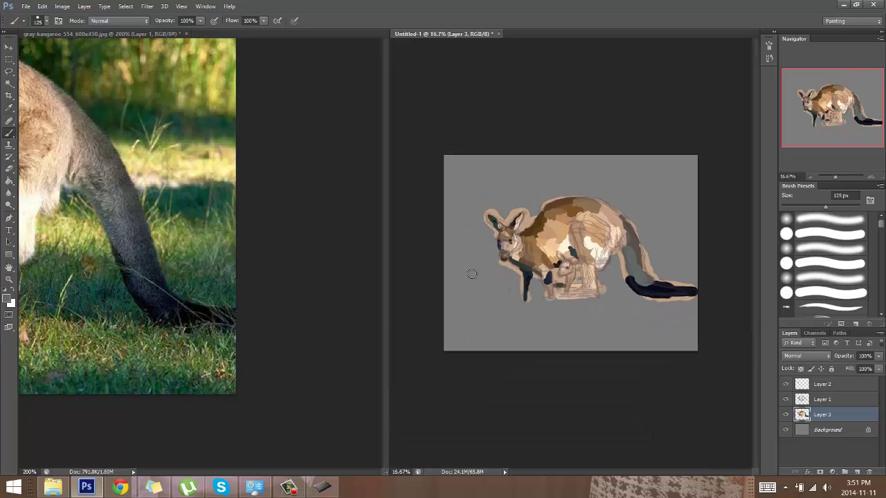
Step: Start opening another image and browse to the references folder through the recent places
{"action": "left_click", "coordinate": [40, 6]}
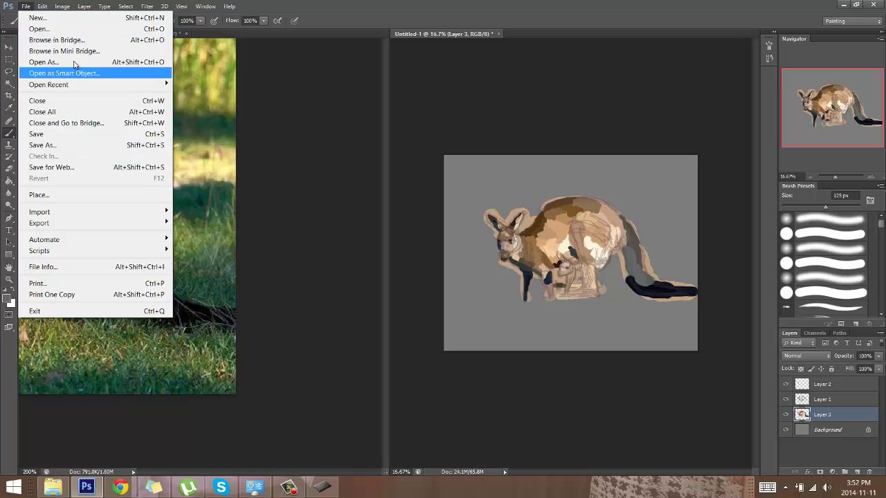
{"action": "left_click", "coordinate": [79, 31]}
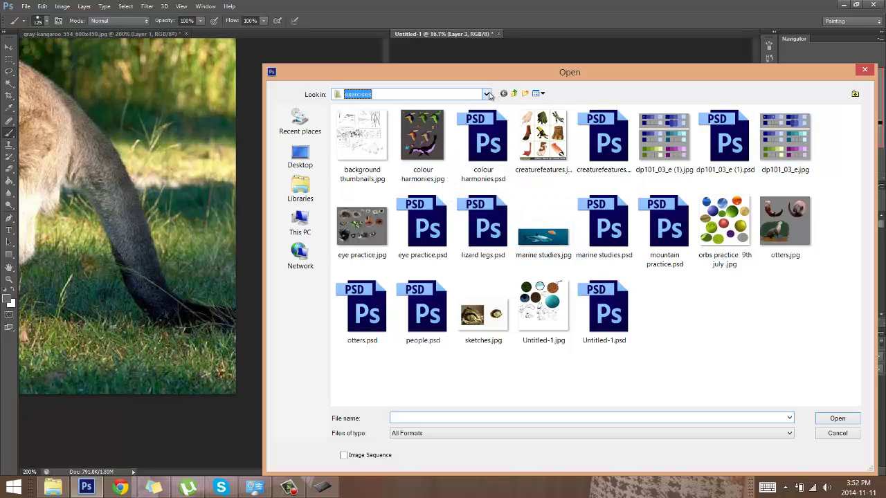
{"action": "left_click", "coordinate": [486, 94]}
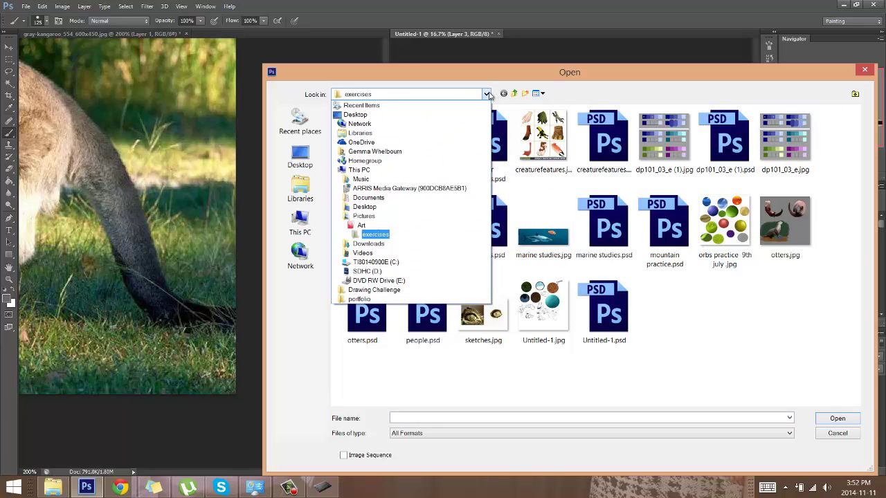
{"action": "left_click", "coordinate": [383, 224]}
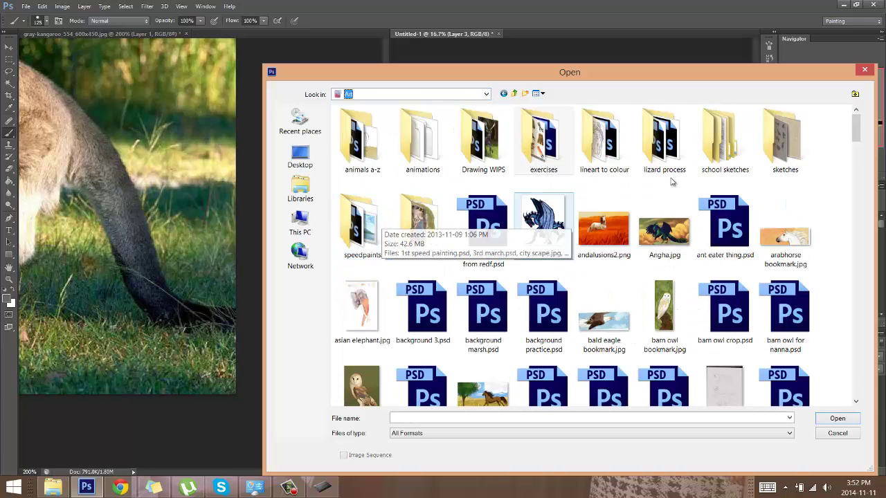
{"action": "left_click", "coordinate": [487, 94]}
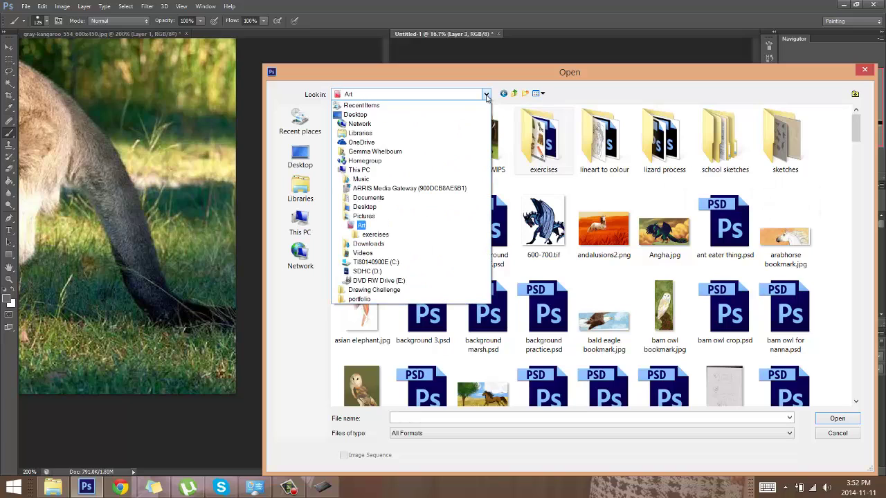
{"action": "left_click", "coordinate": [400, 111]}
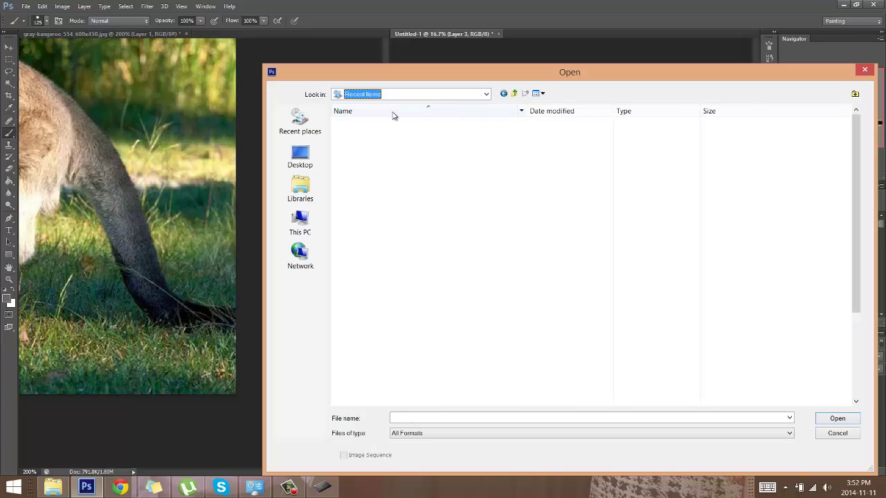
{"action": "left_click", "coordinate": [291, 123]}
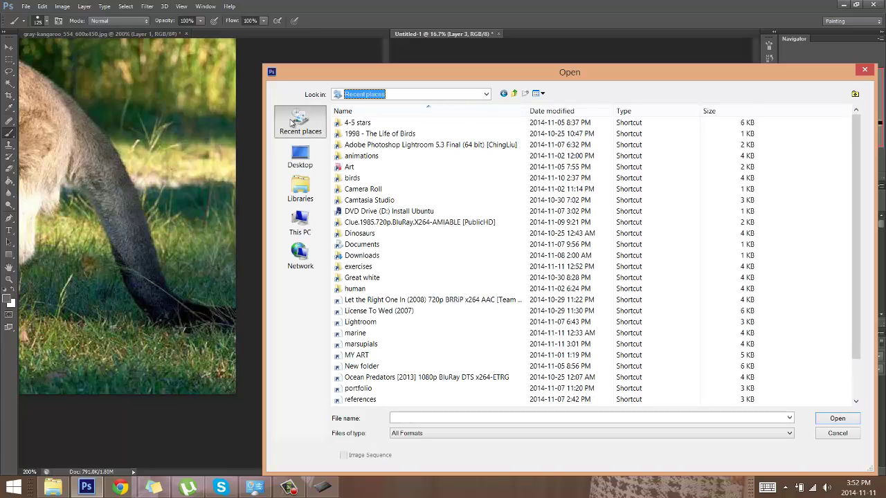
{"action": "double_click", "coordinate": [356, 399]}
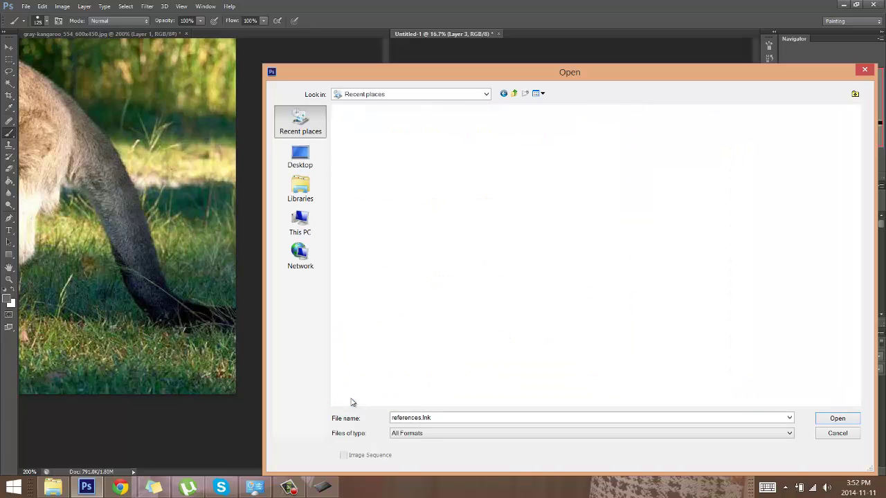
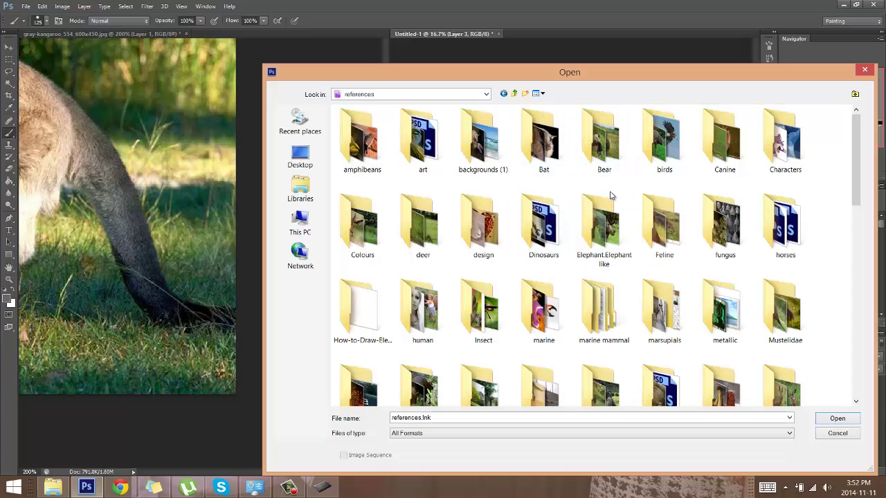
Step: Look through the loose images and subfolders in the references folder for another reference image
{"action": "scroll", "coordinate": [611, 196], "scroll_direction": "down", "scroll_amount": 5}
{"action": "scroll", "coordinate": [612, 197], "scroll_direction": "down", "scroll_amount": 6}
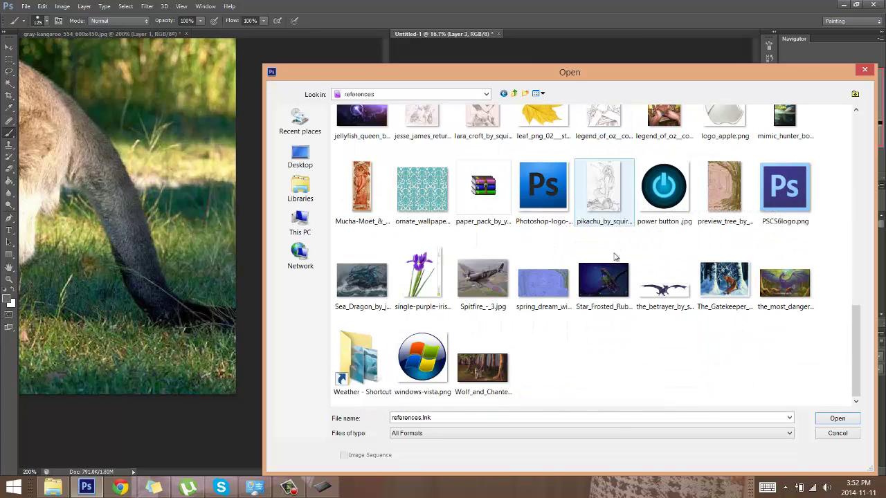
{"action": "left_click", "coordinate": [483, 276]}
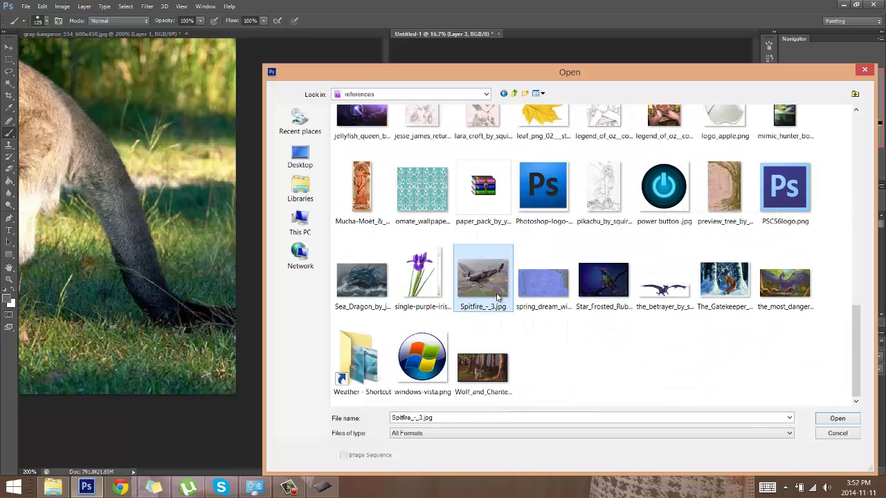
{"action": "scroll", "coordinate": [625, 349], "scroll_direction": "up", "scroll_amount": 4}
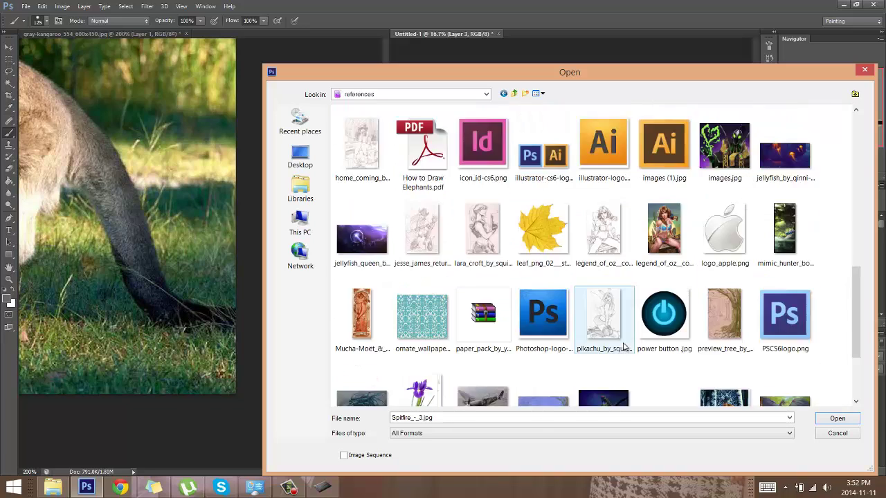
{"action": "scroll", "coordinate": [617, 338], "scroll_direction": "up", "scroll_amount": 1}
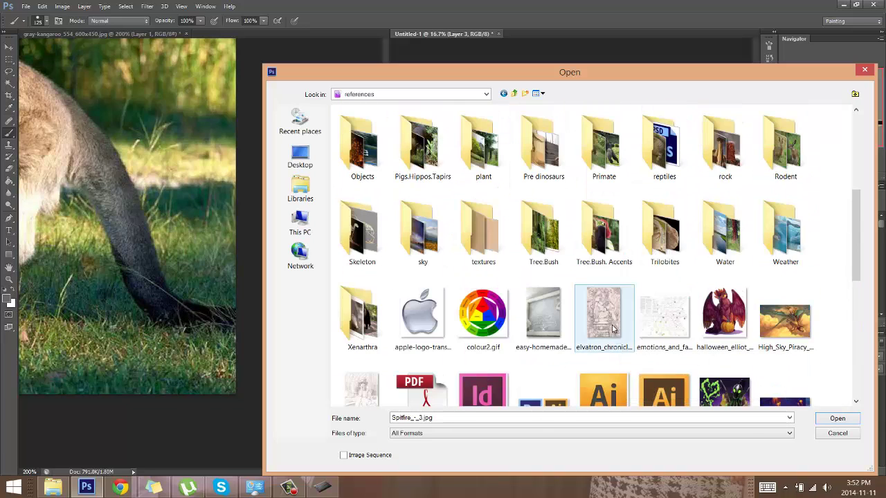
{"action": "scroll", "coordinate": [605, 325], "scroll_direction": "down", "scroll_amount": 1}
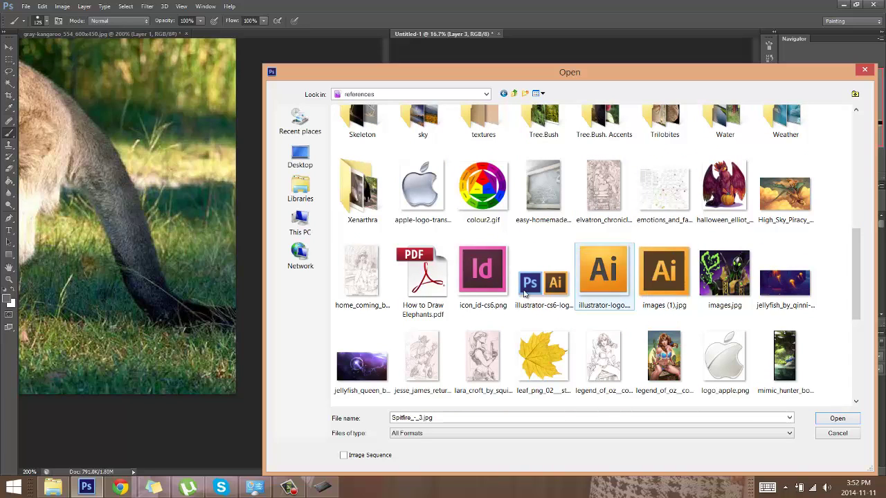
{"action": "scroll", "coordinate": [686, 263], "scroll_direction": "up", "scroll_amount": 3}
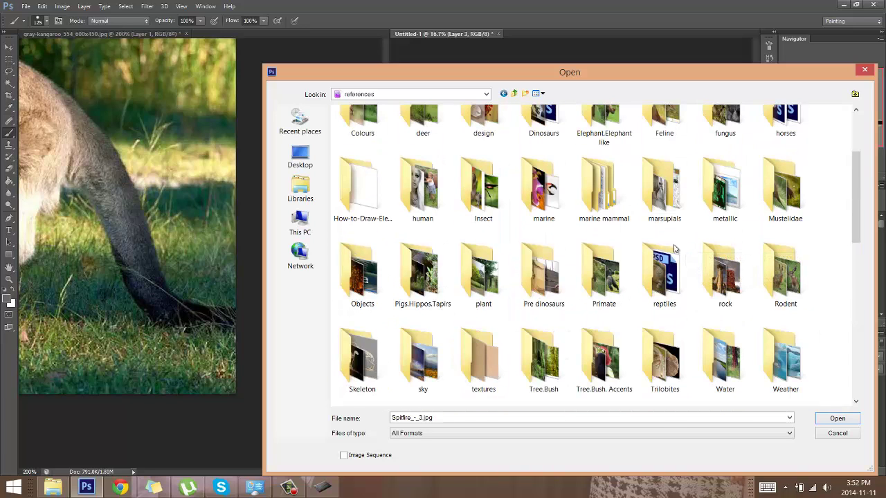
Step: Check the images in the Primate folder and return to the references folder
{"action": "double_click", "coordinate": [607, 276]}
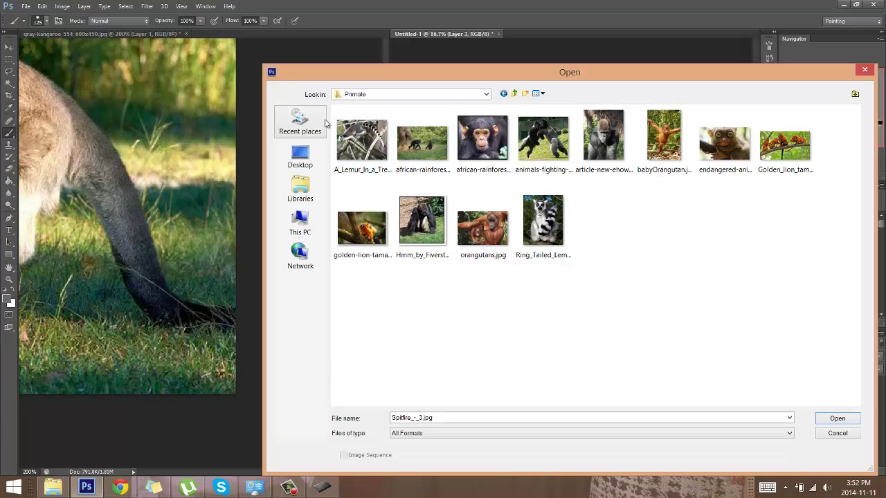
{"action": "left_click", "coordinate": [503, 94]}
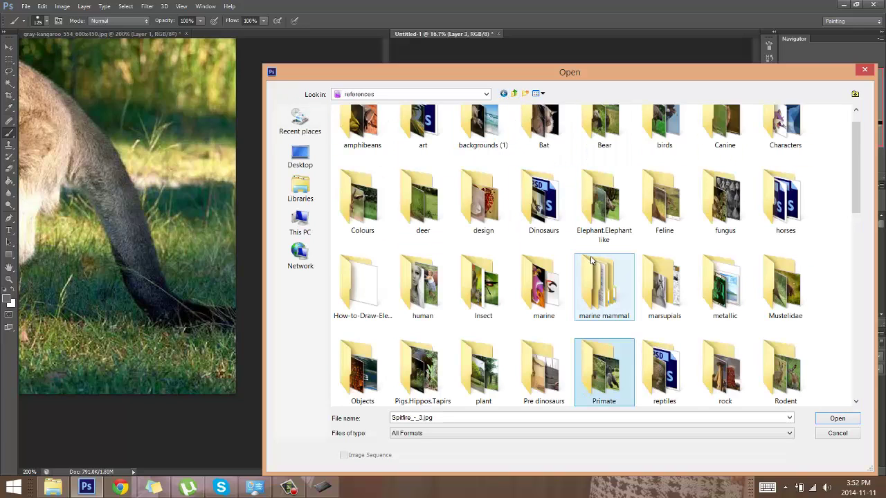
{"action": "scroll", "coordinate": [603, 259], "scroll_direction": "up", "scroll_amount": 1}
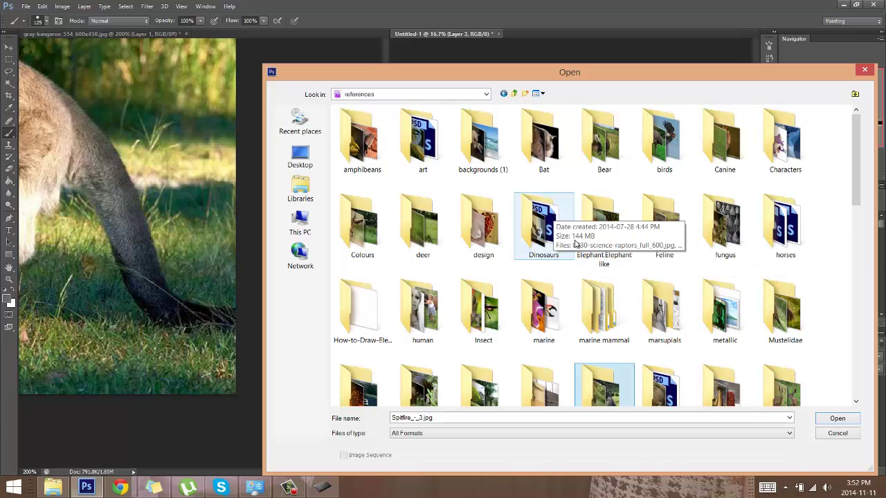
Step: Look through all the images in the marine folder and return to the references folder
{"action": "double_click", "coordinate": [547, 316]}
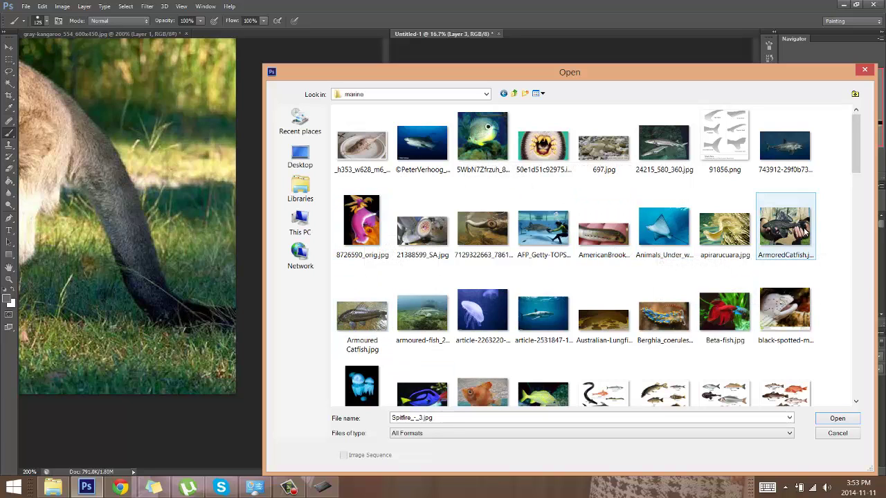
{"action": "scroll", "coordinate": [804, 232], "scroll_direction": "down", "scroll_amount": 3}
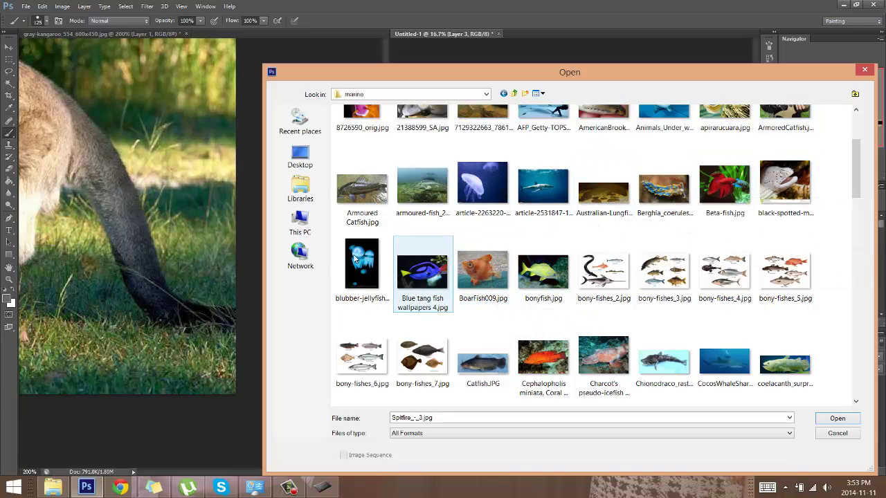
{"action": "scroll", "coordinate": [600, 260], "scroll_direction": "down", "scroll_amount": 6}
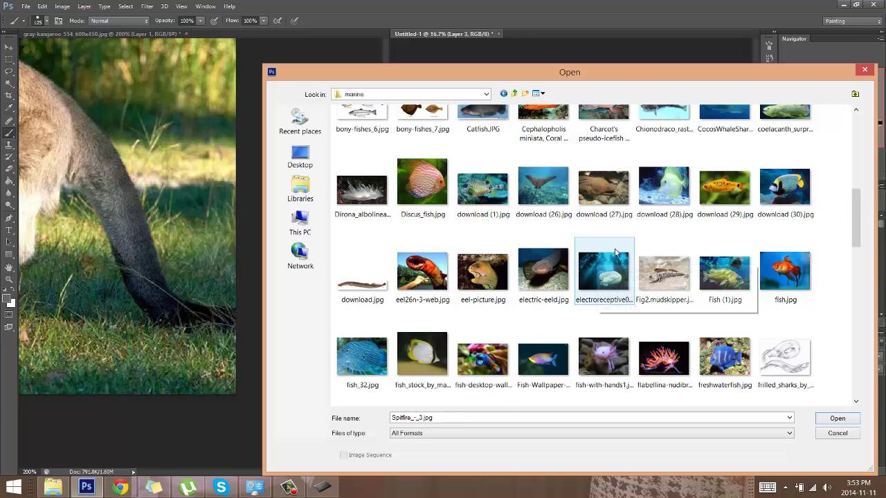
{"action": "scroll", "coordinate": [599, 259], "scroll_direction": "down", "scroll_amount": 6}
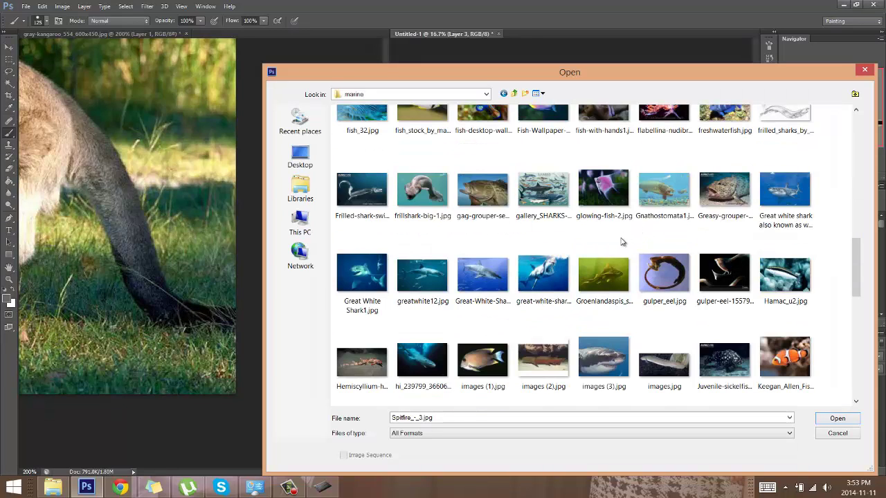
{"action": "scroll", "coordinate": [647, 251], "scroll_direction": "down", "scroll_amount": 6}
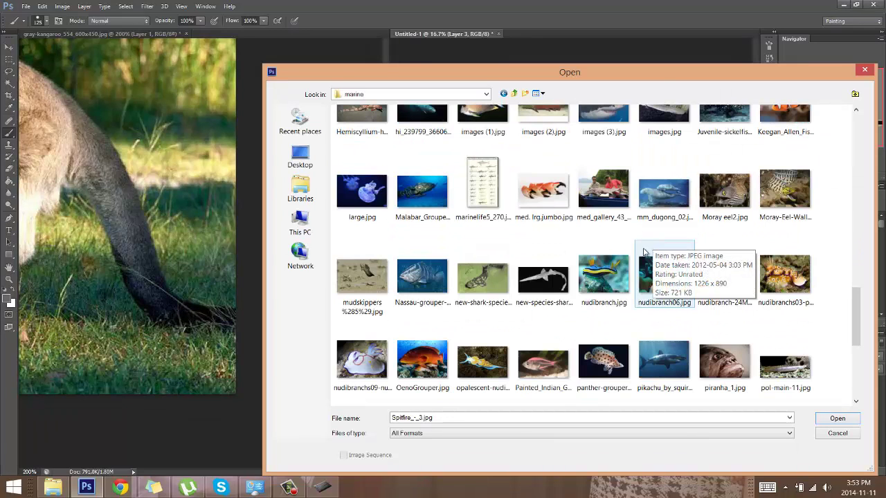
{"action": "scroll", "coordinate": [692, 263], "scroll_direction": "down", "scroll_amount": 6}
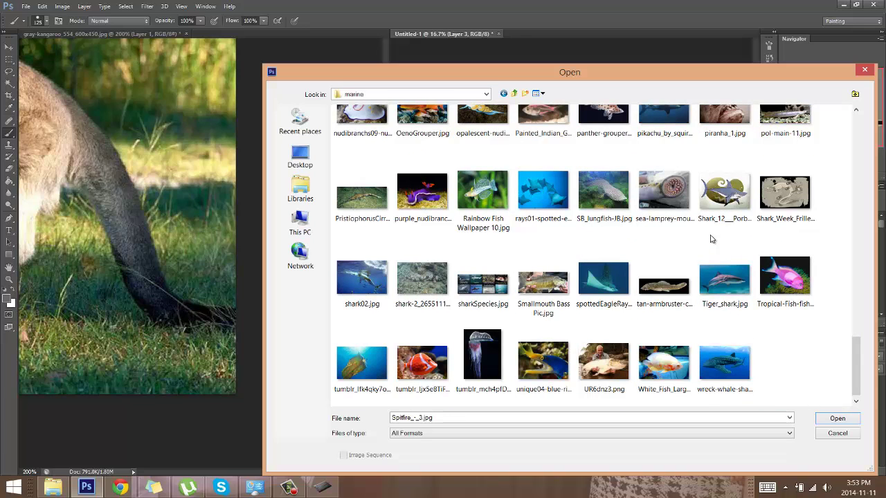
{"action": "scroll", "coordinate": [574, 294], "scroll_direction": "down", "scroll_amount": 1}
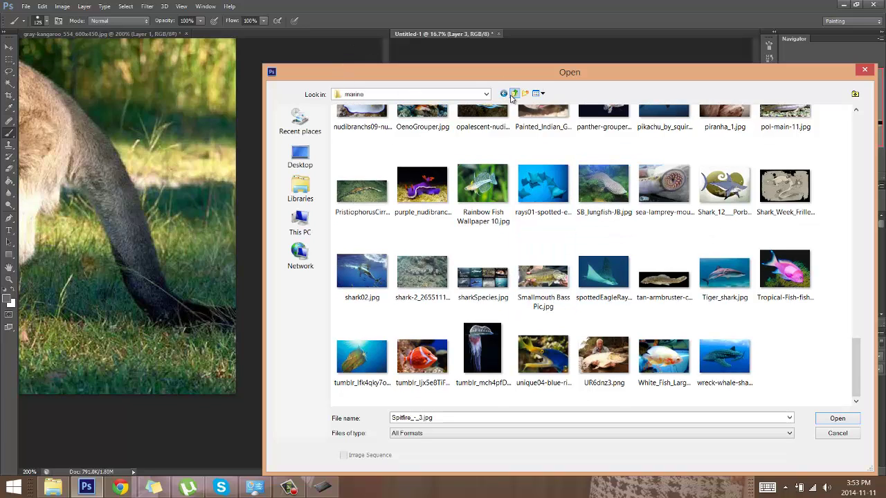
{"action": "left_click", "coordinate": [513, 95]}
{"action": "left_click", "coordinate": [506, 95]}
{"action": "left_click", "coordinate": [513, 94]}
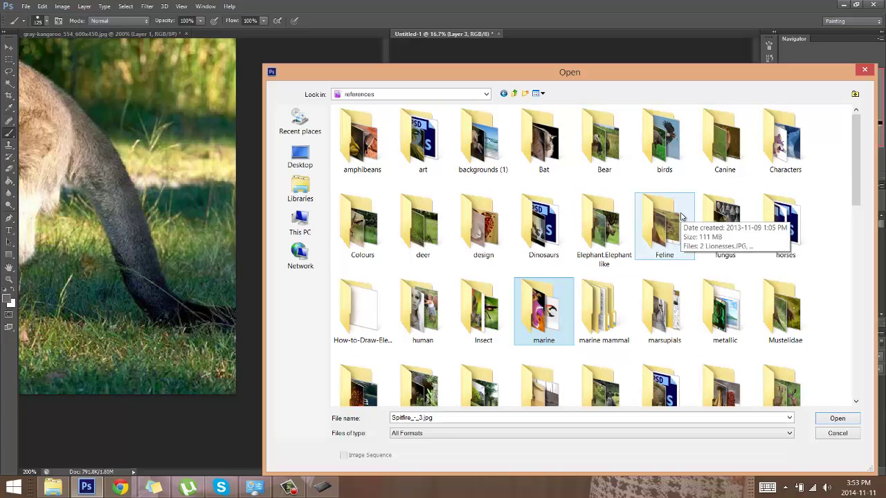
Step: Examine the elephant and rhino images in the Elephant.Elephant like folder, and return to the references folder
{"action": "double_click", "coordinate": [597, 232]}
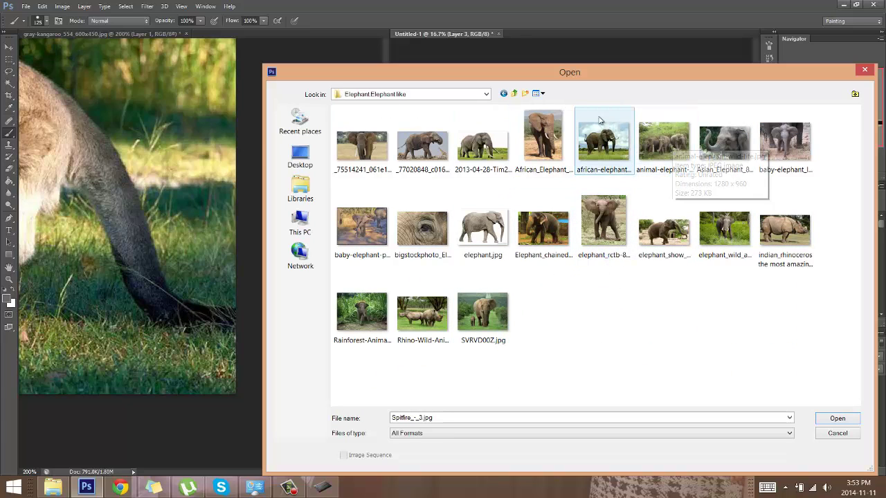
{"action": "left_click", "coordinate": [504, 94]}
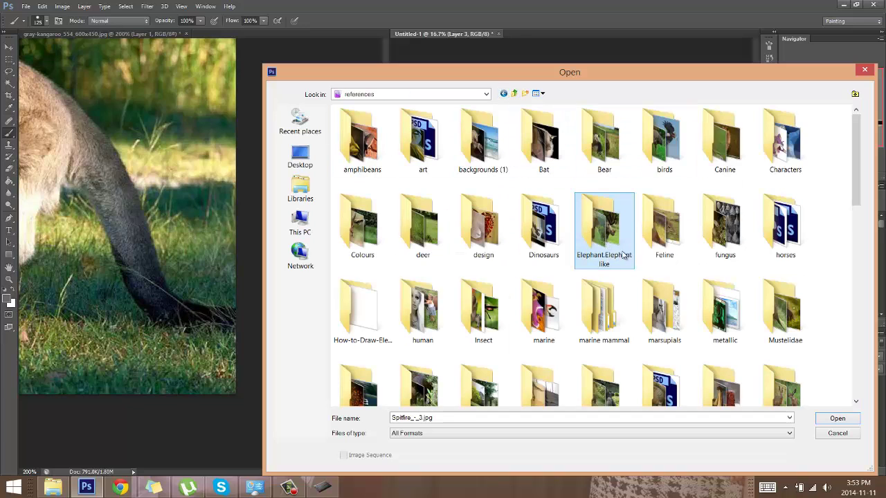
{"action": "double_click", "coordinate": [604, 239]}
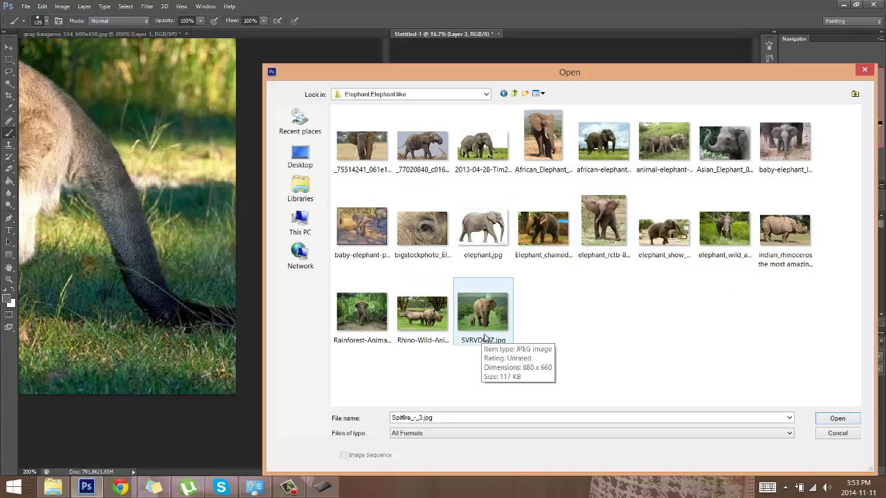
{"action": "left_click", "coordinate": [503, 95]}
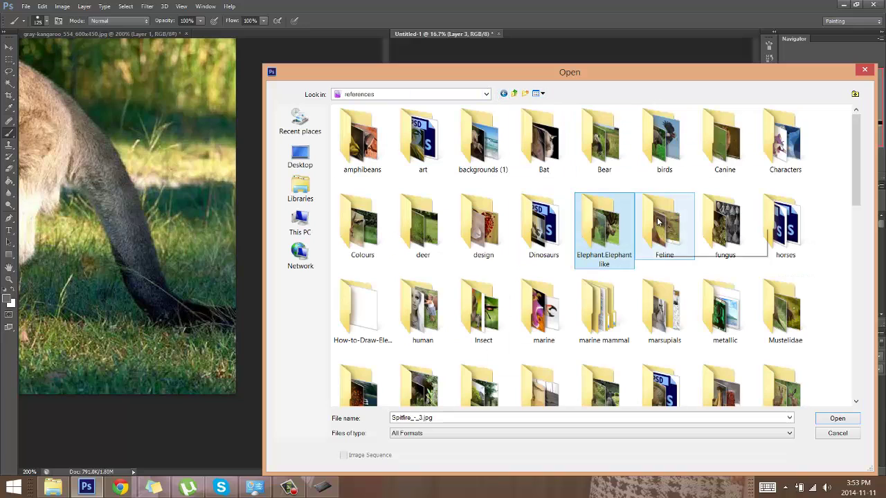
Step: Look through the otter images in the Mustelidae folder and return to the references folder
{"action": "double_click", "coordinate": [795, 309]}
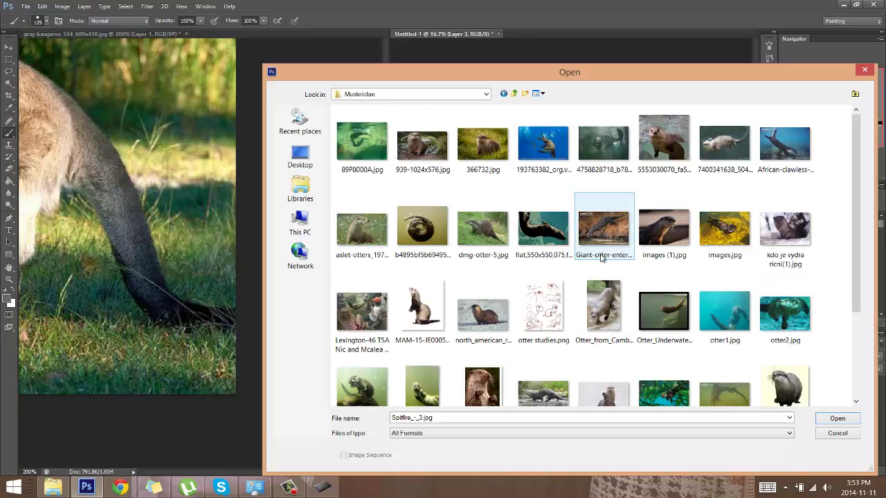
{"action": "scroll", "coordinate": [639, 223], "scroll_direction": "down", "scroll_amount": 3}
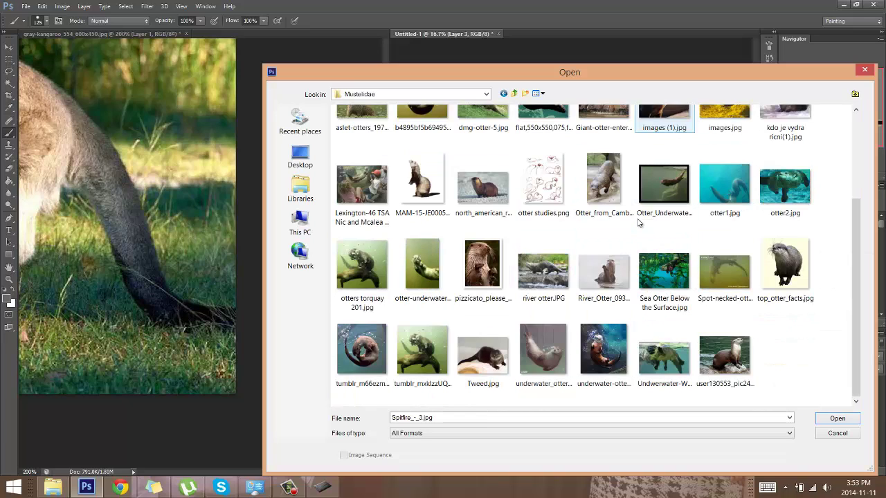
{"action": "scroll", "coordinate": [639, 223], "scroll_direction": "up", "scroll_amount": 3}
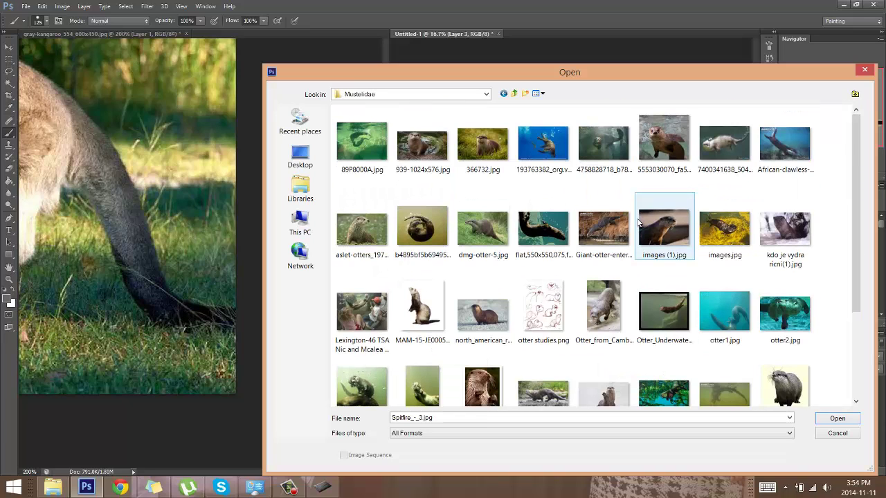
{"action": "left_click", "coordinate": [504, 94]}
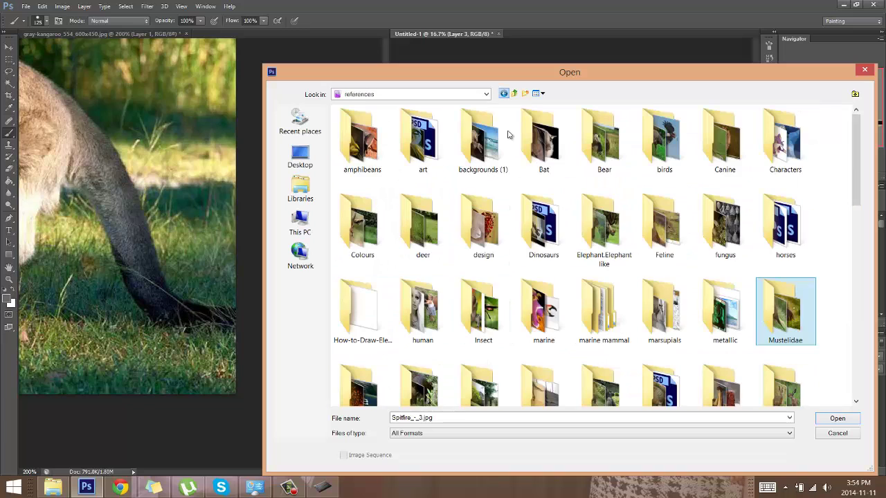
Step: Look through the amphibian and antelope images in the Colours folder and return to the references folder
{"action": "left_click", "coordinate": [386, 223]}
{"action": "double_click", "coordinate": [380, 222]}
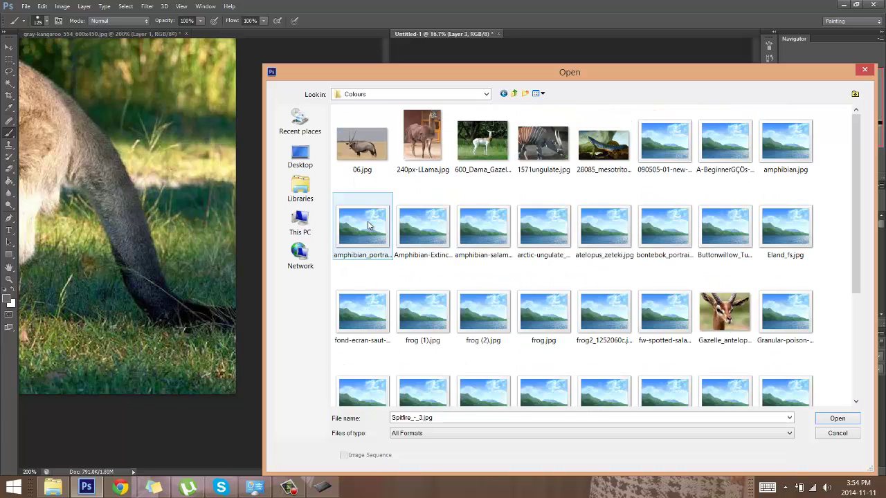
{"action": "scroll", "coordinate": [621, 223], "scroll_direction": "down", "scroll_amount": 3}
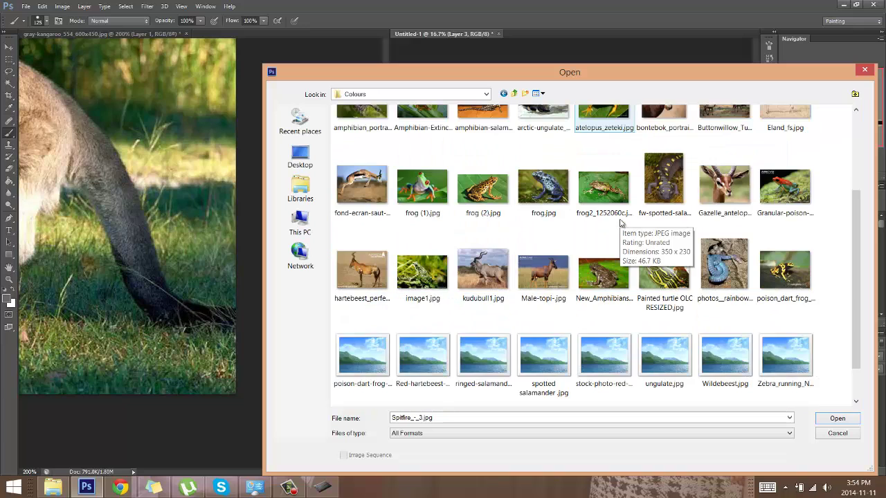
{"action": "scroll", "coordinate": [621, 223], "scroll_direction": "down", "scroll_amount": 1}
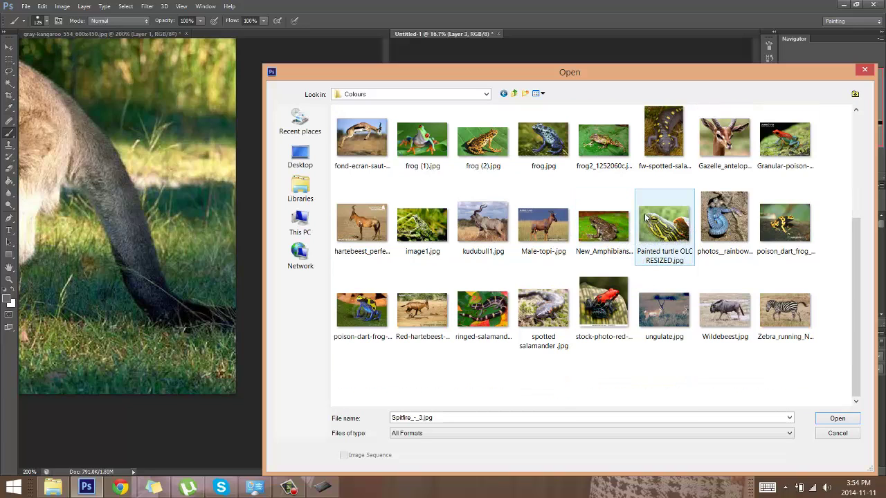
{"action": "scroll", "coordinate": [744, 206], "scroll_direction": "up", "scroll_amount": 3}
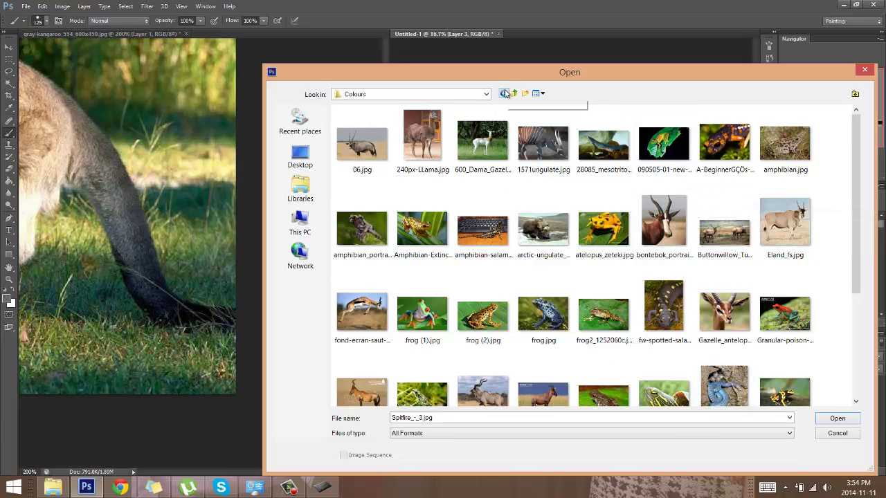
{"action": "left_click", "coordinate": [505, 93]}
Step: Look through the antelope, giraffe and moose images in the deer folder and return to the references folder
{"action": "double_click", "coordinate": [430, 220]}
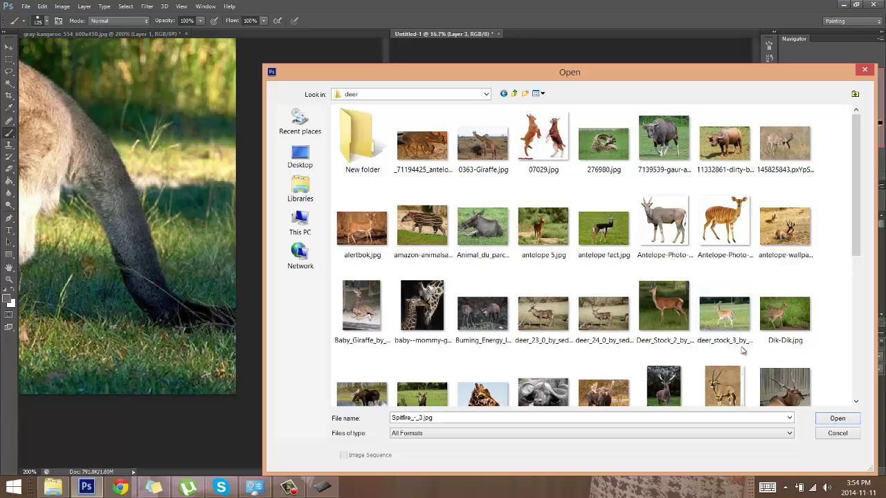
{"action": "scroll", "coordinate": [729, 312], "scroll_direction": "down", "scroll_amount": 3}
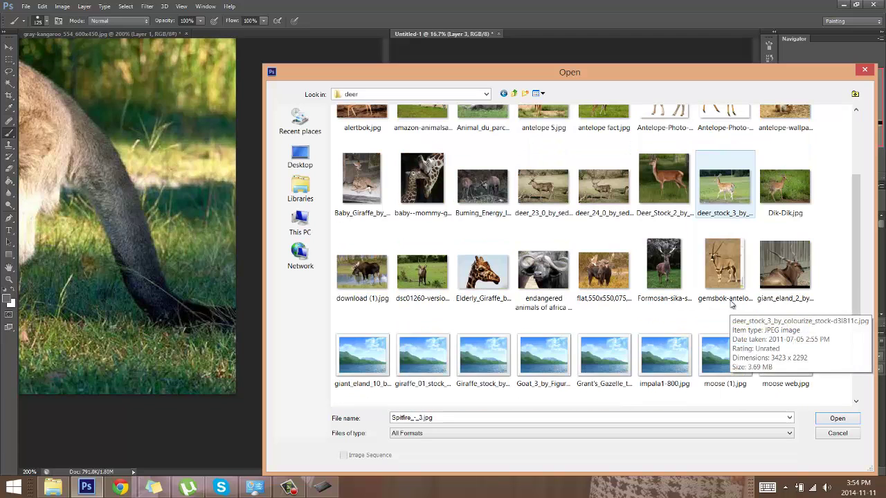
{"action": "scroll", "coordinate": [784, 353], "scroll_direction": "down", "scroll_amount": 3}
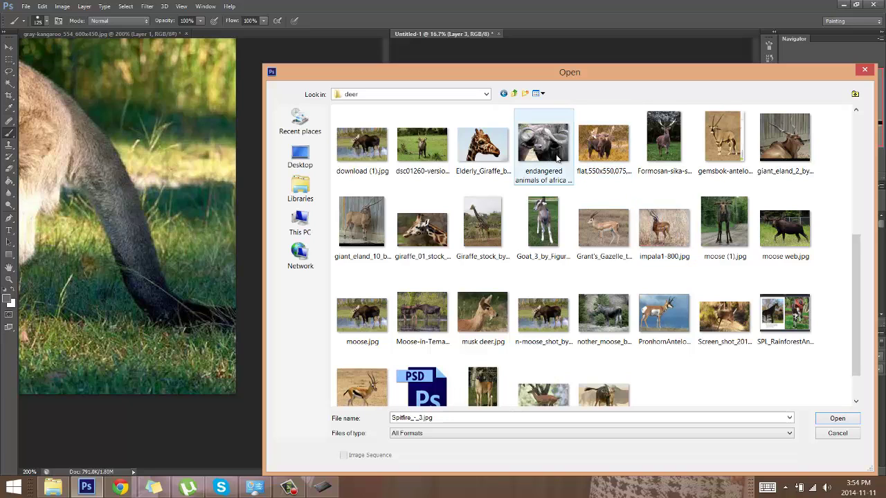
{"action": "scroll", "coordinate": [557, 326], "scroll_direction": "down", "scroll_amount": 1}
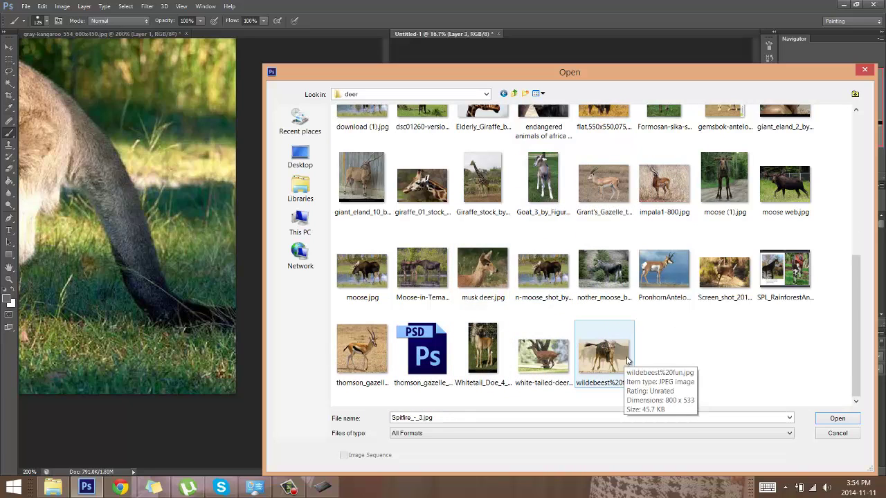
{"action": "scroll", "coordinate": [678, 341], "scroll_direction": "up", "scroll_amount": 6}
{"action": "scroll", "coordinate": [678, 341], "scroll_direction": "up", "scroll_amount": 1}
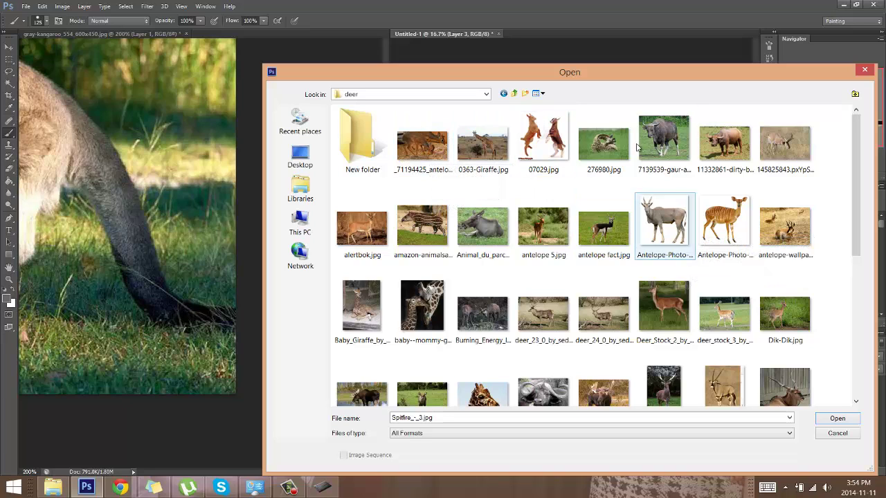
{"action": "left_click", "coordinate": [503, 94]}
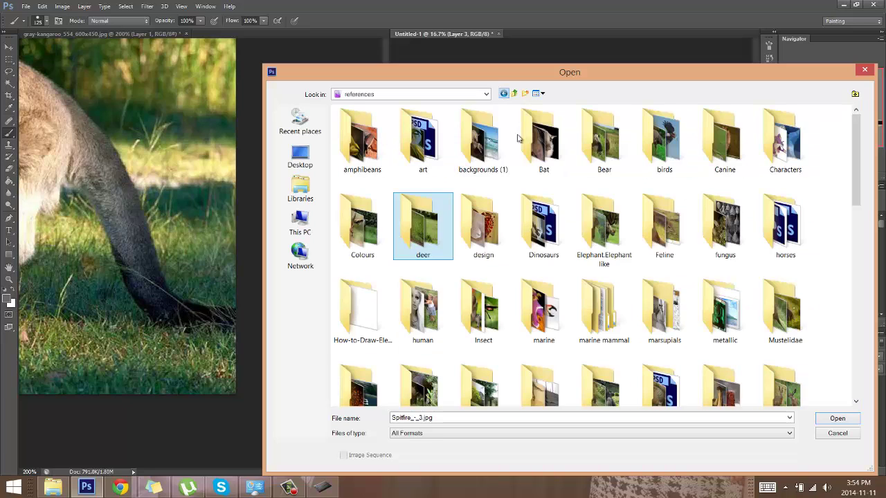
Step: Look through the cat, lion, tiger and leopard images in the Feline folder and return to the references folder
{"action": "double_click", "coordinate": [653, 240]}
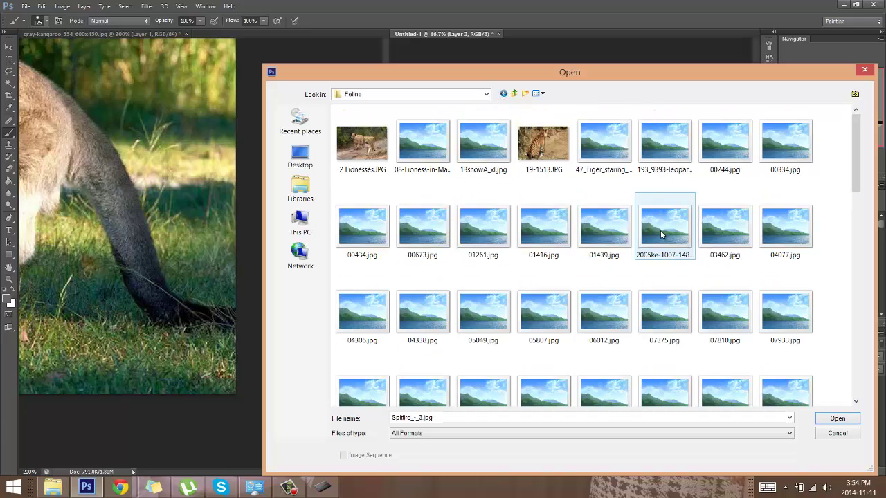
{"action": "left_click", "coordinate": [544, 228]}
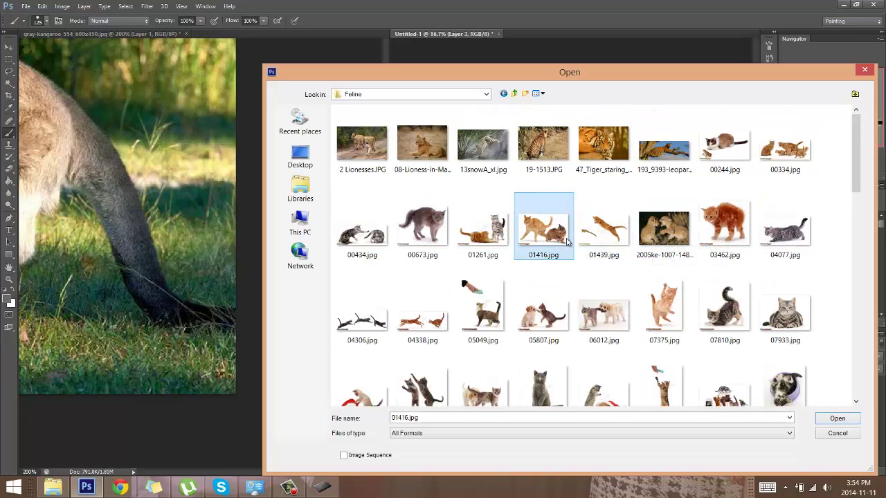
{"action": "scroll", "coordinate": [567, 246], "scroll_direction": "down", "scroll_amount": 3}
{"action": "scroll", "coordinate": [567, 246], "scroll_direction": "down", "scroll_amount": 3}
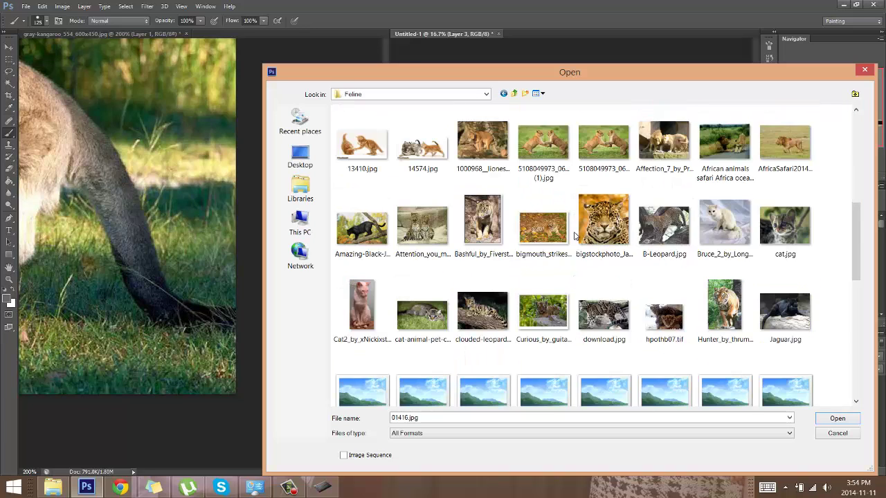
{"action": "scroll", "coordinate": [573, 236], "scroll_direction": "down", "scroll_amount": 3}
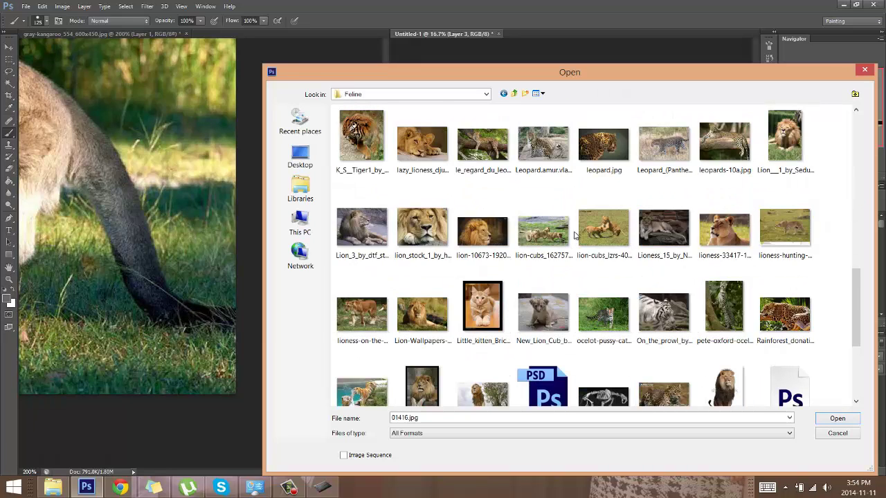
{"action": "scroll", "coordinate": [573, 235], "scroll_direction": "down", "scroll_amount": 3}
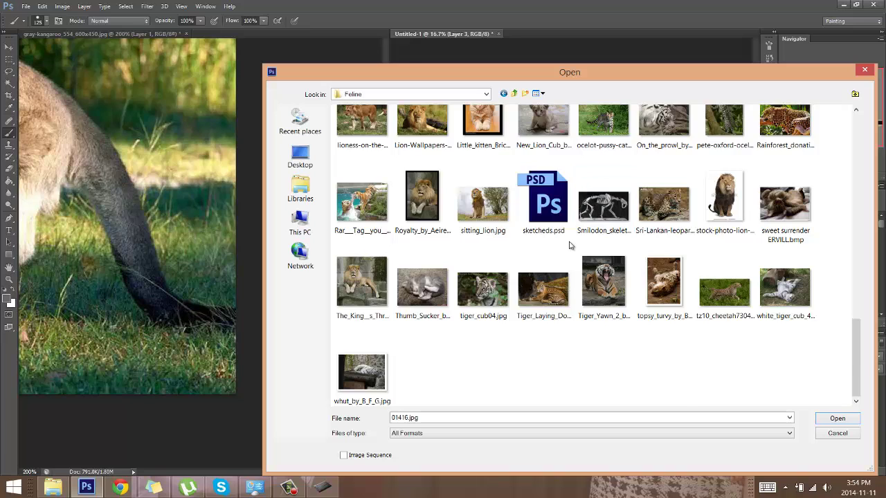
{"action": "scroll", "coordinate": [569, 245], "scroll_direction": "up", "scroll_amount": 2}
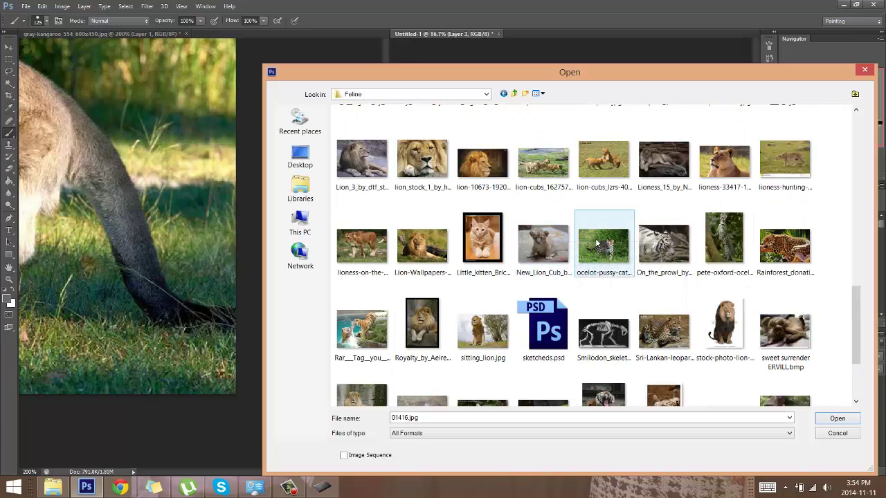
{"action": "scroll", "coordinate": [663, 204], "scroll_direction": "up", "scroll_amount": 8}
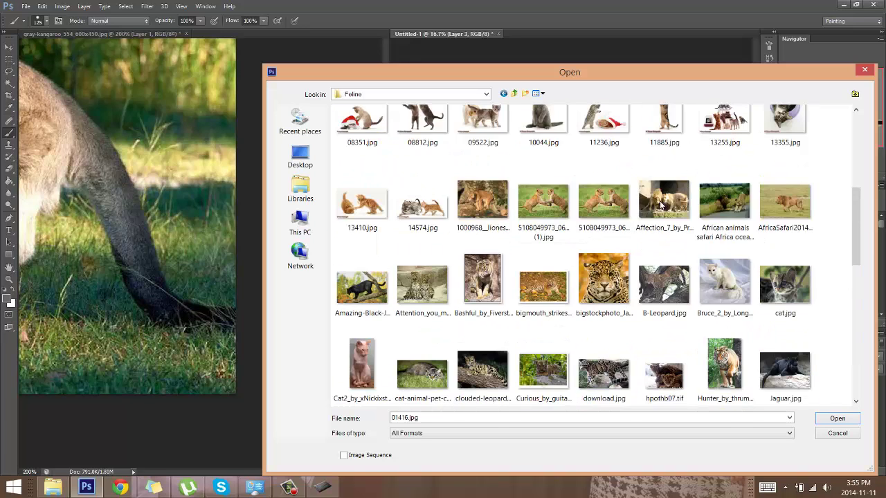
{"action": "scroll", "coordinate": [662, 203], "scroll_direction": "down", "scroll_amount": 3}
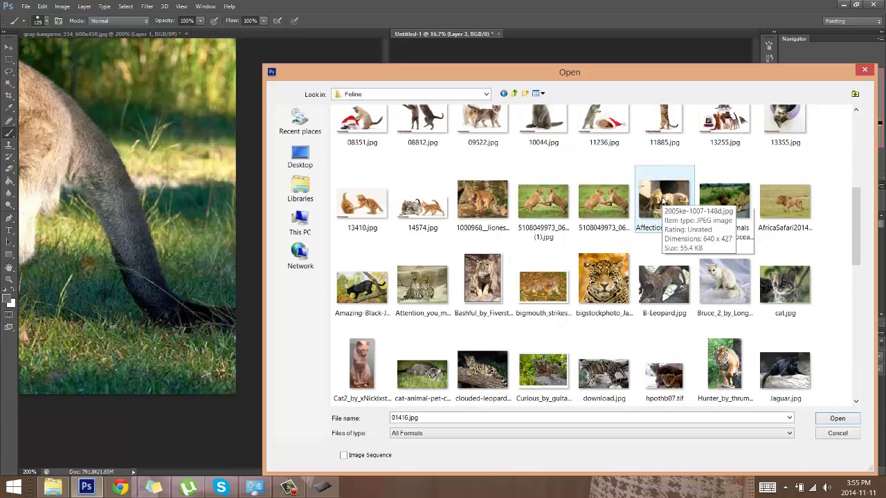
{"action": "scroll", "coordinate": [662, 200], "scroll_direction": "up", "scroll_amount": 5}
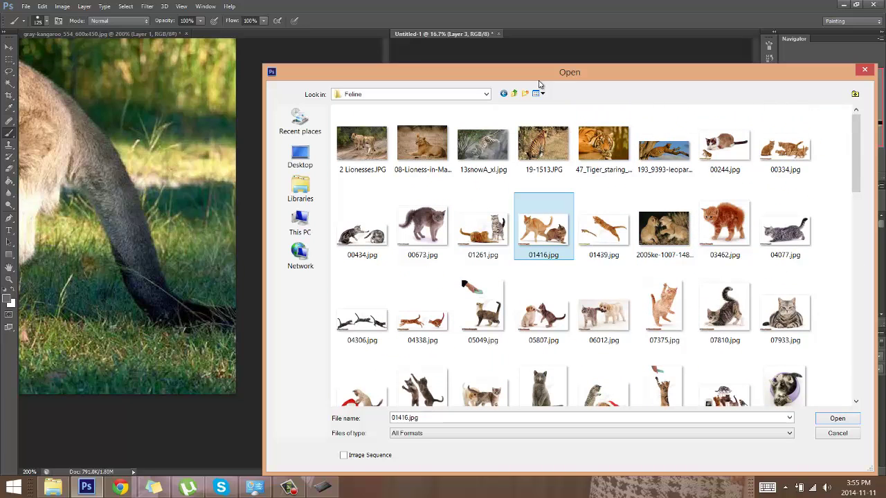
{"action": "left_click", "coordinate": [504, 92]}
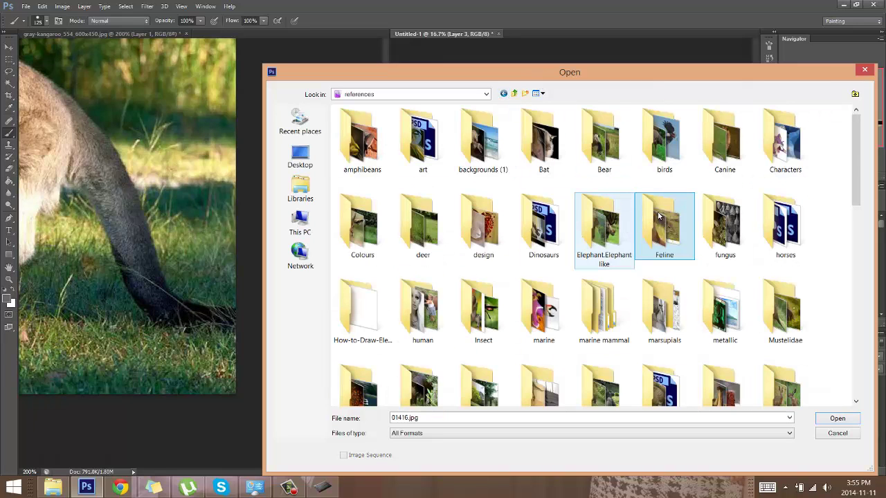
Step: Open the birds folder and delete the duplicate image 246_by_BELOST (1).jpg
{"action": "left_click", "coordinate": [682, 154]}
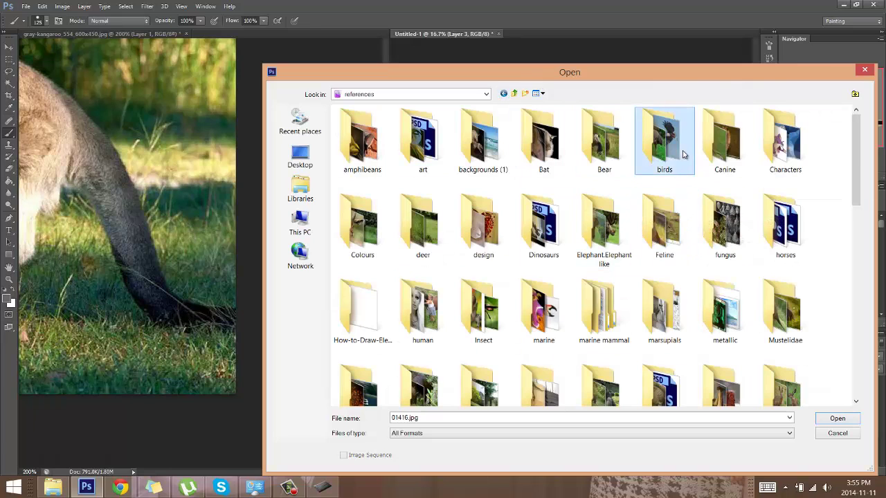
{"action": "double_click", "coordinate": [682, 153]}
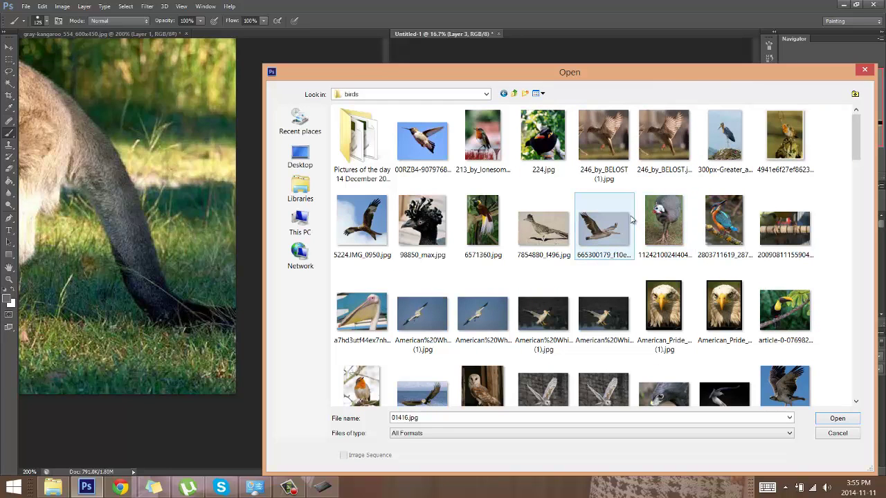
{"action": "left_click", "coordinate": [651, 166]}
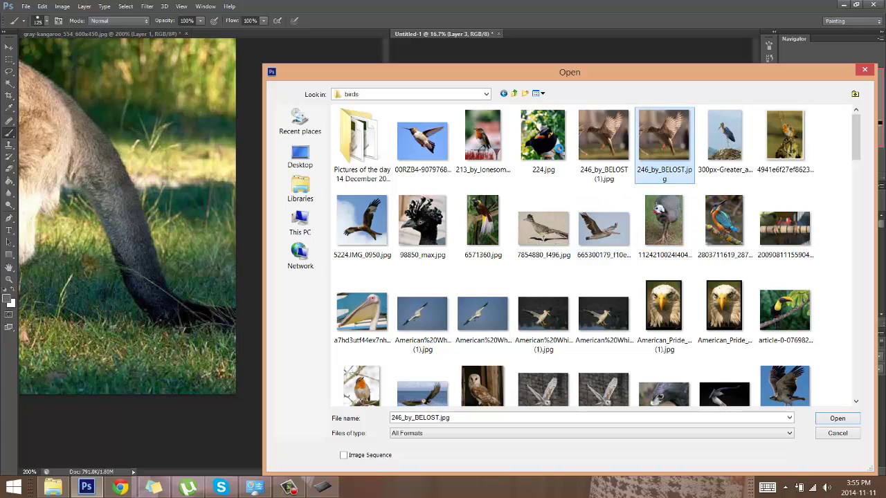
{"action": "left_click", "coordinate": [595, 137]}
{"action": "right_click", "coordinate": [595, 137]}
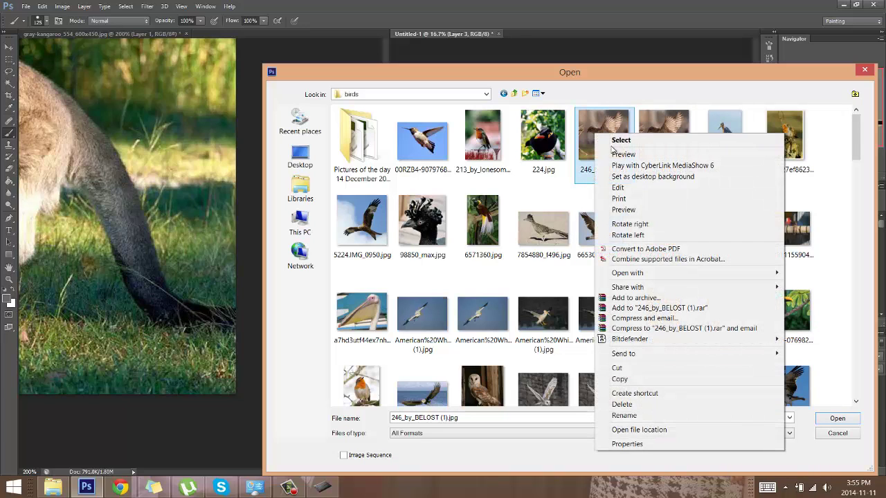
{"action": "left_click", "coordinate": [622, 404]}
Step: Look through the remaining bird images, including the flamingo and blue-faced honeyeater, and return to the references folder
{"action": "left_click", "coordinate": [613, 240]}
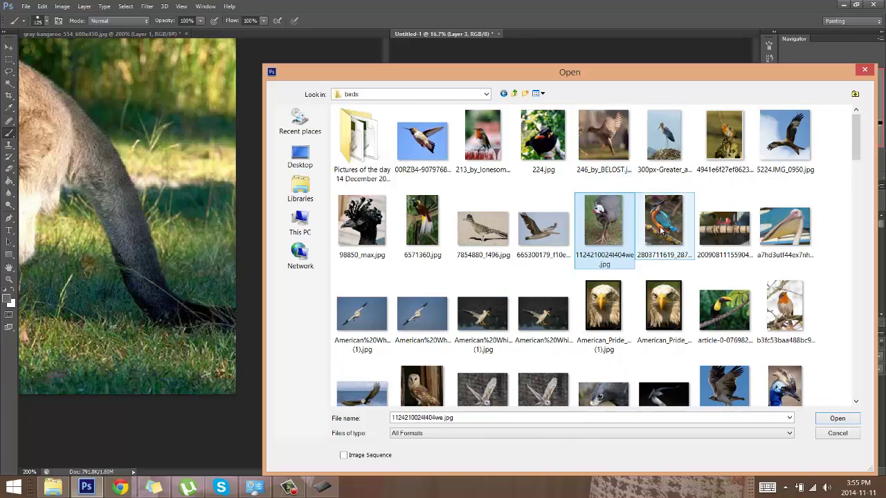
{"action": "scroll", "coordinate": [612, 240], "scroll_direction": "down", "scroll_amount": 2}
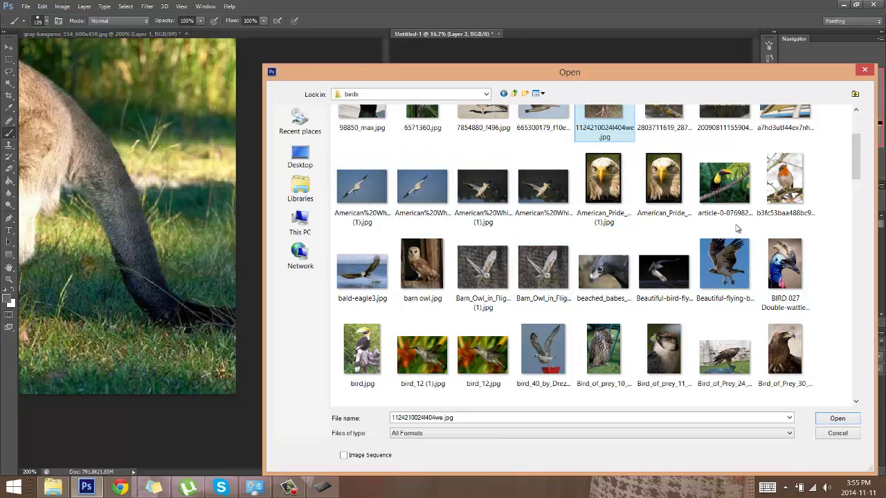
{"action": "scroll", "coordinate": [738, 228], "scroll_direction": "down", "scroll_amount": 2}
{"action": "scroll", "coordinate": [718, 226], "scroll_direction": "down", "scroll_amount": 2}
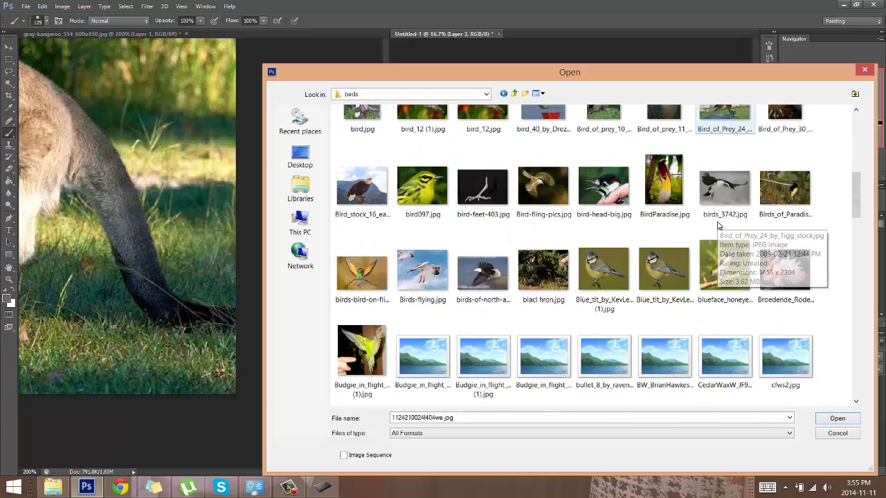
{"action": "left_click", "coordinate": [615, 200]}
{"action": "left_click", "coordinate": [784, 271]}
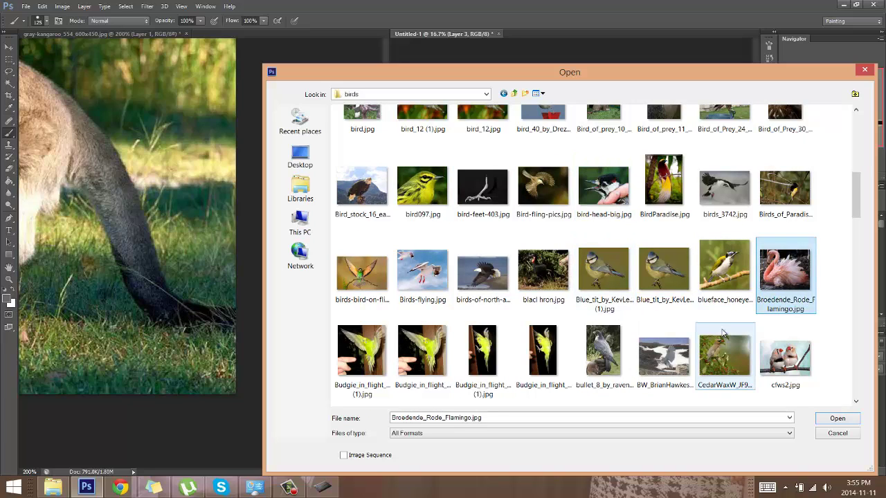
{"action": "left_click", "coordinate": [739, 274]}
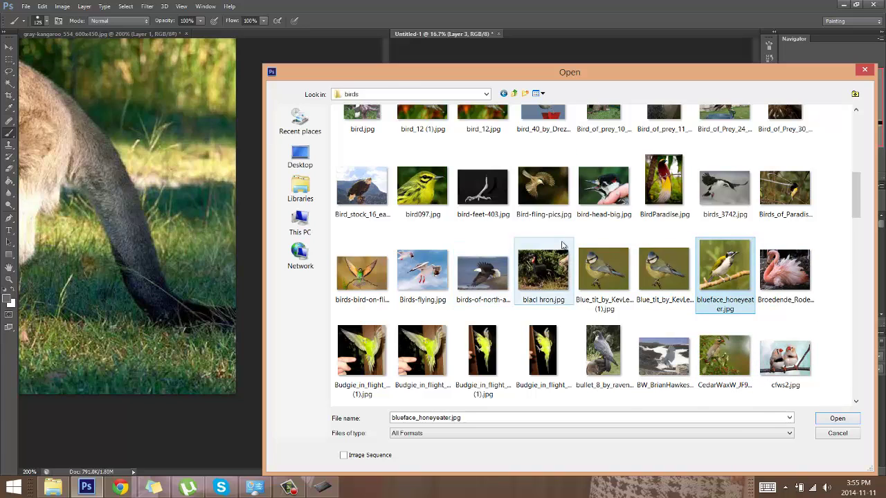
{"action": "scroll", "coordinate": [550, 266], "scroll_direction": "down", "scroll_amount": 2}
{"action": "scroll", "coordinate": [561, 245], "scroll_direction": "down", "scroll_amount": 2}
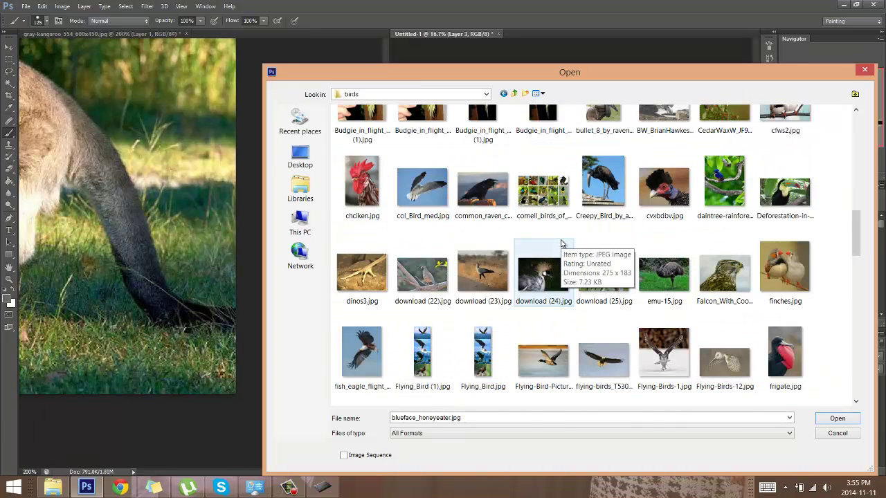
{"action": "scroll", "coordinate": [562, 241], "scroll_direction": "down", "scroll_amount": 2}
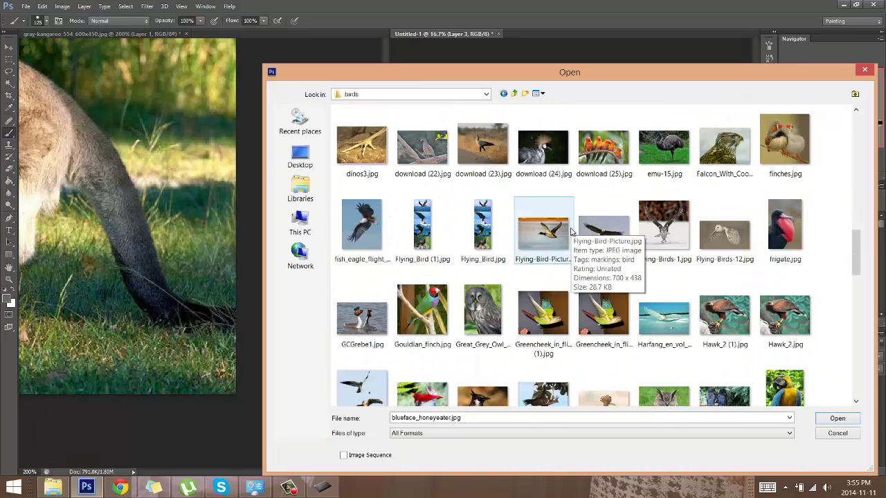
{"action": "scroll", "coordinate": [581, 234], "scroll_direction": "up", "scroll_amount": 10}
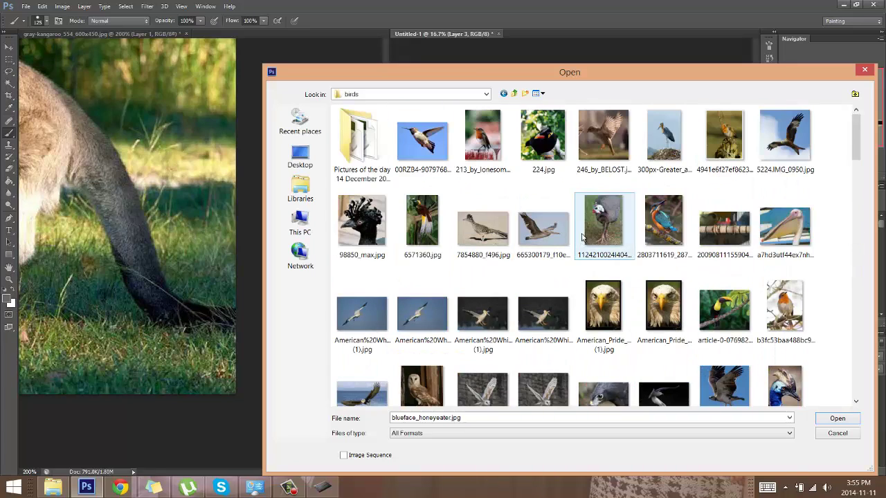
{"action": "left_click", "coordinate": [503, 94]}
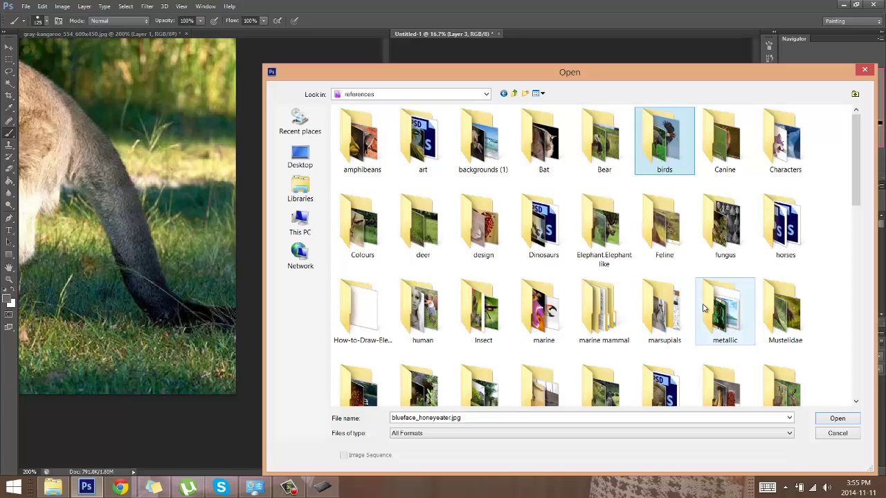
Step: Open Macropus-rufus-red-kangaroo-resting.jpg from the marsupials folder
{"action": "scroll", "coordinate": [711, 296], "scroll_direction": "down", "scroll_amount": 2}
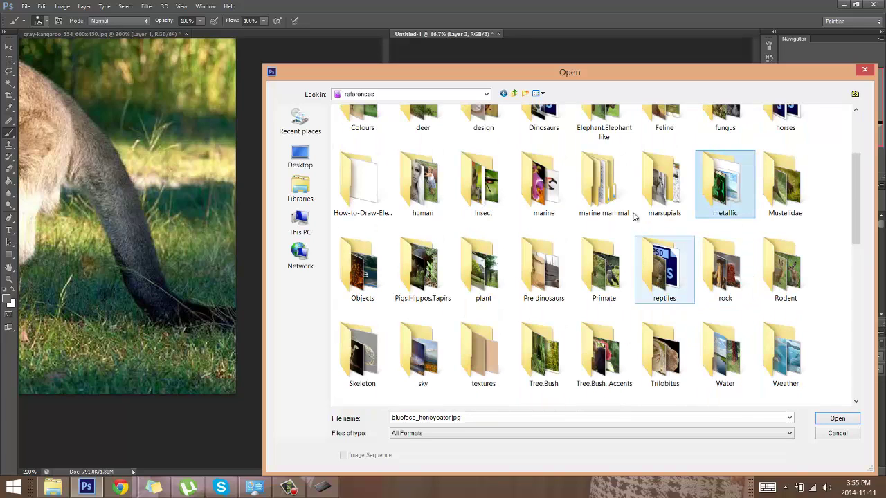
{"action": "double_click", "coordinate": [676, 186]}
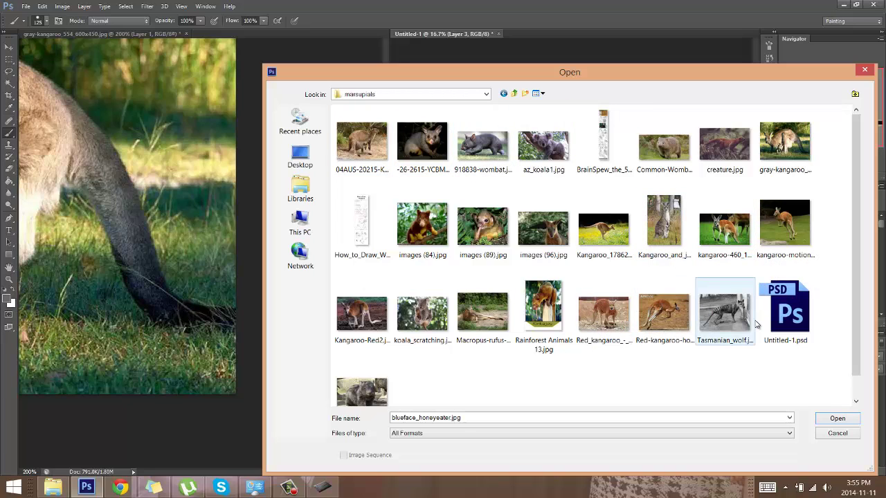
{"action": "left_click", "coordinate": [748, 319]}
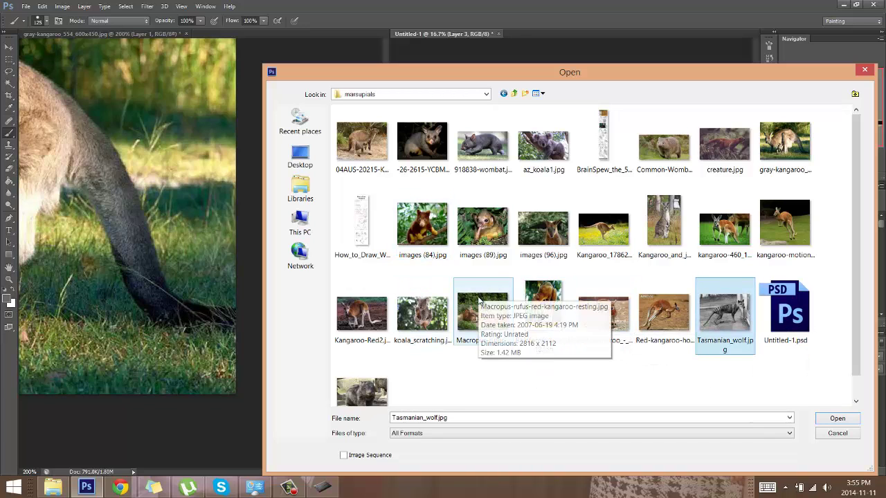
{"action": "left_click", "coordinate": [479, 301]}
{"action": "double_click", "coordinate": [479, 300]}
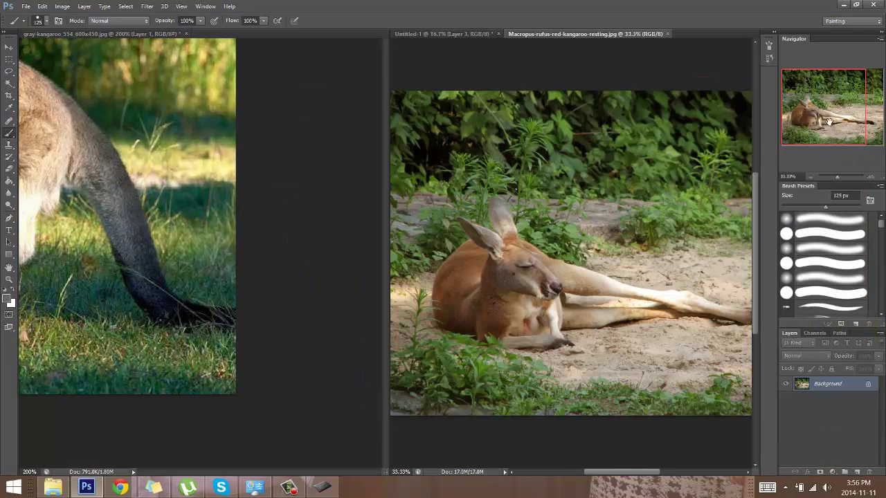
Step: Examine the resting red kangaroo from head to tail and close its image
{"action": "left_click_drag", "start_coordinate": [829, 121], "coordinate": [835, 118]}
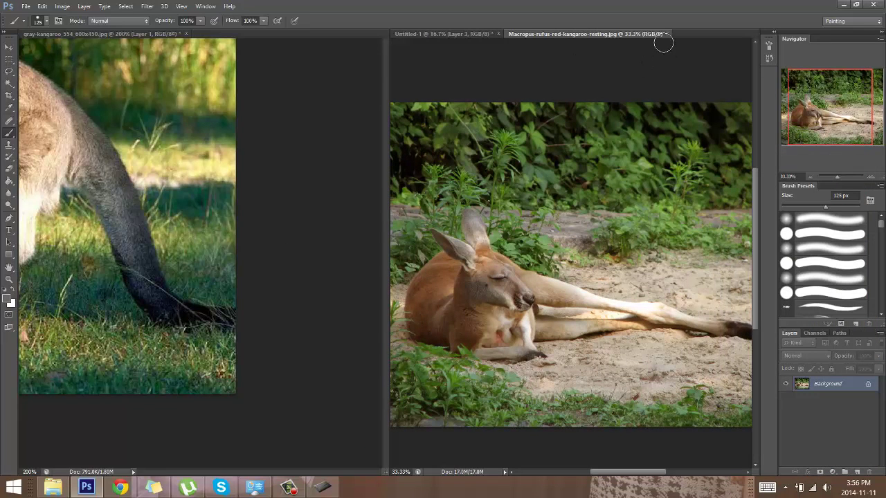
{"action": "left_click", "coordinate": [665, 34]}
{"action": "left_click", "coordinate": [665, 33]}
Step: Open the leaping kangaroo photo Kangaroo_1786273b.jpg from the marsupials folder
{"action": "left_click", "coordinate": [26, 6]}
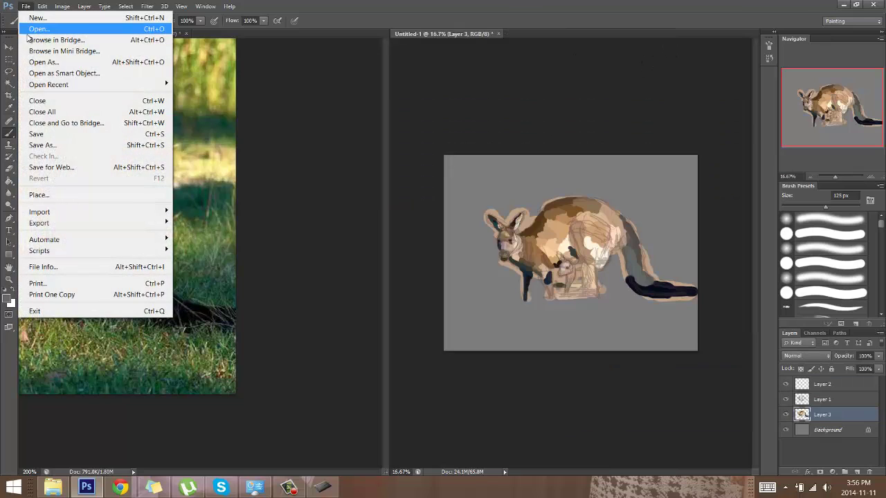
{"action": "left_click", "coordinate": [38, 28]}
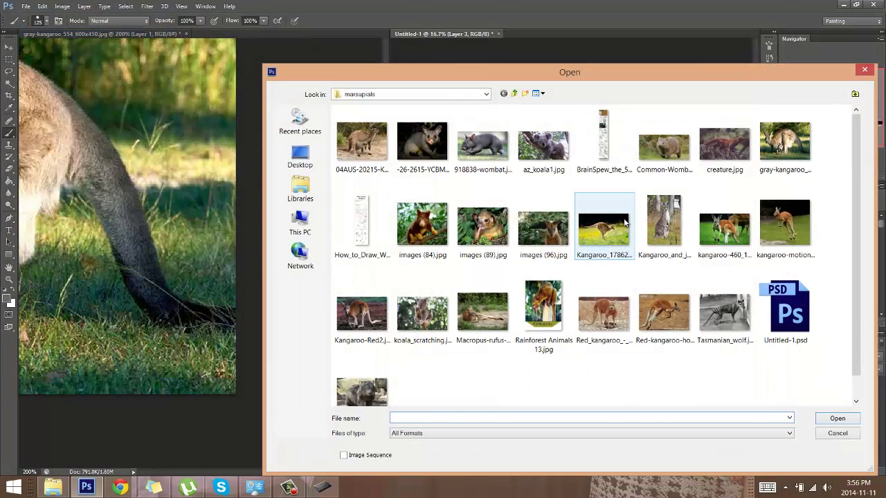
{"action": "left_click", "coordinate": [625, 222]}
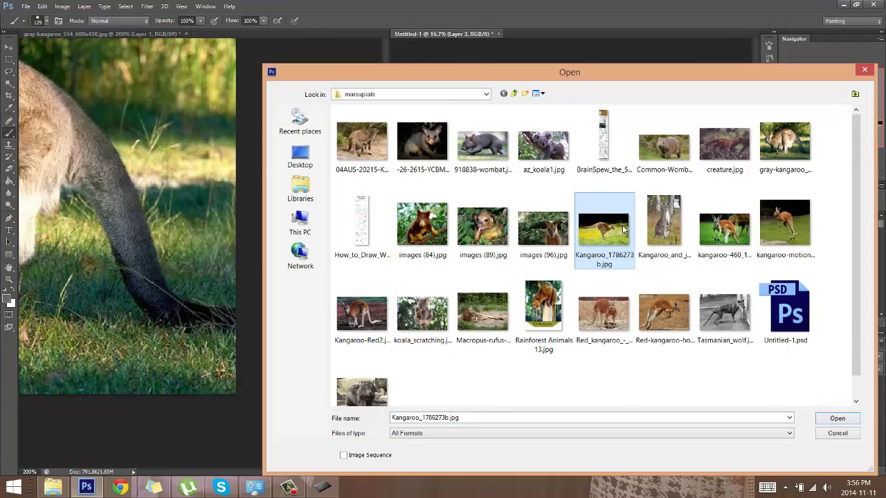
{"action": "left_click", "coordinate": [840, 419]}
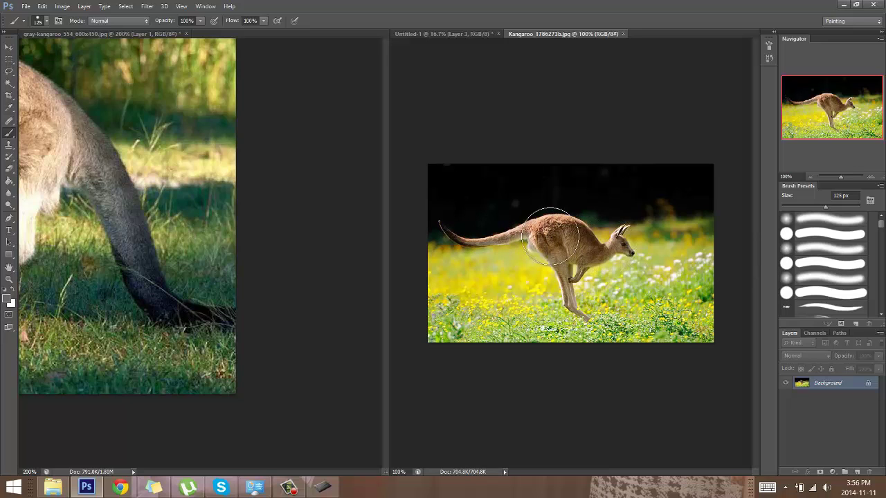
Step: Try a grey brush stroke over the leaping kangaroo's front half, and close Kangaroo_1786273b.jpg without saving
{"action": "left_click_drag", "start_coordinate": [633, 248], "coordinate": [585, 242]}
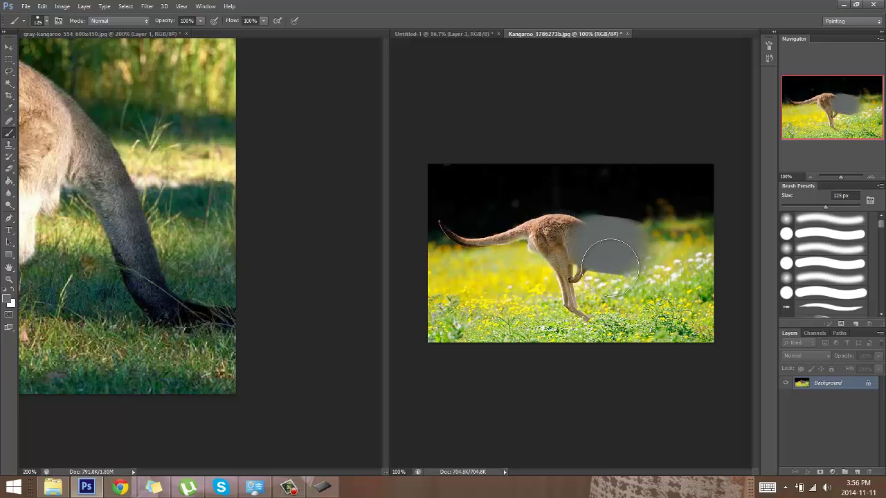
{"action": "key", "text": "ctrl+z"}
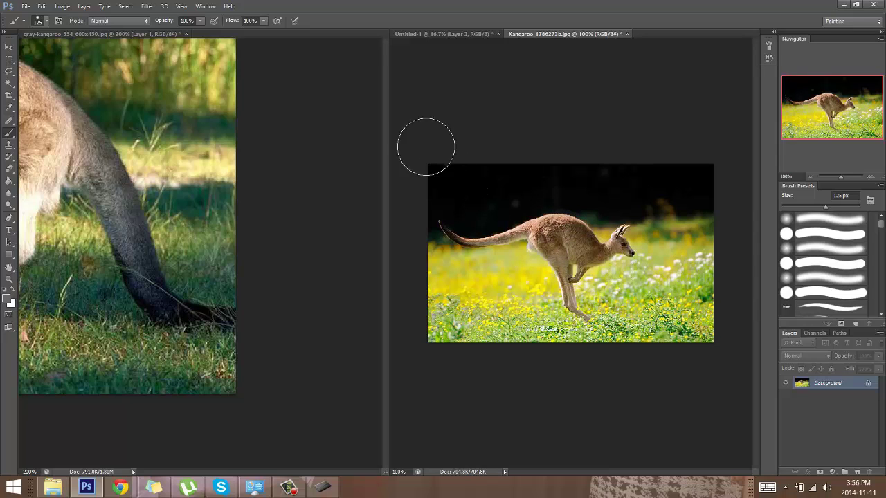
{"action": "left_click", "coordinate": [628, 34]}
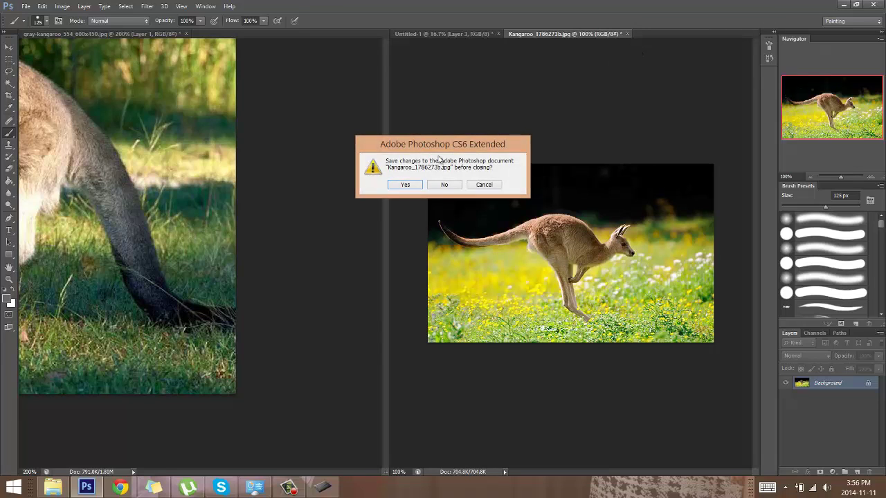
{"action": "left_click", "coordinate": [444, 188]}
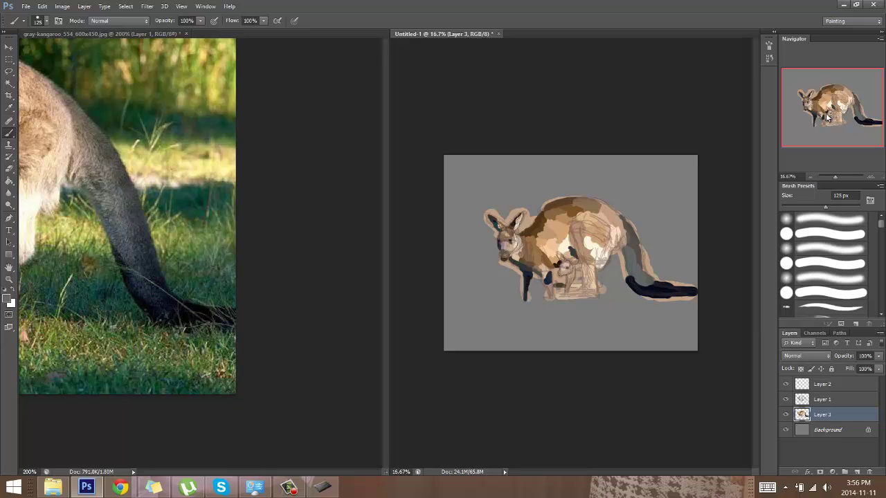
Step: Paint the joey's cheek with a 35 px brush in off-white sampled from the joey in the reference photo
{"action": "left_click", "coordinate": [367, 194]}
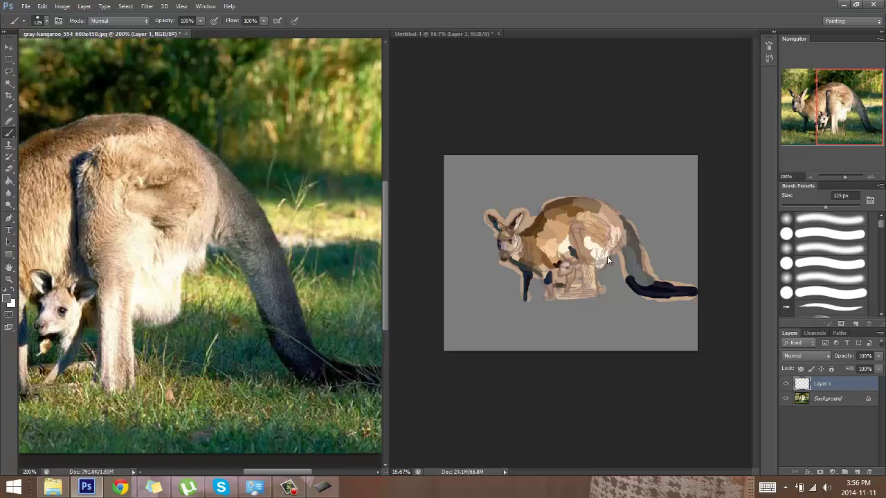
{"action": "left_click", "coordinate": [667, 234]}
{"action": "left_click_drag", "start_coordinate": [834, 179], "coordinate": [838, 177]}
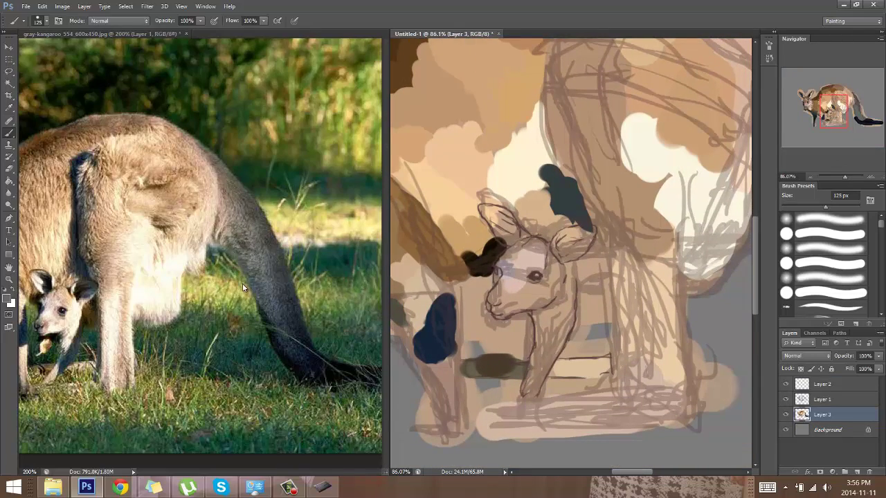
{"action": "left_click", "coordinate": [244, 280]}
{"action": "left_click_drag", "start_coordinate": [845, 175], "coordinate": [850, 178]}
{"action": "left_click_drag", "start_coordinate": [823, 122], "coordinate": [812, 130]}
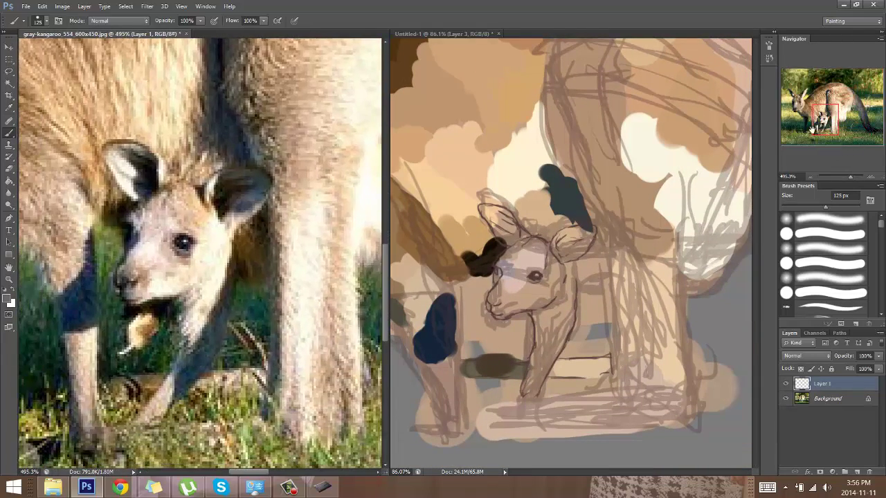
{"action": "left_click", "coordinate": [585, 317]}
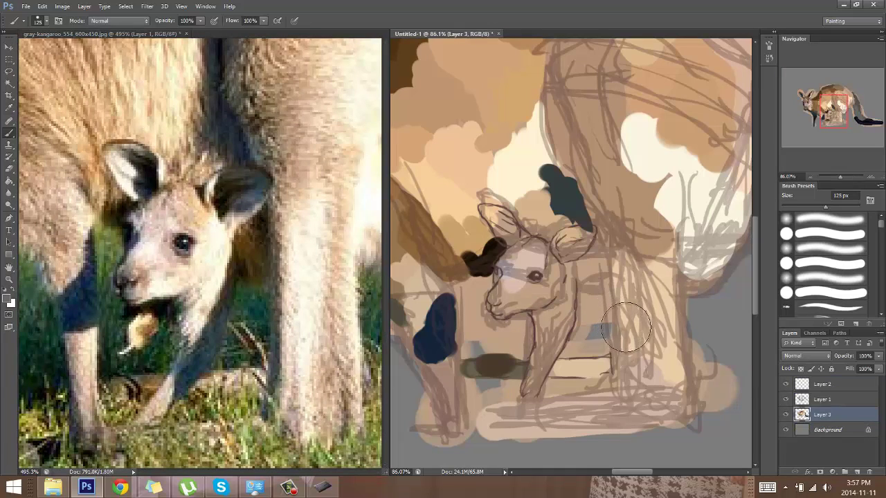
{"action": "key", "text": "bracketleft"}
{"action": "key", "text": "bracketleft"}
{"action": "key", "text": "bracketleft"}
{"action": "key", "text": "bracketleft"}
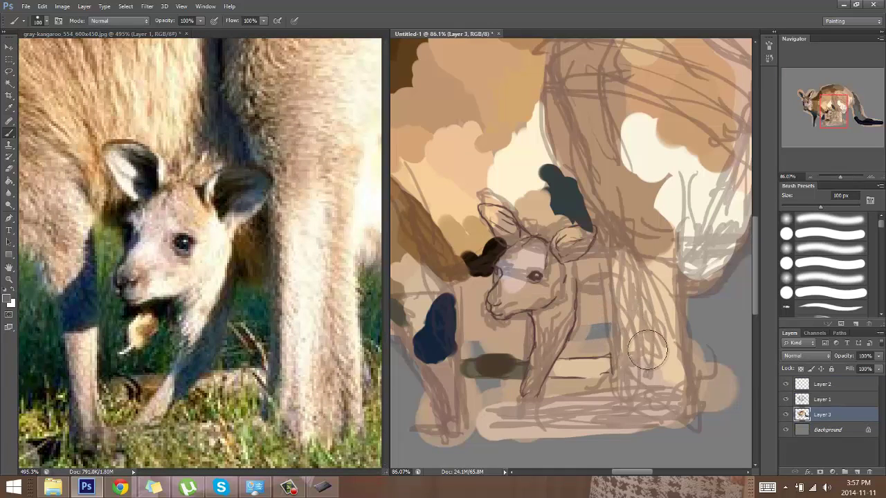
{"action": "key", "text": "bracketleft"}
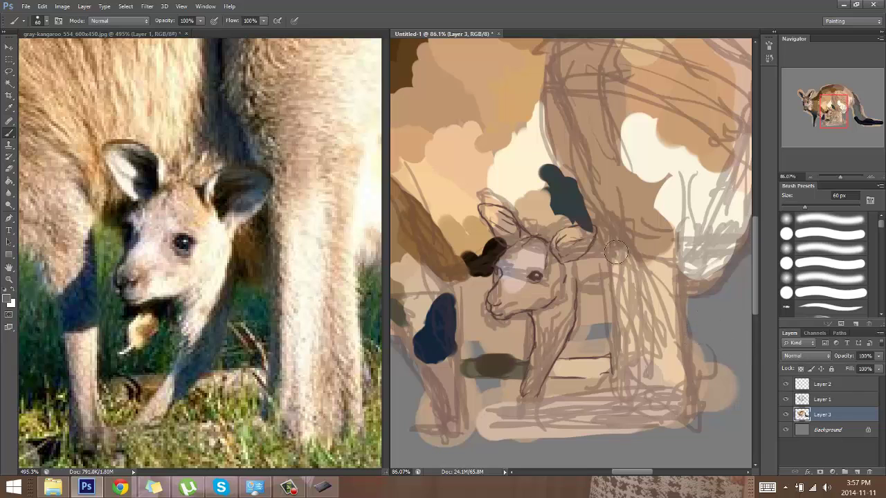
{"action": "left_click", "coordinate": [211, 238], "text": "alt"}
{"action": "key", "text": "bracketleft"}
{"action": "key", "text": "bracketleft"}
{"action": "key", "text": "bracketleft"}
{"action": "key", "text": "bracketleft"}
{"action": "mouse_move", "coordinate": [549, 274]}
{"action": "left_mouse_down"}
{"action": "mouse_move", "coordinate": [520, 261]}
{"action": "mouse_move", "coordinate": [433, 240]}
{"action": "mouse_move", "coordinate": [537, 305]}
{"action": "mouse_move", "coordinate": [544, 286]}
{"action": "mouse_move", "coordinate": [553, 299]}
{"action": "mouse_move", "coordinate": [563, 269]}
{"action": "mouse_move", "coordinate": [546, 297]}
{"action": "left_mouse_up"}
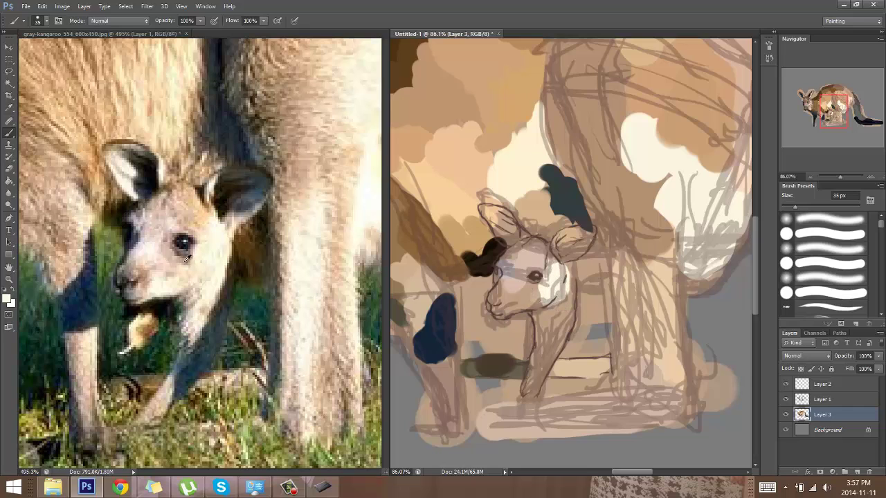
Step: Fill the joey's muzzle and lower face with grey and pale tones sampled from the reference joey's face
{"action": "left_click", "coordinate": [175, 255], "text": "alt"}
{"action": "left_click_drag", "start_coordinate": [526, 294], "coordinate": [546, 289]}
{"action": "left_click", "coordinate": [144, 271], "text": "alt"}
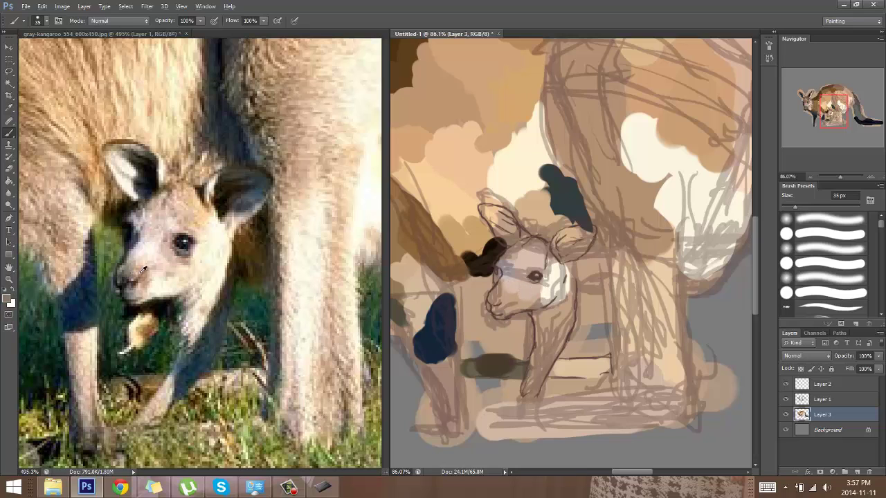
{"action": "mouse_move", "coordinate": [497, 296]}
{"action": "left_mouse_down"}
{"action": "mouse_move", "coordinate": [498, 308]}
{"action": "mouse_move", "coordinate": [512, 310]}
{"action": "mouse_move", "coordinate": [545, 306]}
{"action": "mouse_move", "coordinate": [519, 299]}
{"action": "mouse_move", "coordinate": [542, 296]}
{"action": "left_mouse_up"}
{"action": "left_click", "coordinate": [166, 275], "text": "alt"}
{"action": "left_click", "coordinate": [177, 272], "text": "alt"}
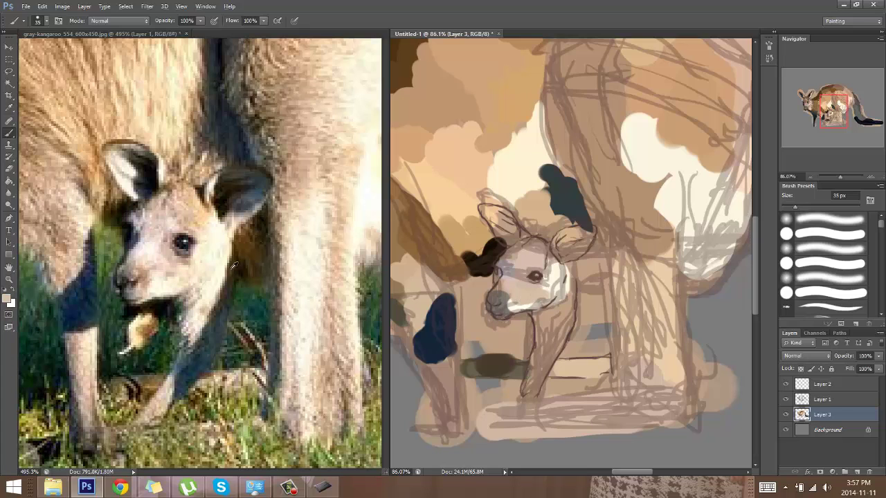
Step: Paint a dark patch on the far side of the joey's nose and a peach forehead accent with a 15 px brush
{"action": "left_click_drag", "start_coordinate": [463, 278], "coordinate": [493, 279]}
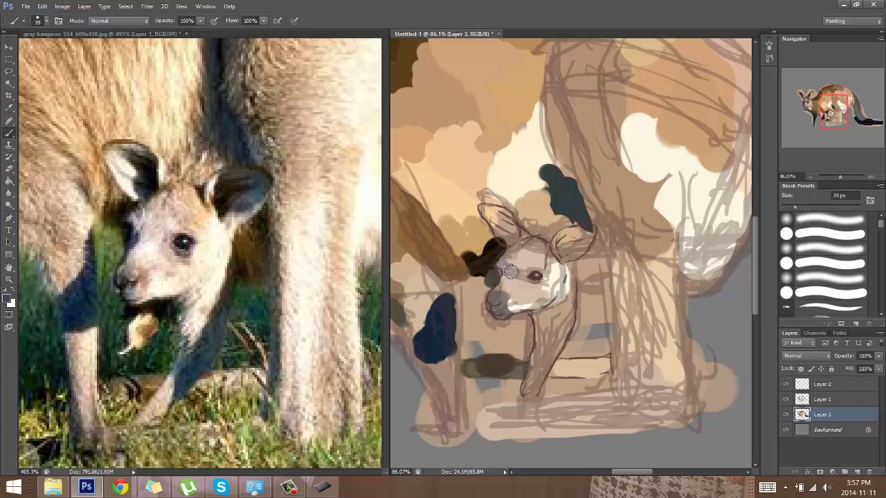
{"action": "key", "text": "bracketleft"}
{"action": "key", "text": "bracketleft"}
{"action": "left_click", "coordinate": [158, 229], "text": "alt"}
{"action": "left_click", "coordinate": [507, 283], "text": "alt"}
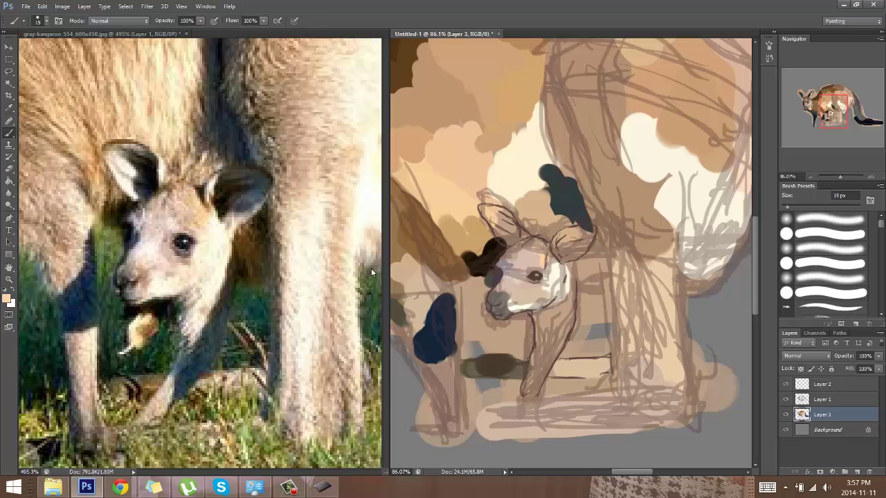
Step: Block in the joey's neck and foreleg with off-white, dark blue and light grey sampled from the photo
{"action": "left_click", "coordinate": [198, 317], "text": "alt"}
{"action": "mouse_move", "coordinate": [538, 321]}
{"action": "left_mouse_down"}
{"action": "mouse_move", "coordinate": [559, 312]}
{"action": "mouse_move", "coordinate": [542, 310]}
{"action": "mouse_move", "coordinate": [555, 305]}
{"action": "mouse_move", "coordinate": [538, 331]}
{"action": "mouse_move", "coordinate": [541, 381]}
{"action": "mouse_move", "coordinate": [571, 304]}
{"action": "left_mouse_up"}
{"action": "left_click", "coordinate": [201, 360], "text": "alt"}
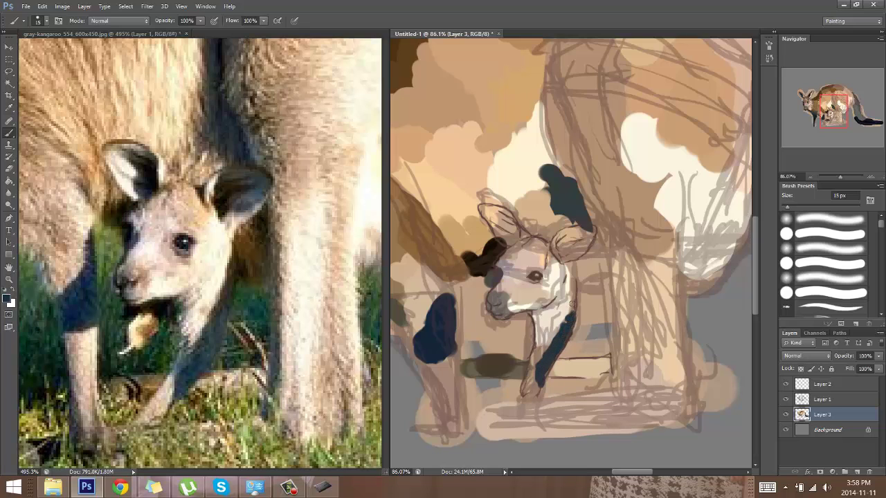
{"action": "left_click", "coordinate": [171, 373], "text": "alt"}
{"action": "left_click_drag", "start_coordinate": [527, 371], "coordinate": [533, 354]}
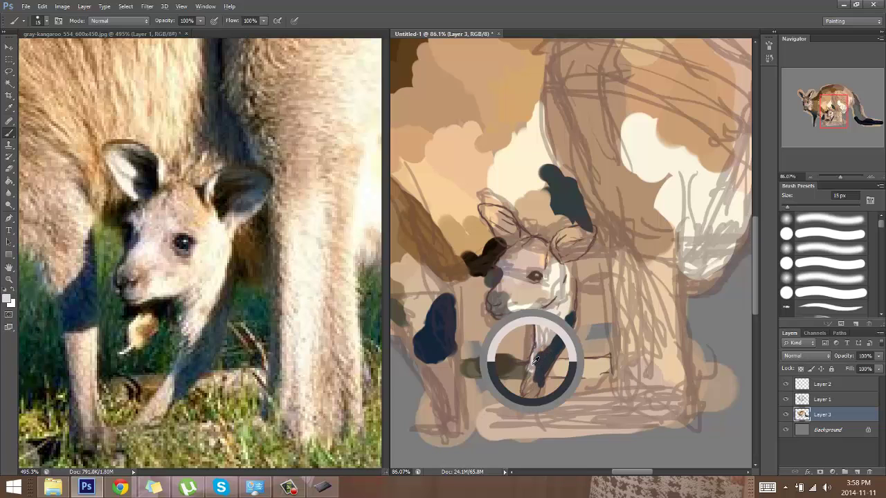
{"action": "left_click_drag", "start_coordinate": [529, 370], "coordinate": [529, 391]}
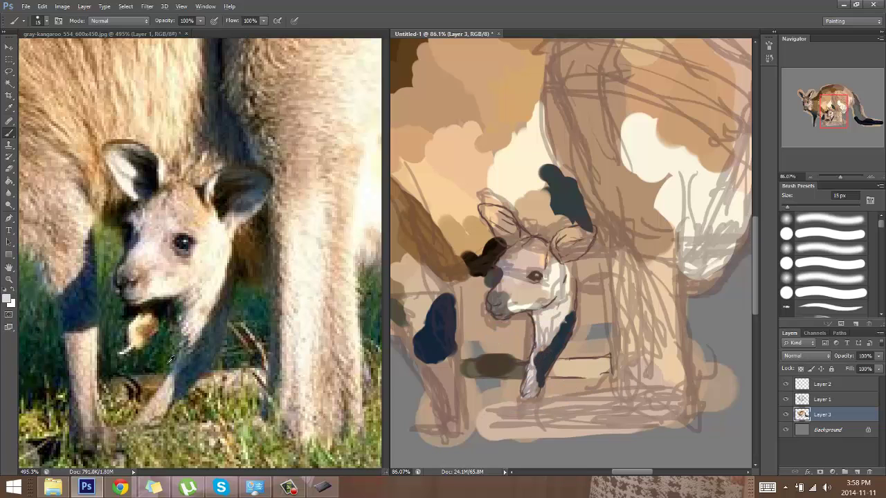
{"action": "left_click", "coordinate": [166, 403], "text": "alt"}
Step: Paint the joey's ears, one in white and the other in dark tones with a light edge, sampled from the photo
{"action": "left_click", "coordinate": [133, 167], "text": "alt"}
{"action": "mouse_move", "coordinate": [480, 210]}
{"action": "left_mouse_down"}
{"action": "mouse_move", "coordinate": [504, 240]}
{"action": "mouse_move", "coordinate": [497, 219]}
{"action": "left_mouse_up"}
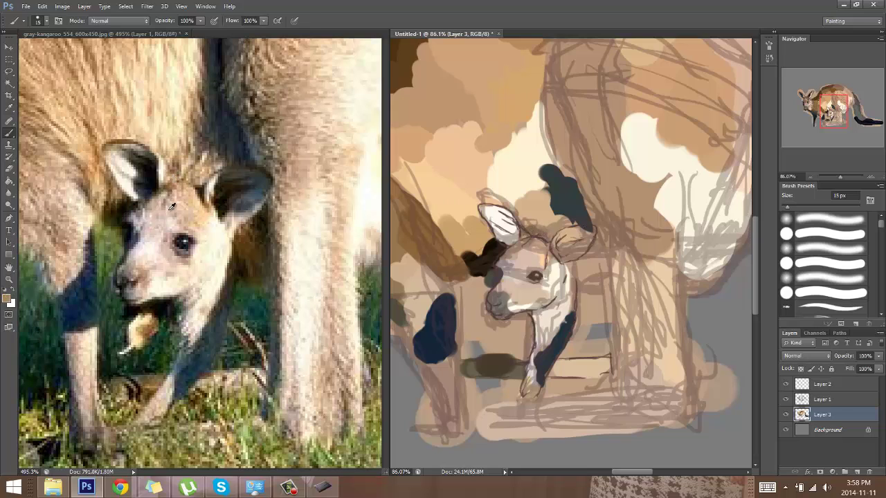
{"action": "left_click", "coordinate": [242, 206], "text": "alt"}
{"action": "left_click_drag", "start_coordinate": [578, 254], "coordinate": [580, 247]}
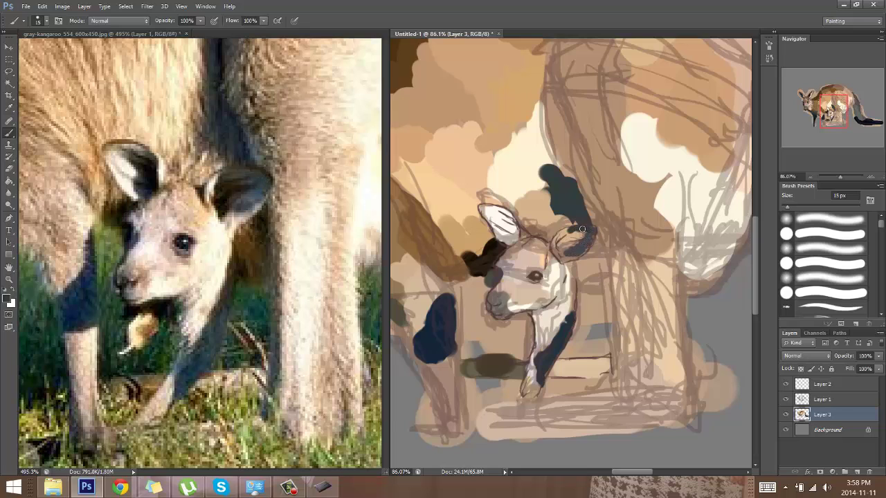
{"action": "left_click_drag", "start_coordinate": [582, 229], "coordinate": [559, 238]}
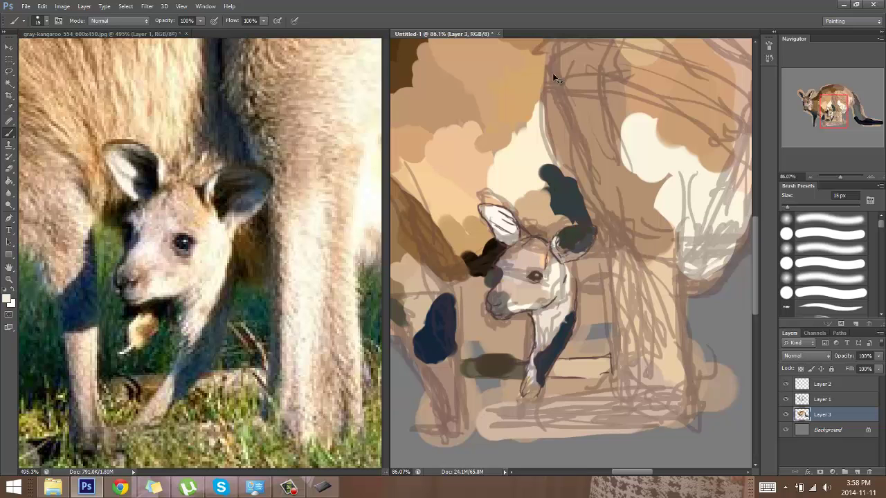
Step: Examine the whole painting with Layer 1 and Layer 2 hidden, and restore both layers
{"action": "key", "text": "ctrl+0"}
{"action": "key", "text": "ctrl+minus"}
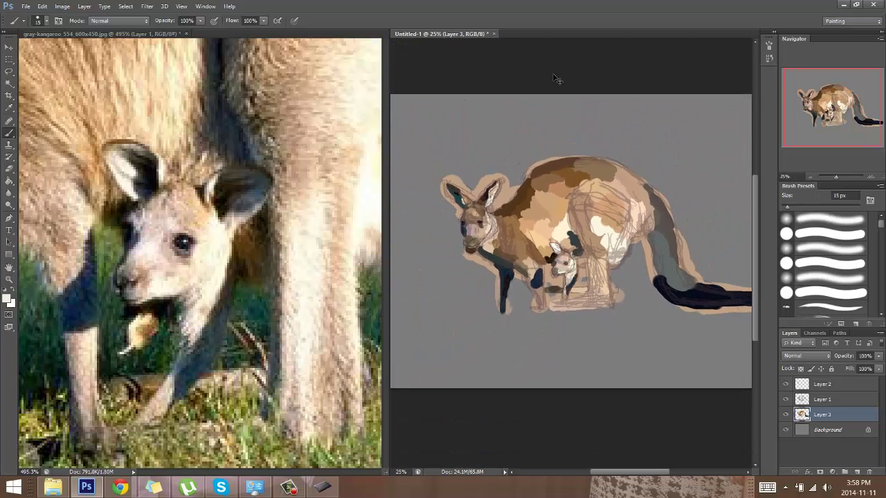
{"action": "key", "text": "ctrl+plus"}
{"action": "key", "text": "ctrl+minus"}
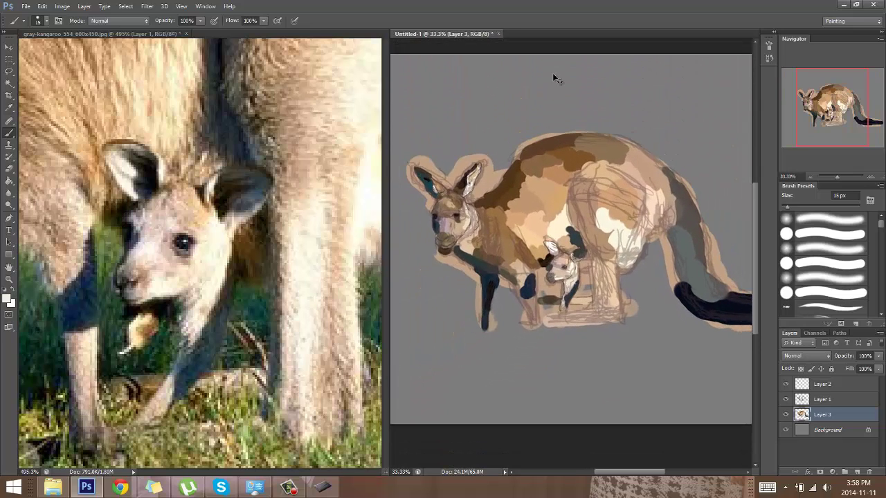
{"action": "left_click", "coordinate": [786, 400]}
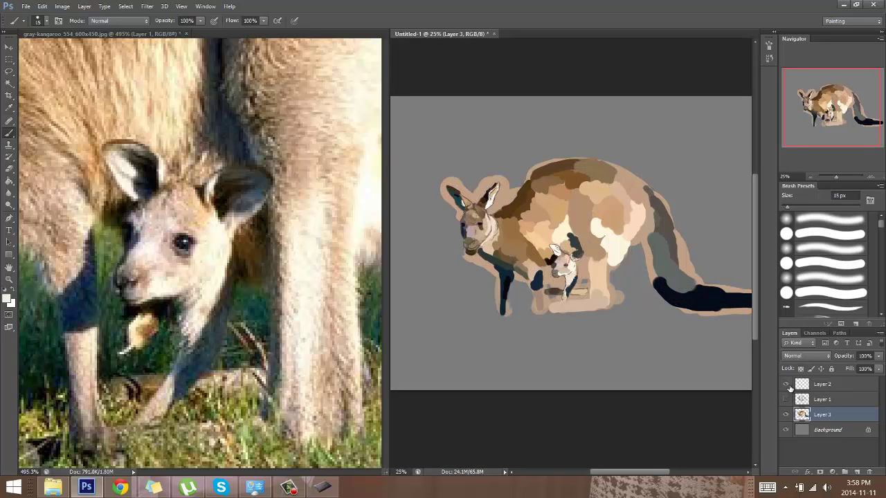
{"action": "left_click", "coordinate": [785, 384]}
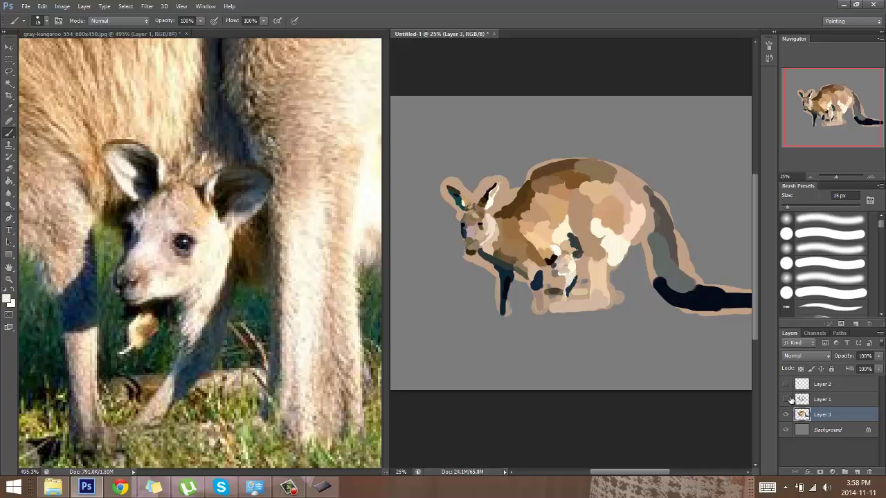
{"action": "left_click", "coordinate": [785, 399]}
{"action": "left_click", "coordinate": [785, 384]}
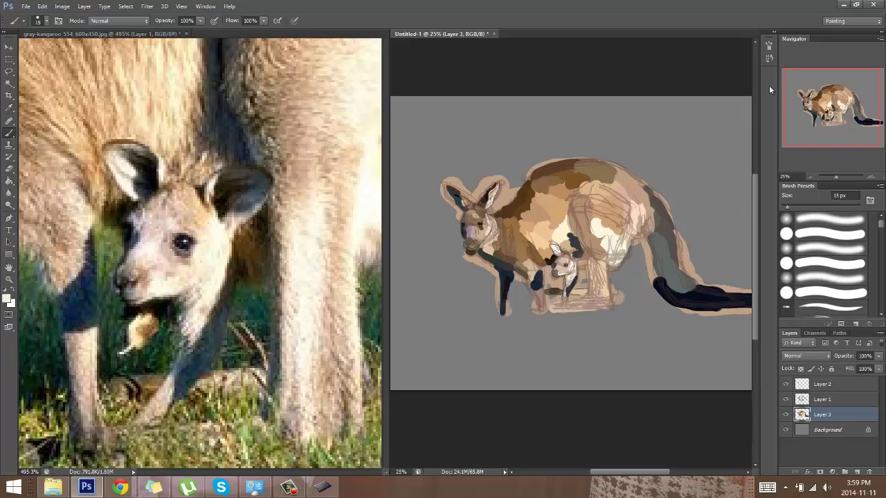
Step: Erase the excess base colour on Layer 3 below the kangaroo's jaw and around its front legs with a 30 px eraser
{"action": "left_click_drag", "start_coordinate": [838, 176], "coordinate": [840, 176]}
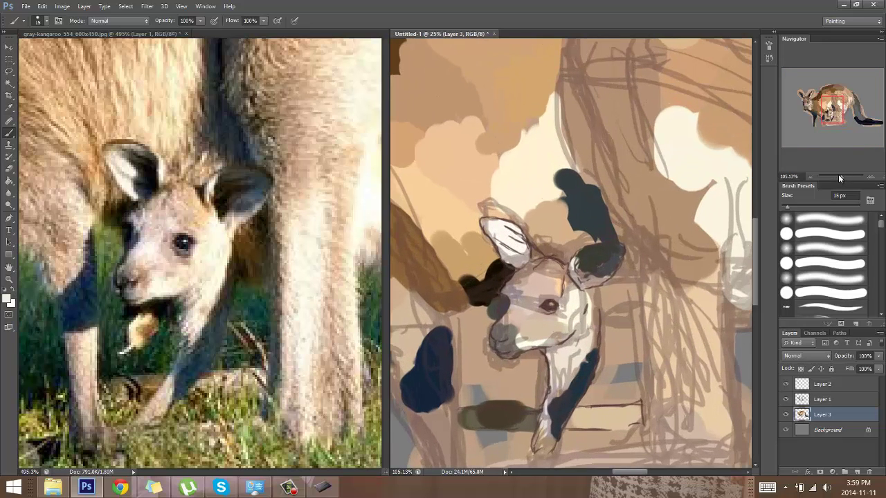
{"action": "left_click_drag", "start_coordinate": [816, 113], "coordinate": [807, 114]}
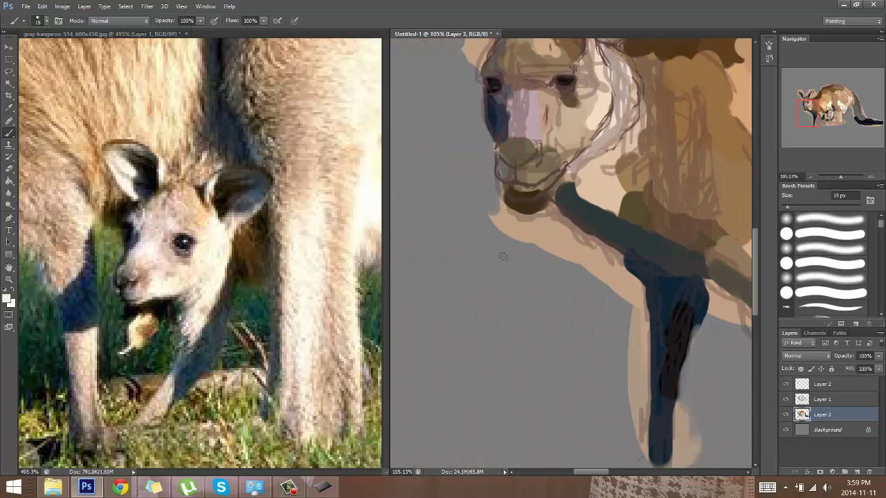
{"action": "key", "text": "e"}
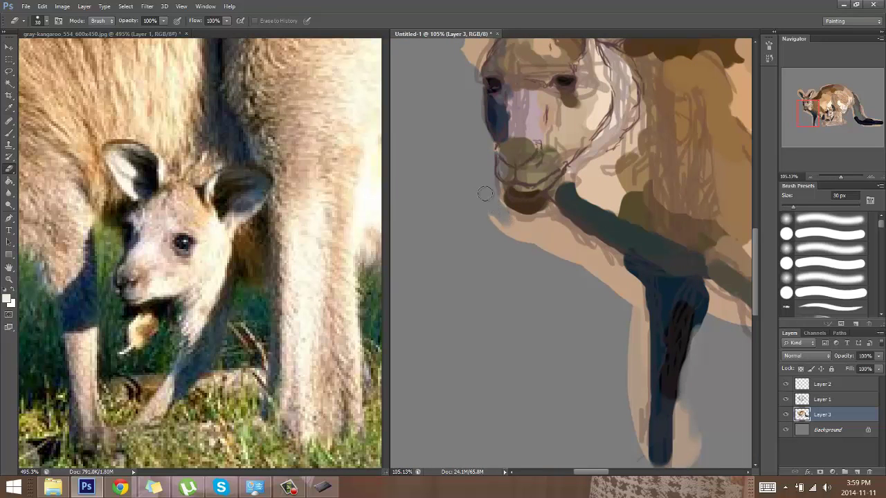
{"action": "mouse_move", "coordinate": [485, 194]}
{"action": "left_mouse_down"}
{"action": "mouse_move", "coordinate": [536, 231]}
{"action": "mouse_move", "coordinate": [553, 212]}
{"action": "mouse_move", "coordinate": [512, 231]}
{"action": "mouse_move", "coordinate": [504, 214]}
{"action": "mouse_move", "coordinate": [513, 215]}
{"action": "mouse_move", "coordinate": [497, 214]}
{"action": "mouse_move", "coordinate": [531, 224]}
{"action": "mouse_move", "coordinate": [515, 224]}
{"action": "mouse_move", "coordinate": [525, 252]}
{"action": "mouse_move", "coordinate": [545, 256]}
{"action": "mouse_move", "coordinate": [548, 227]}
{"action": "mouse_move", "coordinate": [575, 243]}
{"action": "mouse_move", "coordinate": [572, 232]}
{"action": "mouse_move", "coordinate": [631, 281]}
{"action": "mouse_move", "coordinate": [629, 230]}
{"action": "mouse_move", "coordinate": [641, 288]}
{"action": "mouse_move", "coordinate": [592, 264]}
{"action": "mouse_move", "coordinate": [606, 290]}
{"action": "mouse_move", "coordinate": [629, 304]}
{"action": "mouse_move", "coordinate": [633, 297]}
{"action": "mouse_move", "coordinate": [639, 312]}
{"action": "mouse_move", "coordinate": [639, 392]}
{"action": "mouse_move", "coordinate": [628, 413]}
{"action": "mouse_move", "coordinate": [617, 336]}
{"action": "left_mouse_up"}
{"action": "mouse_move", "coordinate": [693, 265]}
{"action": "left_mouse_down"}
{"action": "mouse_move", "coordinate": [528, 256]}
{"action": "mouse_move", "coordinate": [499, 199]}
{"action": "left_mouse_up"}
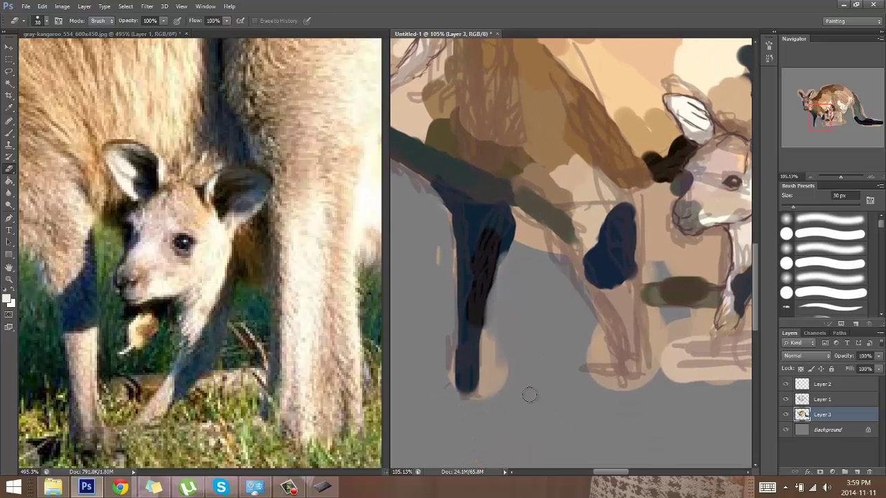
{"action": "mouse_move", "coordinate": [577, 315]}
{"action": "left_mouse_down"}
{"action": "mouse_move", "coordinate": [606, 397]}
{"action": "mouse_move", "coordinate": [595, 350]}
{"action": "left_mouse_up"}
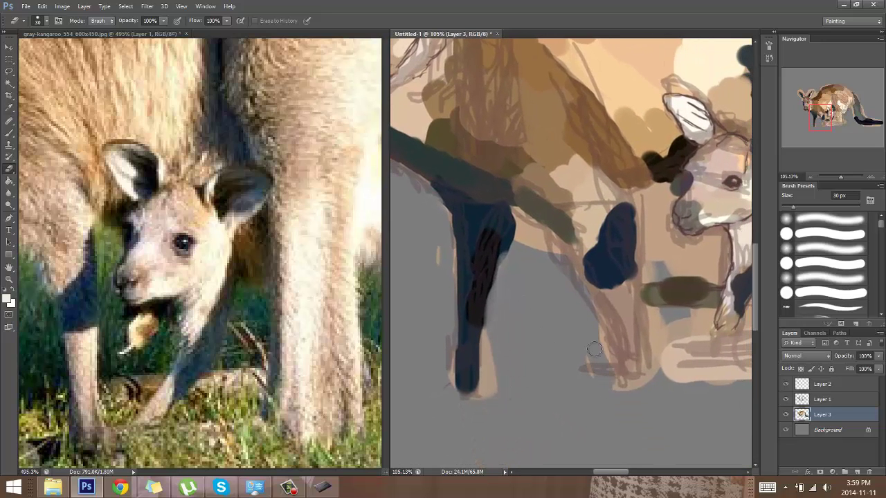
{"action": "mouse_move", "coordinate": [528, 258]}
{"action": "left_mouse_down"}
{"action": "mouse_move", "coordinate": [565, 270]}
{"action": "mouse_move", "coordinate": [532, 239]}
{"action": "mouse_move", "coordinate": [522, 246]}
{"action": "mouse_move", "coordinate": [524, 277]}
{"action": "left_mouse_up"}
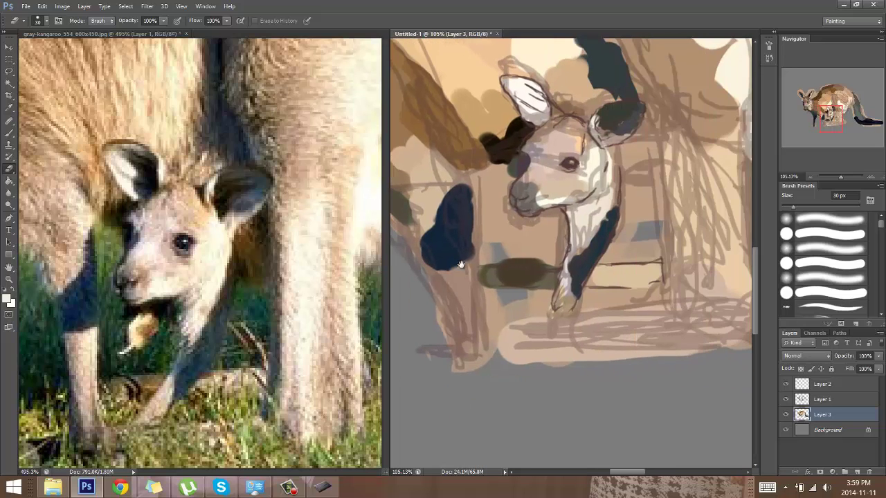
Step: Erase the paint filling the background gaps around the joey's head and foreleg, between the mother's legs
{"action": "mouse_move", "coordinate": [496, 247]}
{"action": "left_mouse_down"}
{"action": "mouse_move", "coordinate": [481, 185]}
{"action": "mouse_move", "coordinate": [488, 216]}
{"action": "mouse_move", "coordinate": [490, 182]}
{"action": "mouse_move", "coordinate": [505, 185]}
{"action": "mouse_move", "coordinate": [519, 169]}
{"action": "mouse_move", "coordinate": [505, 203]}
{"action": "mouse_move", "coordinate": [536, 228]}
{"action": "mouse_move", "coordinate": [496, 189]}
{"action": "mouse_move", "coordinate": [504, 223]}
{"action": "mouse_move", "coordinate": [496, 232]}
{"action": "mouse_move", "coordinate": [512, 255]}
{"action": "mouse_move", "coordinate": [532, 254]}
{"action": "mouse_move", "coordinate": [538, 246]}
{"action": "mouse_move", "coordinate": [527, 238]}
{"action": "mouse_move", "coordinate": [559, 218]}
{"action": "mouse_move", "coordinate": [565, 238]}
{"action": "mouse_move", "coordinate": [562, 259]}
{"action": "mouse_move", "coordinate": [563, 246]}
{"action": "mouse_move", "coordinate": [536, 258]}
{"action": "mouse_move", "coordinate": [557, 251]}
{"action": "mouse_move", "coordinate": [529, 241]}
{"action": "mouse_move", "coordinate": [508, 257]}
{"action": "mouse_move", "coordinate": [534, 262]}
{"action": "left_mouse_up"}
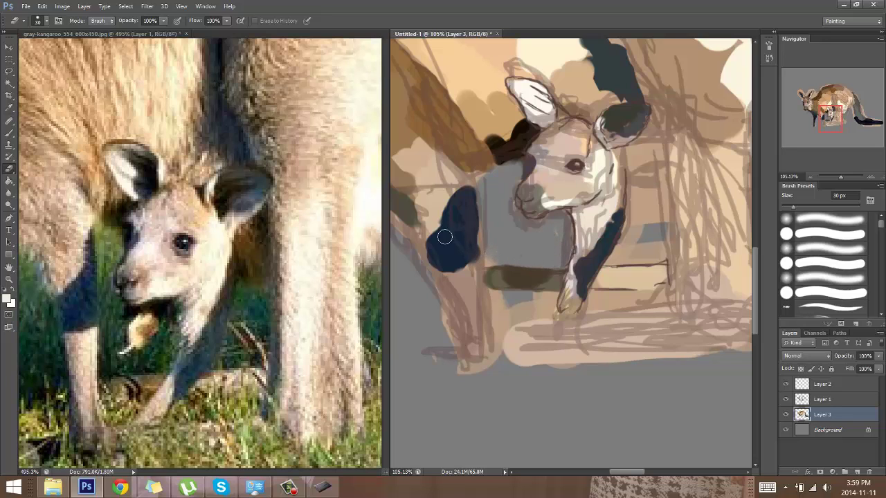
{"action": "mouse_move", "coordinate": [499, 298]}
{"action": "left_mouse_down"}
{"action": "mouse_move", "coordinate": [501, 336]}
{"action": "mouse_move", "coordinate": [552, 308]}
{"action": "mouse_move", "coordinate": [520, 302]}
{"action": "mouse_move", "coordinate": [544, 301]}
{"action": "mouse_move", "coordinate": [532, 303]}
{"action": "left_mouse_up"}
{"action": "mouse_move", "coordinate": [607, 298]}
{"action": "left_mouse_down"}
{"action": "mouse_move", "coordinate": [626, 308]}
{"action": "mouse_move", "coordinate": [654, 297]}
{"action": "left_mouse_up"}
{"action": "mouse_move", "coordinate": [632, 252]}
{"action": "left_mouse_down"}
{"action": "mouse_move", "coordinate": [656, 245]}
{"action": "mouse_move", "coordinate": [634, 254]}
{"action": "mouse_move", "coordinate": [628, 240]}
{"action": "mouse_move", "coordinate": [644, 212]}
{"action": "mouse_move", "coordinate": [642, 165]}
{"action": "mouse_move", "coordinate": [619, 135]}
{"action": "mouse_move", "coordinate": [660, 196]}
{"action": "mouse_move", "coordinate": [643, 202]}
{"action": "mouse_move", "coordinate": [639, 191]}
{"action": "mouse_move", "coordinate": [638, 222]}
{"action": "mouse_move", "coordinate": [642, 204]}
{"action": "mouse_move", "coordinate": [655, 237]}
{"action": "left_mouse_up"}
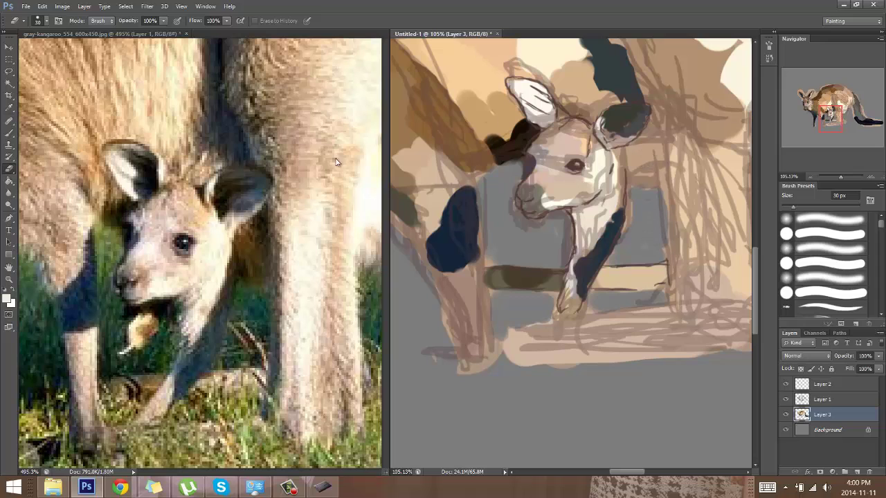
{"action": "key", "text": "b"}
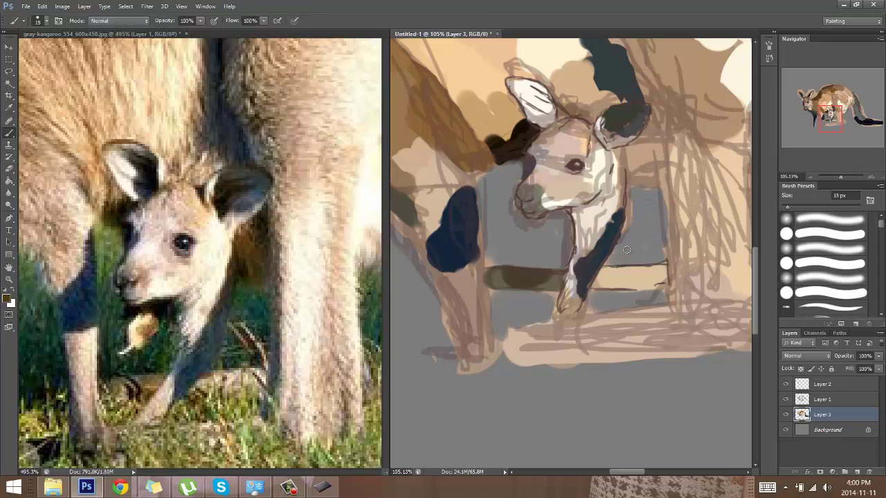
Step: Paint a dark brown patch behind the joey's head, just below its dark ear, with the brush enlarged to 30 px
{"action": "mouse_move", "coordinate": [635, 167]}
{"action": "left_mouse_down"}
{"action": "mouse_move", "coordinate": [643, 180]}
{"action": "mouse_move", "coordinate": [631, 160]}
{"action": "mouse_move", "coordinate": [640, 176]}
{"action": "mouse_move", "coordinate": [650, 166]}
{"action": "mouse_move", "coordinate": [648, 138]}
{"action": "left_mouse_up"}
{"action": "key", "text": "bracketright"}
{"action": "key", "text": "bracketright"}
{"action": "key", "text": "bracketright"}
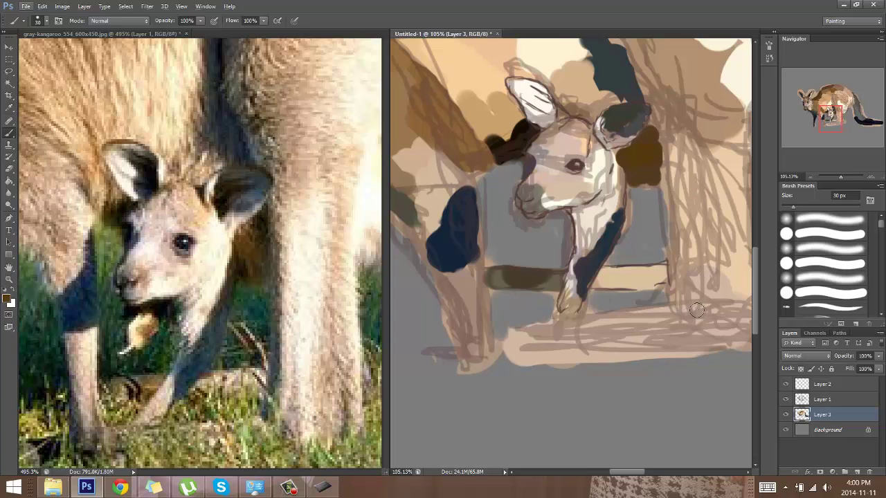
{"action": "key", "text": "e"}
{"action": "left_click_drag", "start_coordinate": [673, 275], "coordinate": [611, 254]}
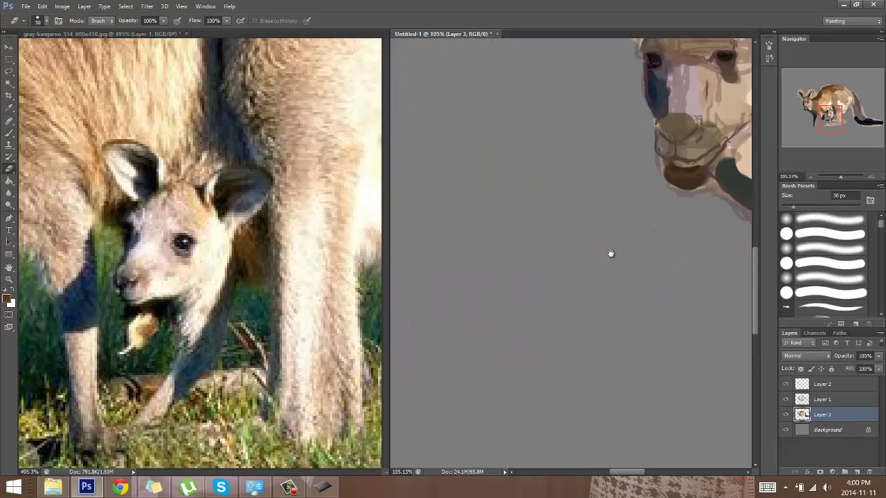
{"action": "key", "text": "b"}
{"action": "left_click_drag", "start_coordinate": [674, 194], "coordinate": [409, 247]}
{"action": "mouse_move", "coordinate": [685, 153]}
{"action": "left_mouse_down"}
{"action": "mouse_move", "coordinate": [407, 166]}
{"action": "mouse_move", "coordinate": [432, 92]}
{"action": "left_mouse_up"}
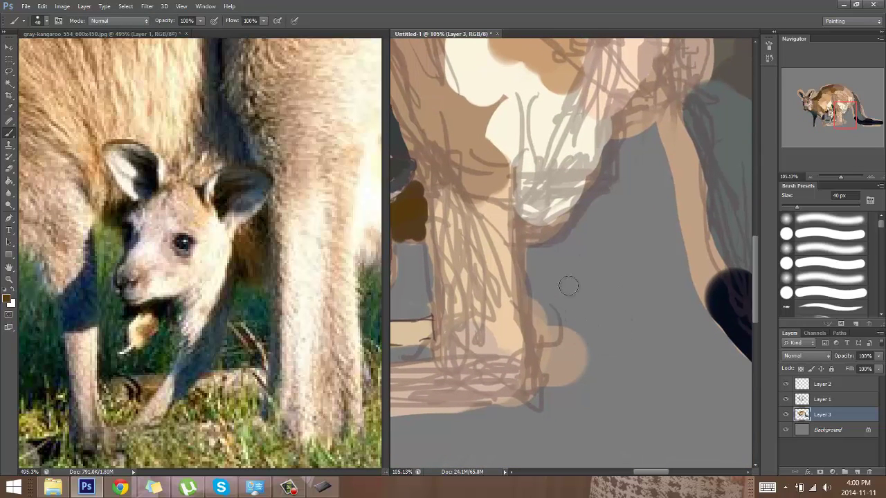
{"action": "key", "text": "bracketright"}
{"action": "key", "text": "bracketright"}
{"action": "key", "text": "bracketright"}
{"action": "mouse_move", "coordinate": [552, 277]}
{"action": "left_mouse_down"}
{"action": "mouse_move", "coordinate": [565, 377]}
{"action": "mouse_move", "coordinate": [557, 351]}
{"action": "mouse_move", "coordinate": [579, 327]}
{"action": "left_mouse_up"}
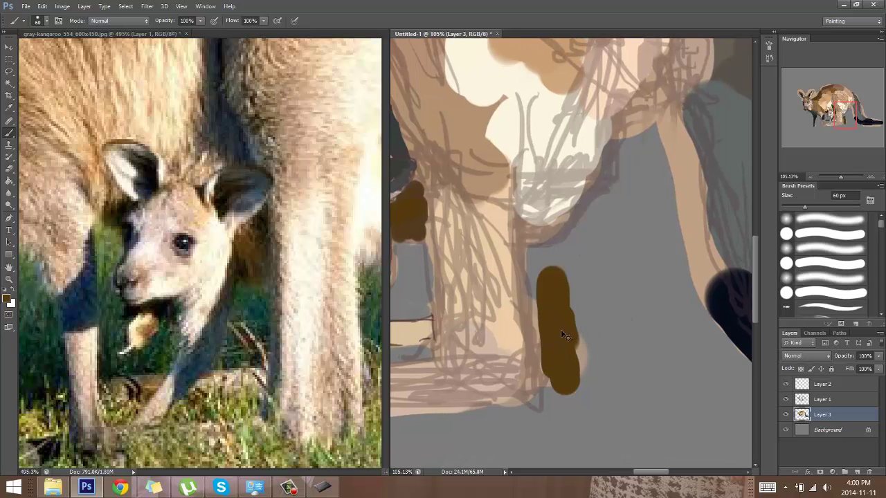
{"action": "key", "text": "ctrl+z"}
Step: Erase the excess base colour on Layer 3 behind the kangaroo's hind leg and below the haunch, enlarging the eraser to 70 px
{"action": "key", "text": "e"}
{"action": "mouse_move", "coordinate": [539, 305]}
{"action": "left_mouse_down"}
{"action": "mouse_move", "coordinate": [560, 360]}
{"action": "mouse_move", "coordinate": [548, 295]}
{"action": "mouse_move", "coordinate": [571, 323]}
{"action": "mouse_move", "coordinate": [559, 344]}
{"action": "left_mouse_up"}
{"action": "key", "text": "bracketright"}
{"action": "key", "text": "bracketright"}
{"action": "key", "text": "bracketright"}
{"action": "key", "text": "bracketright"}
{"action": "key", "text": "bracketright"}
{"action": "key", "text": "ctrl+plus"}
{"action": "key", "text": "ctrl+minus"}
{"action": "key", "text": "ctrl+minus"}
{"action": "key", "text": "ctrl+minus"}
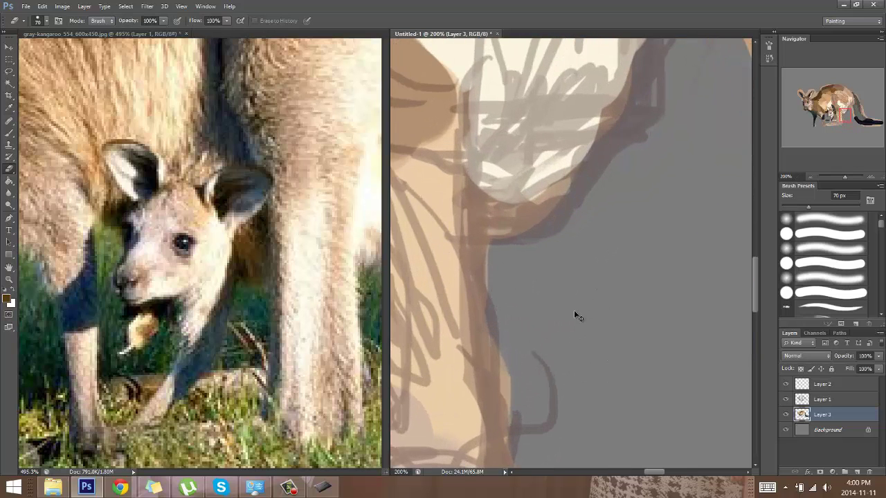
{"action": "mouse_move", "coordinate": [618, 204]}
{"action": "left_mouse_down"}
{"action": "mouse_move", "coordinate": [475, 165]}
{"action": "mouse_move", "coordinate": [522, 273]}
{"action": "left_mouse_up"}
{"action": "left_click_drag", "start_coordinate": [577, 309], "coordinate": [703, 302]}
{"action": "mouse_move", "coordinate": [578, 206]}
{"action": "left_mouse_down"}
{"action": "mouse_move", "coordinate": [636, 251]}
{"action": "mouse_move", "coordinate": [696, 255]}
{"action": "left_mouse_up"}
{"action": "left_click_drag", "start_coordinate": [548, 153], "coordinate": [718, 253]}
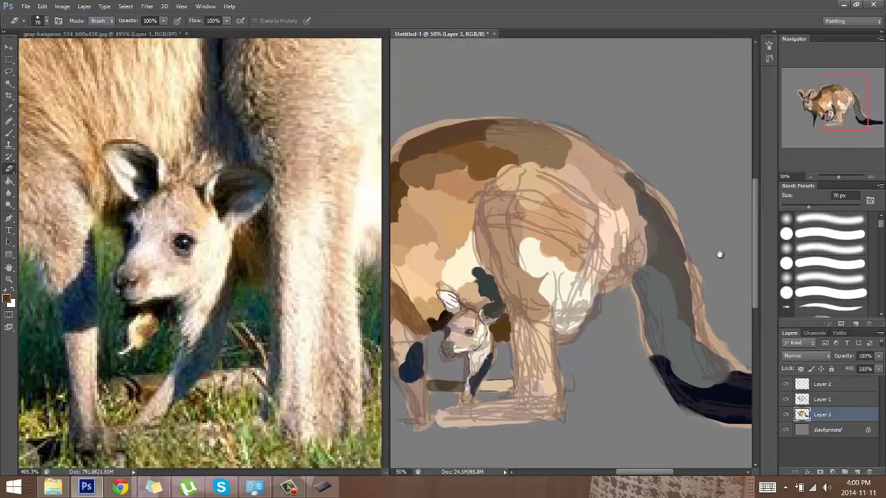
Step: Erase the leftover base colour around the kangaroo's ears and the side of its head
{"action": "left_click_drag", "start_coordinate": [451, 164], "coordinate": [686, 174]}
{"action": "mouse_move", "coordinate": [562, 218]}
{"action": "left_mouse_down"}
{"action": "mouse_move", "coordinate": [596, 148]}
{"action": "mouse_move", "coordinate": [576, 202]}
{"action": "mouse_move", "coordinate": [599, 166]}
{"action": "mouse_move", "coordinate": [587, 199]}
{"action": "left_mouse_up"}
{"action": "mouse_move", "coordinate": [515, 182]}
{"action": "left_mouse_down"}
{"action": "mouse_move", "coordinate": [570, 140]}
{"action": "mouse_move", "coordinate": [522, 186]}
{"action": "mouse_move", "coordinate": [545, 160]}
{"action": "mouse_move", "coordinate": [575, 147]}
{"action": "mouse_move", "coordinate": [548, 167]}
{"action": "mouse_move", "coordinate": [584, 151]}
{"action": "mouse_move", "coordinate": [571, 153]}
{"action": "mouse_move", "coordinate": [582, 174]}
{"action": "left_mouse_up"}
{"action": "mouse_move", "coordinate": [455, 155]}
{"action": "left_mouse_down"}
{"action": "mouse_move", "coordinate": [497, 175]}
{"action": "mouse_move", "coordinate": [476, 164]}
{"action": "mouse_move", "coordinate": [509, 191]}
{"action": "left_mouse_up"}
{"action": "mouse_move", "coordinate": [458, 158]}
{"action": "left_mouse_down"}
{"action": "mouse_move", "coordinate": [447, 184]}
{"action": "mouse_move", "coordinate": [457, 208]}
{"action": "mouse_move", "coordinate": [441, 183]}
{"action": "mouse_move", "coordinate": [482, 235]}
{"action": "left_mouse_up"}
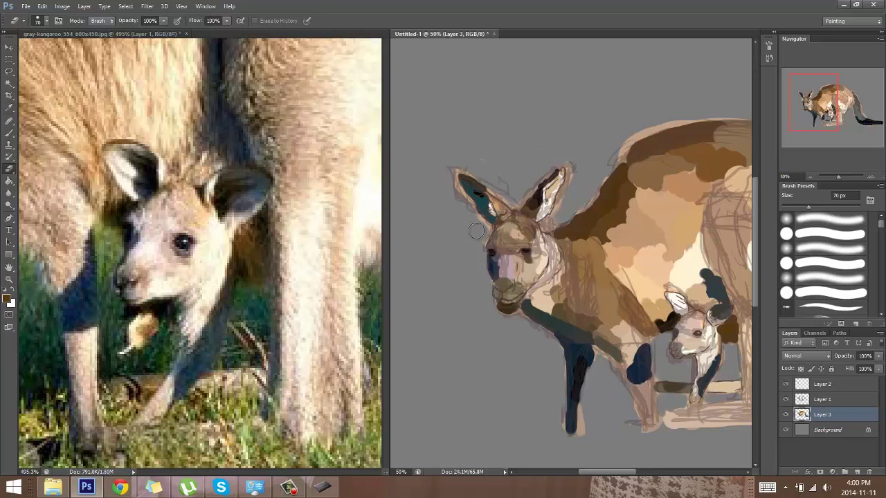
Step: Compare the whole painting before and after the outline cleanup using the last brush state in the history, and restore the latest eraser state
{"action": "left_click_drag", "start_coordinate": [724, 263], "coordinate": [613, 201]}
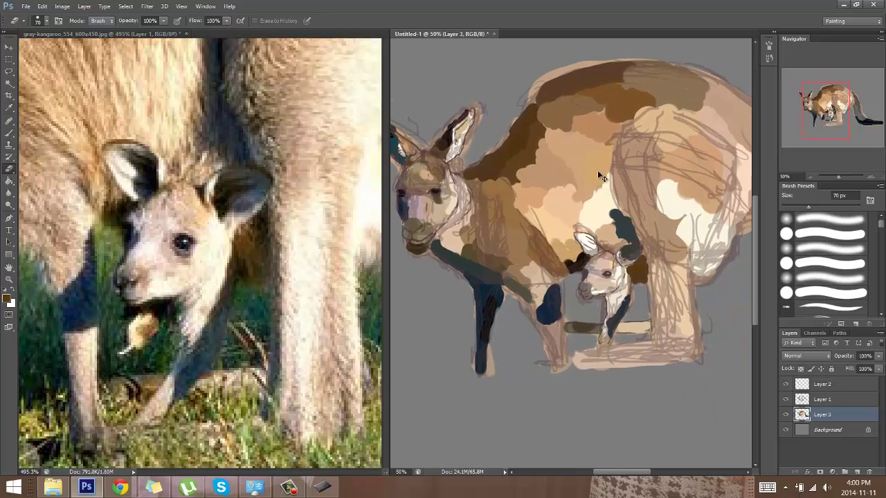
{"action": "key", "text": "ctrl+minus"}
{"action": "key", "text": "ctrl+minus"}
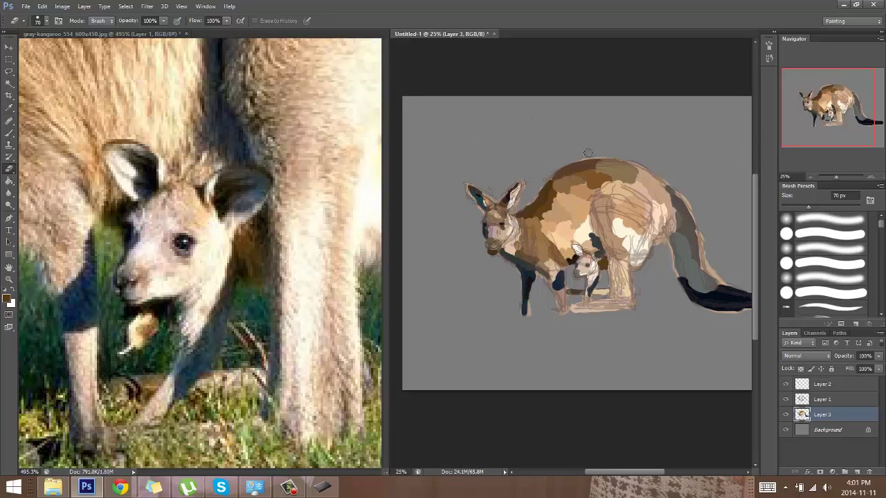
{"action": "left_click_drag", "start_coordinate": [692, 173], "coordinate": [640, 165]}
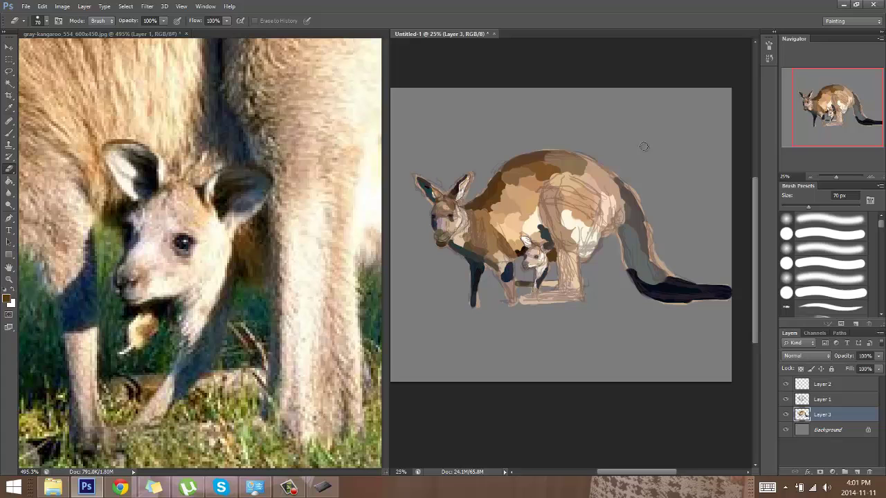
{"action": "left_click", "coordinate": [769, 58]}
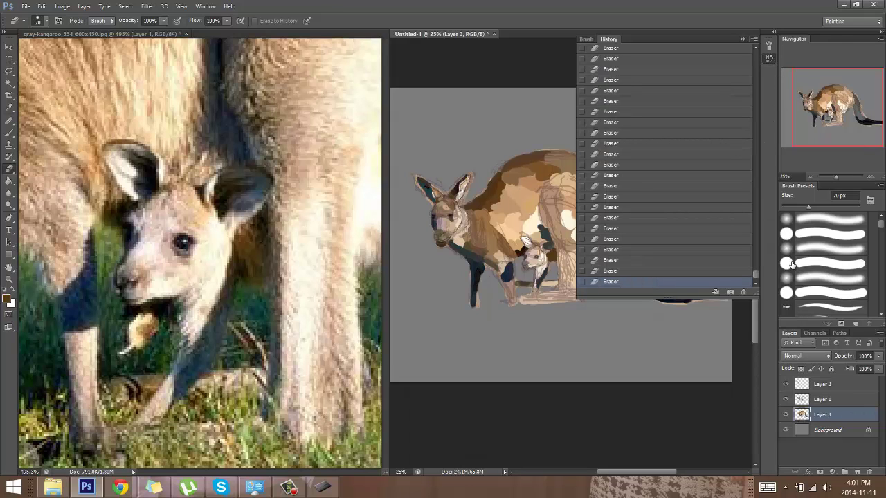
{"action": "mouse_move", "coordinate": [756, 275]}
{"action": "left_mouse_down"}
{"action": "mouse_move", "coordinate": [757, 225]}
{"action": "mouse_move", "coordinate": [757, 240]}
{"action": "mouse_move", "coordinate": [757, 231]}
{"action": "mouse_move", "coordinate": [742, 234]}
{"action": "left_mouse_up"}
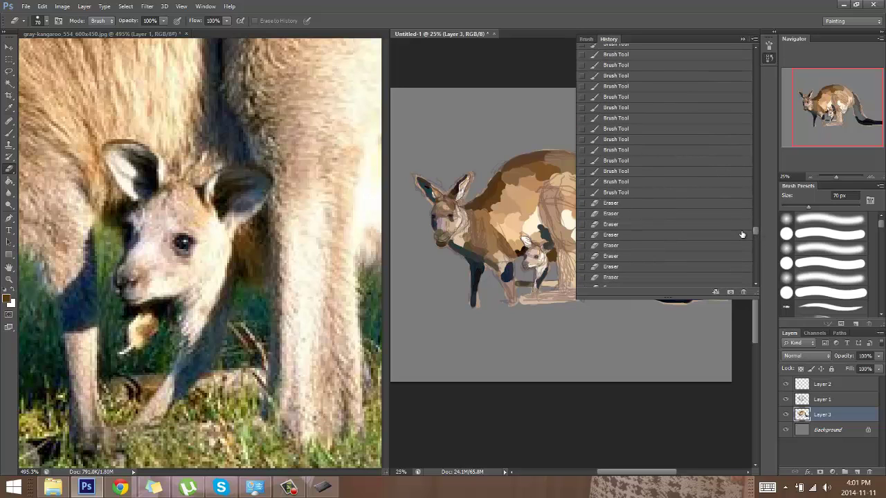
{"action": "left_click", "coordinate": [686, 193]}
{"action": "left_click", "coordinate": [746, 38]}
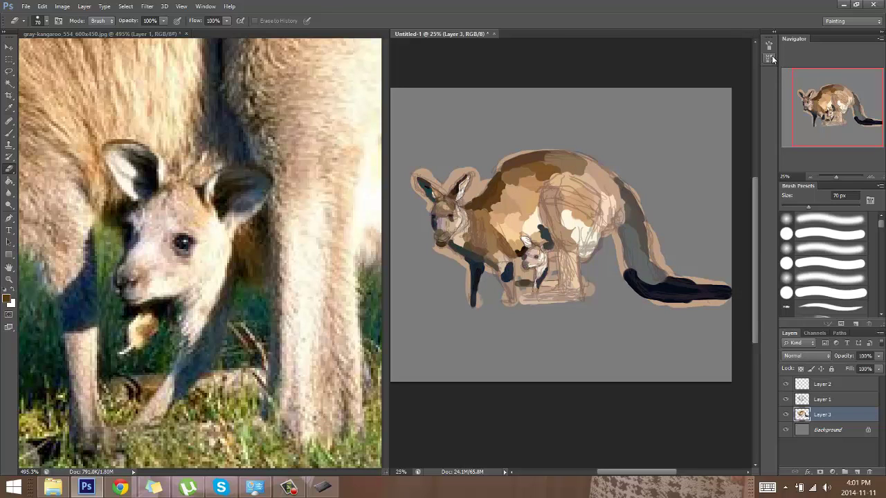
{"action": "left_click", "coordinate": [769, 59]}
{"action": "left_click_drag", "start_coordinate": [756, 233], "coordinate": [755, 280]}
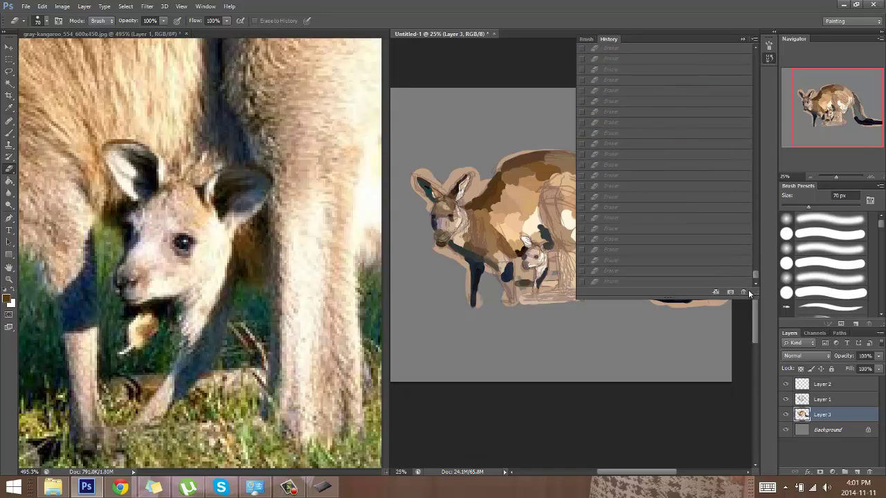
{"action": "left_click", "coordinate": [719, 282]}
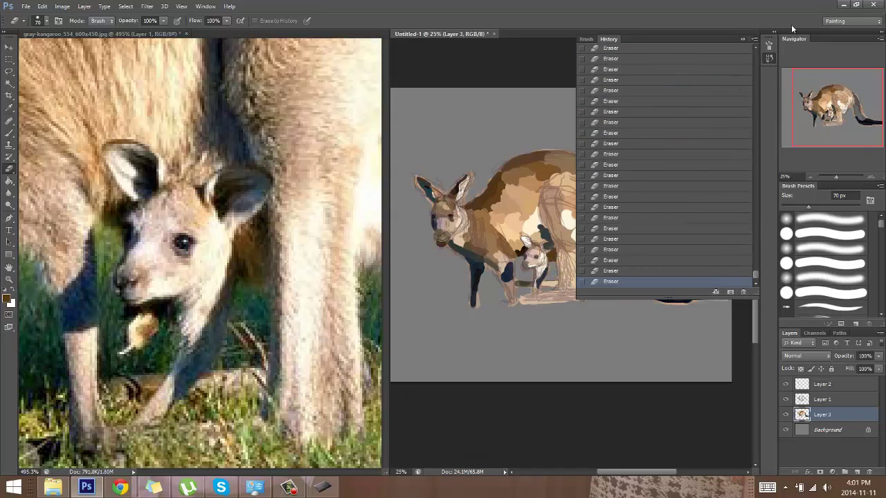
{"action": "left_click", "coordinate": [743, 39]}
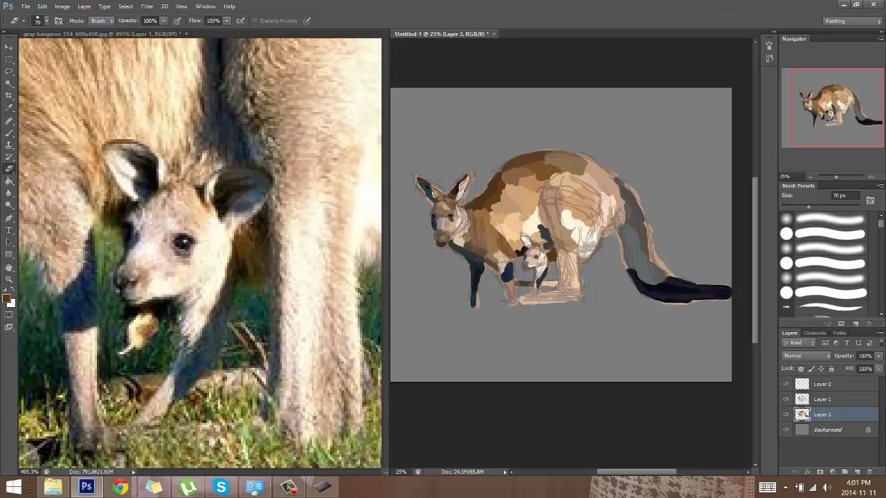
Step: Examine the kangaroo's head close up in the painting and in the reference photo
{"action": "left_click_drag", "start_coordinate": [836, 177], "coordinate": [842, 170]}
{"action": "left_click_drag", "start_coordinate": [835, 112], "coordinate": [790, 104]}
{"action": "left_click", "coordinate": [228, 218]}
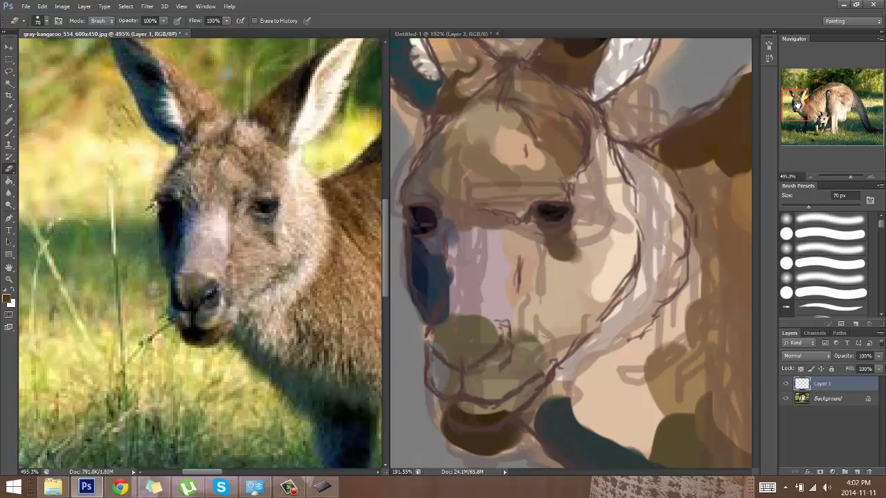
{"action": "mouse_move", "coordinate": [796, 105]}
{"action": "left_mouse_down"}
{"action": "mouse_move", "coordinate": [815, 109]}
{"action": "mouse_move", "coordinate": [803, 111]}
{"action": "mouse_move", "coordinate": [806, 102]}
{"action": "left_mouse_up"}
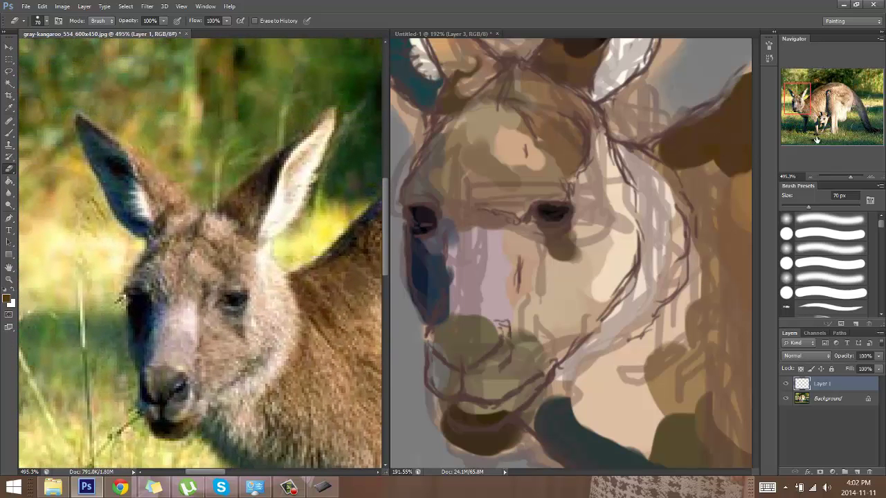
{"action": "left_click", "coordinate": [709, 155]}
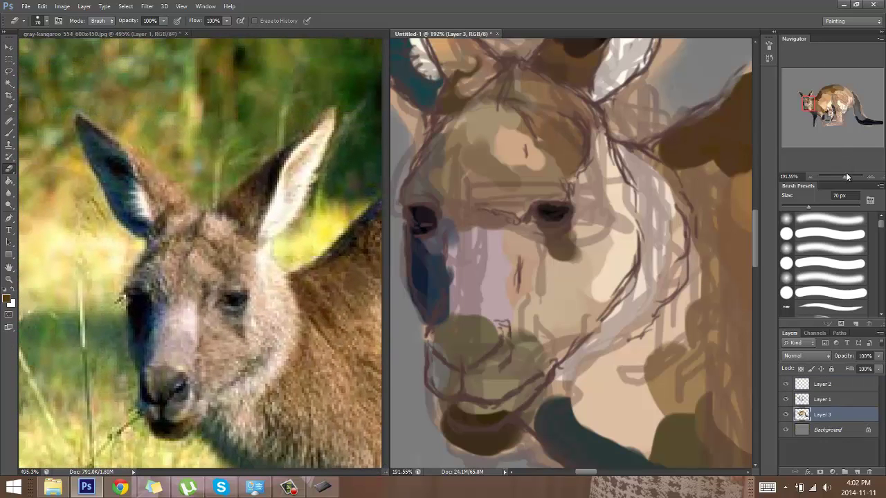
Step: Consolidate the painting and the reference photo into tabs, with the painting in front
{"action": "left_click_drag", "start_coordinate": [845, 175], "coordinate": [836, 176]}
{"action": "left_click_drag", "start_coordinate": [833, 131], "coordinate": [873, 134]}
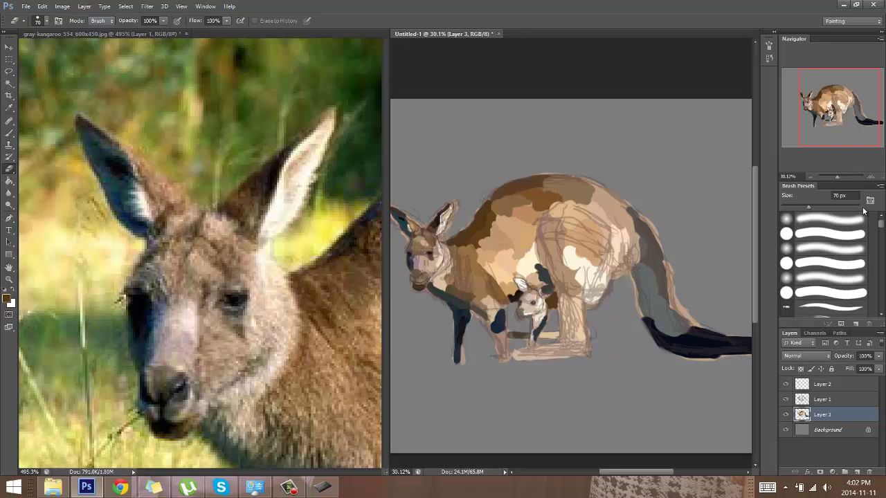
{"action": "left_click", "coordinate": [206, 6]}
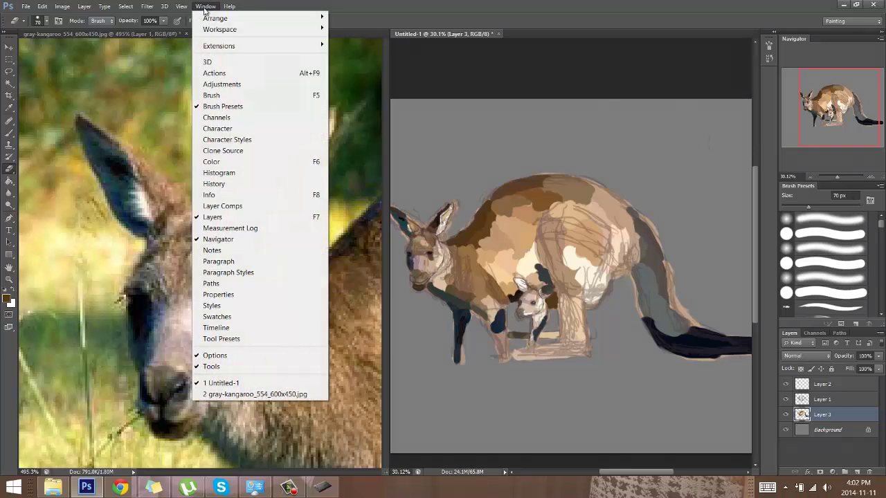
{"action": "mouse_move", "coordinate": [225, 19]}
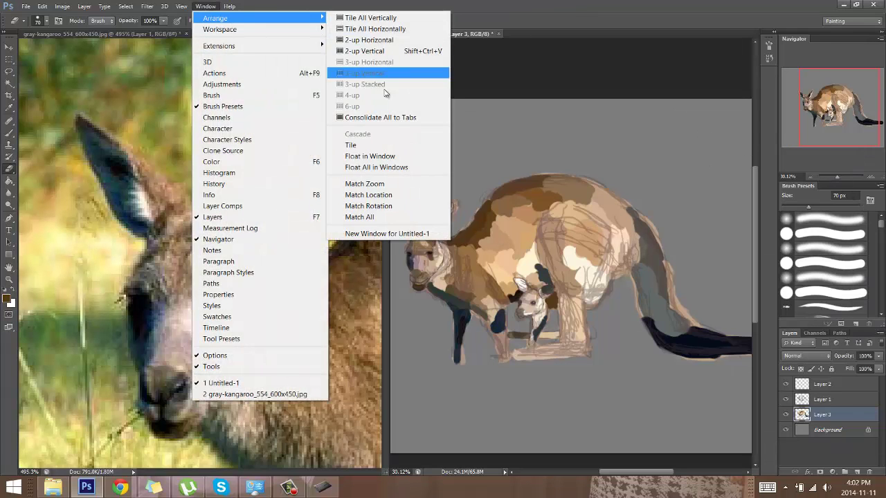
{"action": "left_click", "coordinate": [393, 119]}
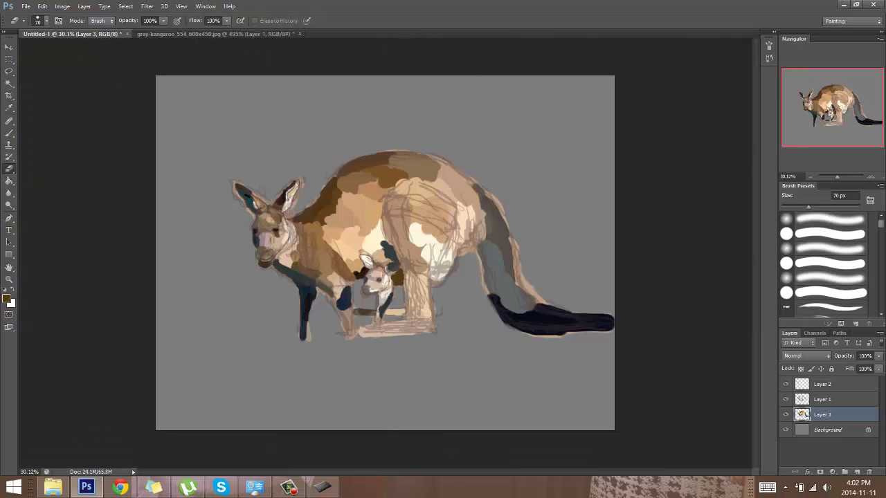